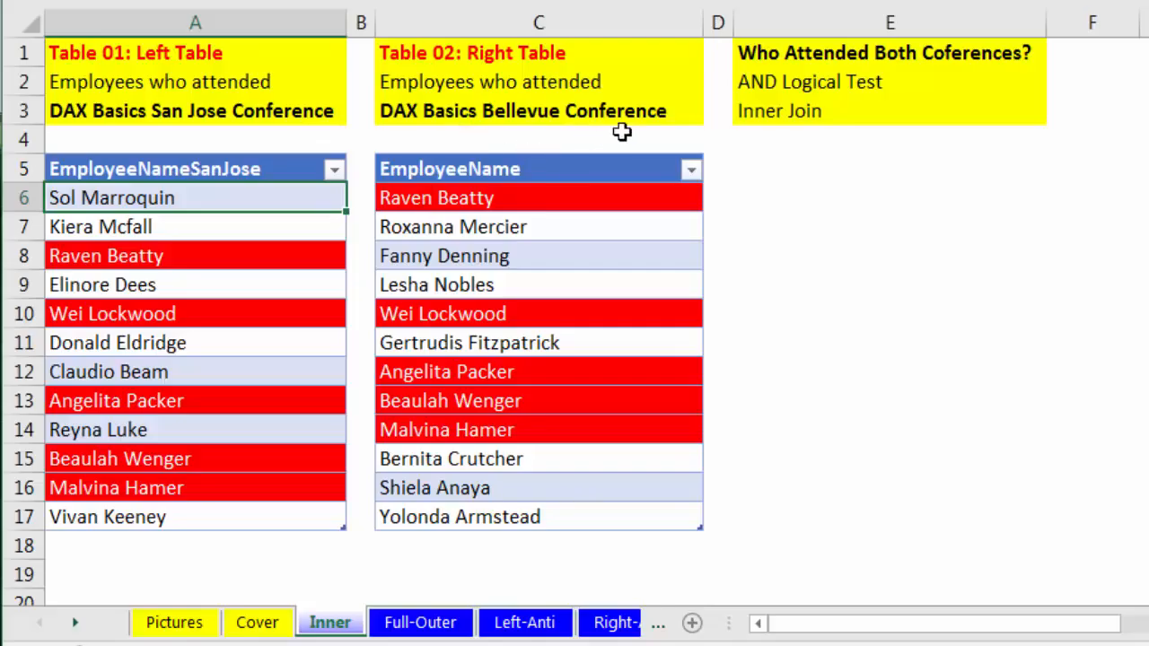
Compare an attendee who appears in both the San Jose and Bellevue conference tables by selecting the matching entries.
click(168, 260)
ctrl+click(434, 198)
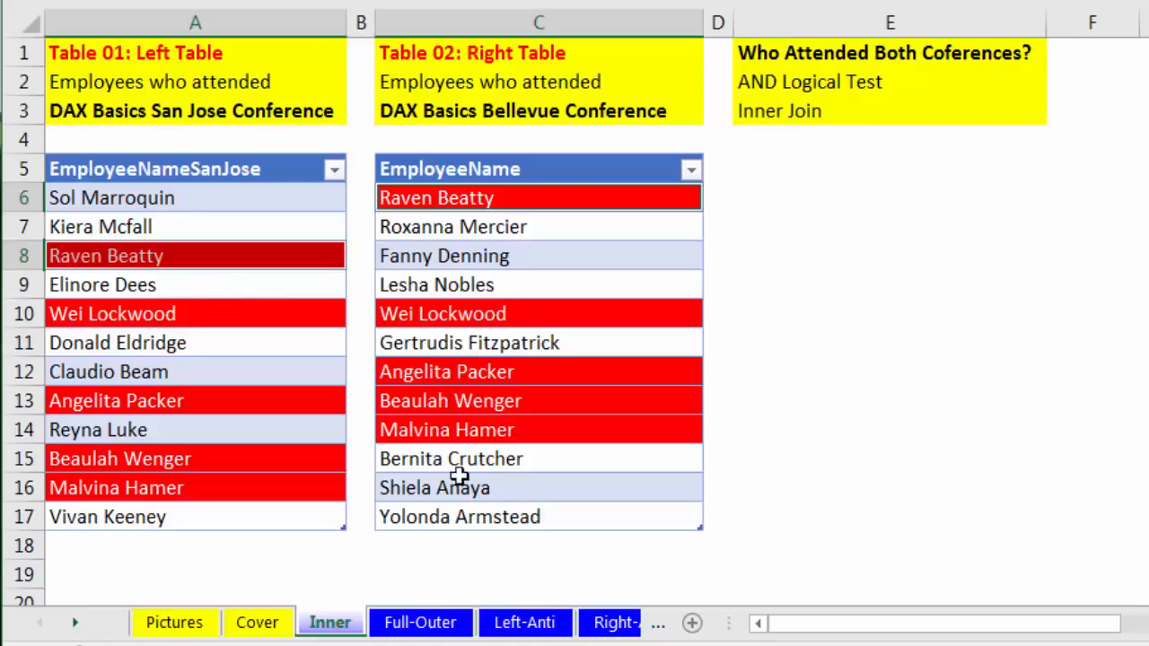
click(297, 198)
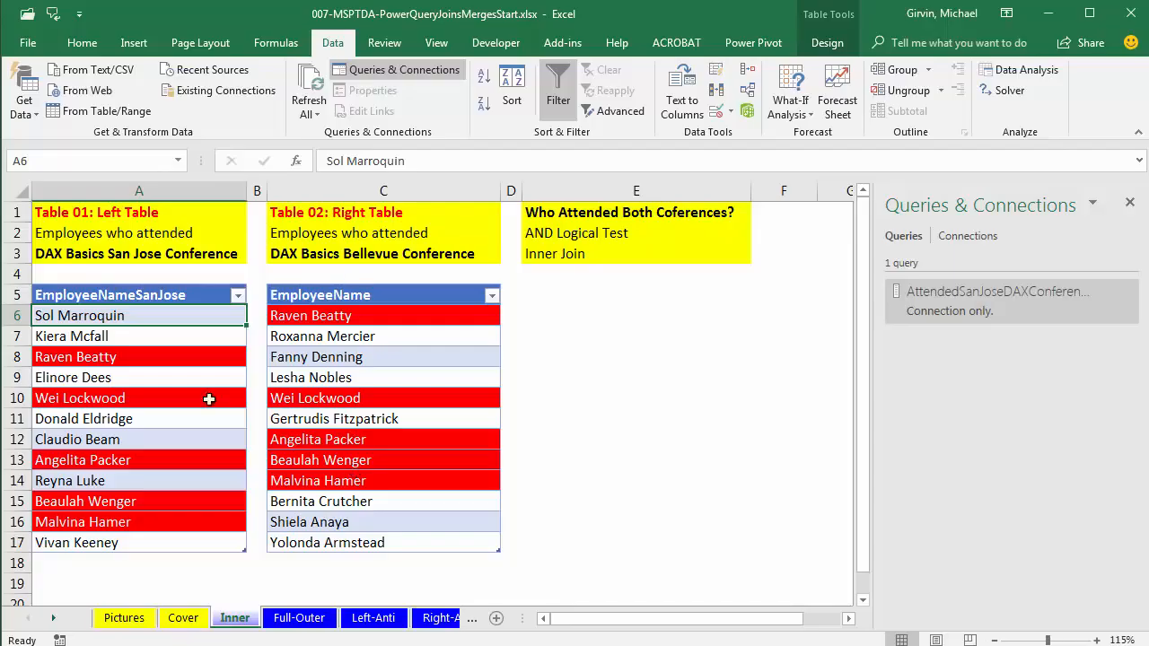
click(105, 358)
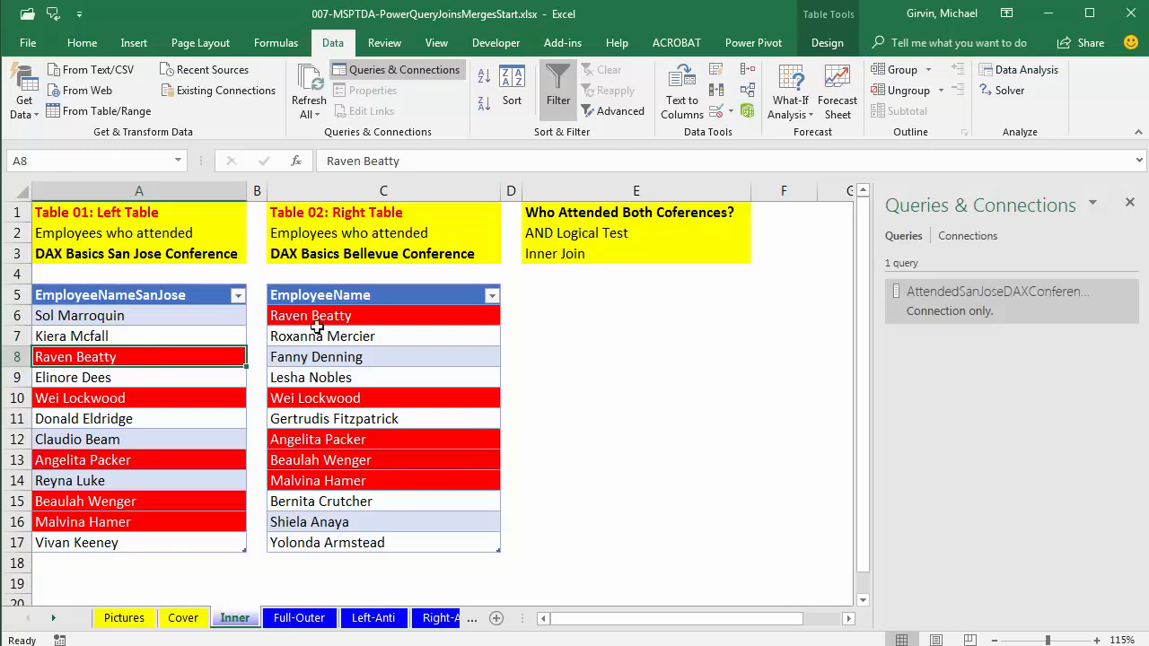
click(355, 314)
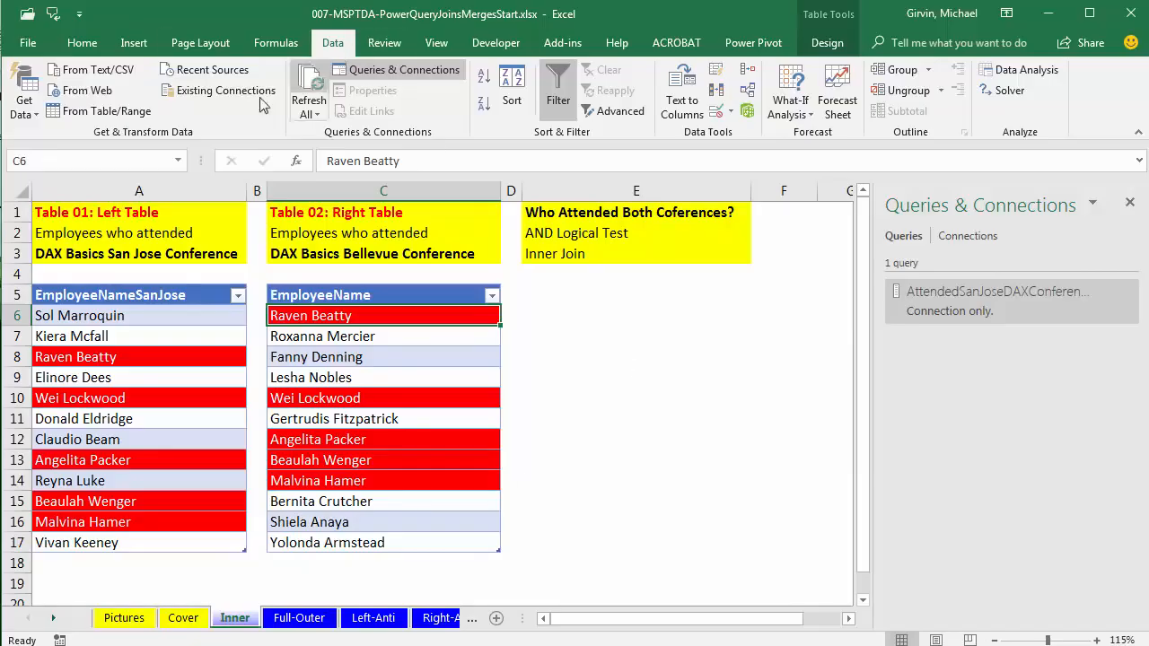
click(37, 114)
mouse_move(92, 395)
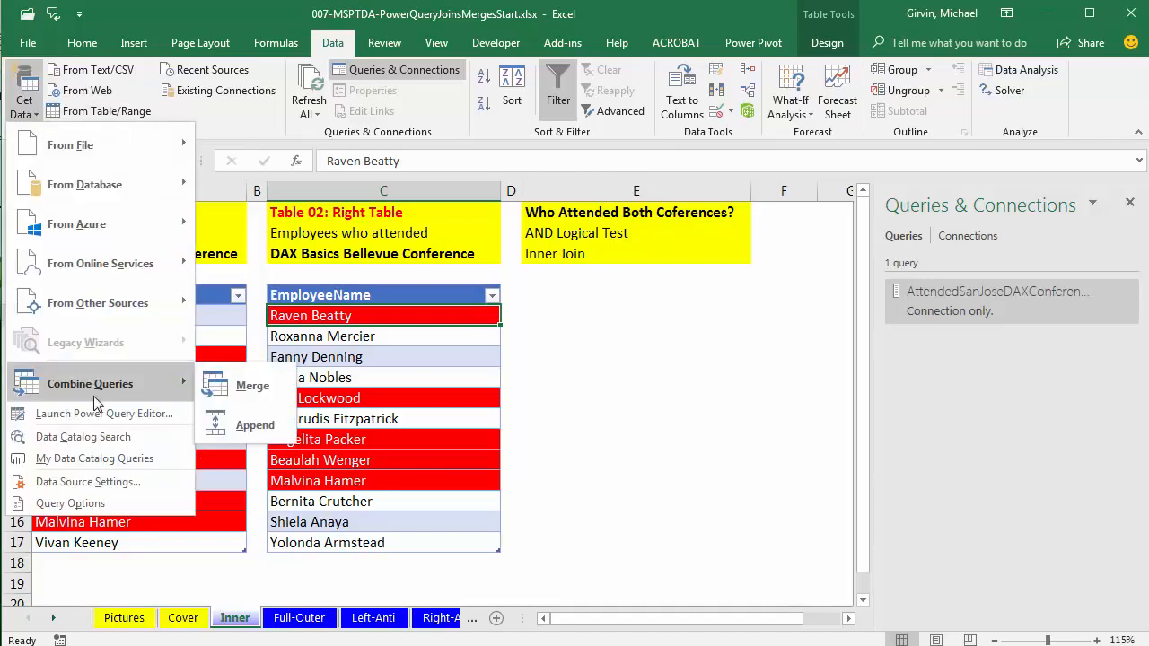
click(247, 387)
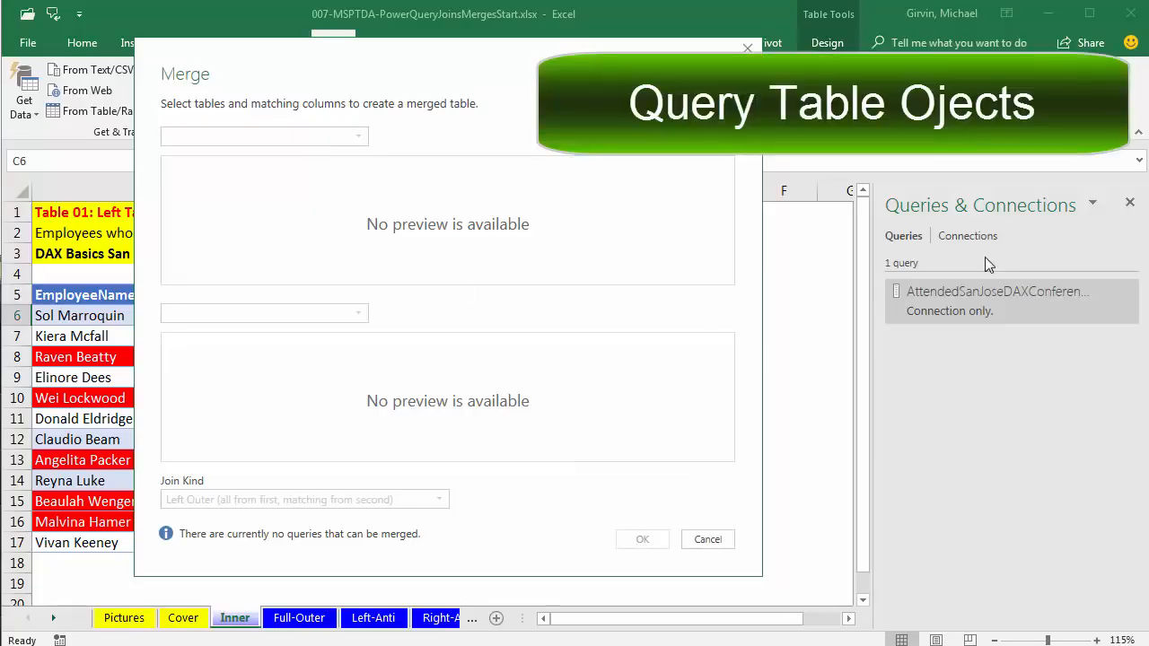
click(748, 49)
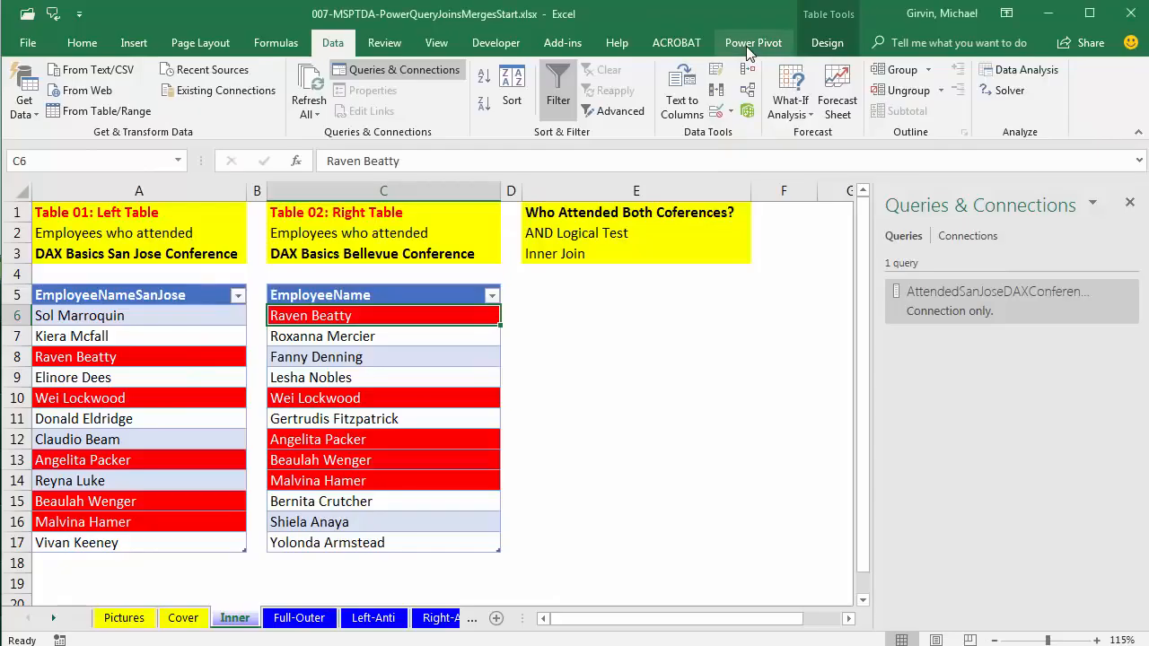
Import the San Jose attendee table into the Power Query Editor and widen the expanded query list to show full names.
click(159, 312)
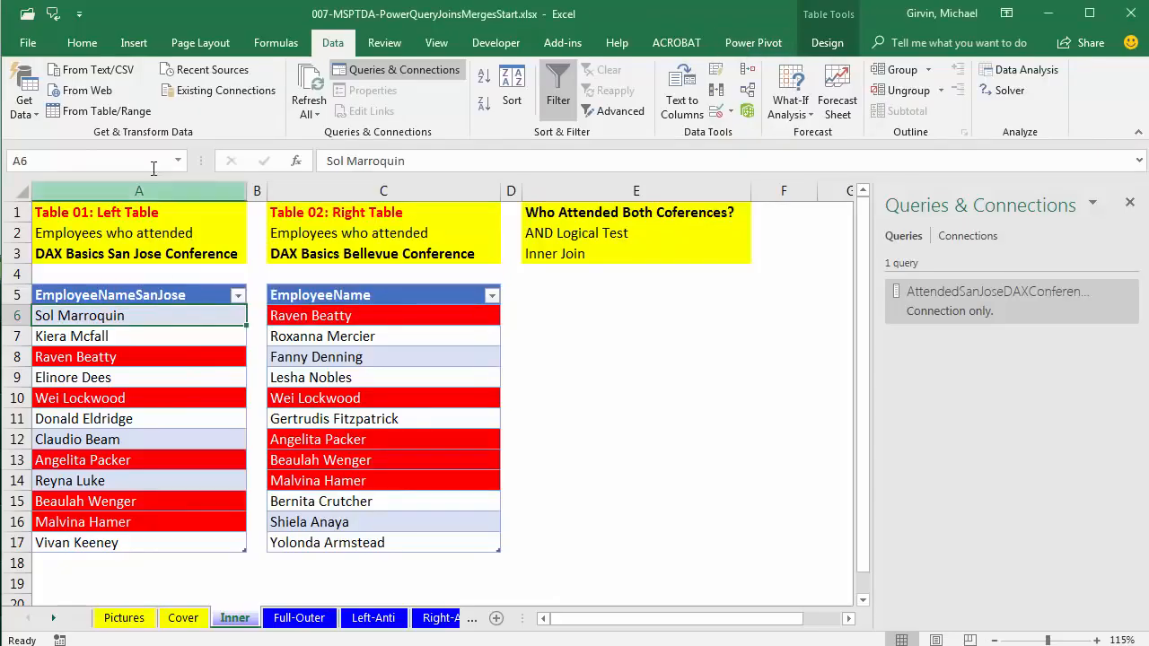
click(119, 112)
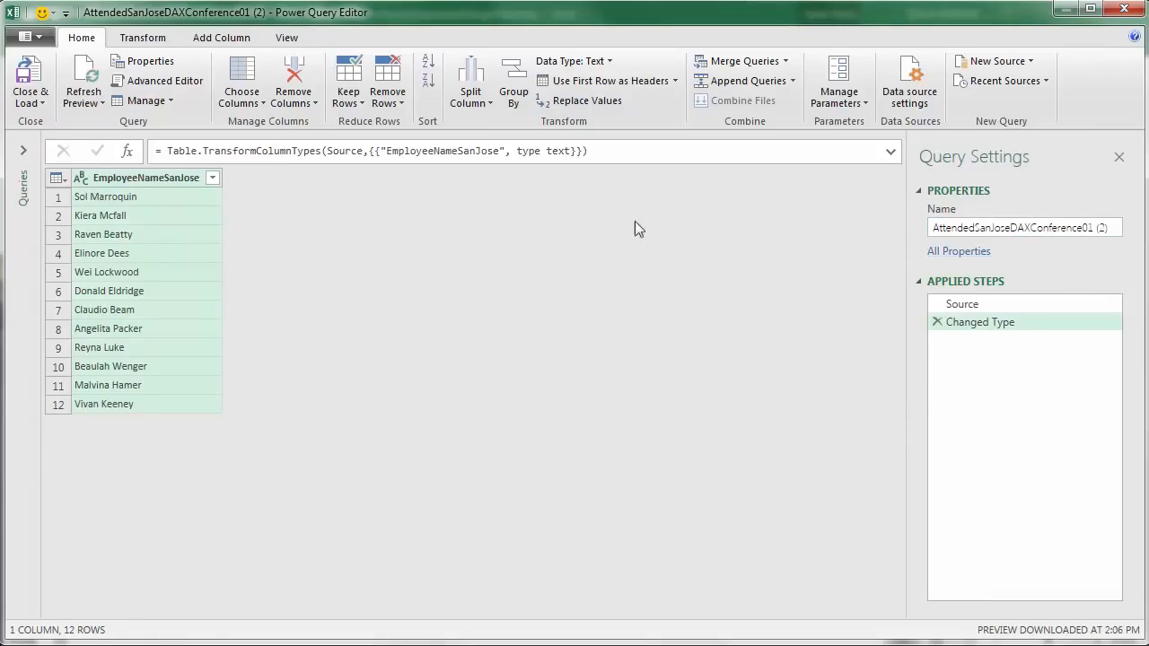
click(26, 152)
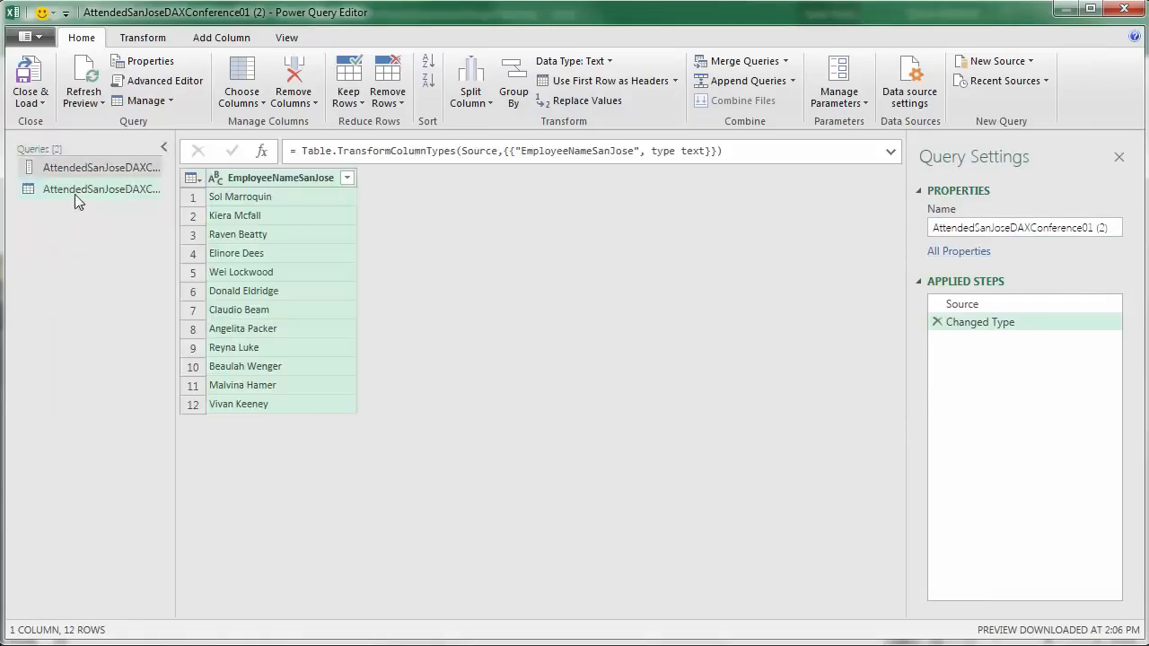
drag(176, 214, 258, 215)
Rename the existing San Jose list query as AttendedSanJoseDAXConference01-List.
click(164, 169)
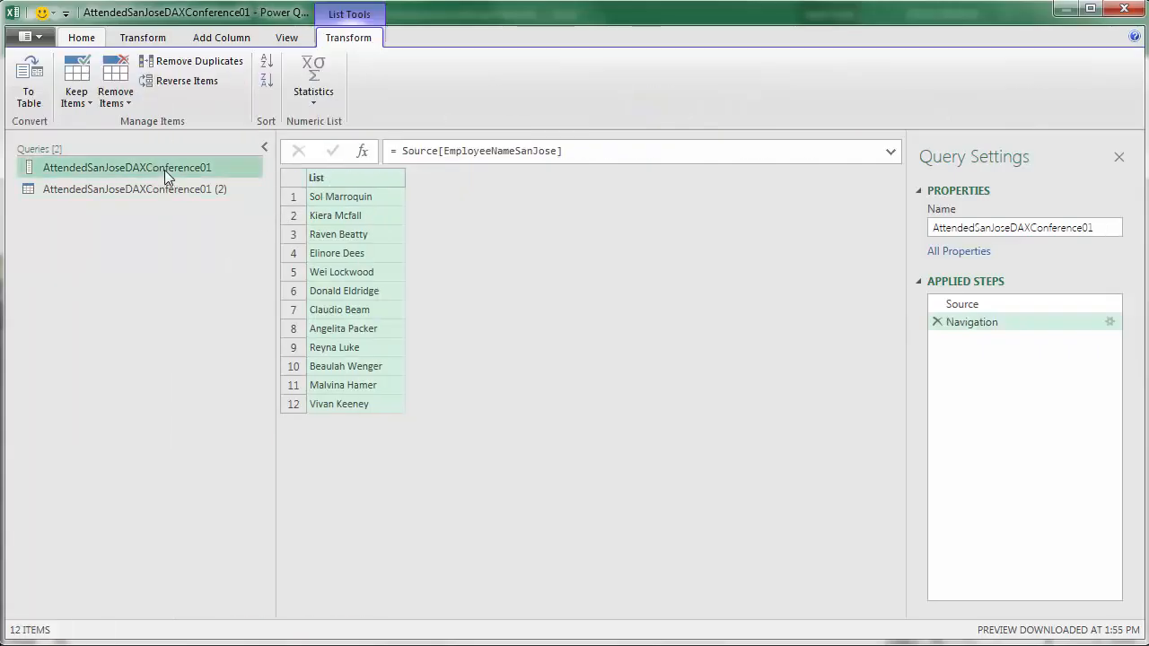
key(F2)
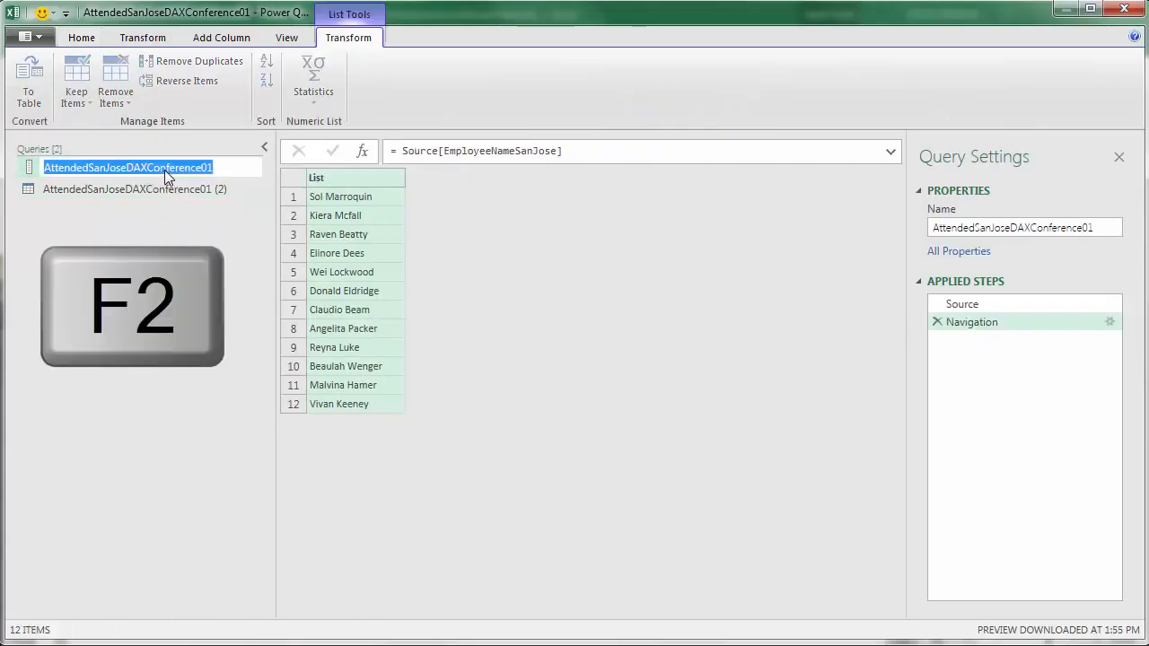
click(220, 176)
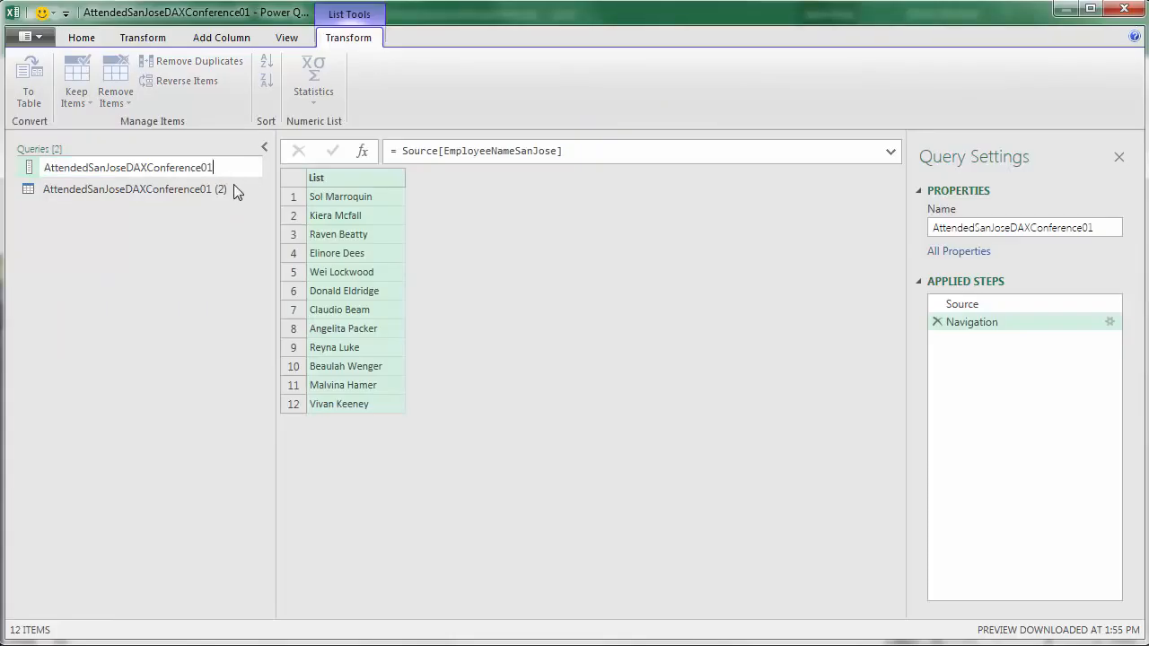
text(-List)
key(Return)
Rename the newly imported San Jose table query as AttendedSanJoseDAXConference01-Table.
click(200, 195)
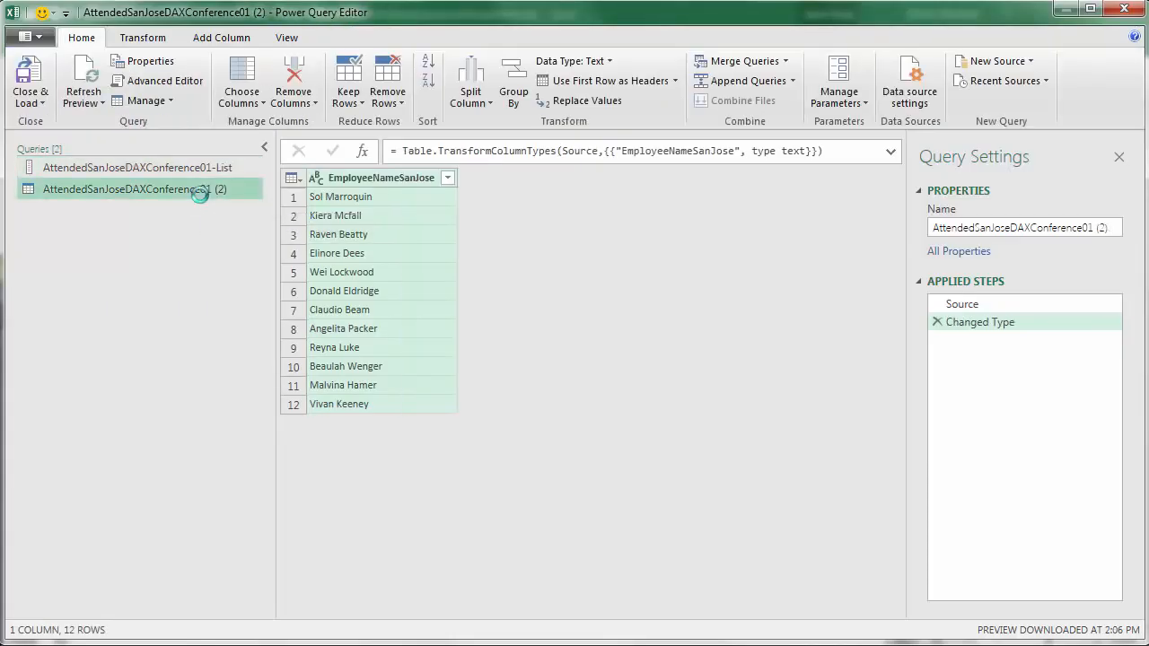
key(F2)
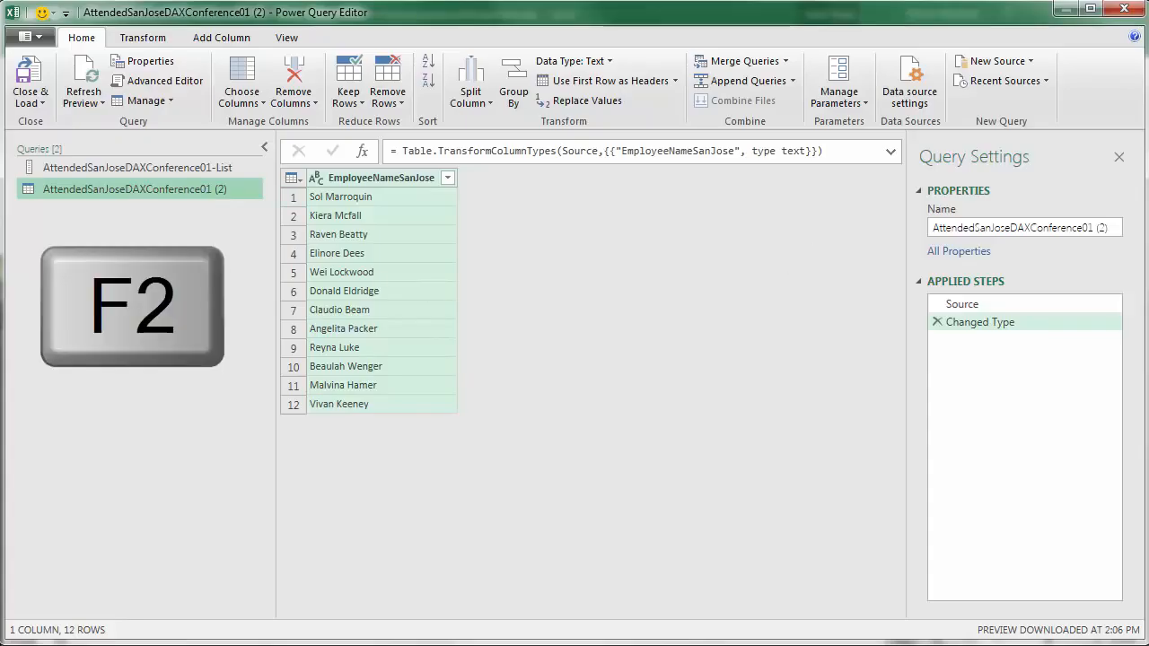
key(End)
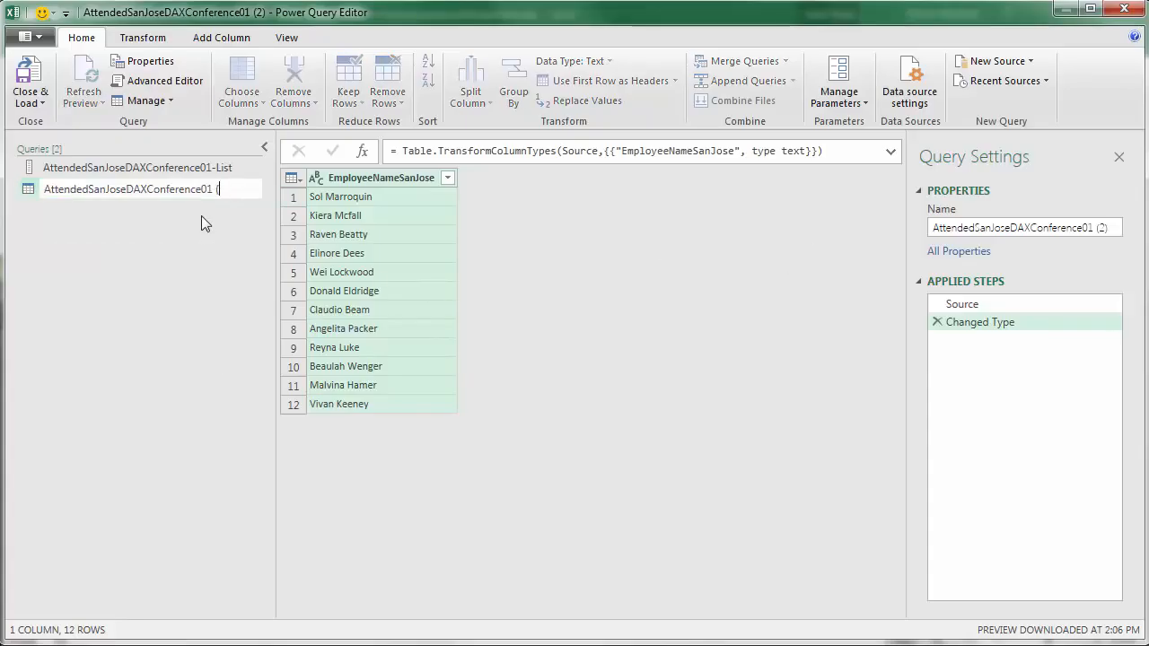
text(-Table)
key(Return)
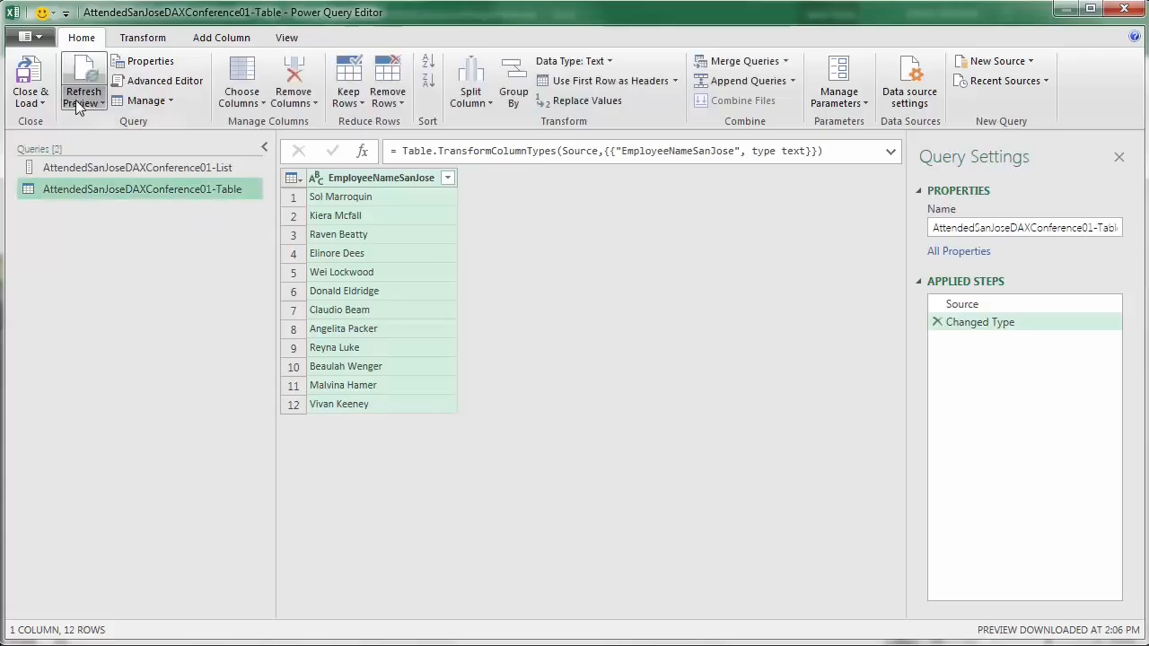
Close the query editor and load the San Jose table query as a connection only.
click(42, 100)
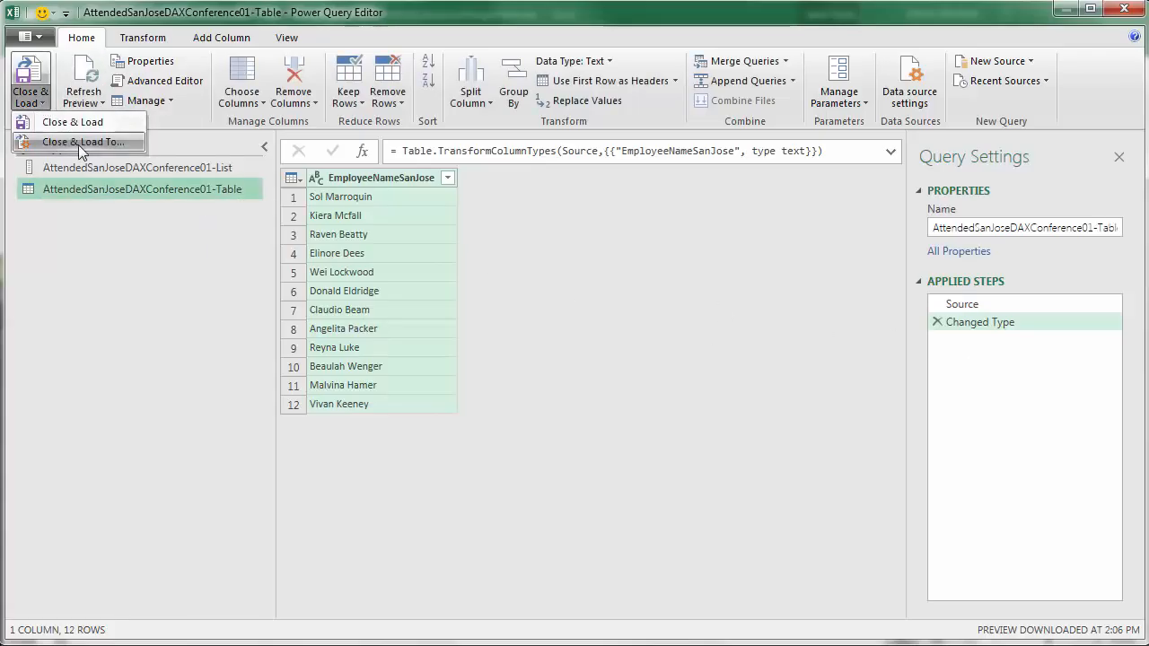
click(78, 145)
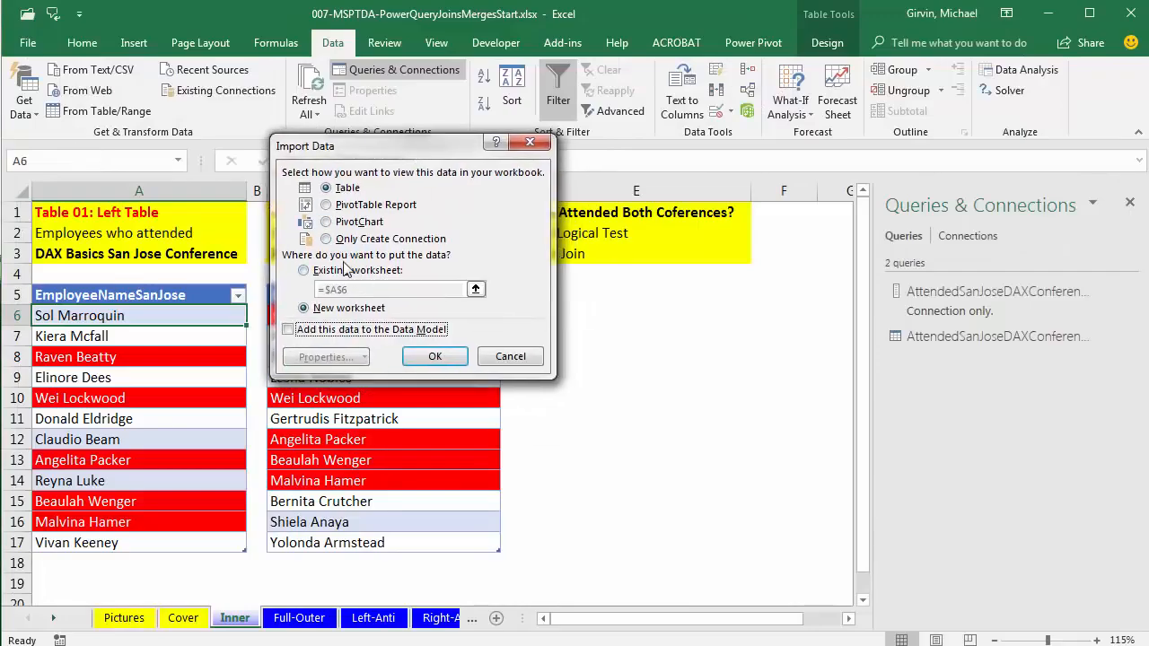
click(329, 239)
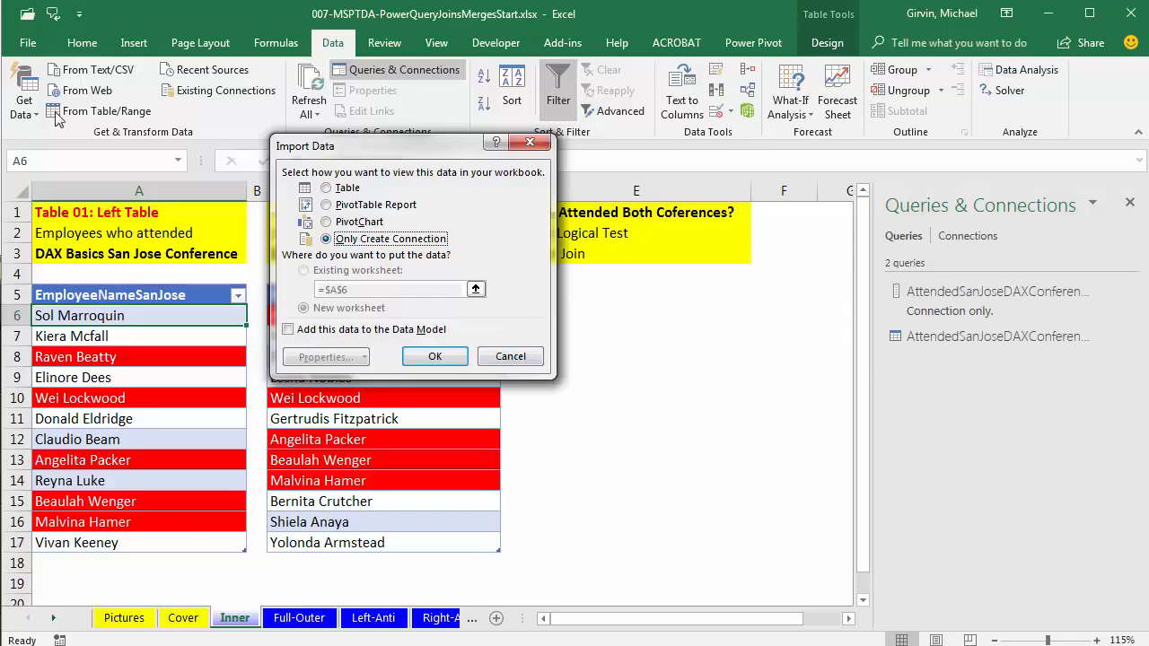
click(435, 357)
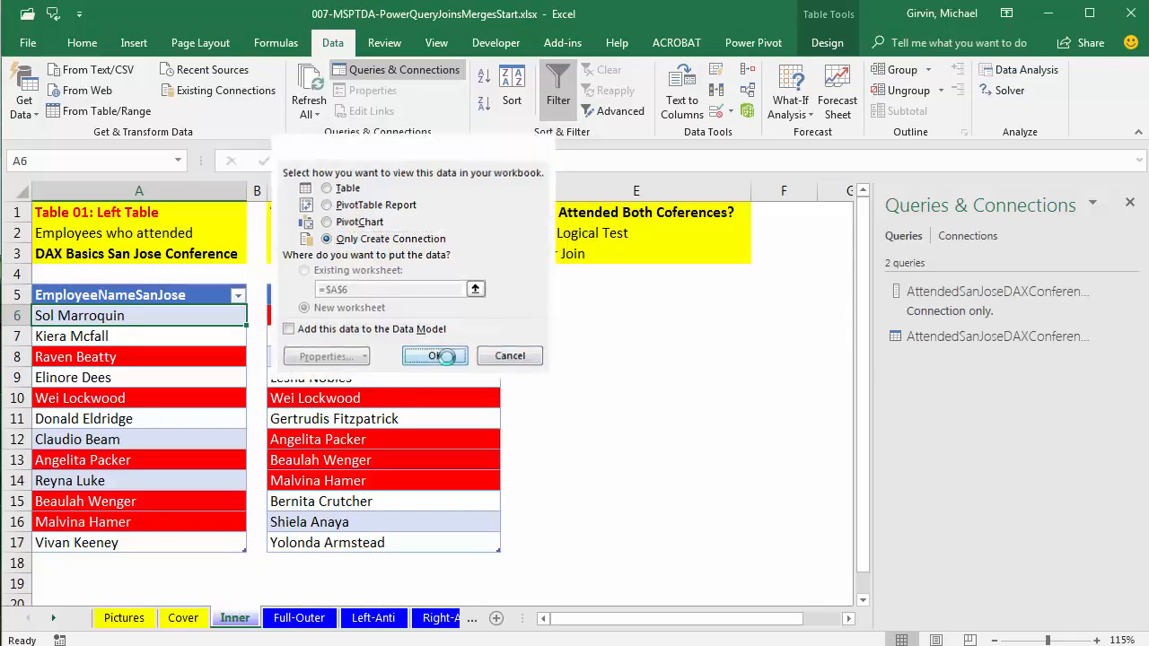
Import the Bellevue conference attendee table into the Power Query Editor.
click(377, 337)
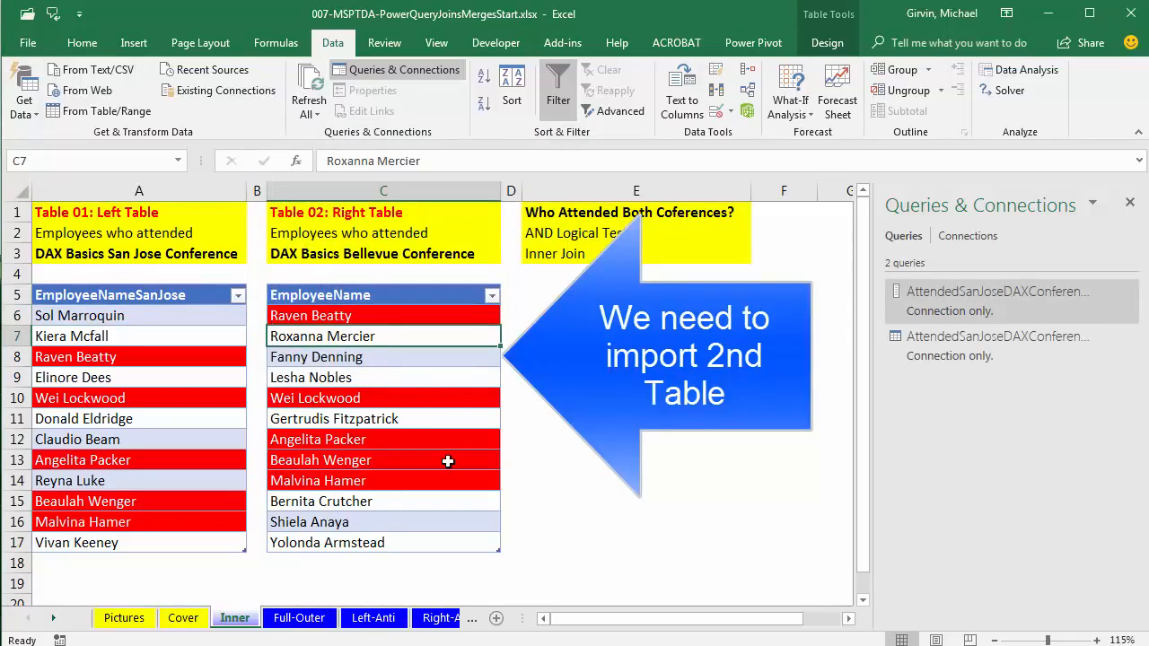
key(alt)
key(a)
key(p)
key(t)
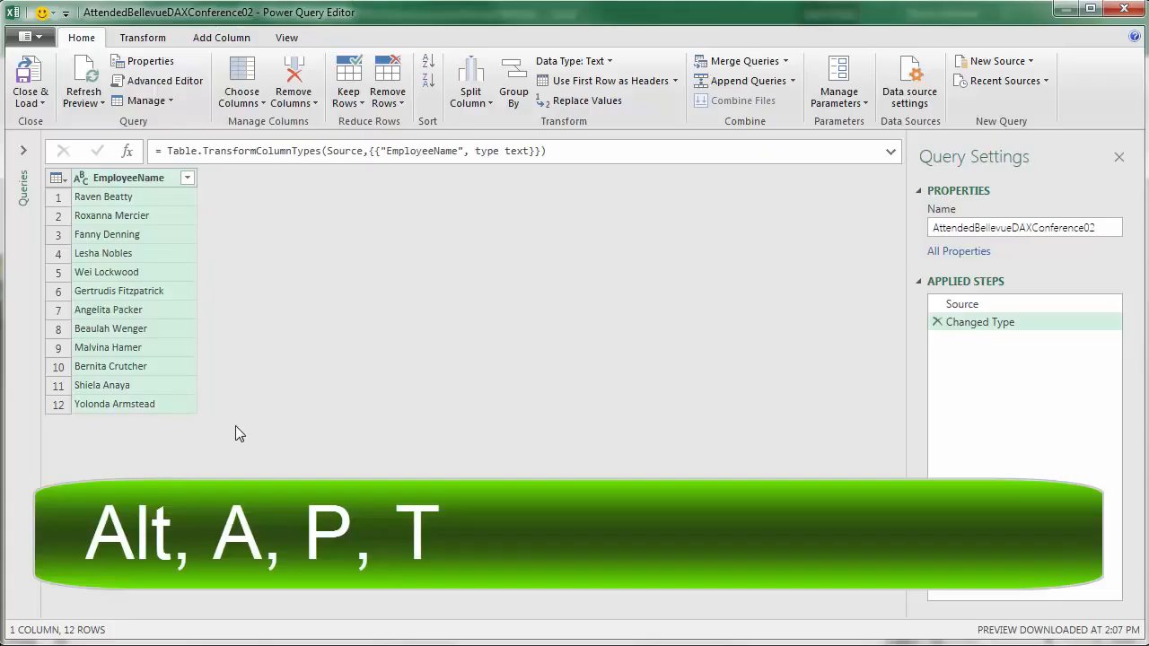
Close the query editor and load the AttendedBellevueDAXConference02 query as a connection only.
key(alt)
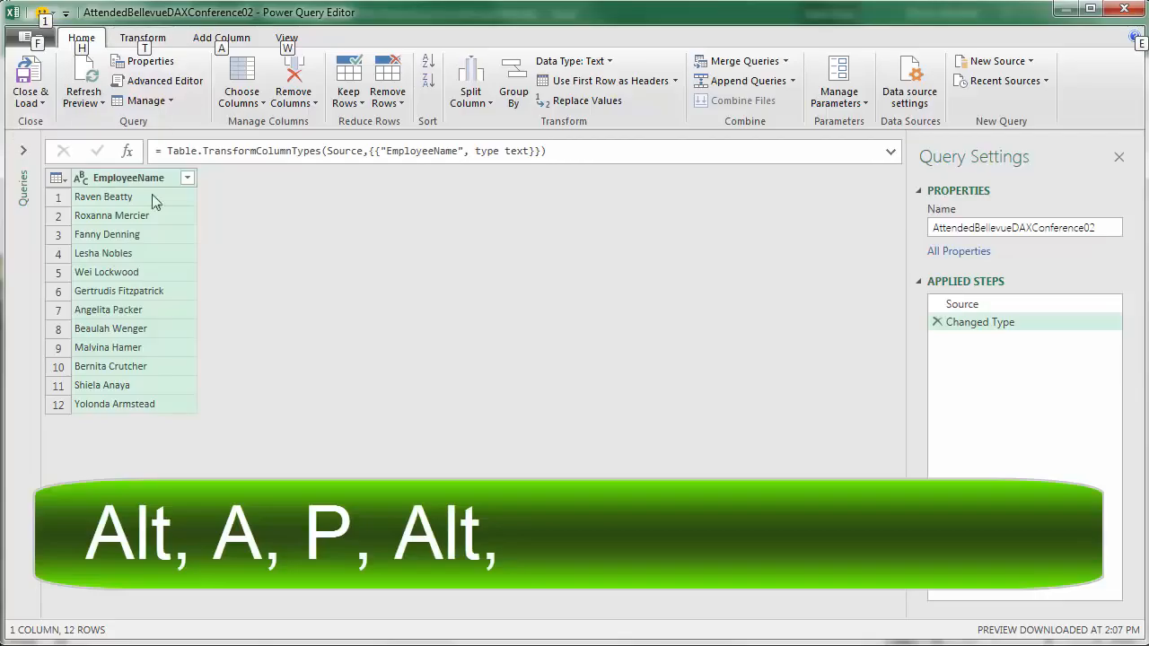
key(f)
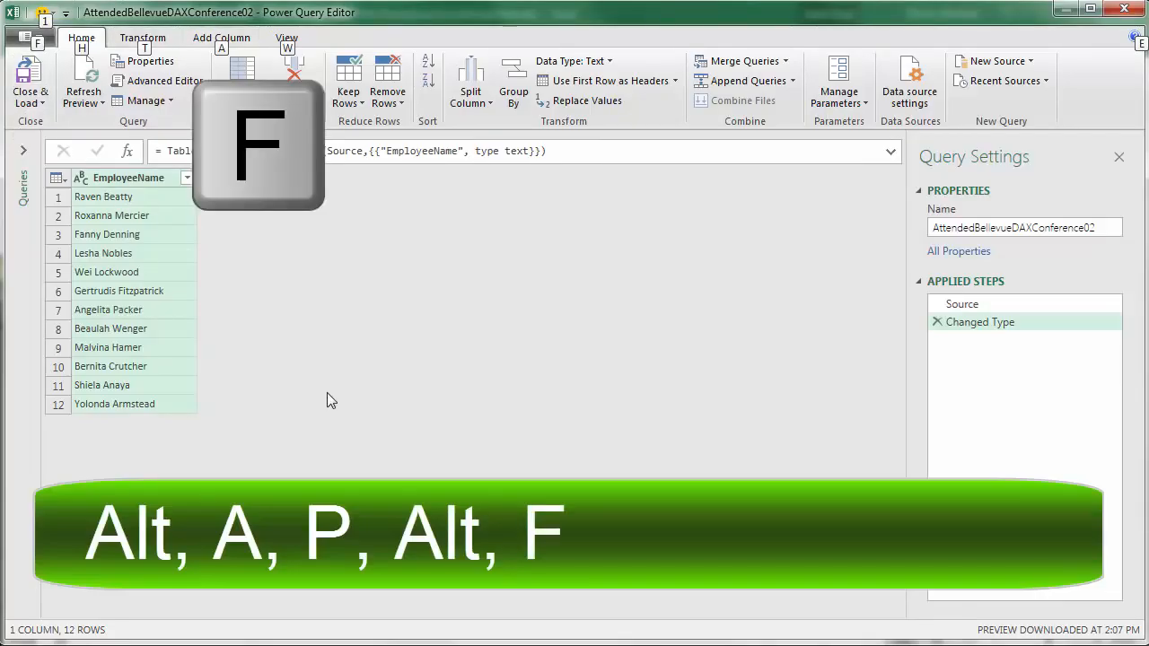
key(Down)
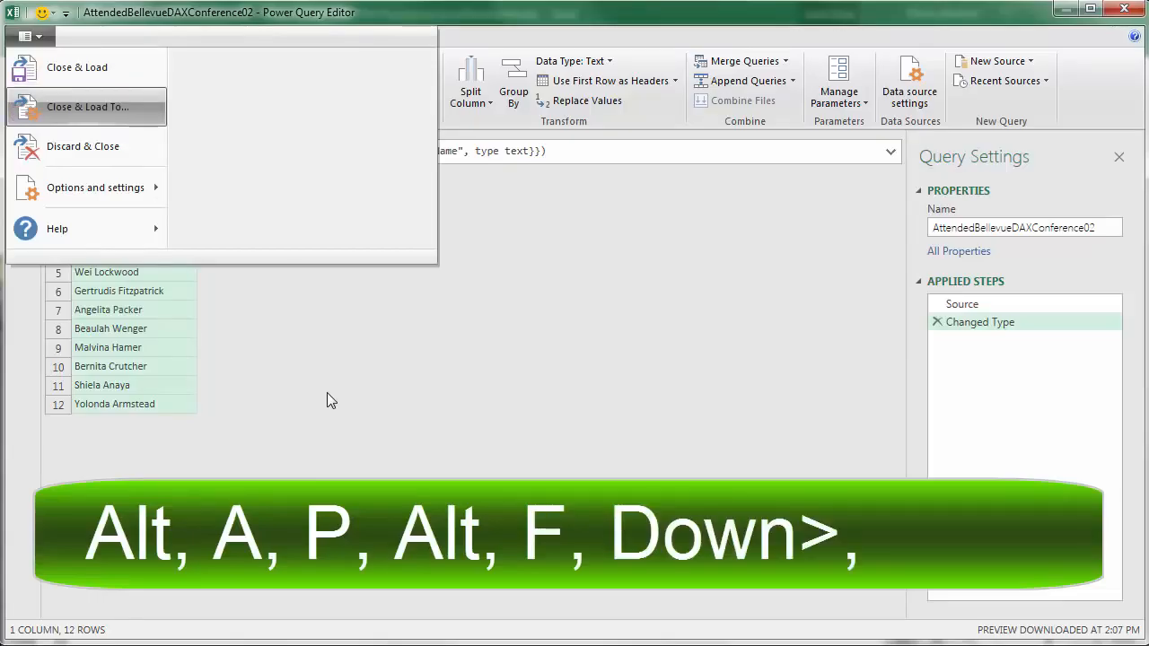
key(Return)
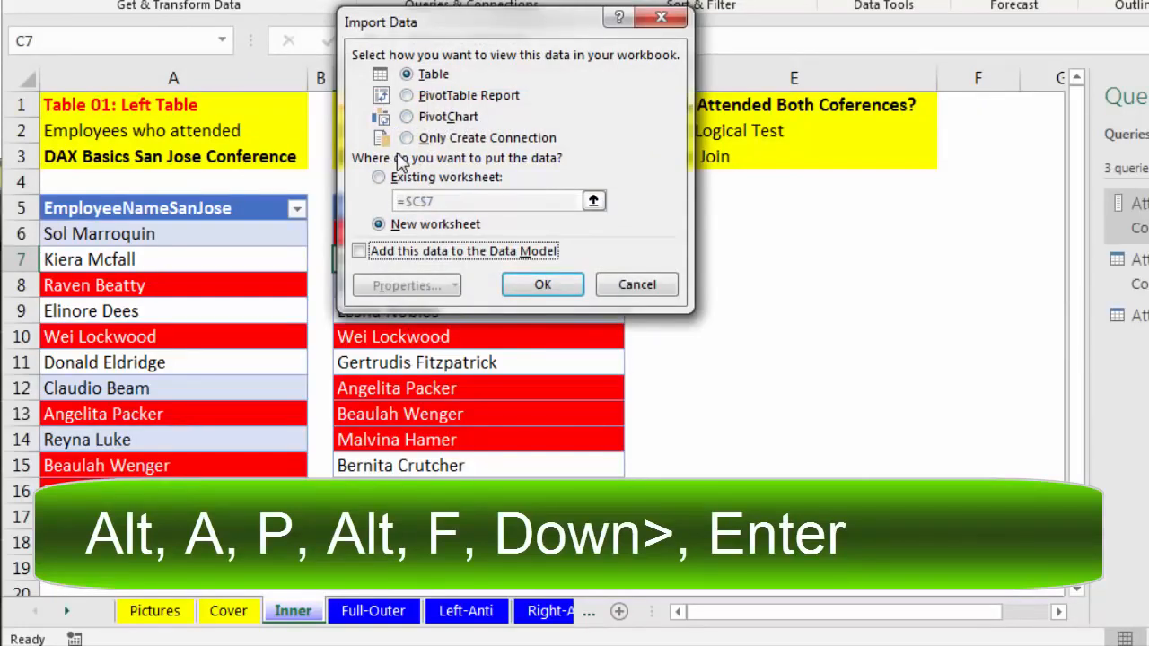
key(alt+o)
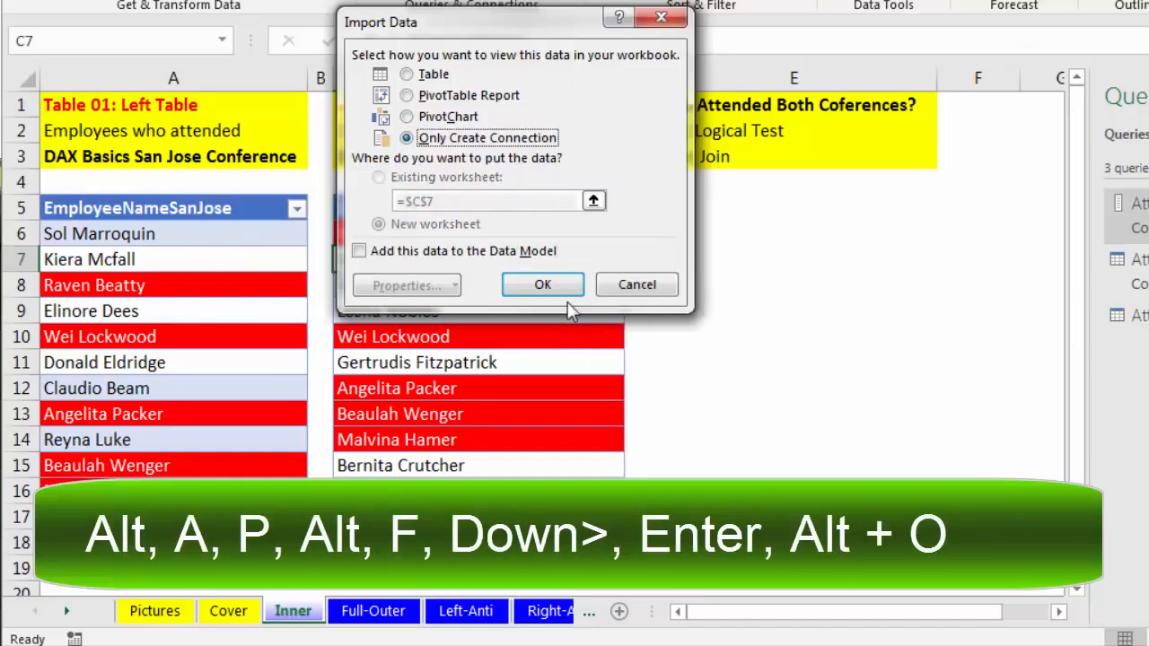
key(Return)
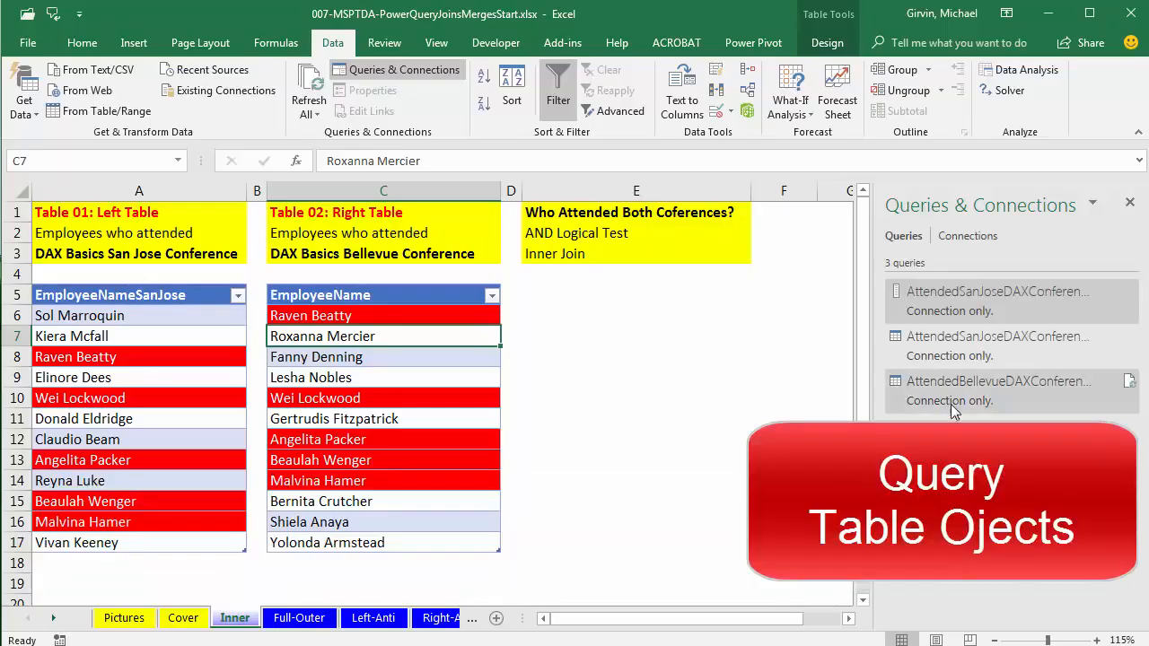
Start a query merge with AttendedSanJoseDAXConference01-Table as the first table and AttendedBellevueDAXConference02 as the second.
mouse_move(897, 347)
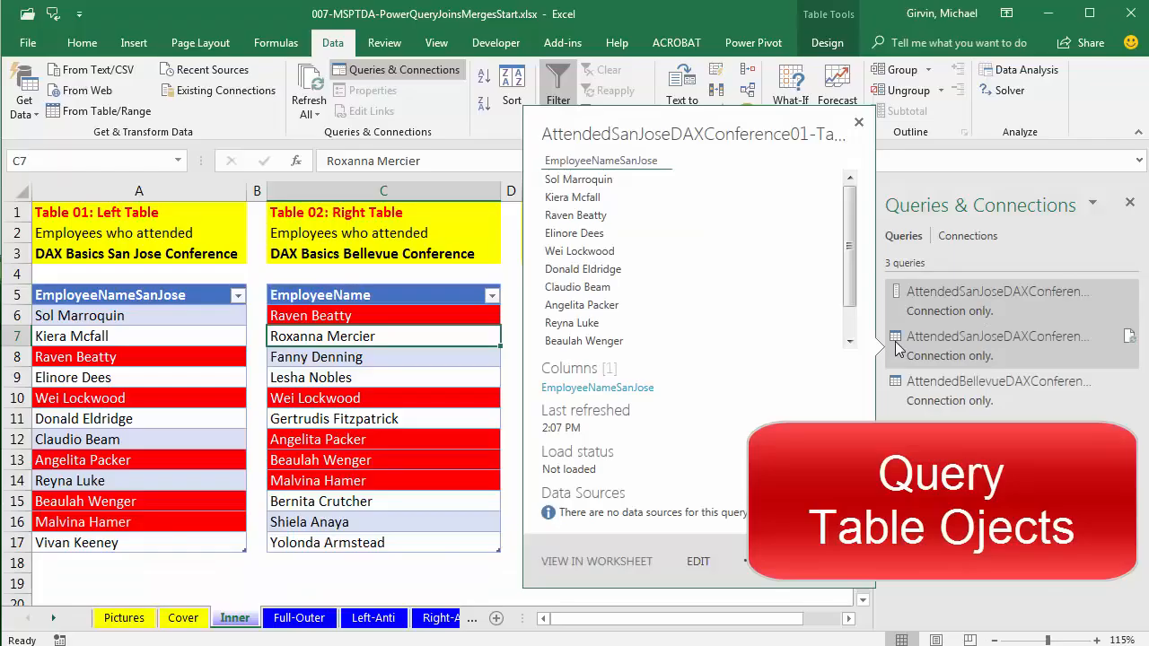
mouse_move(896, 392)
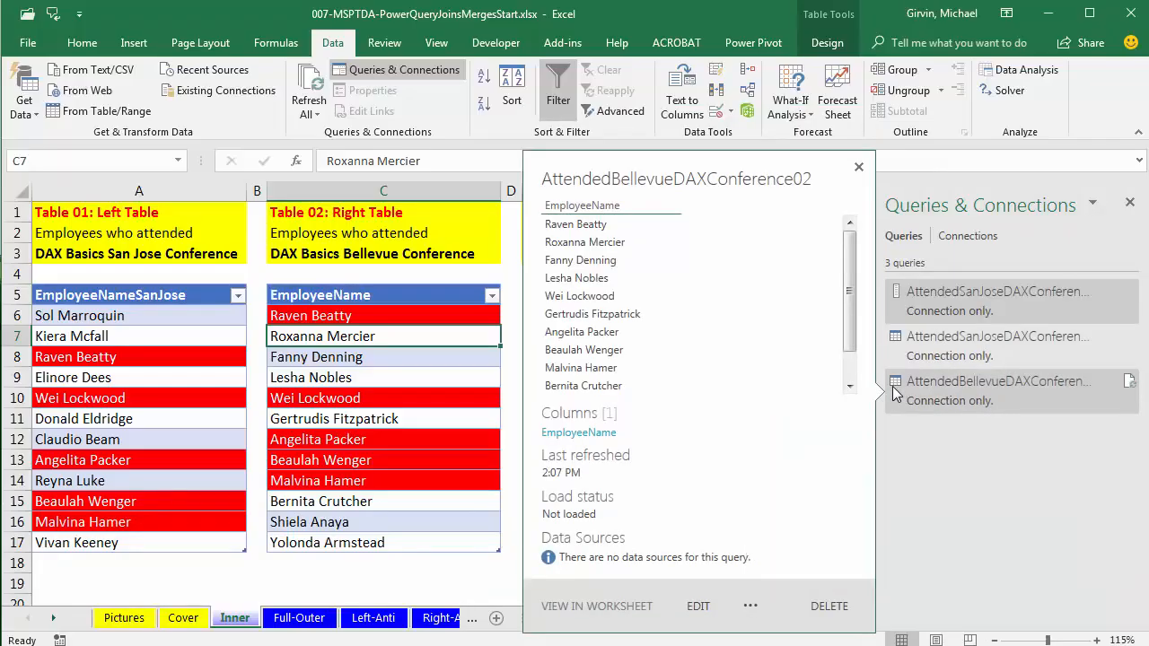
click(34, 109)
mouse_move(135, 384)
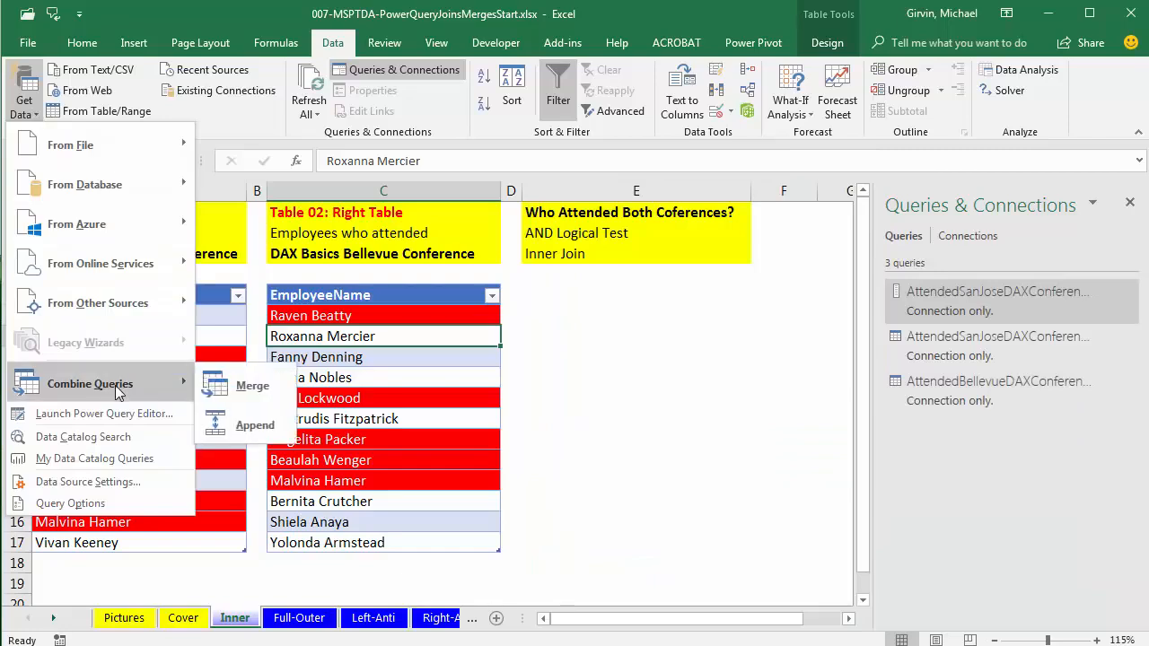
click(235, 395)
click(365, 144)
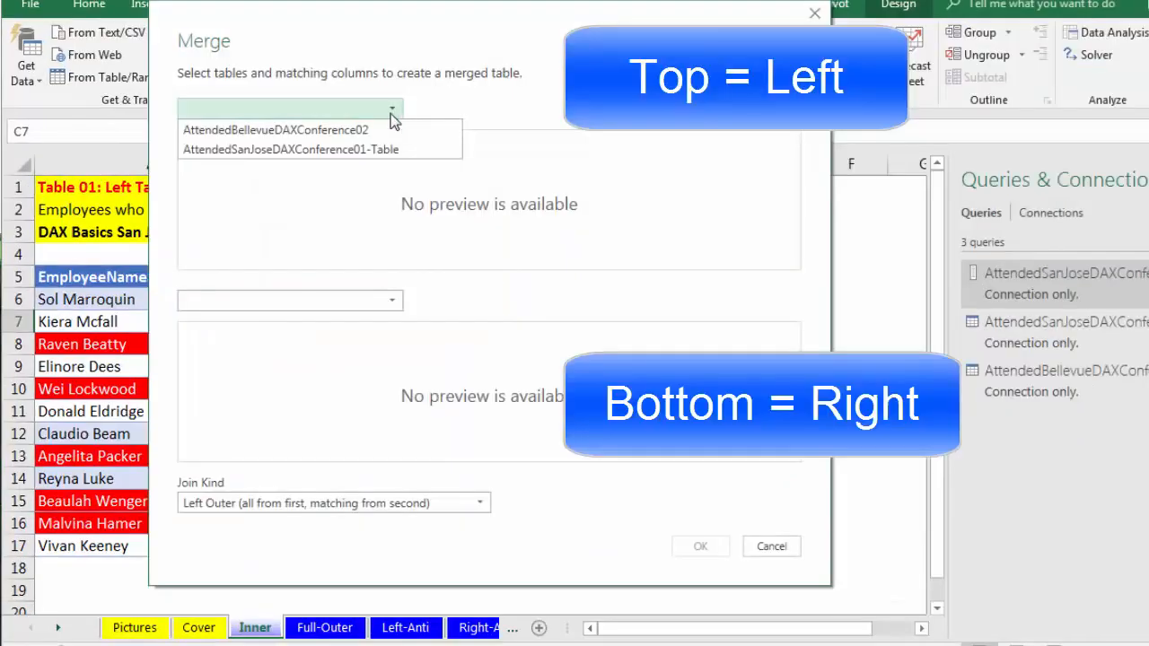
click(380, 149)
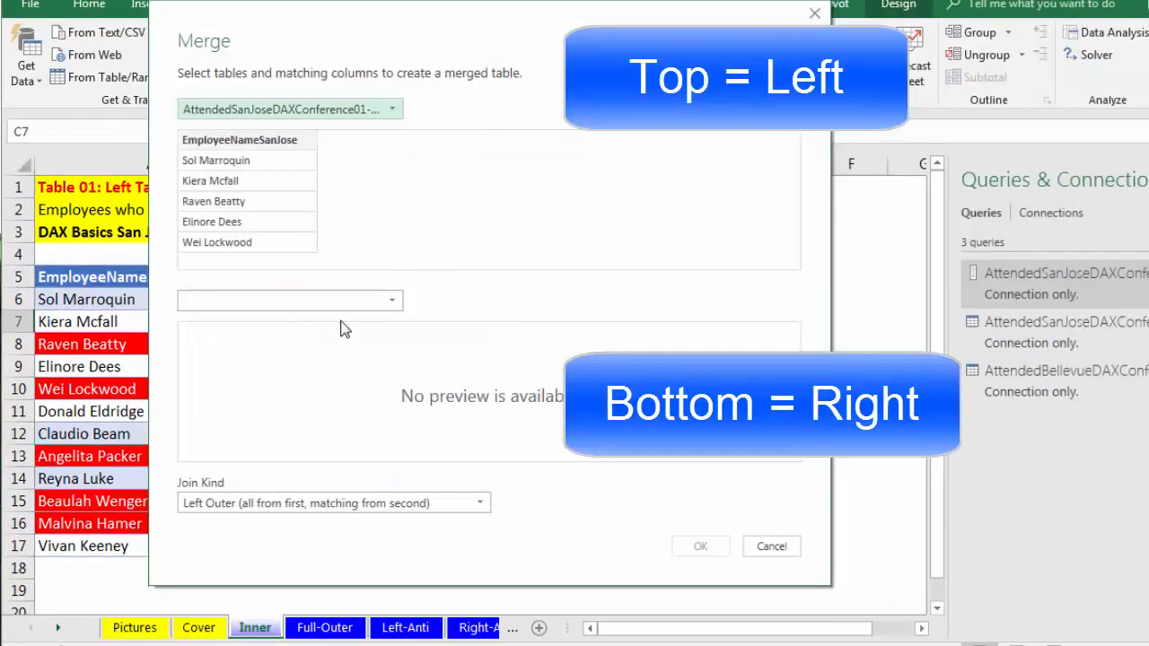
click(399, 303)
click(274, 323)
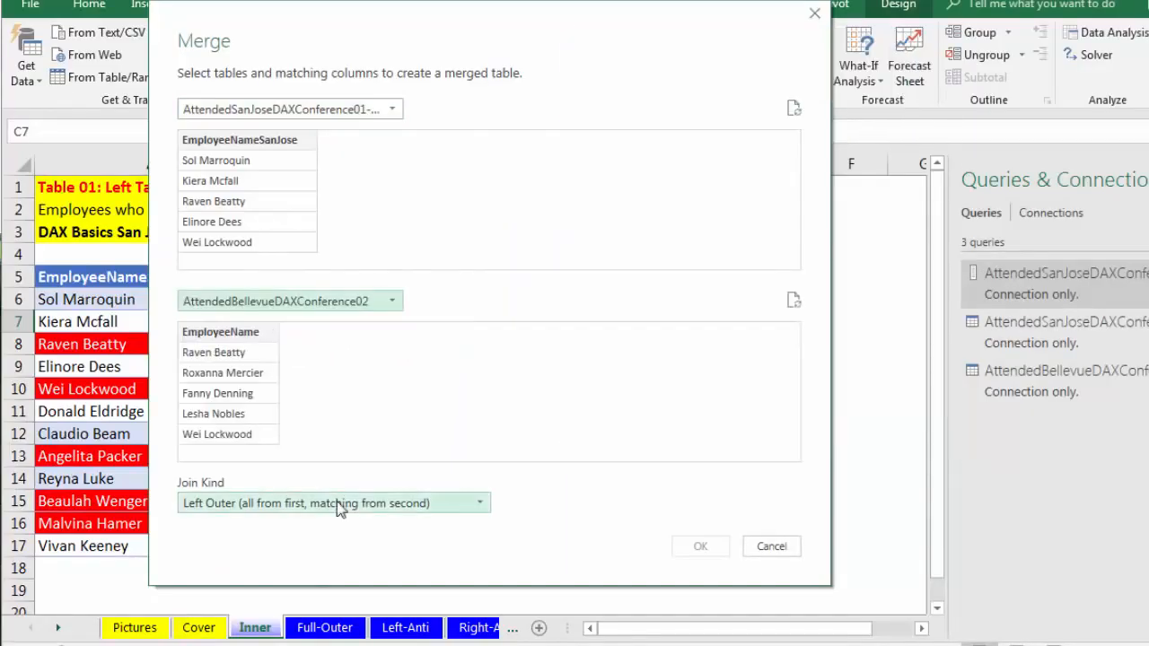
Set the join kind to Inner, match EmployeeNameSanJose with EmployeeName, and create the merge.
click(337, 501)
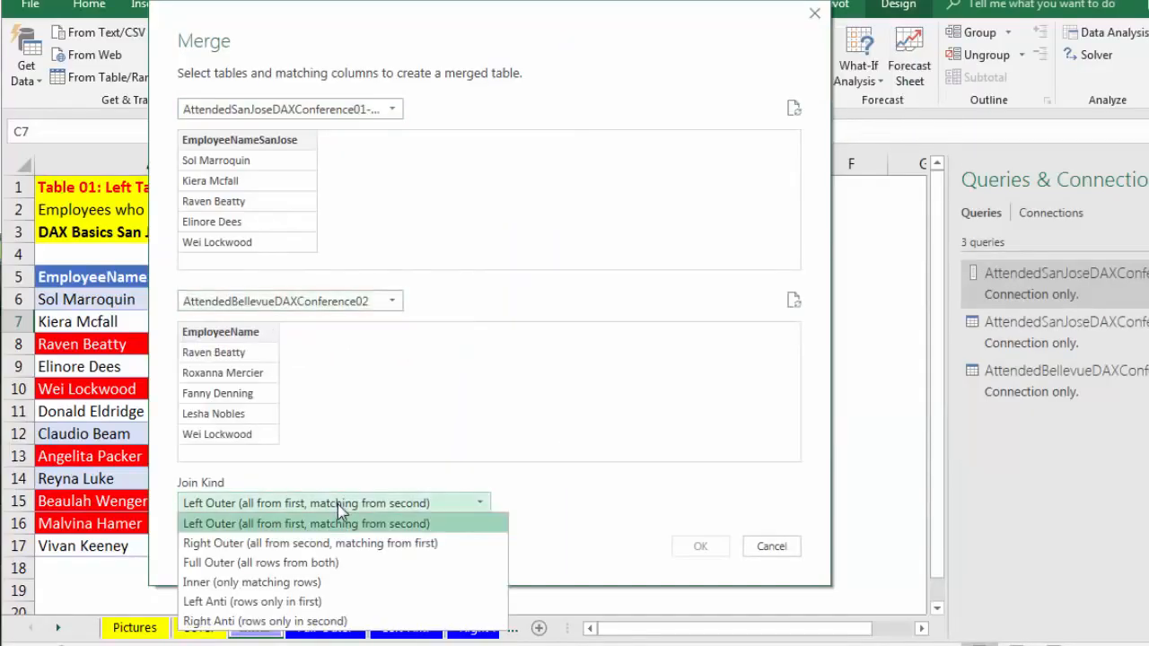
click(320, 584)
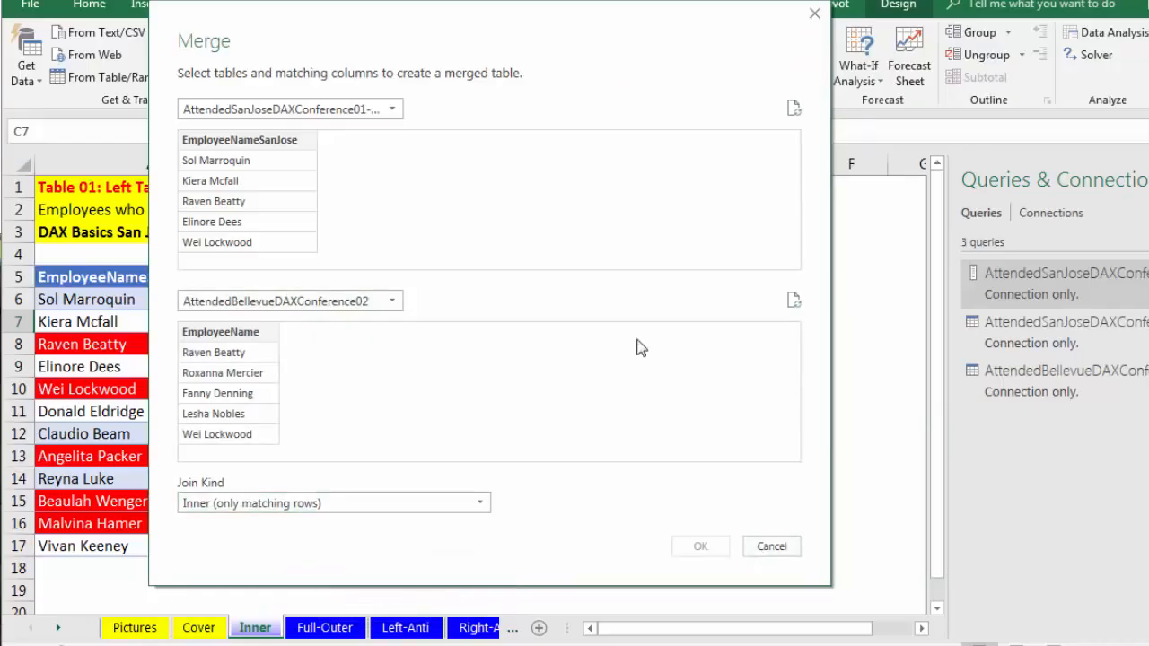
click(254, 144)
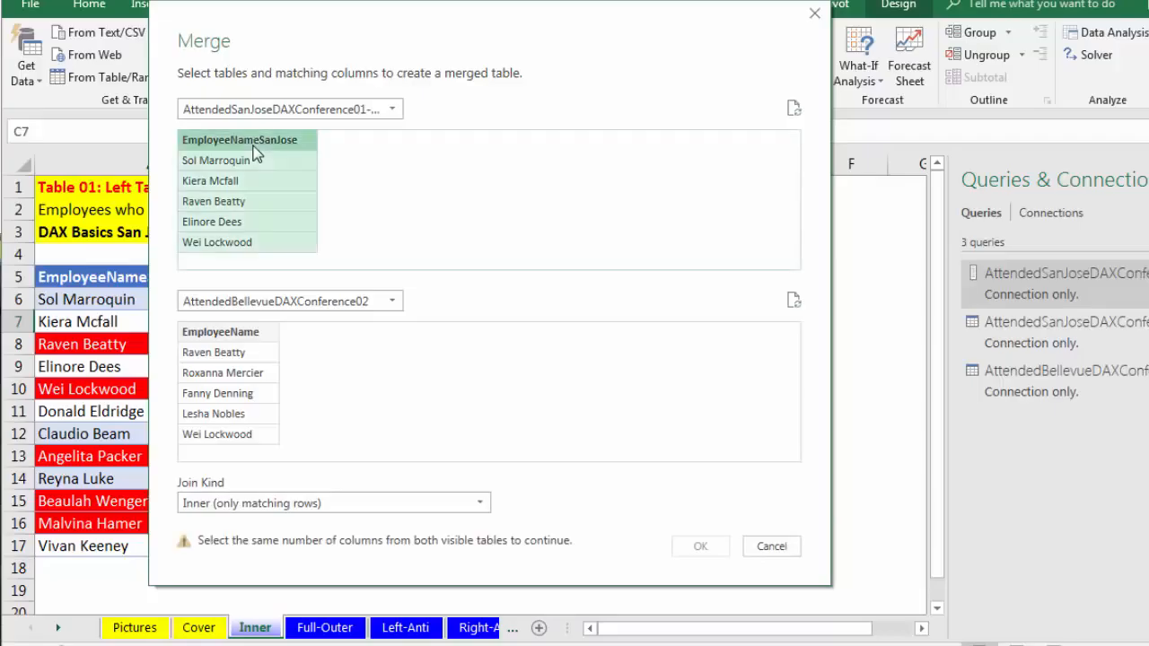
click(249, 345)
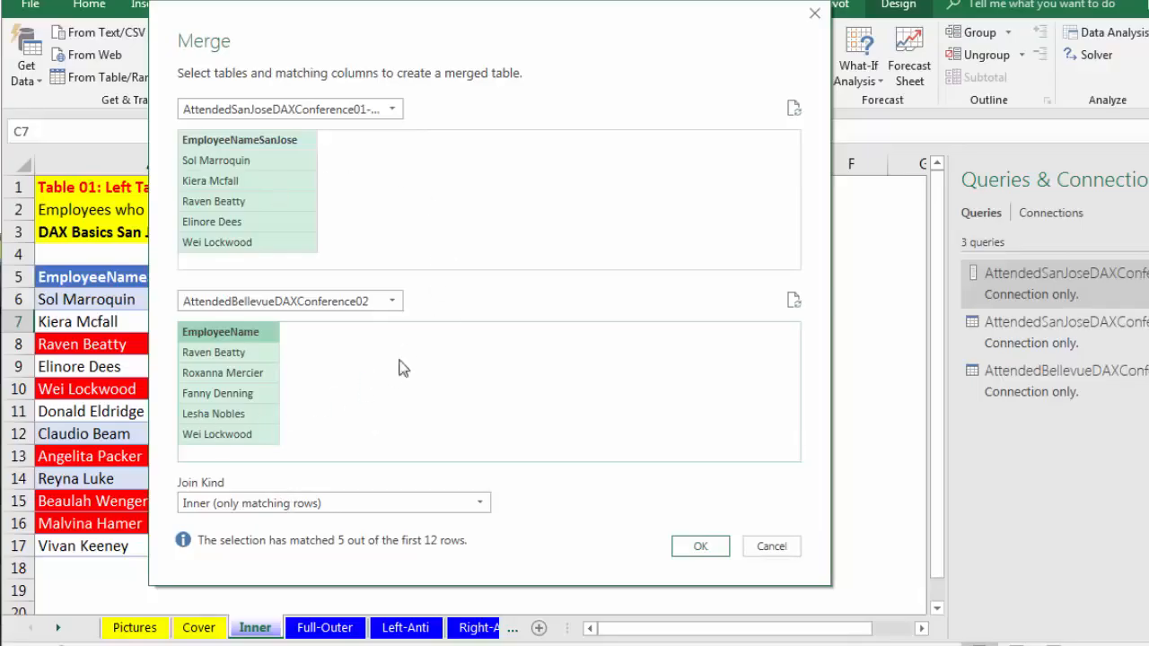
click(700, 547)
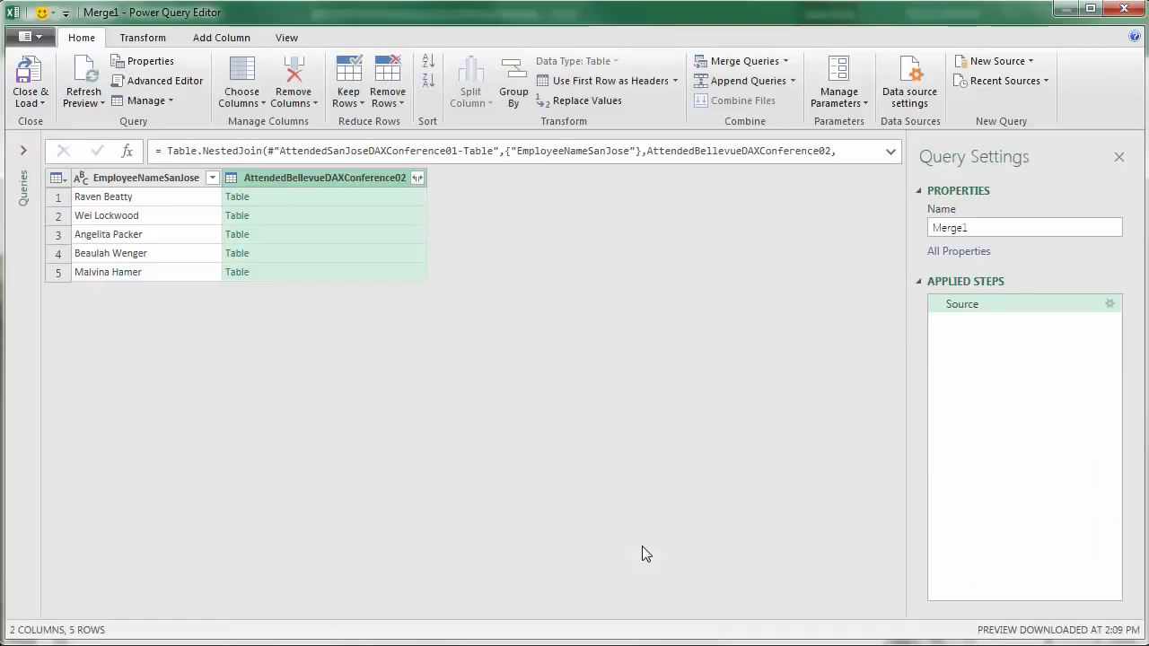
Rename the merged query as InnerJoinMergeEmployeeWentToBoth.
click(983, 226)
double_click(938, 226)
text(InnerJoinMergeEmployeeWentToBoth)
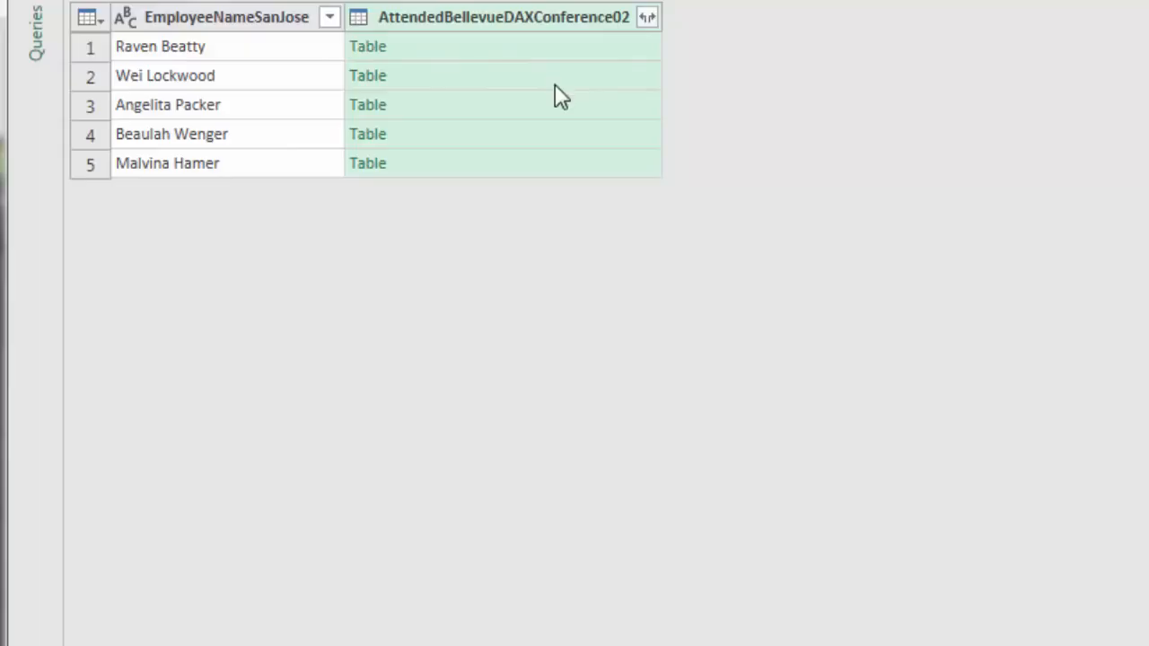
Preview the nested tables in the AttendedBellevueDAXConference02 column row by row and remove that column.
click(543, 56)
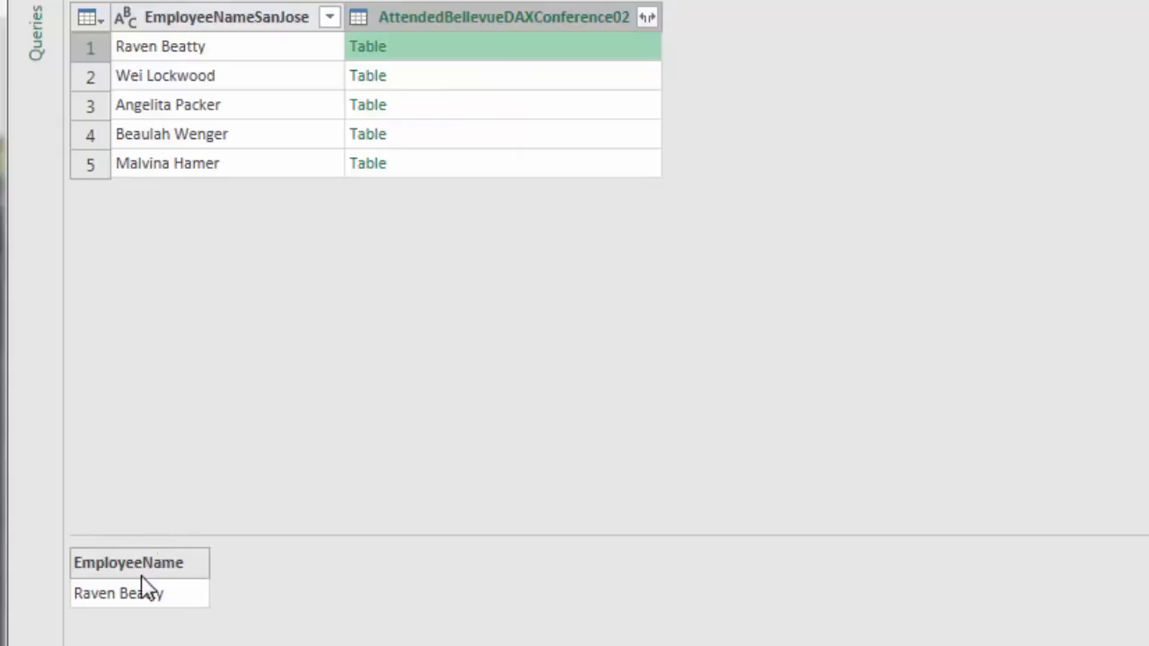
click(517, 74)
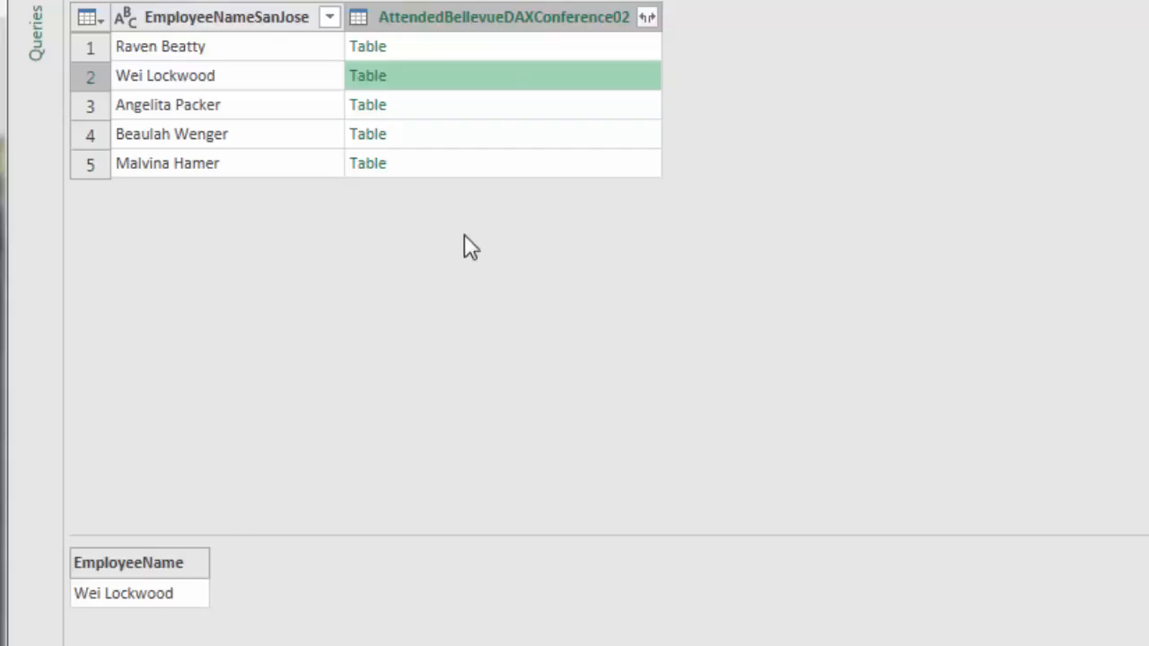
click(473, 110)
click(489, 144)
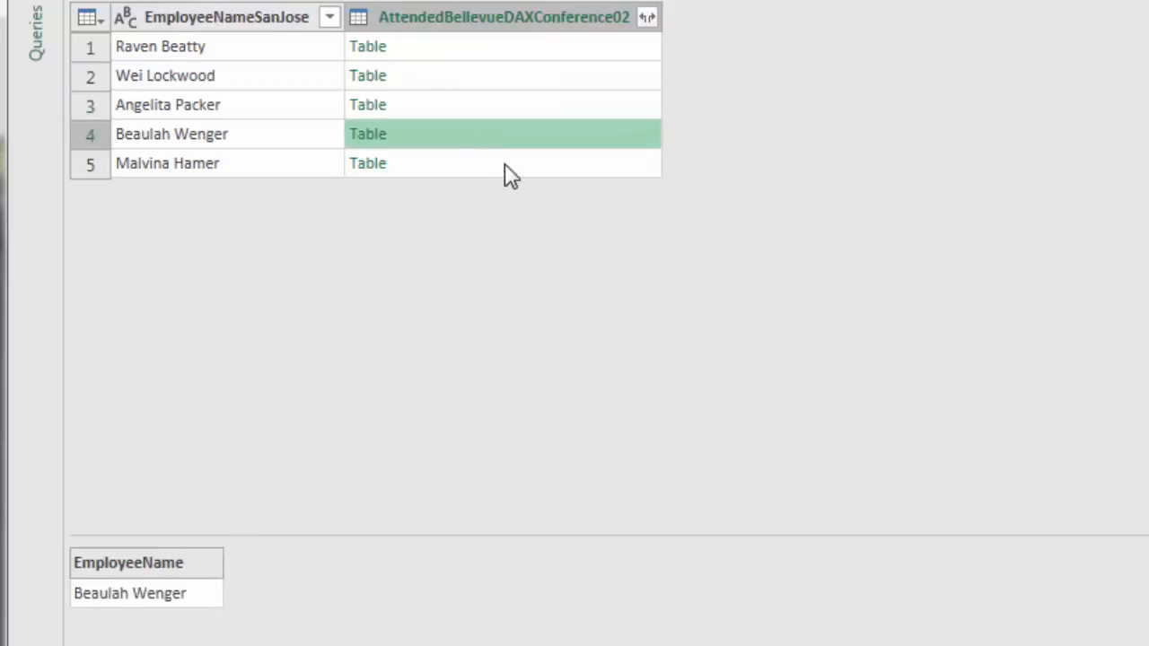
click(505, 167)
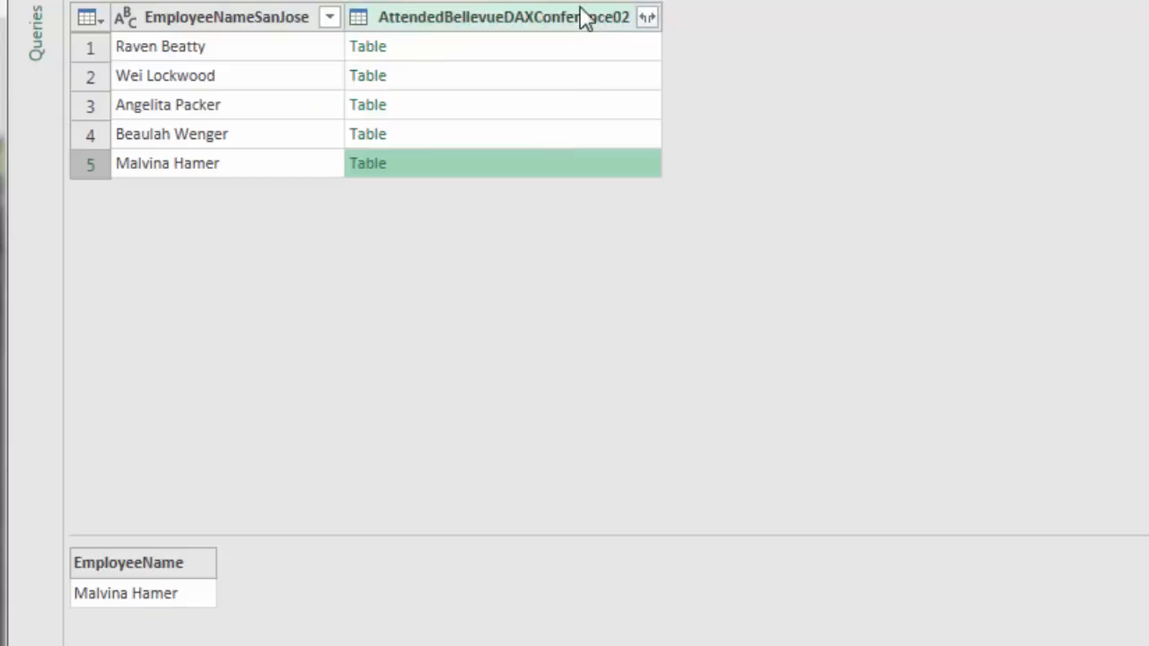
right_click(473, 20)
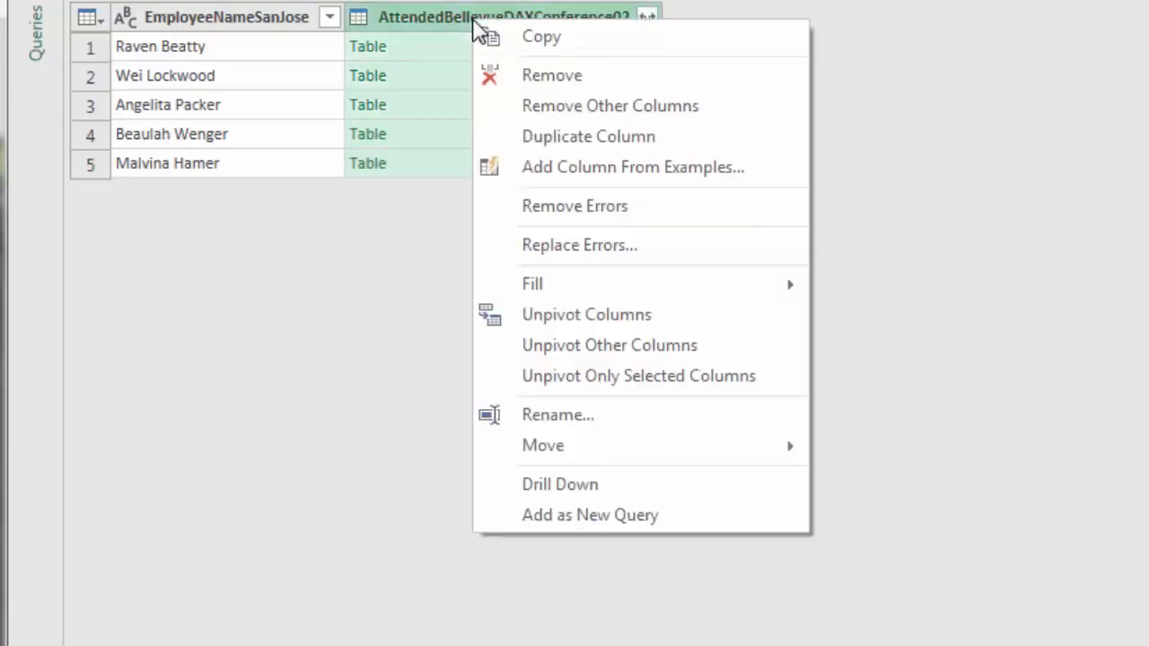
click(521, 78)
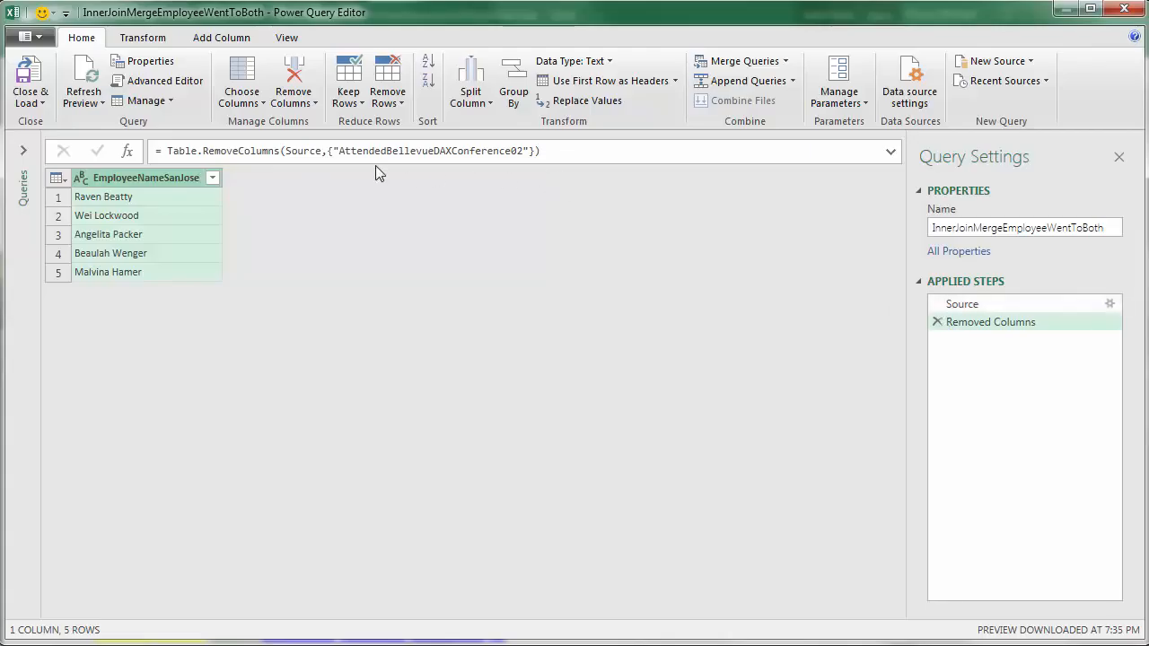
Review the full merge formula of the Source step and return to the Removed Columns step.
click(958, 308)
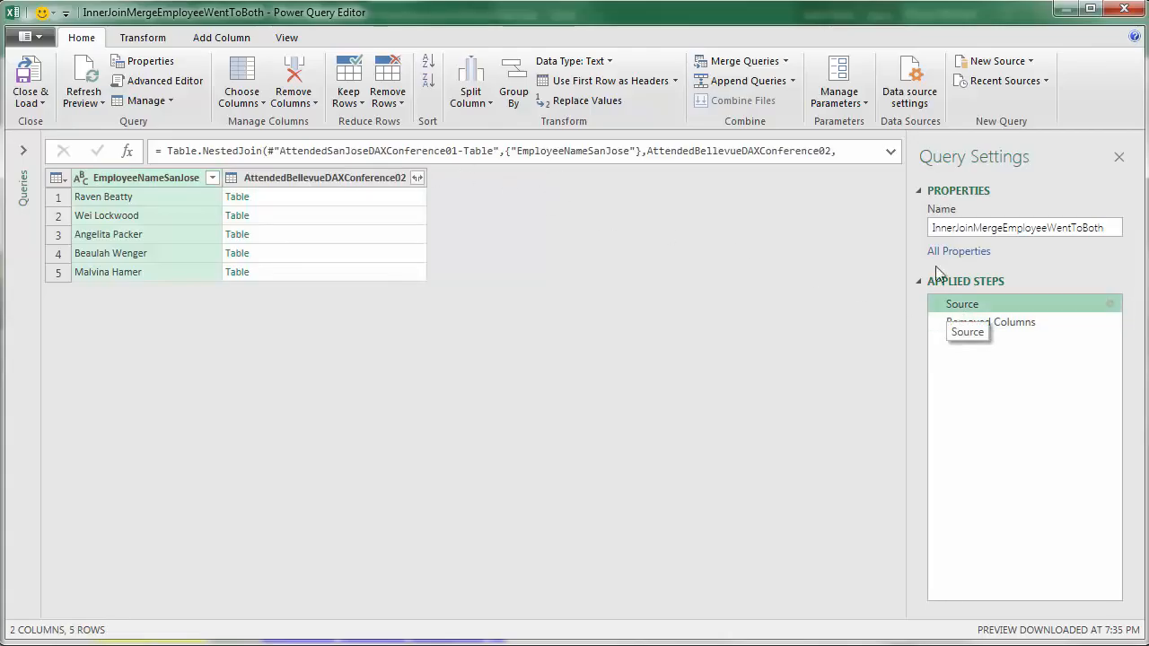
click(891, 151)
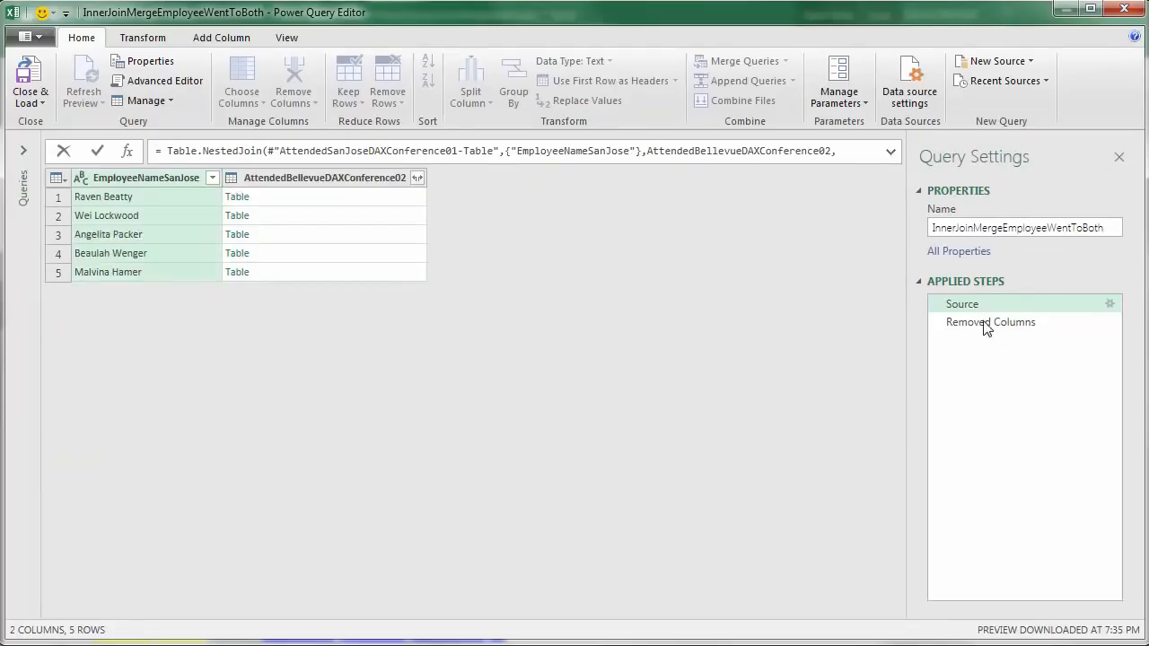
click(962, 325)
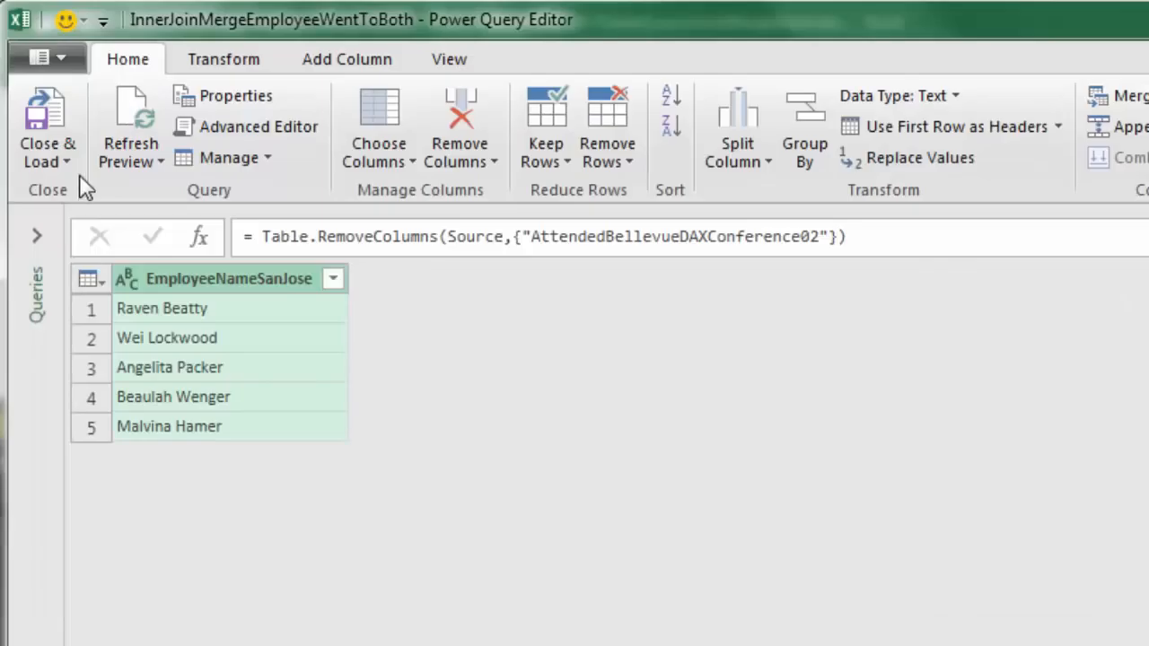
Close the query editor and load the merged query as a table at cell E5 of the existing Inner worksheet.
click(30, 99)
click(92, 219)
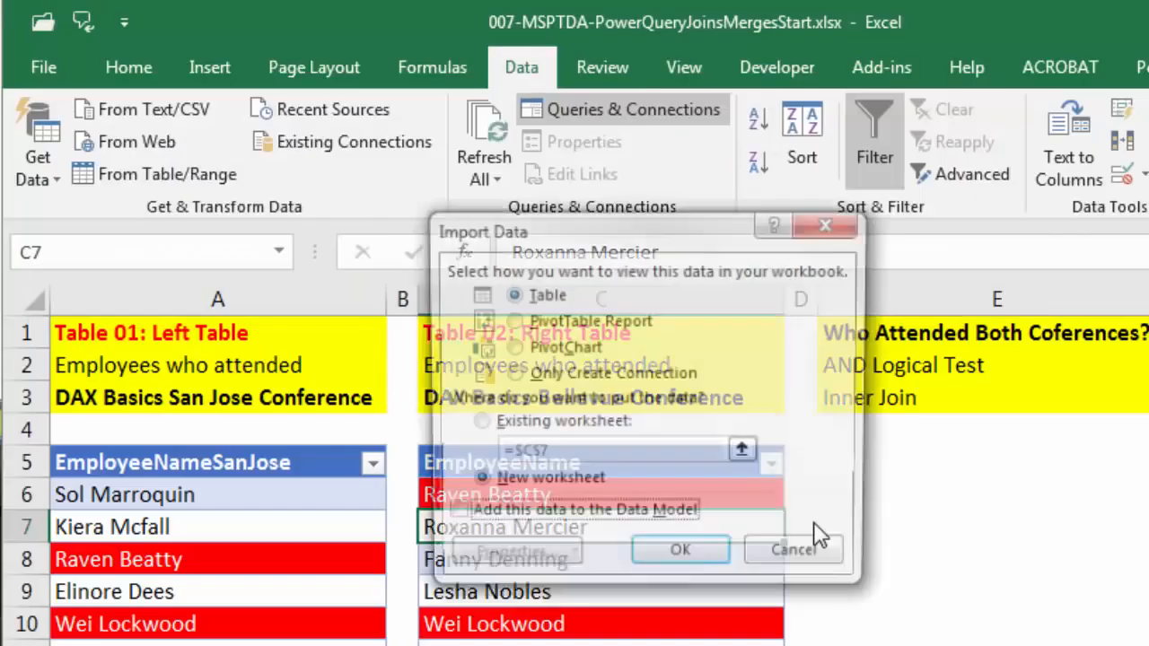
click(474, 425)
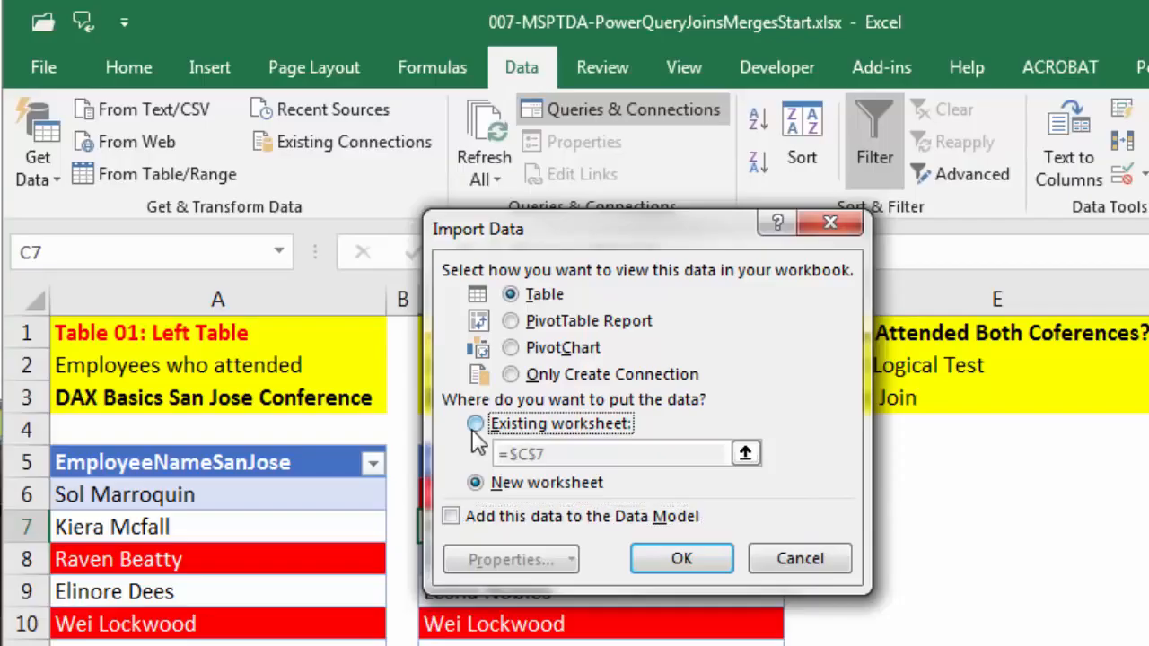
drag(714, 233, 498, 260)
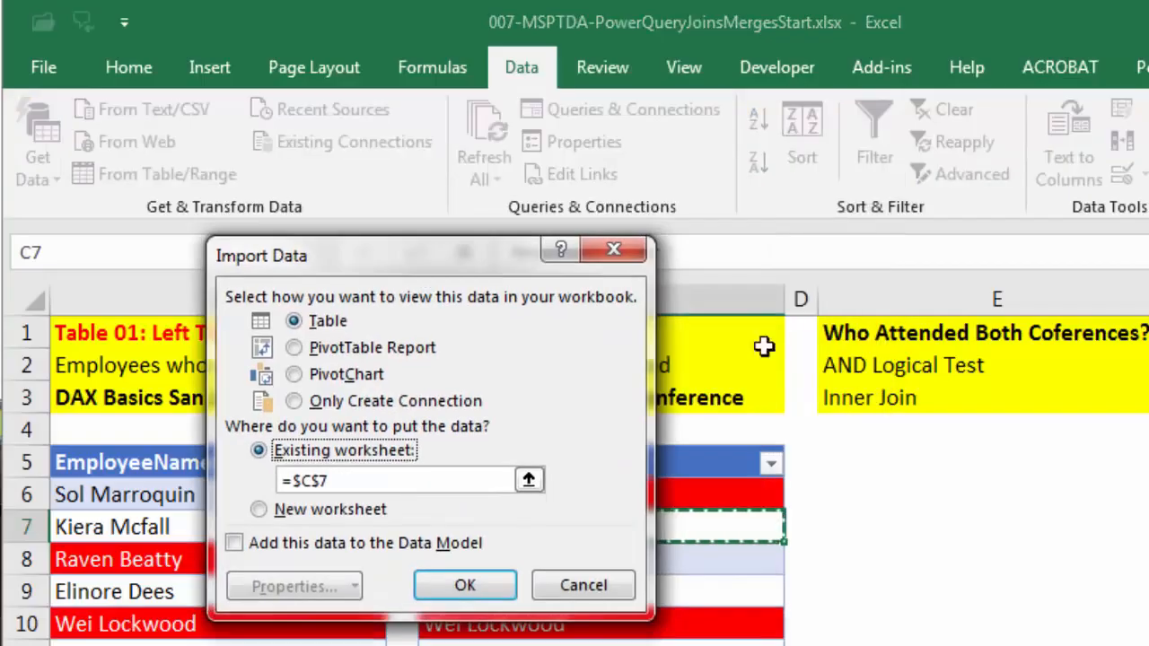
click(881, 458)
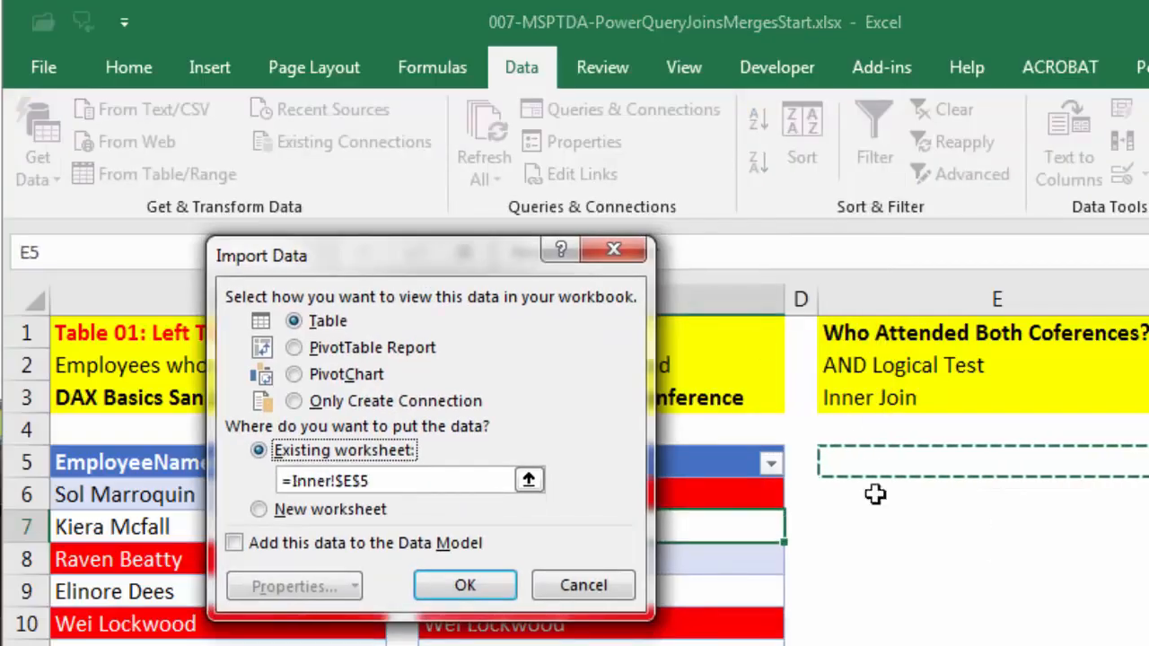
click(503, 581)
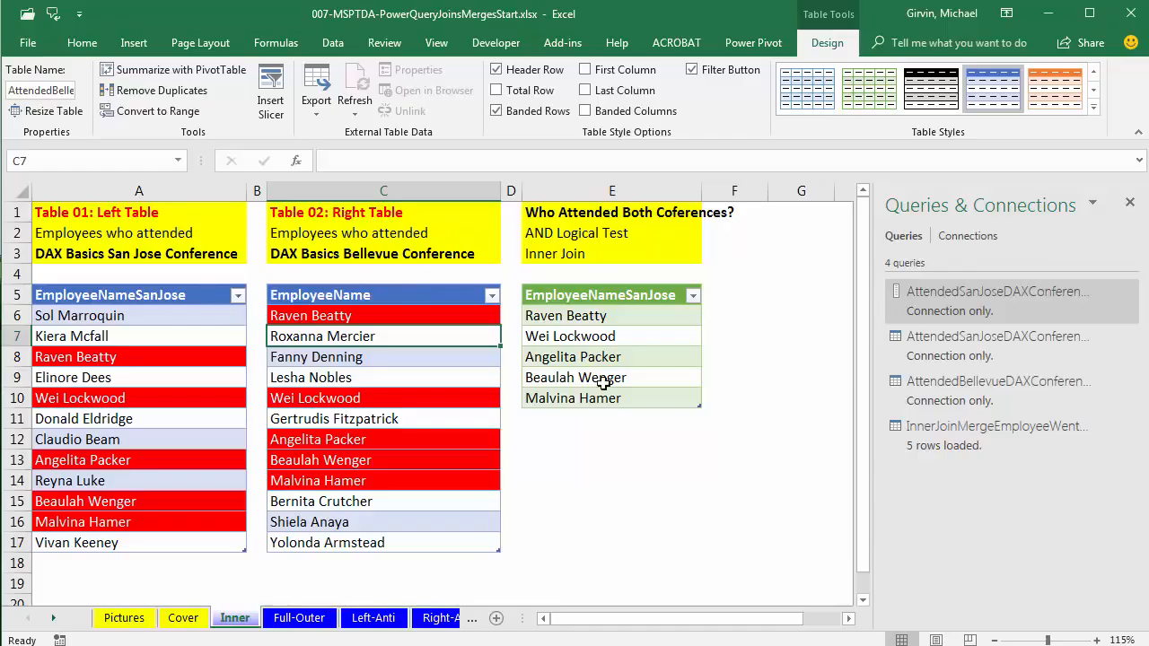
key(Up)
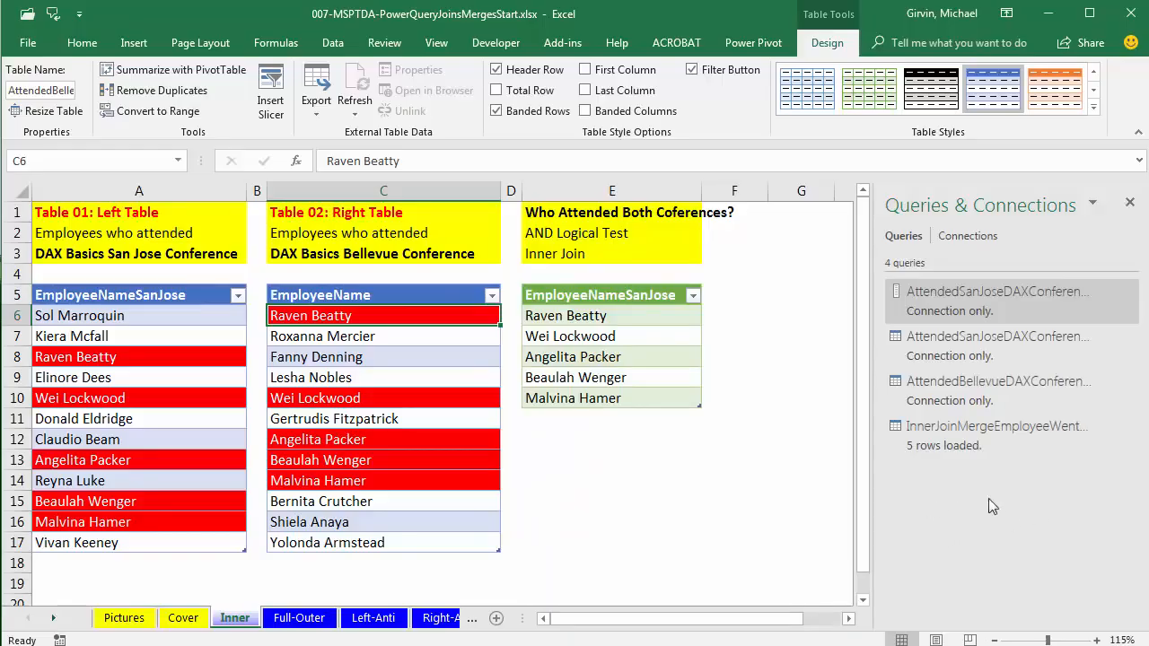
Create a new query group named InnerJoins.
right_click(917, 494)
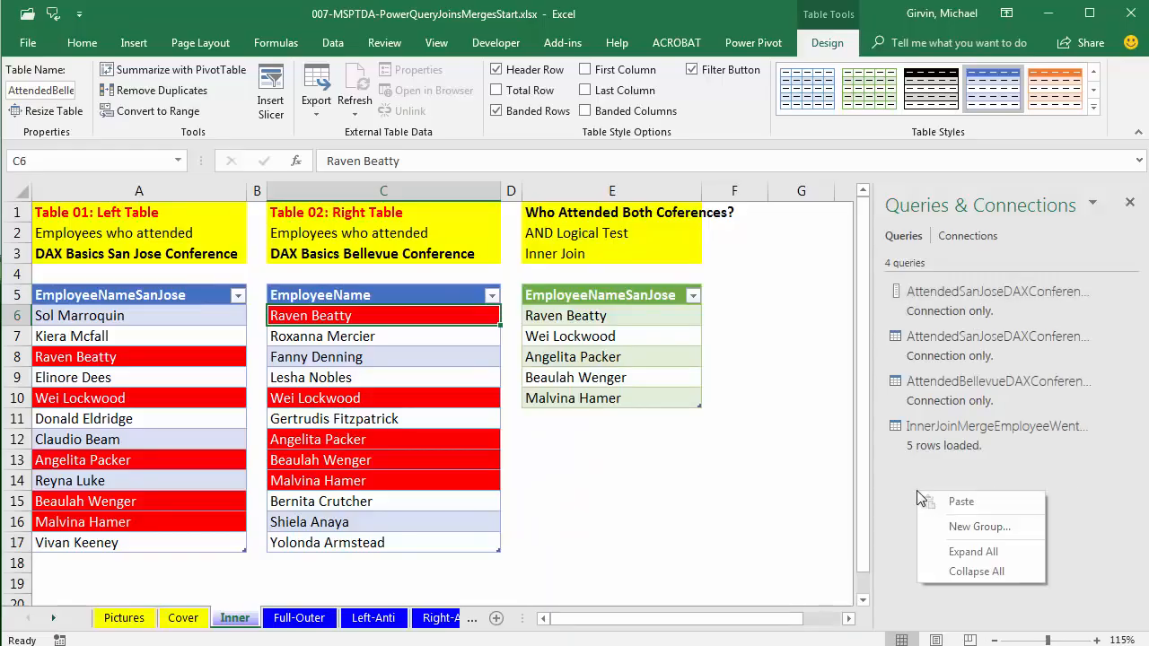
click(962, 530)
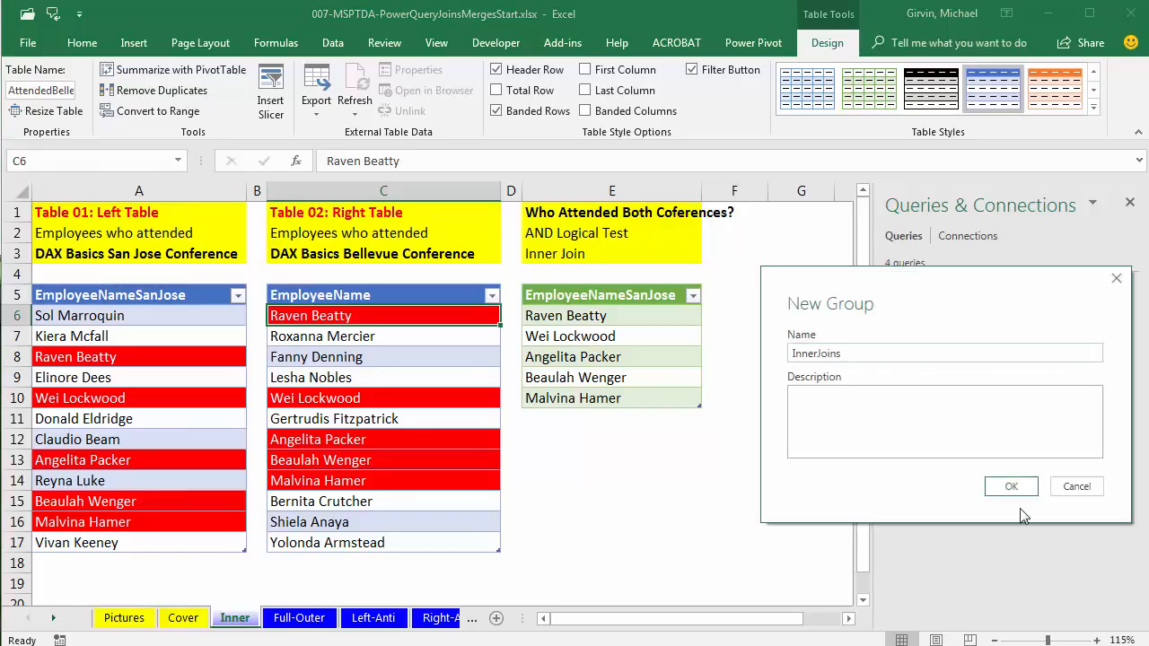
click(1014, 486)
mouse_move(1020, 486)
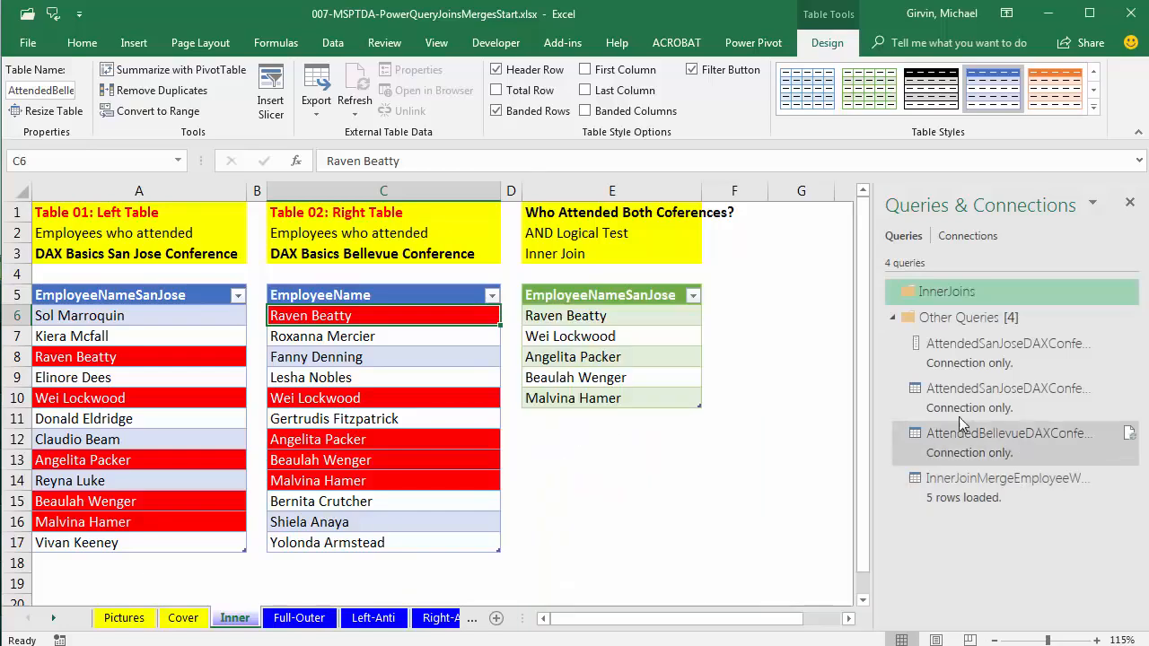
Move all four queries into the InnerJoins group, and collapse and re-expand the group.
click(939, 355)
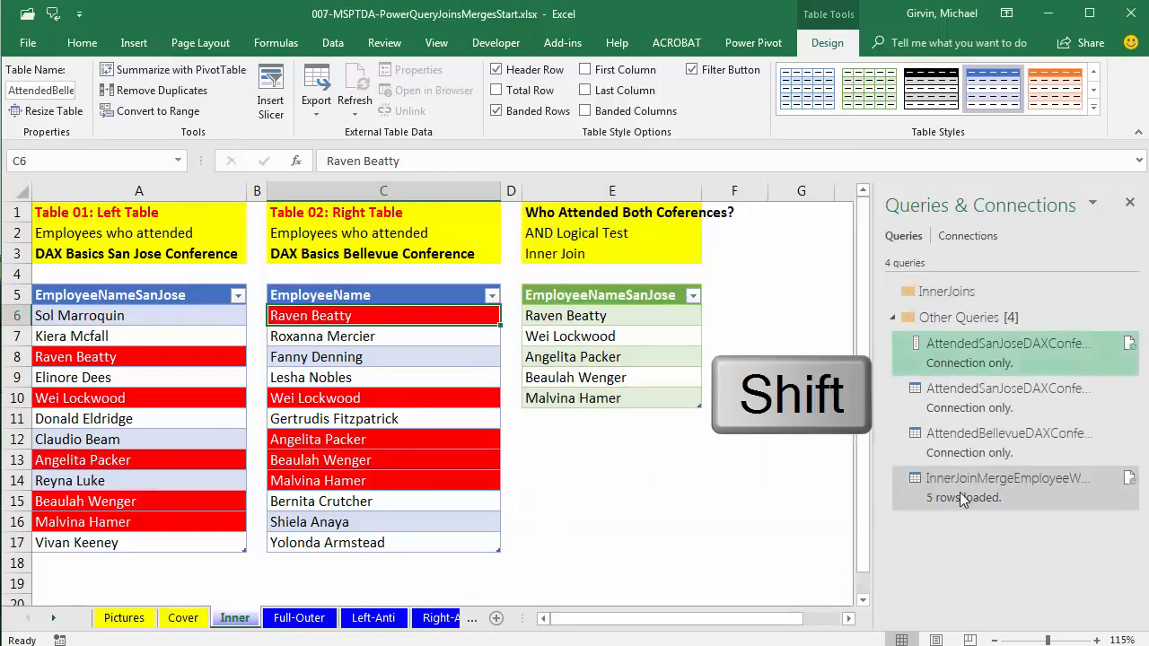
shift+click(928, 484)
right_click(900, 355)
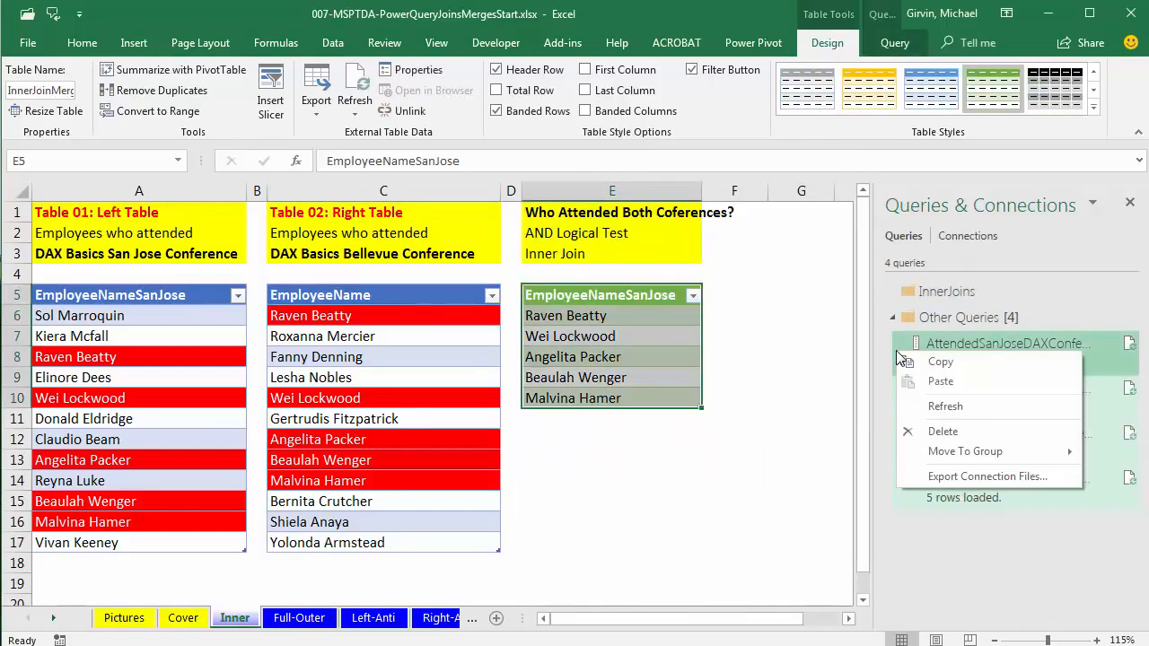
mouse_move(927, 451)
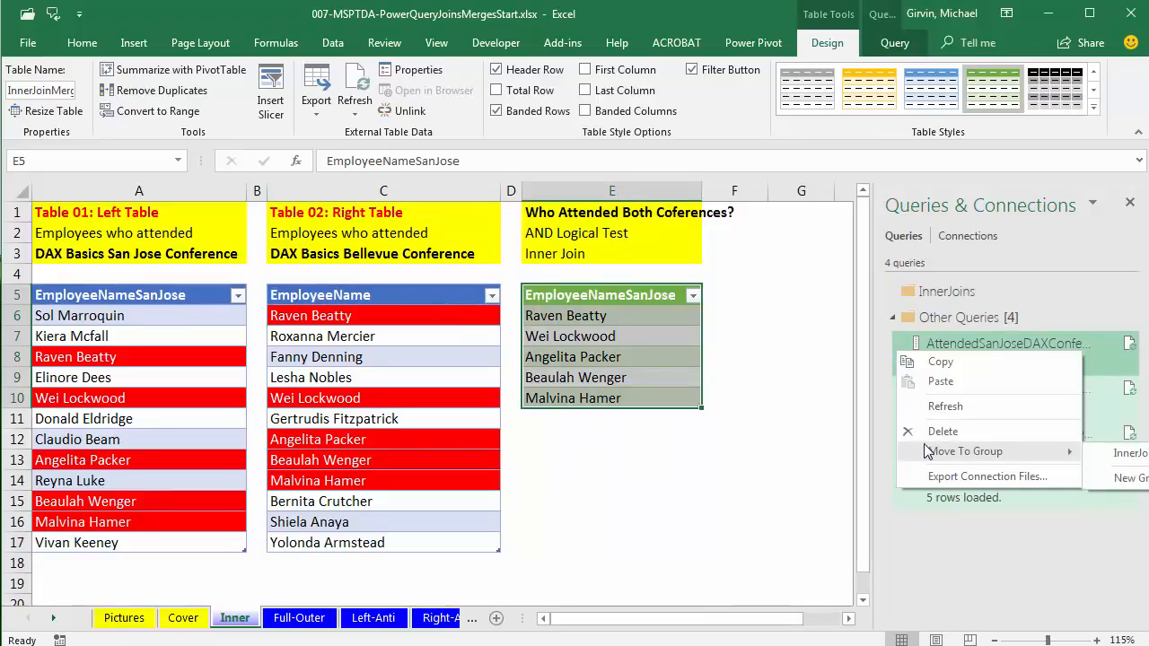
click(1128, 454)
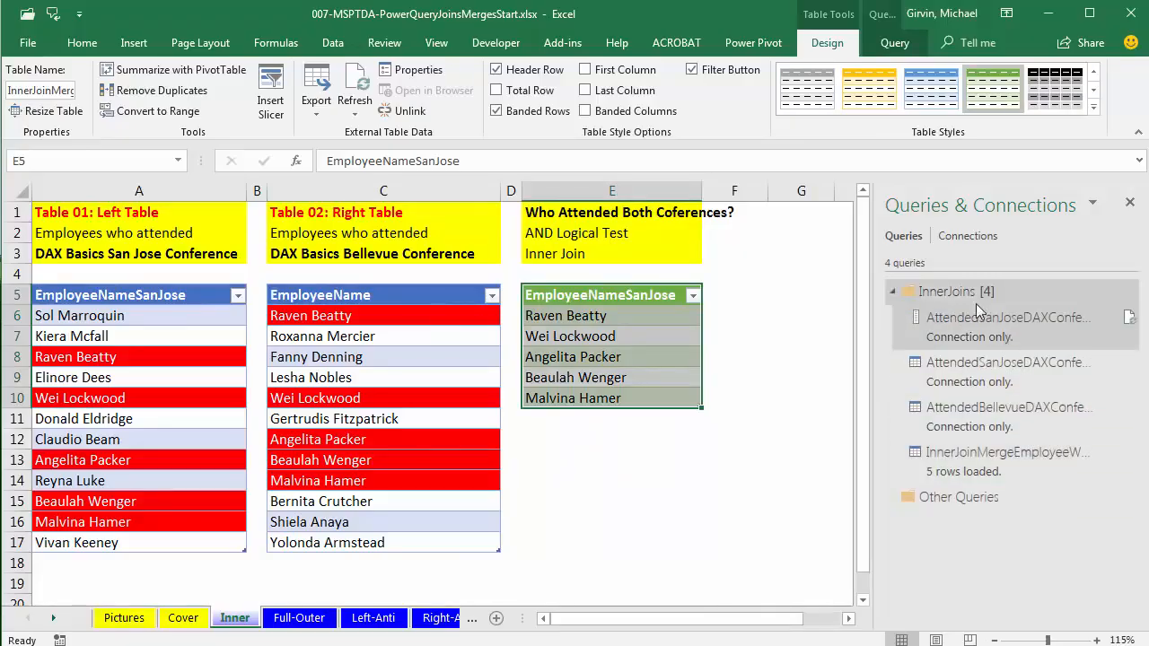
click(891, 295)
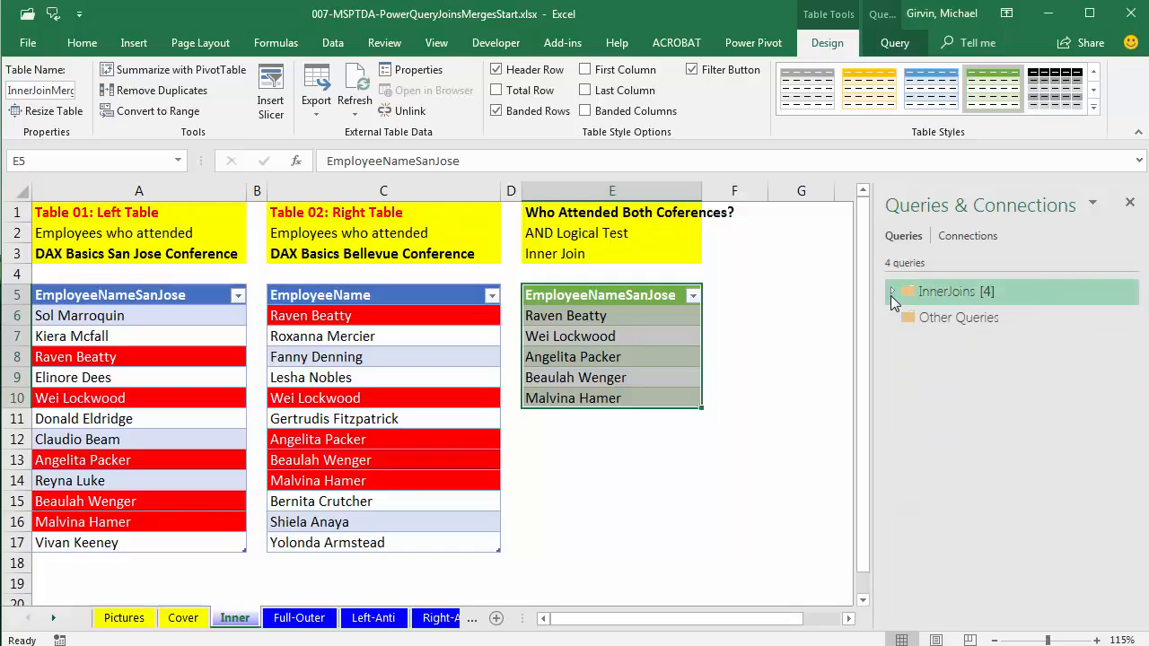
click(890, 289)
click(891, 295)
Switch to the Full-Outer sheet and select the SupplierID columns of the product and supplier tables.
click(299, 618)
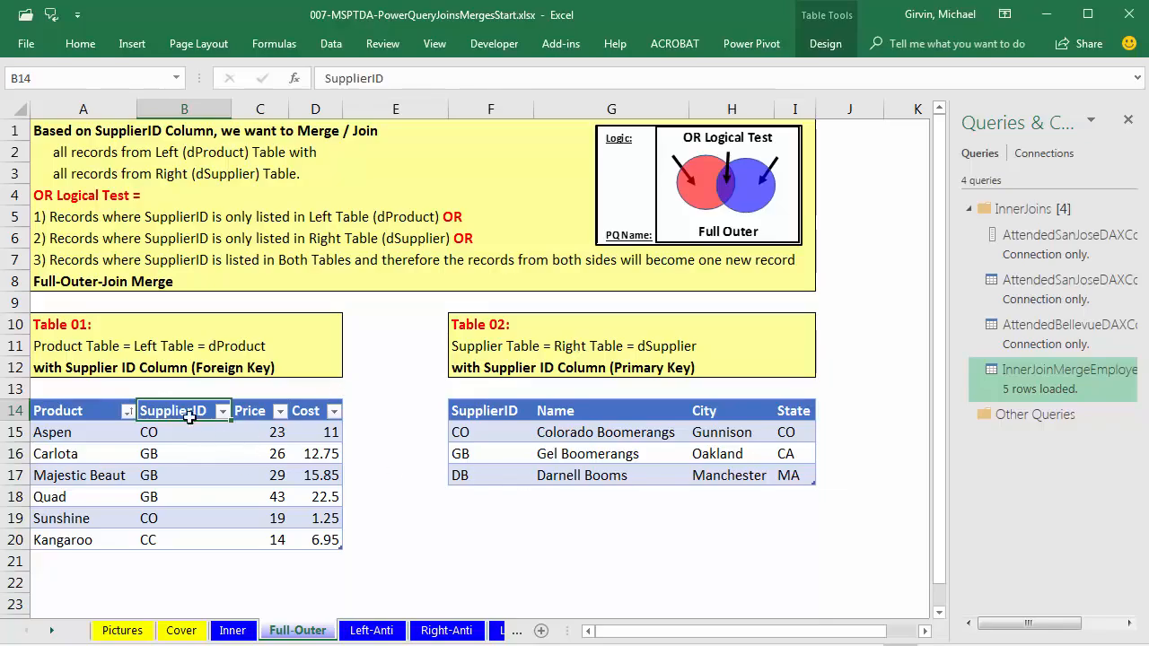
drag(169, 410, 176, 538)
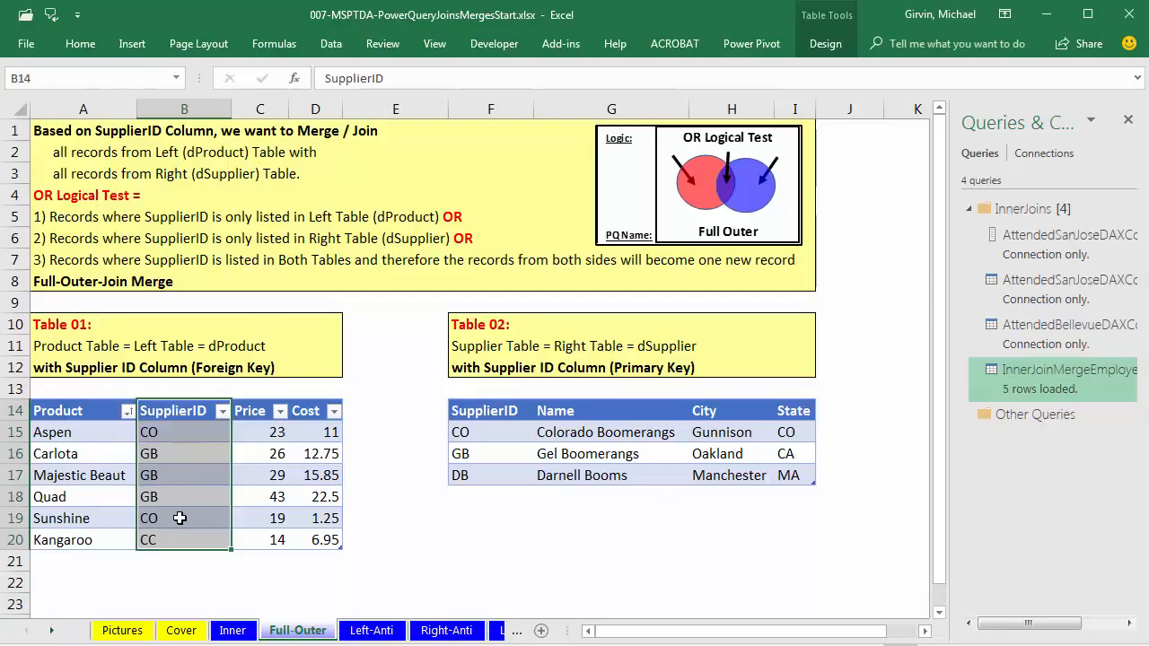
ctrl+click(476, 410)
drag(480, 430, 481, 471)
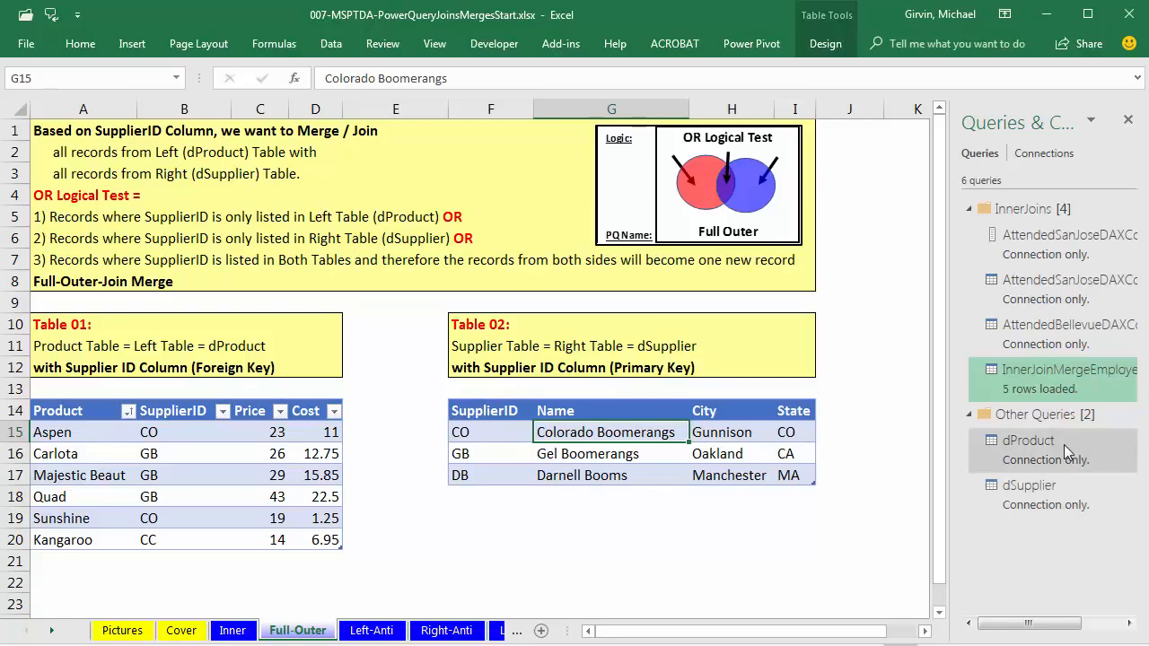
Create a new query group named FullOuter.
right_click(963, 527)
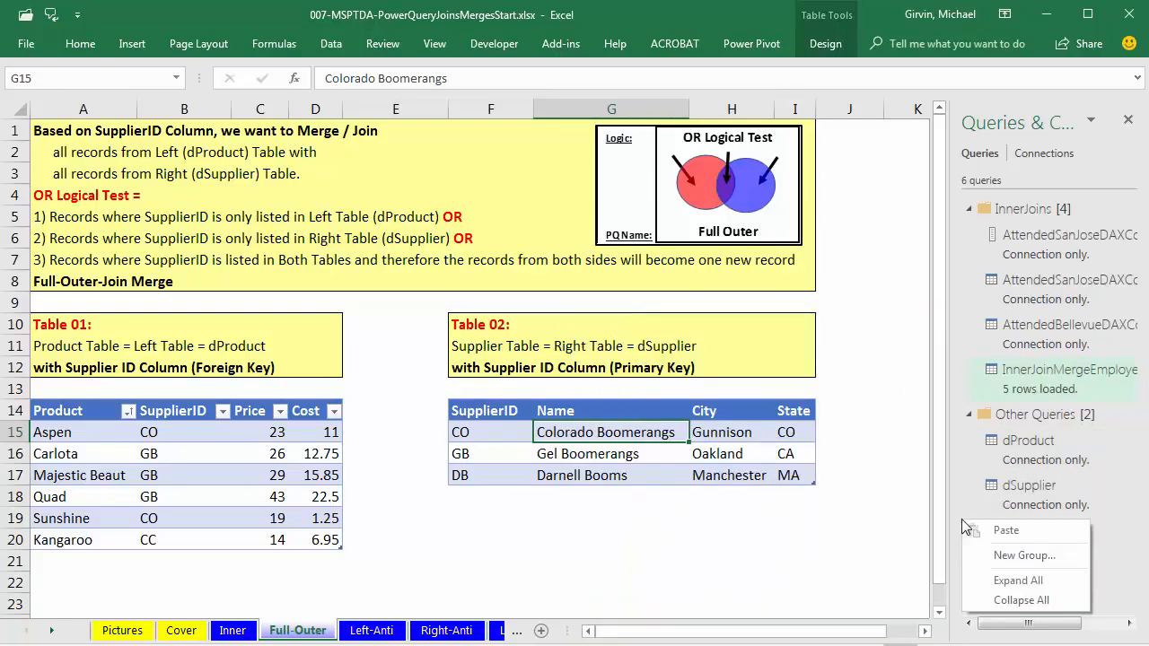
click(999, 556)
text(FullOuter)
click(985, 562)
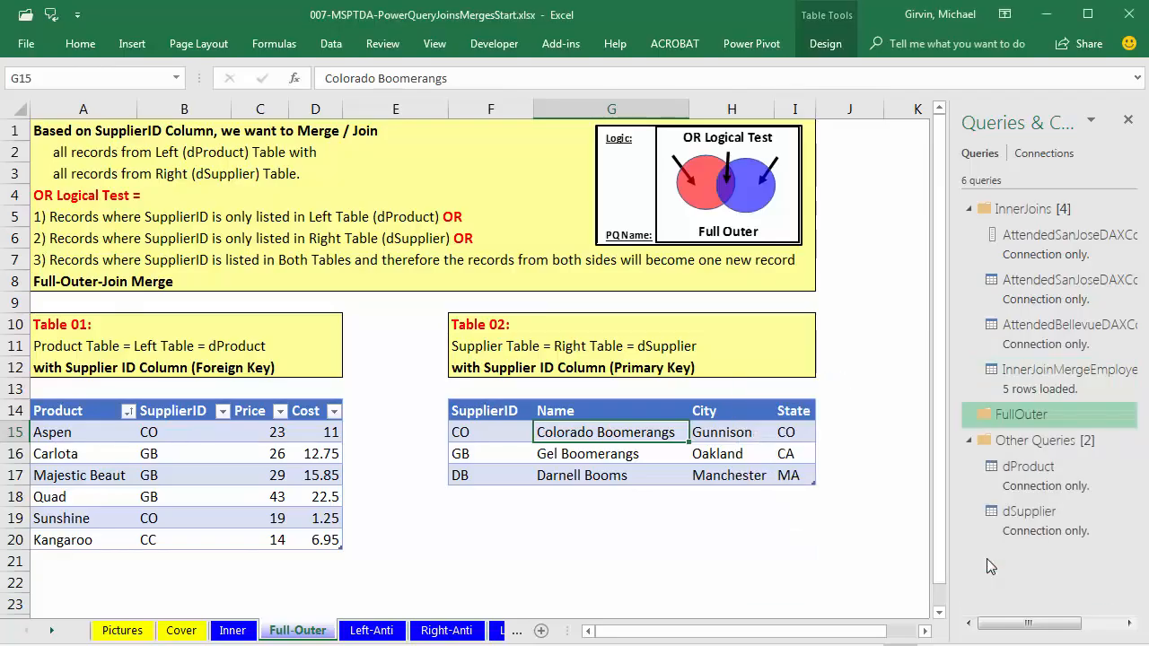
Move the dProduct and dSupplier queries together into the FullOuter group.
click(1037, 489)
shift+click(1029, 517)
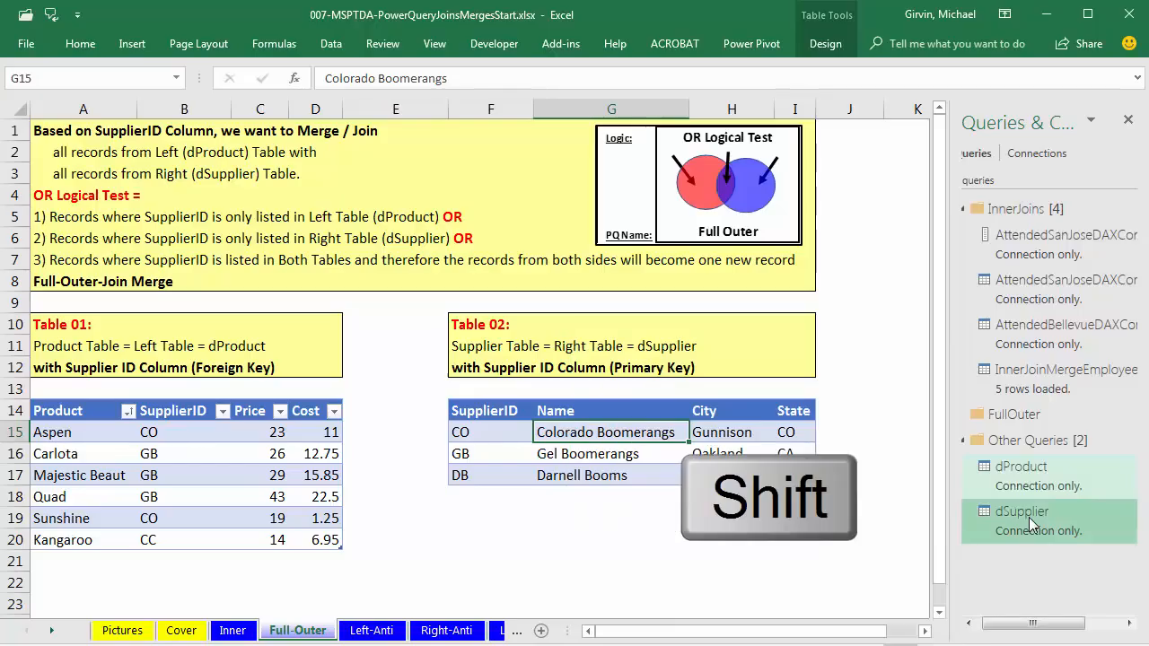
right_click(1020, 490)
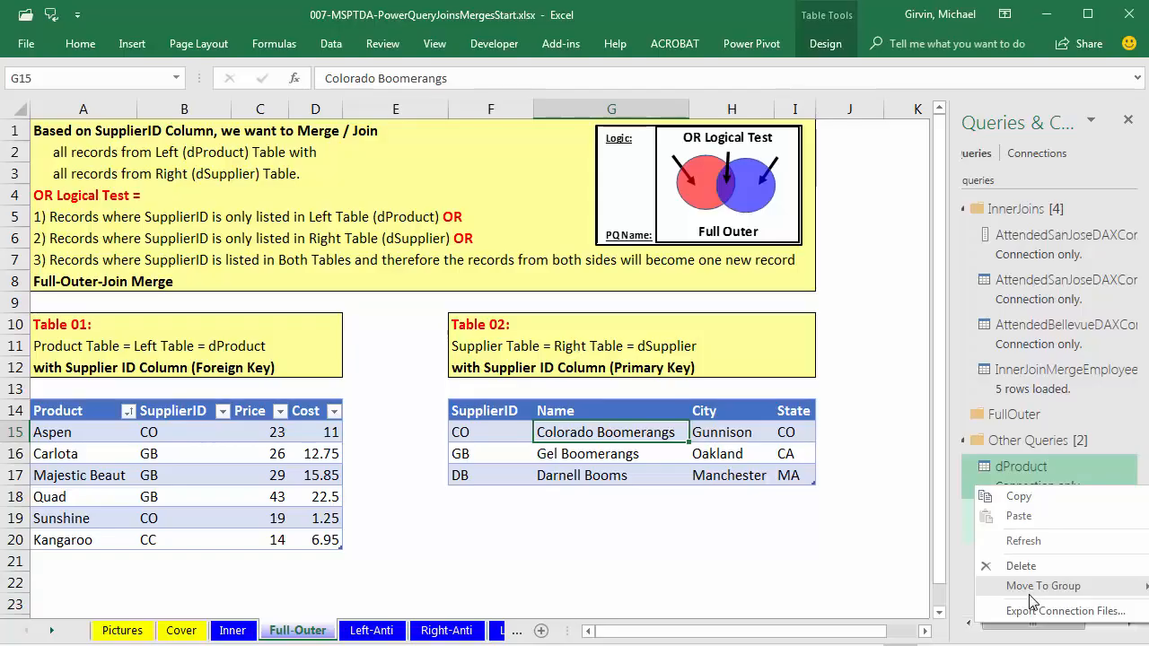
click(1147, 605)
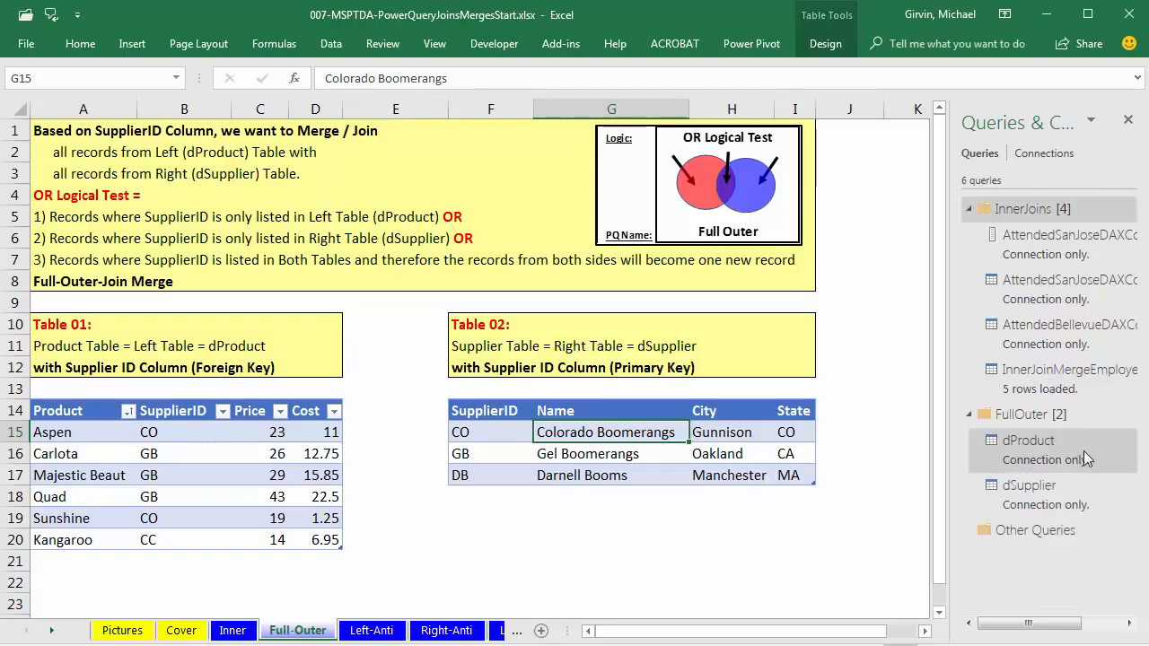
mouse_move(1069, 445)
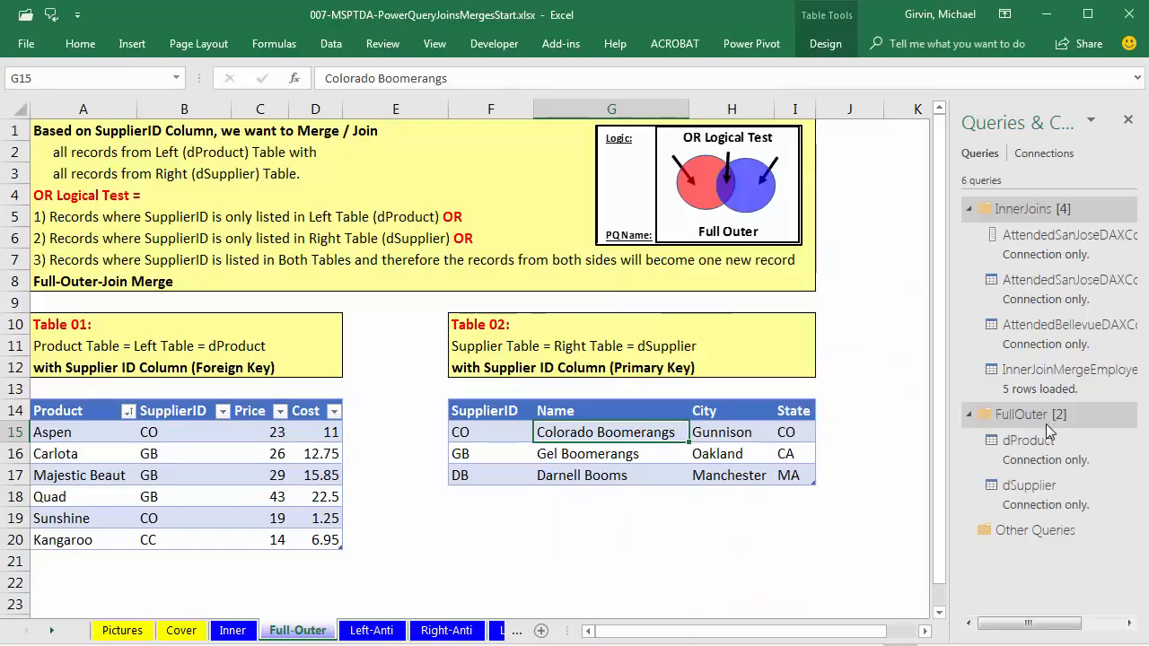
Start a merge query with dProduct as the first table and SupplierID as its matching column.
click(329, 42)
click(25, 97)
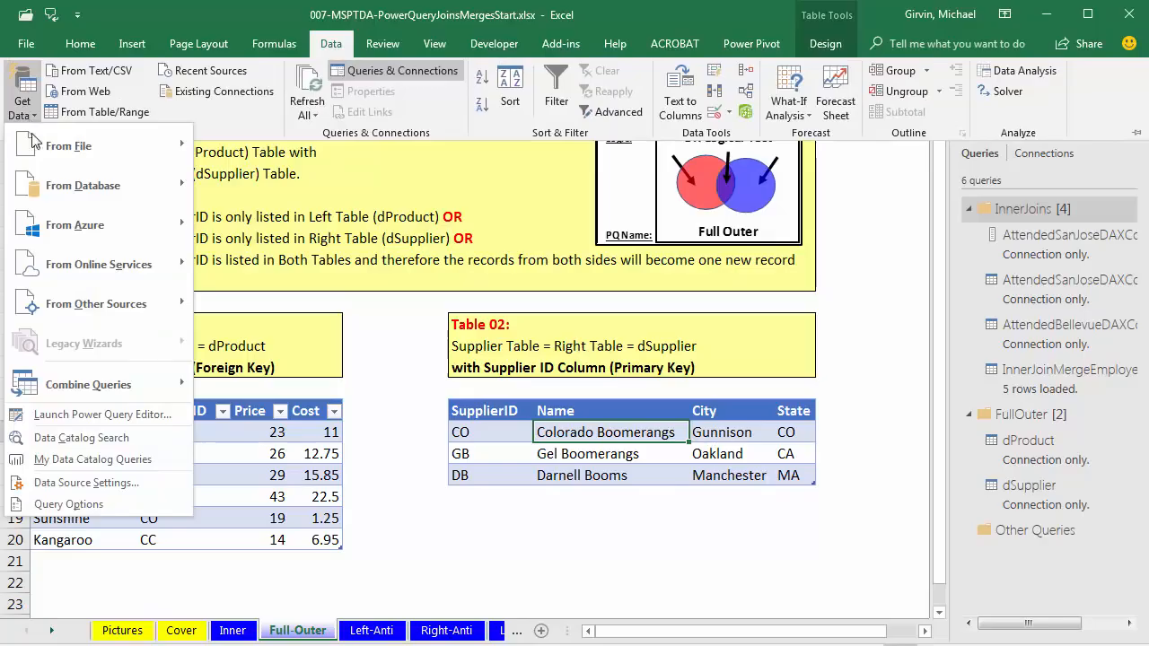
mouse_move(141, 392)
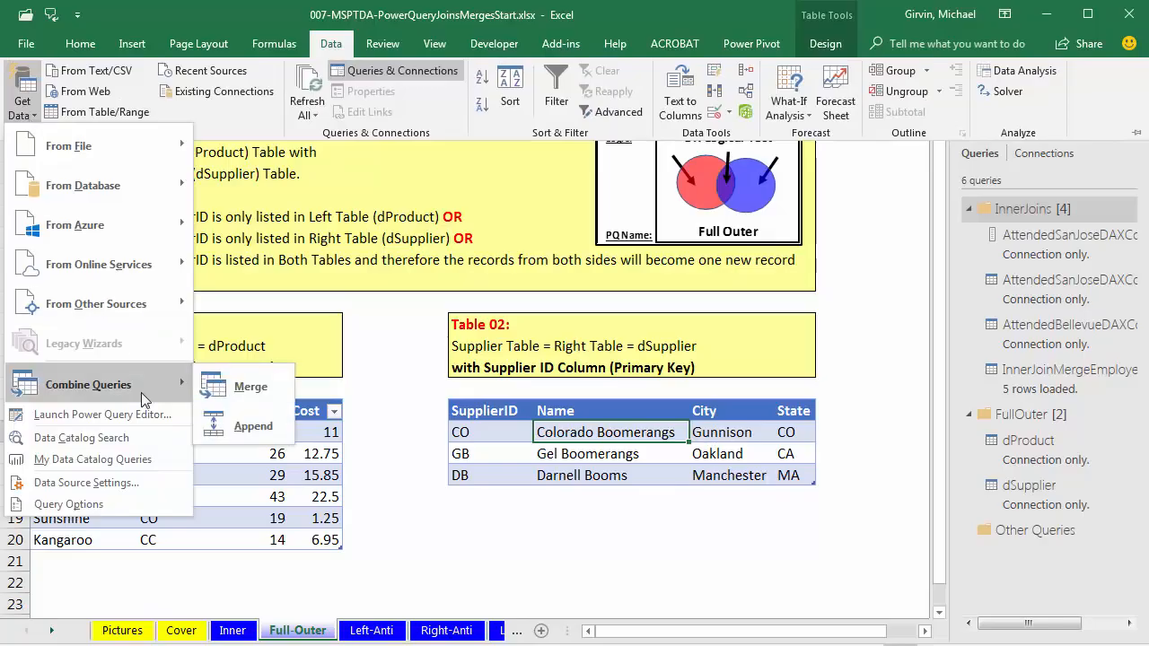
click(250, 393)
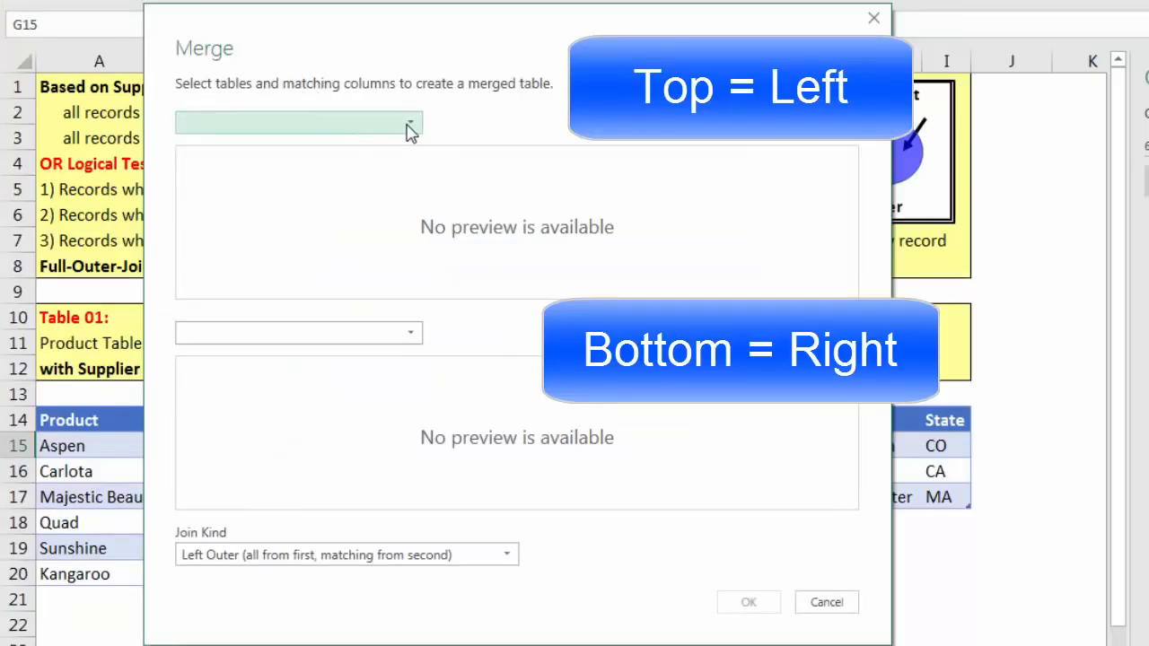
click(410, 126)
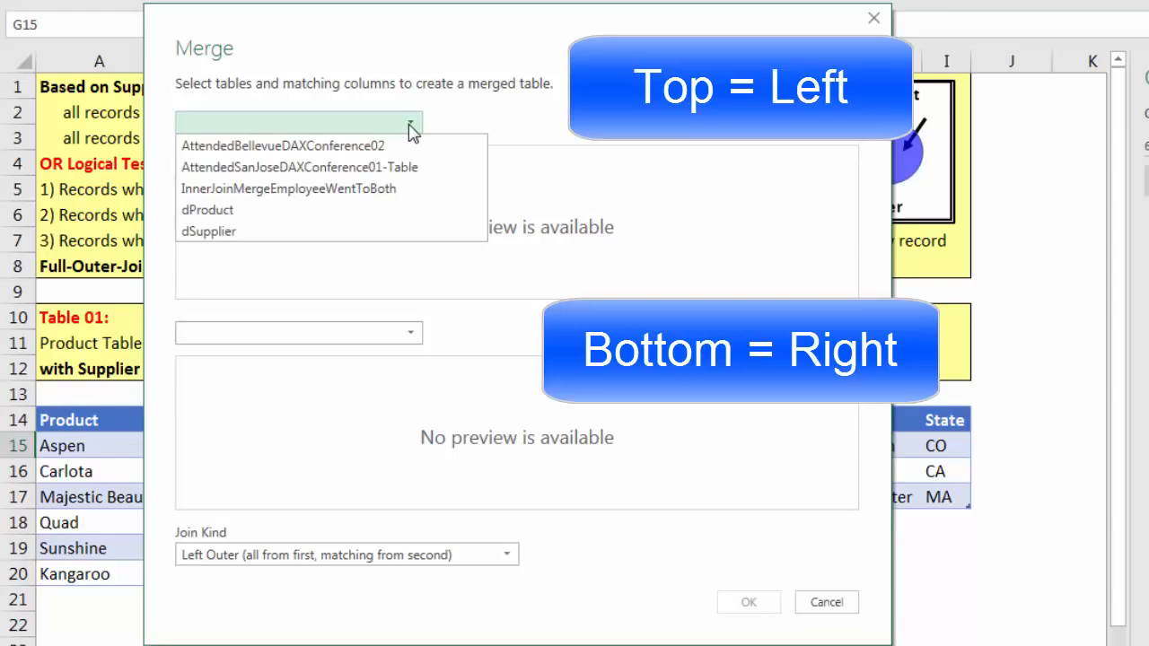
click(337, 213)
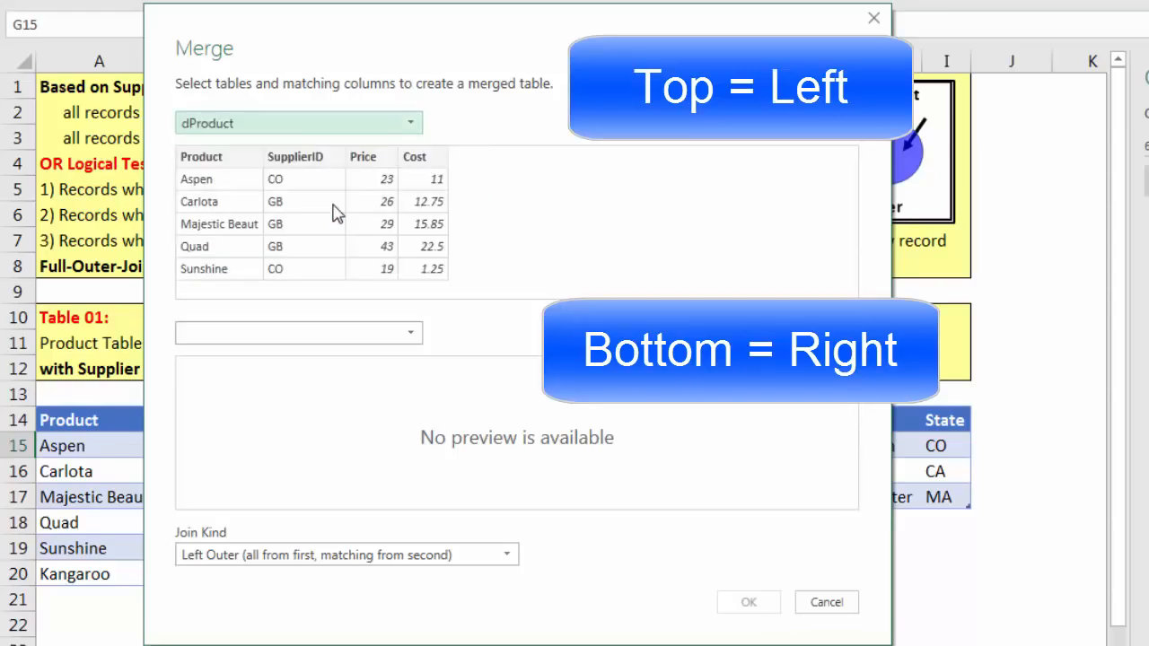
click(324, 157)
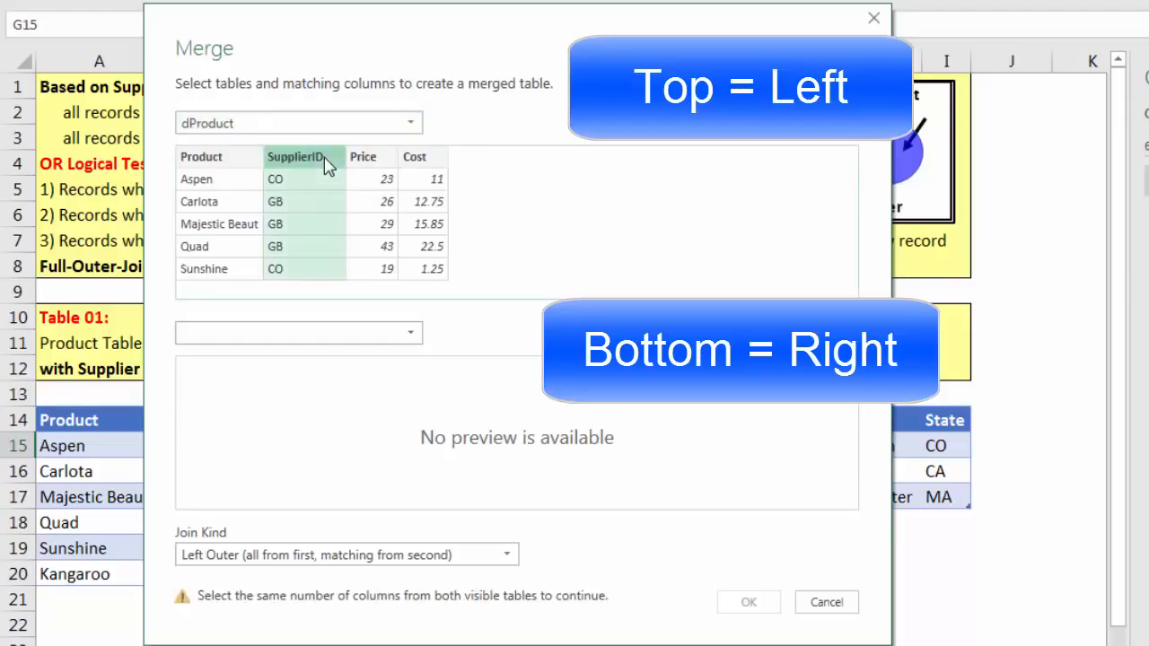
Add dSupplier as the second table, matched on SupplierID, and create the merge with the Full Outer join kind.
click(302, 342)
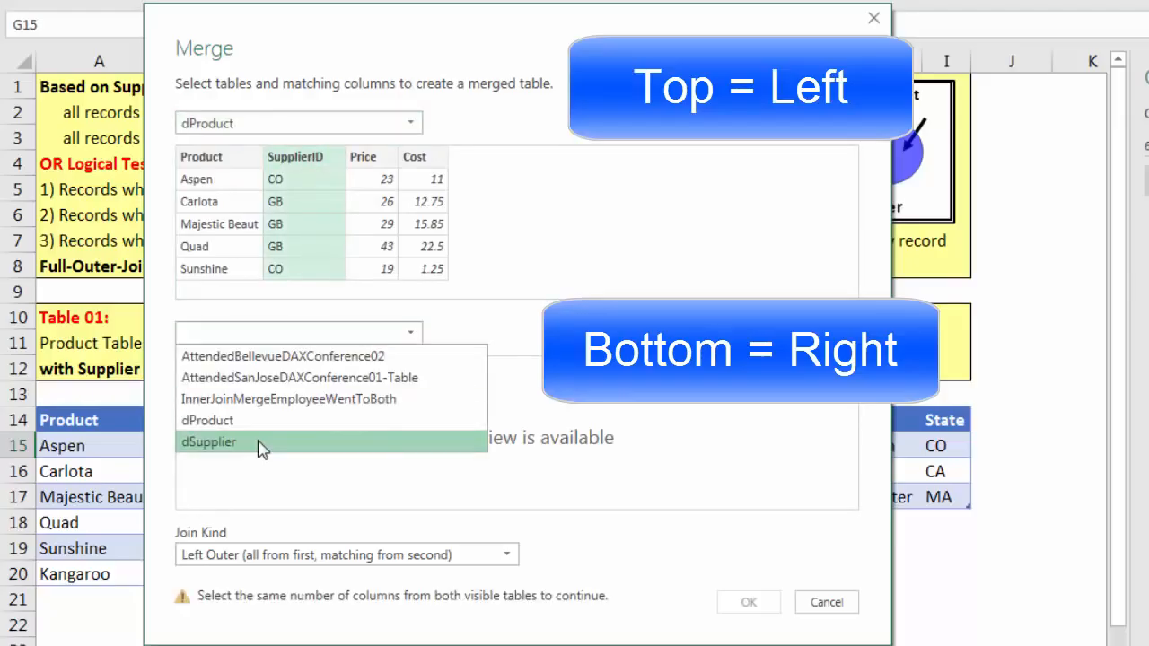
click(261, 444)
click(227, 369)
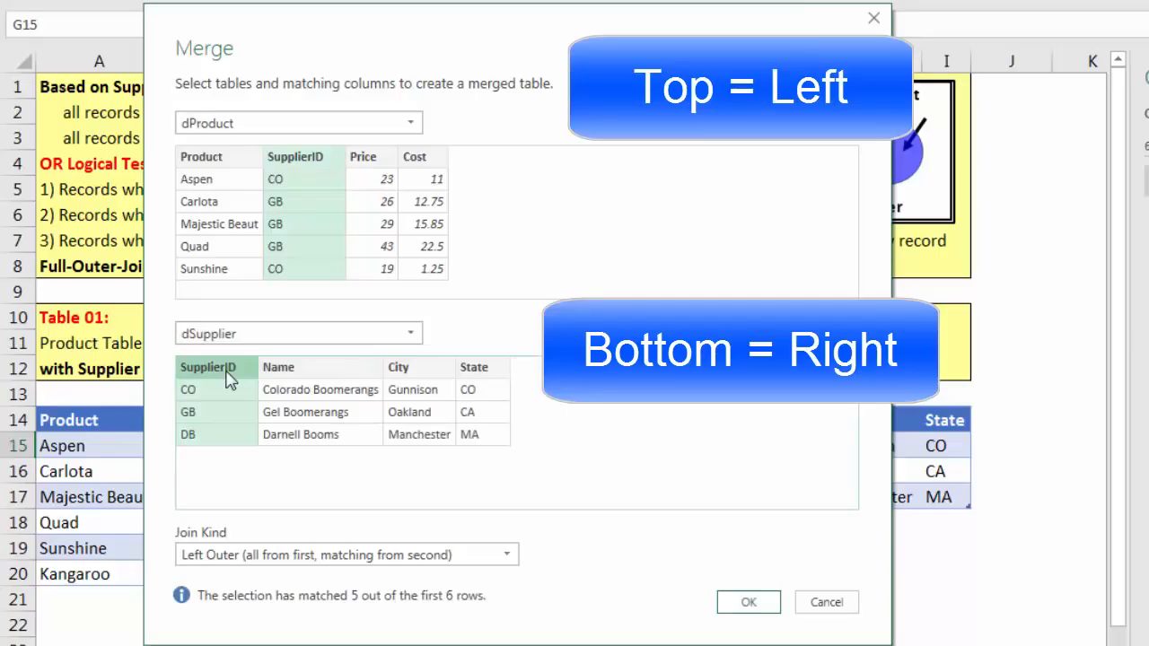
click(236, 554)
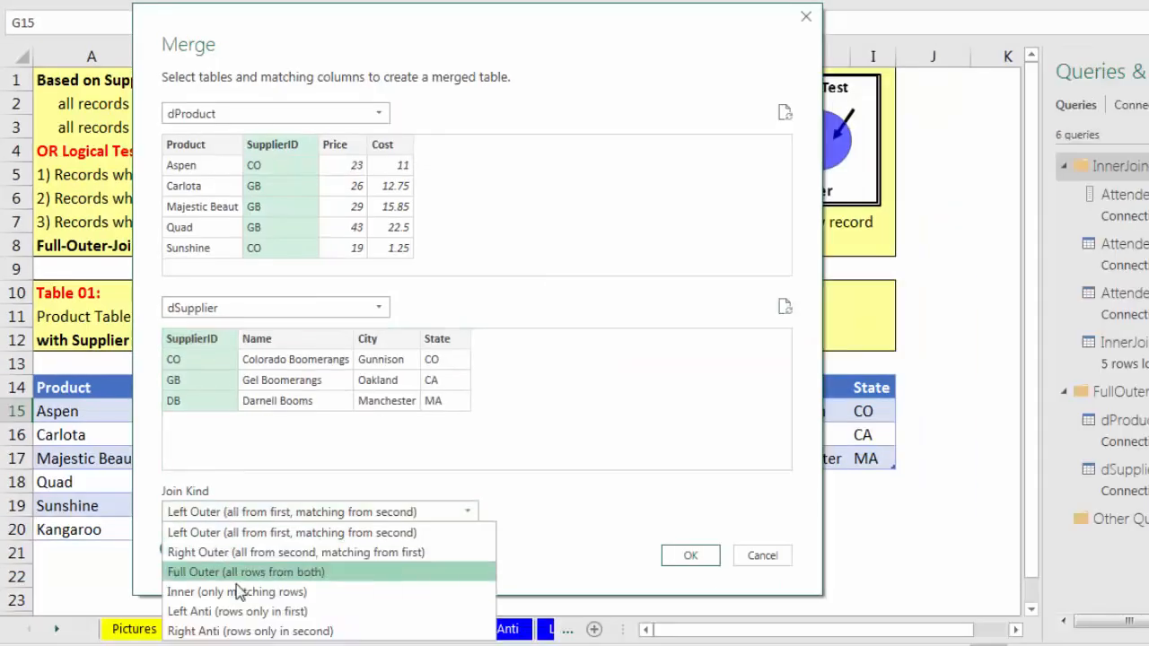
click(232, 577)
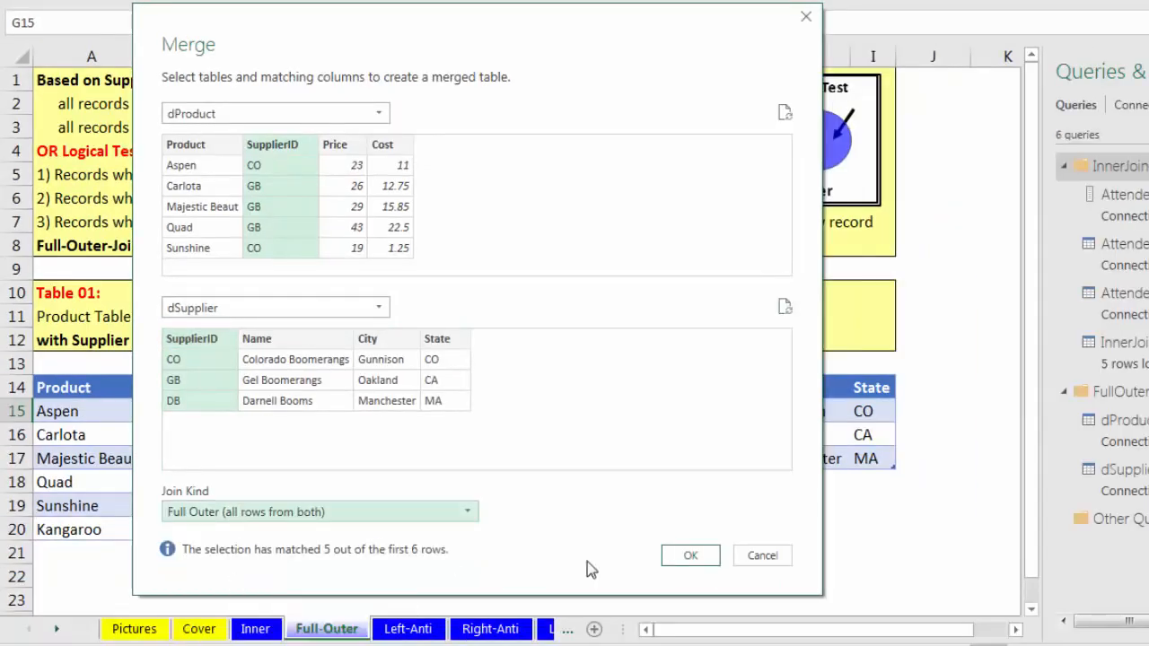
click(687, 556)
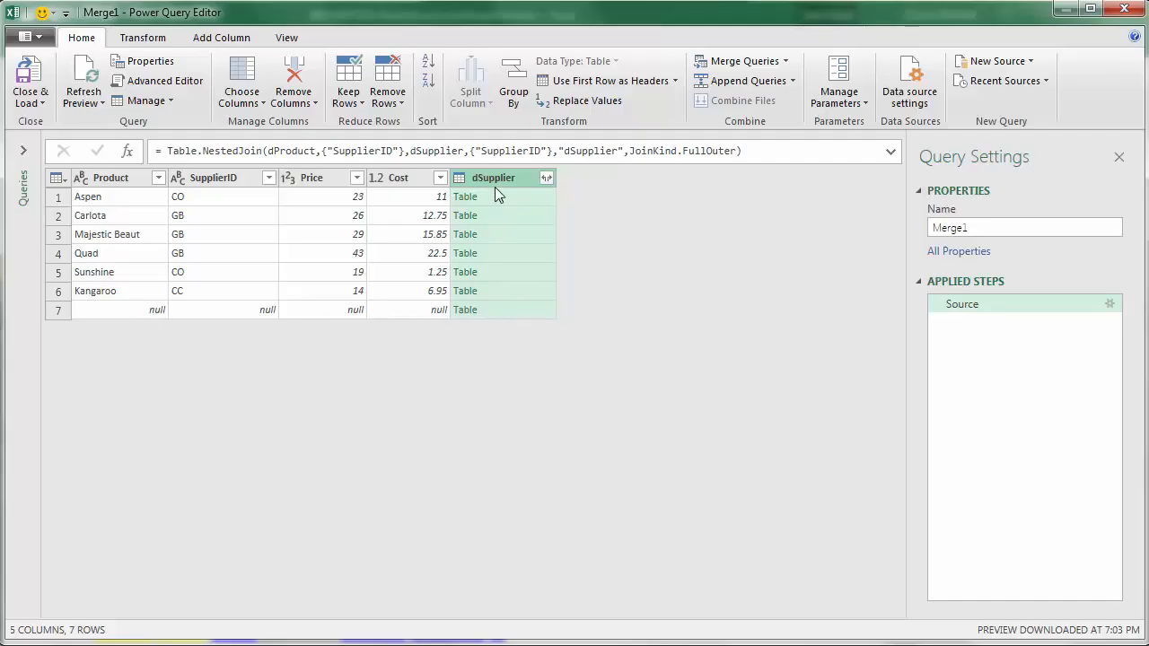
Preview the nested supplier tables in rows 7 and 6, and expand all dSupplier columns without the original column name as prefix.
click(512, 312)
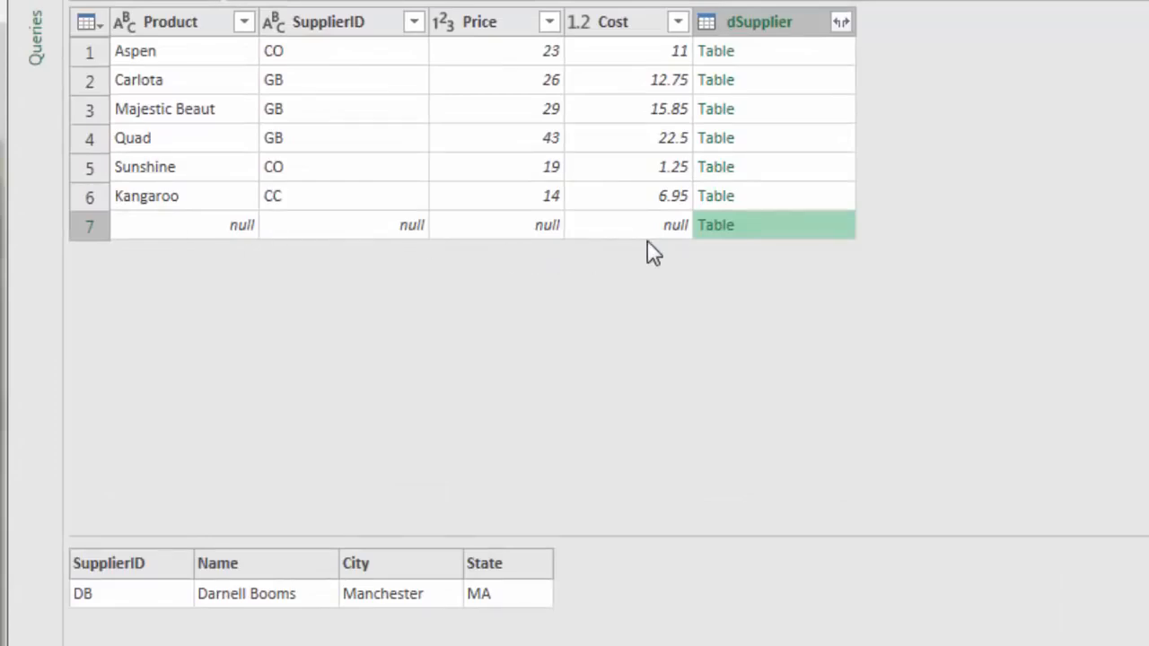
click(774, 195)
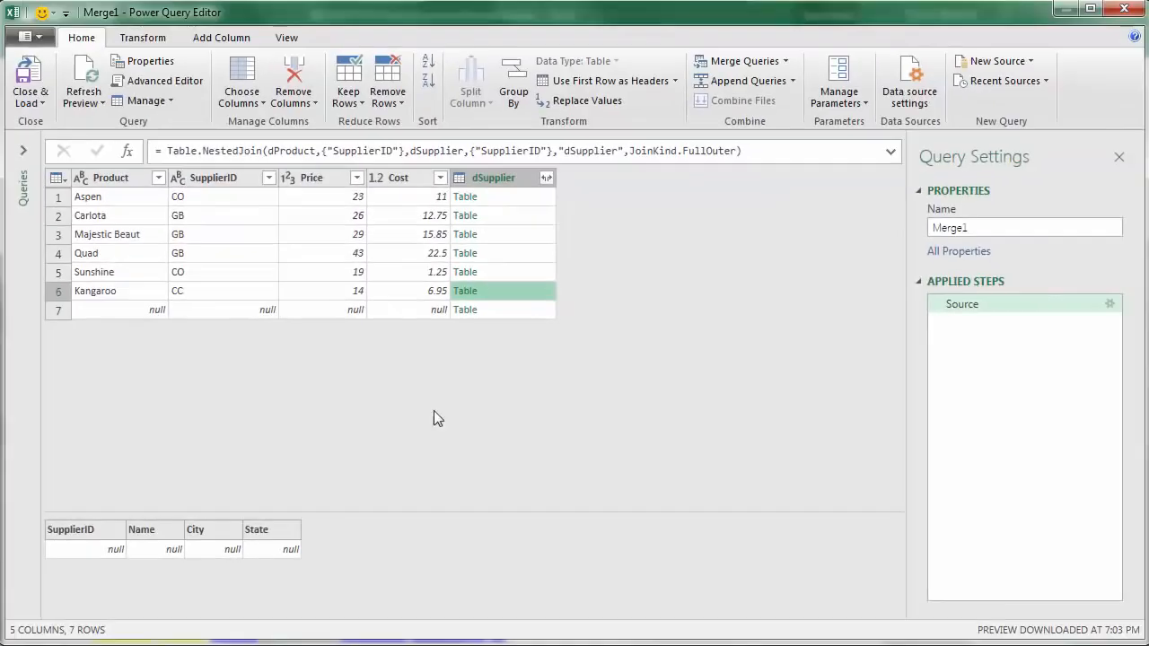
click(545, 179)
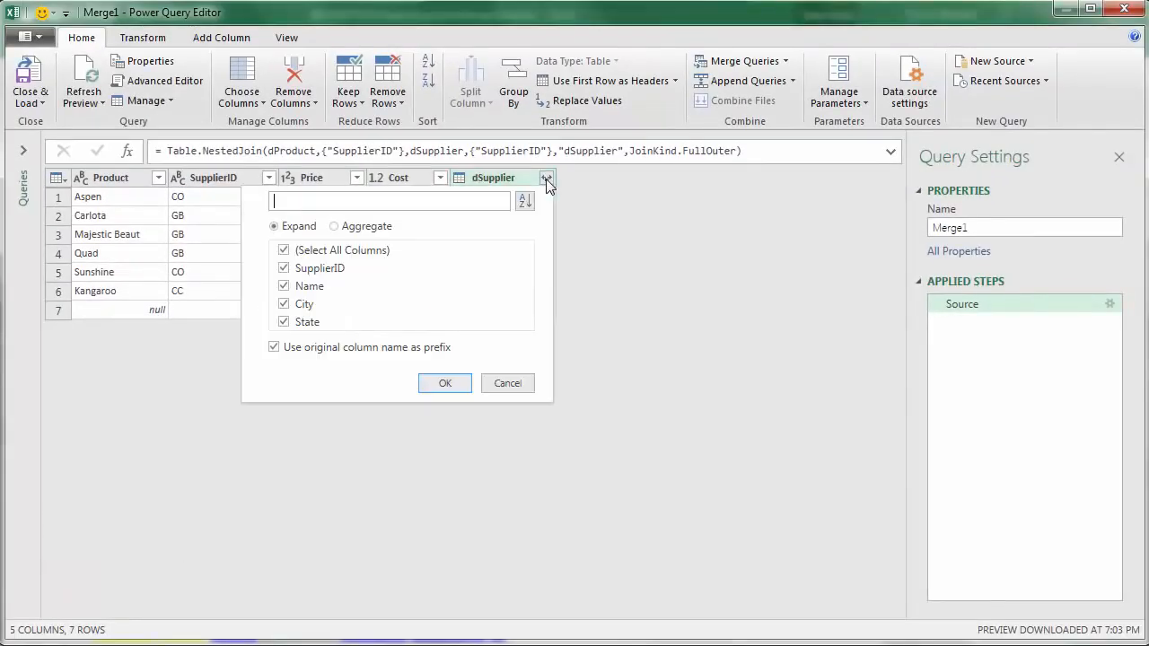
click(274, 348)
click(446, 384)
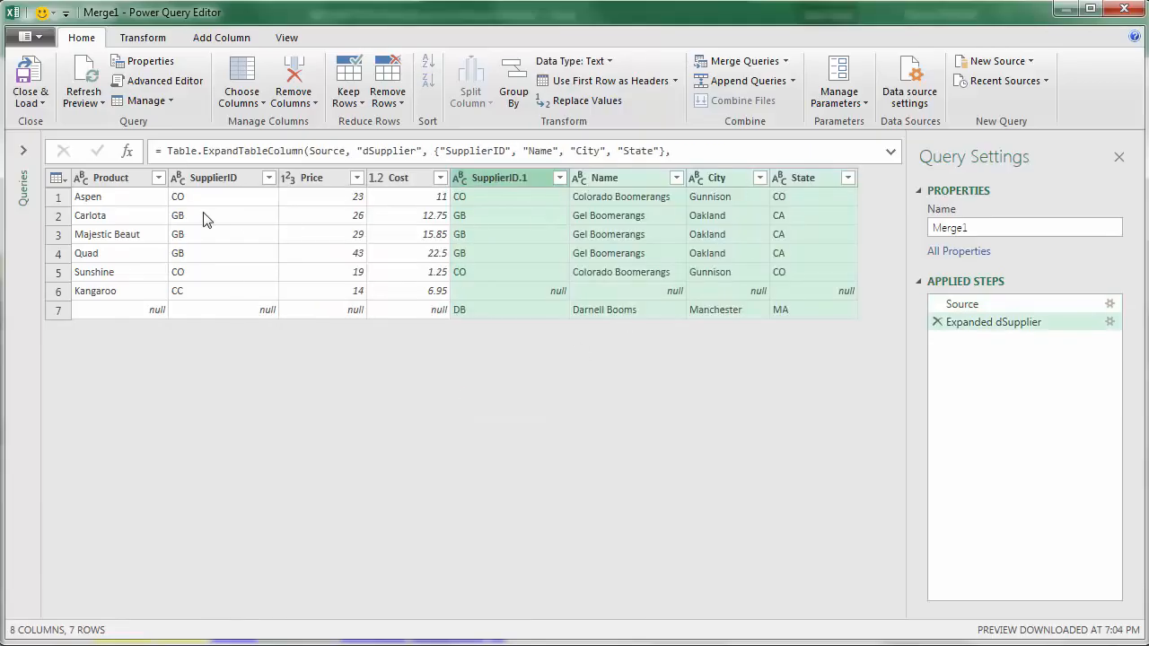
Name the query FullOuterProductSupplier and load it as a table to cell A22 of the existing Full-Outer sheet.
drag(987, 227, 907, 225)
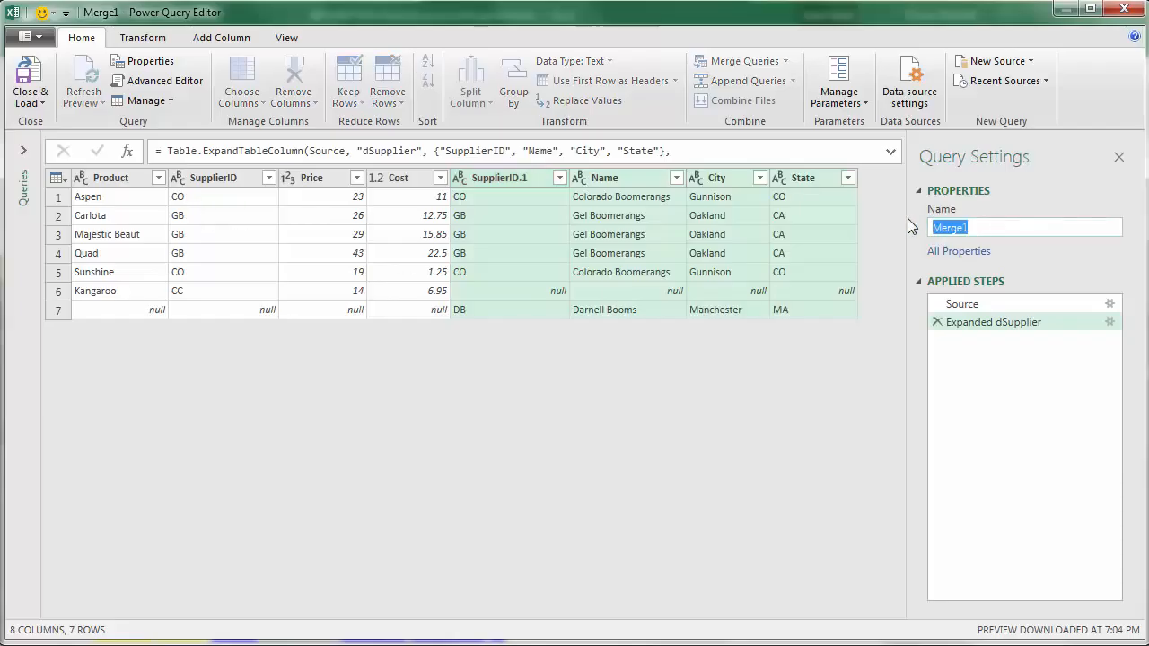
text(FullOuterProductSupplier)
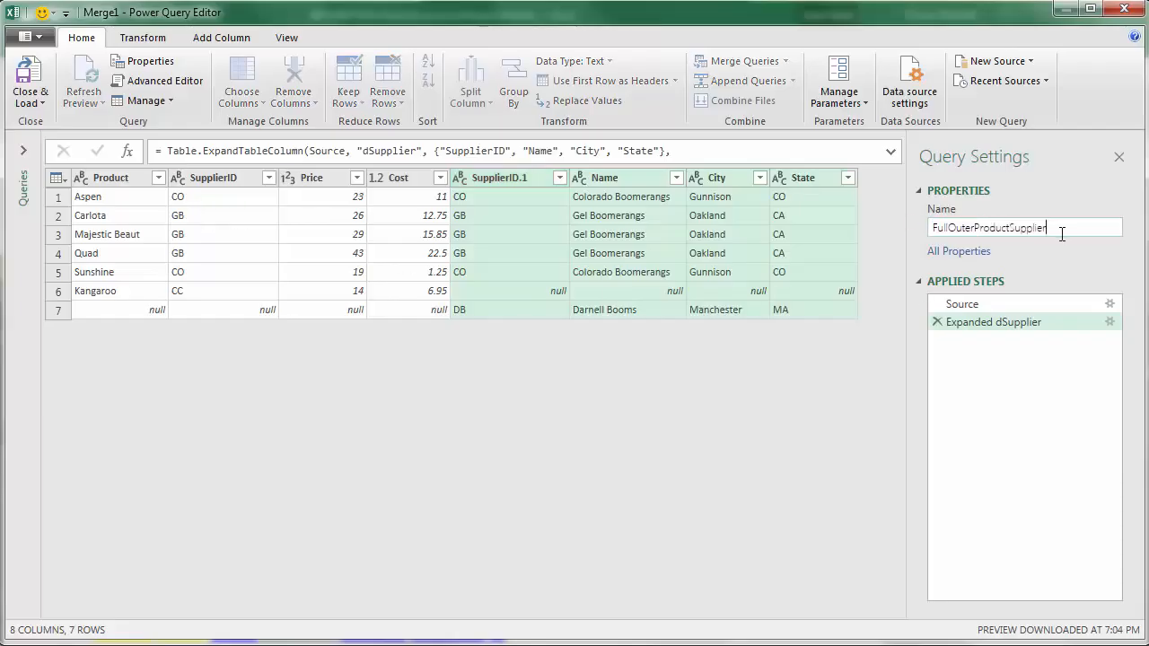
click(39, 102)
click(63, 144)
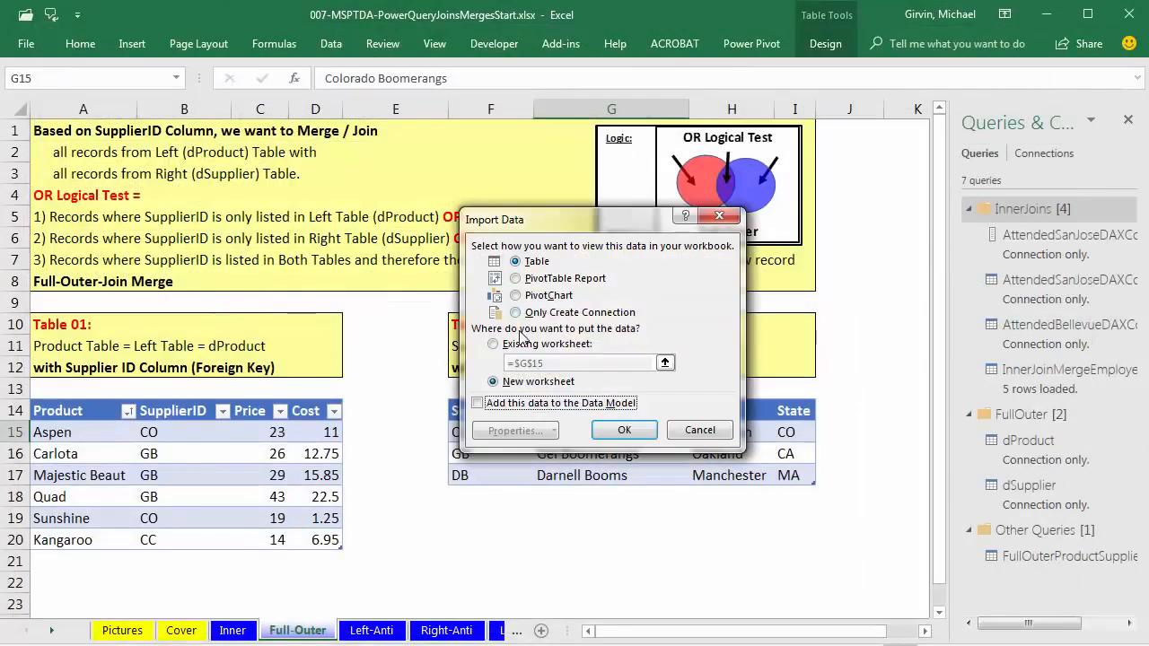
click(493, 344)
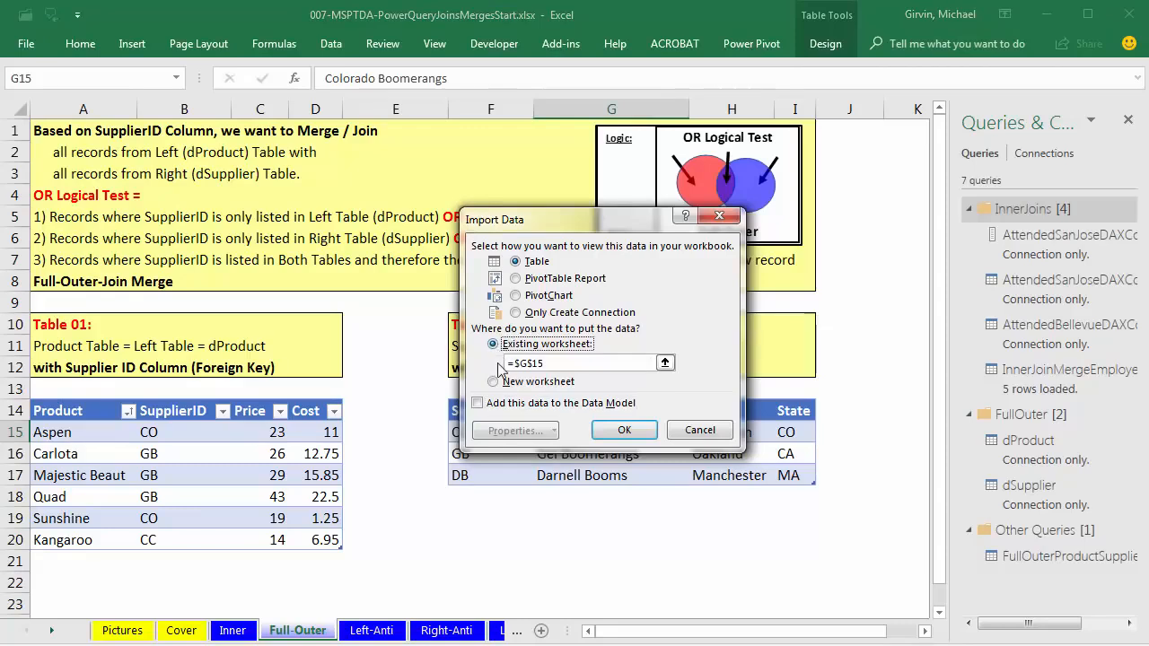
click(48, 584)
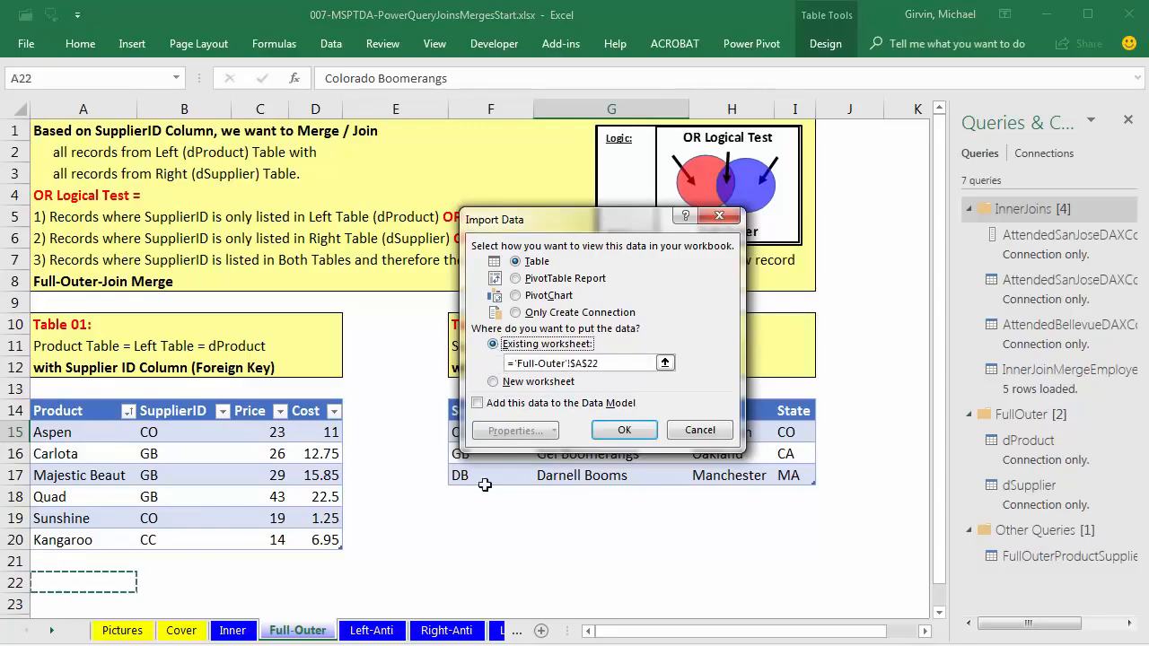
click(628, 434)
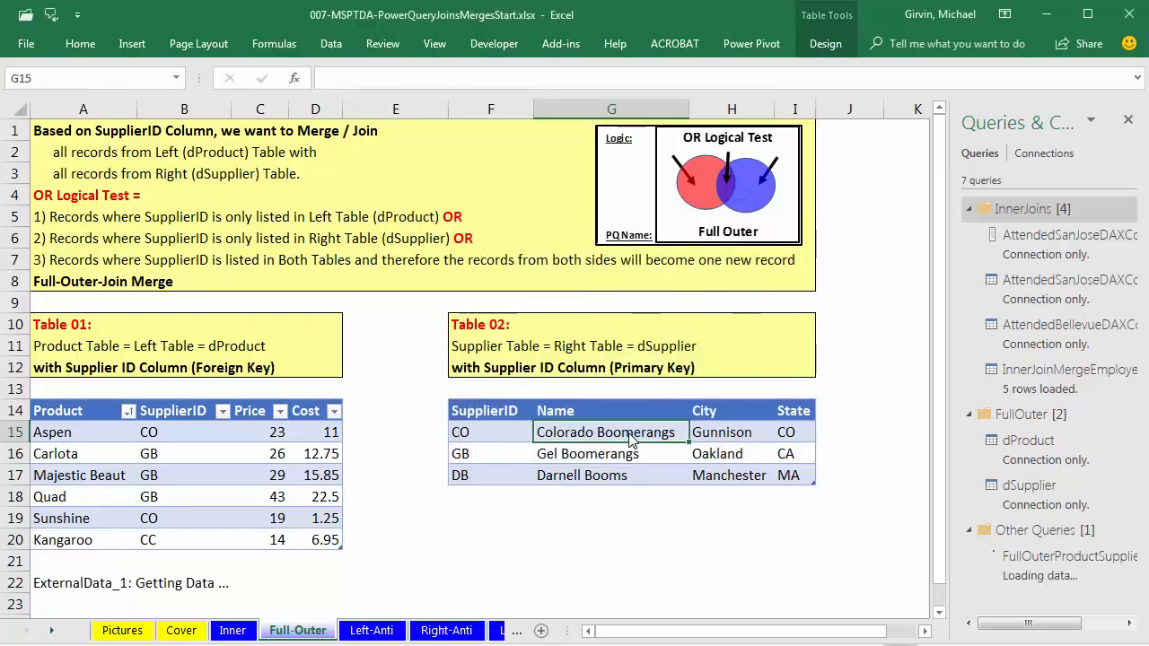
scroll(632, 445, down, 1)
scroll(632, 445, down, 2)
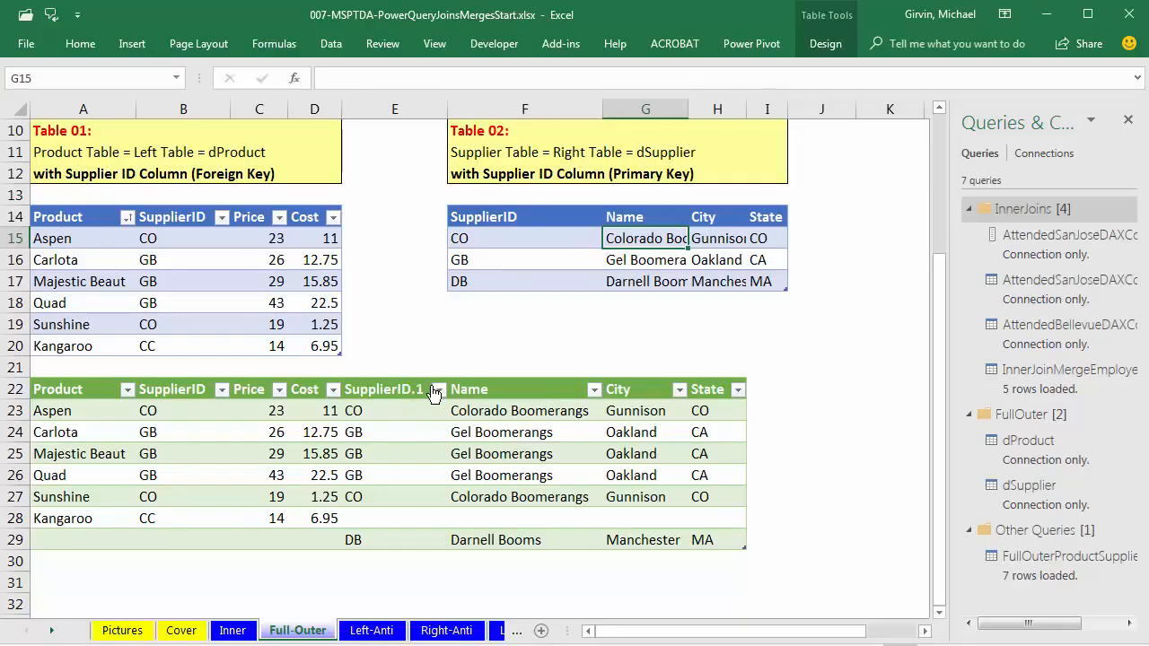
Reopen the FullOuterProductSupplier query for editing and rename its SupplierID.1 column to SupplierID-S.
double_click(1040, 566)
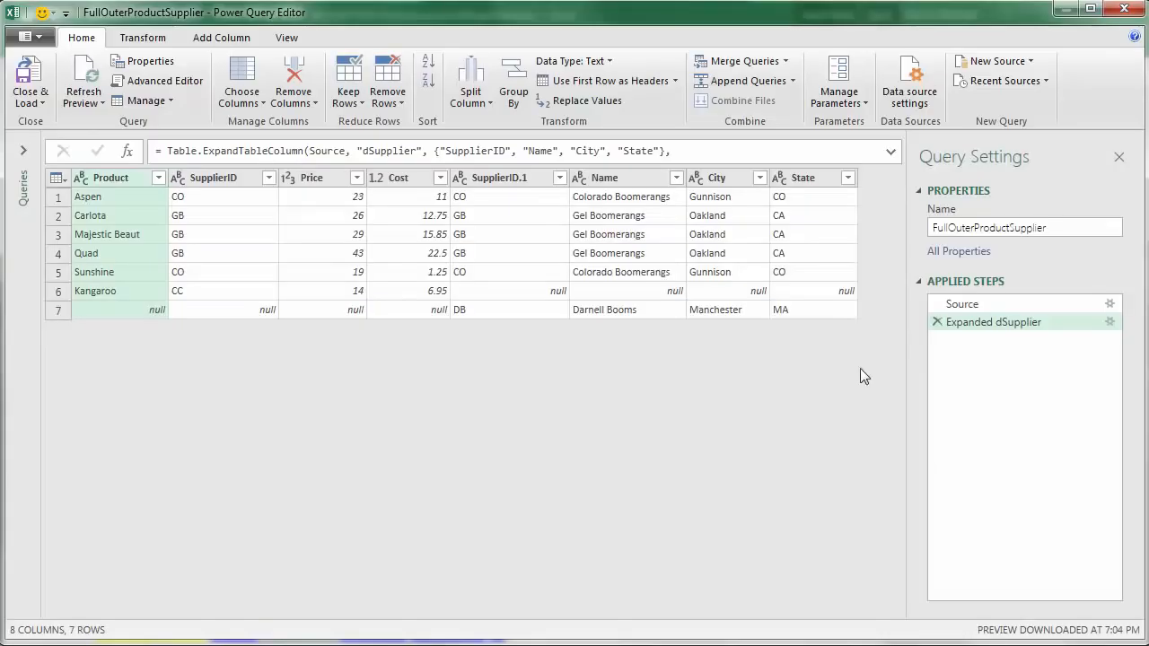
double_click(523, 178)
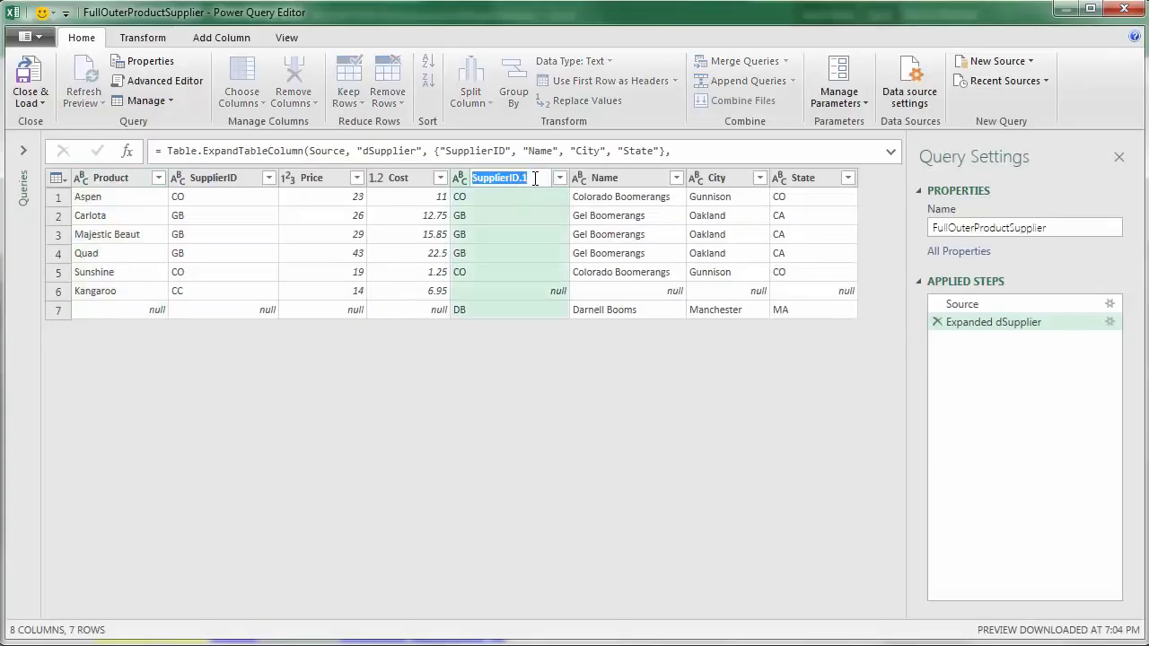
text(SupplierID-s)
key(Return)
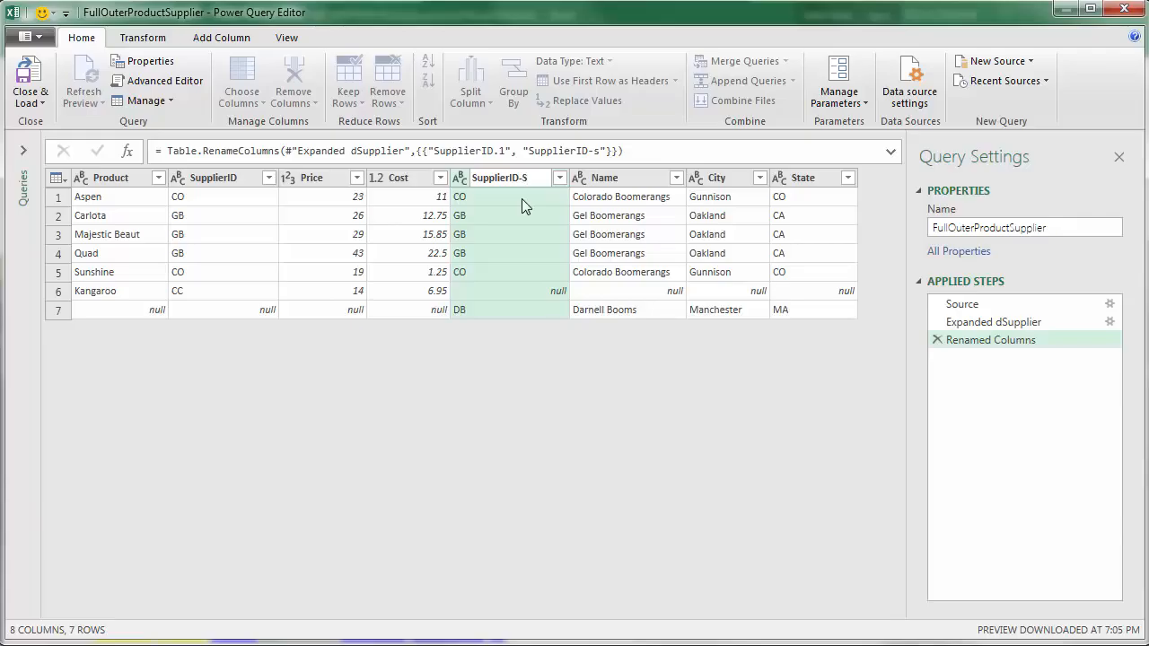
Rename the product-side SupplierID column to SupplierID-P.
click(250, 181)
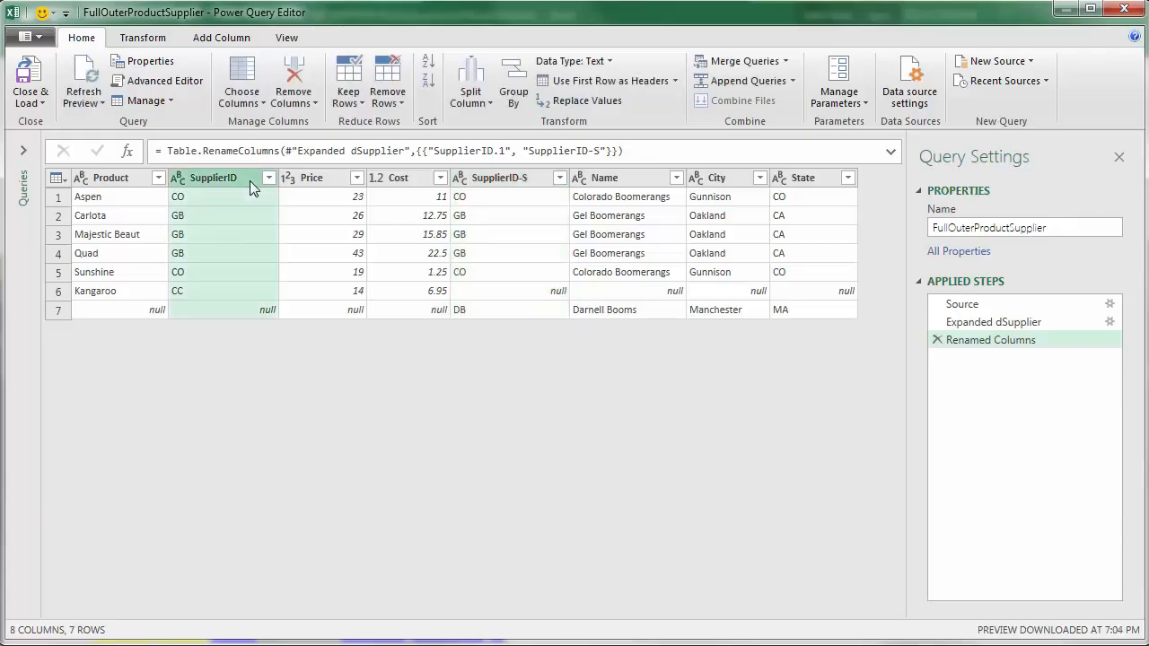
double_click(249, 181)
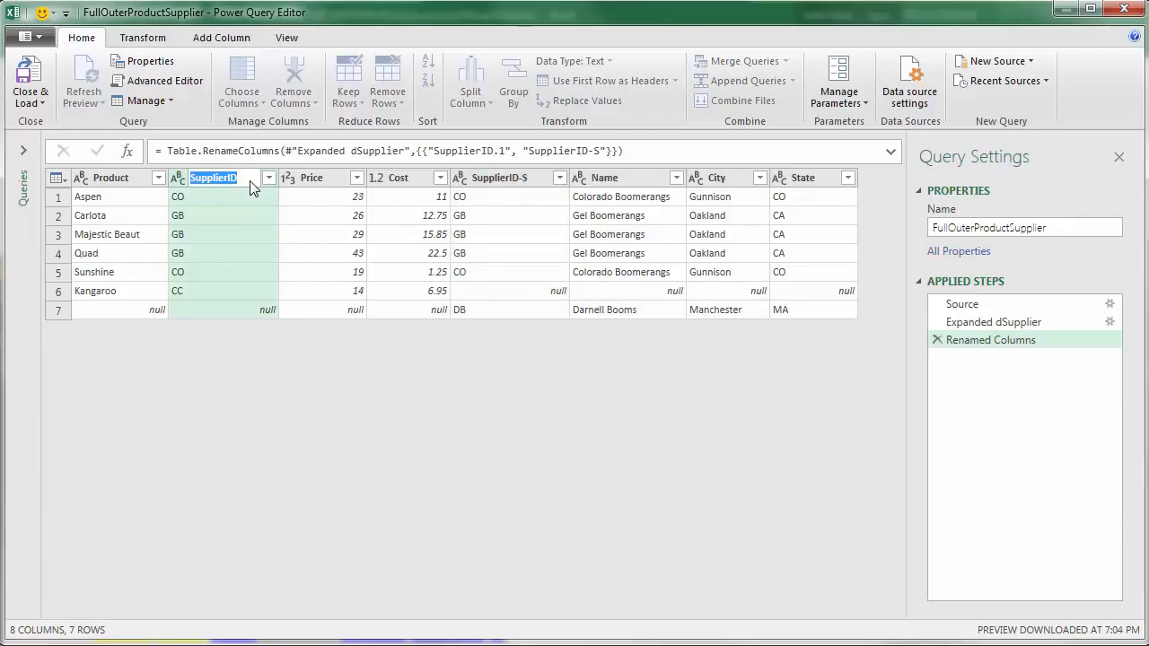
key(End)
text(-P)
key(Return)
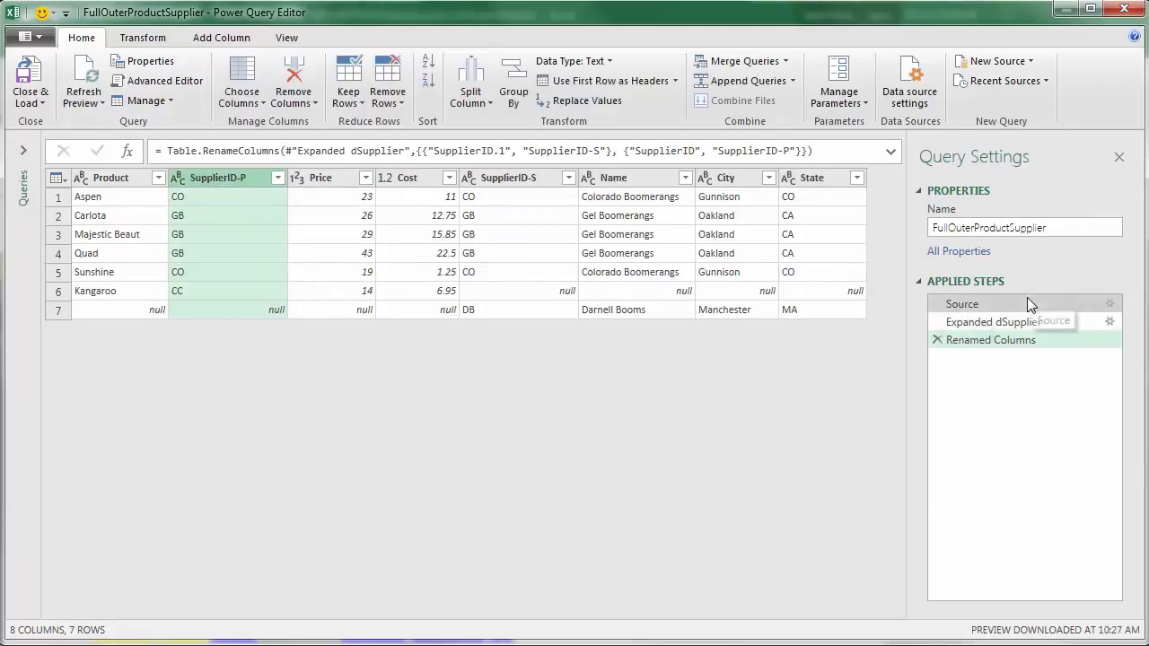
Review the Source step's Table.NestedJoin formula in an expanded formula area, and load the edited query back to the sheet.
click(968, 307)
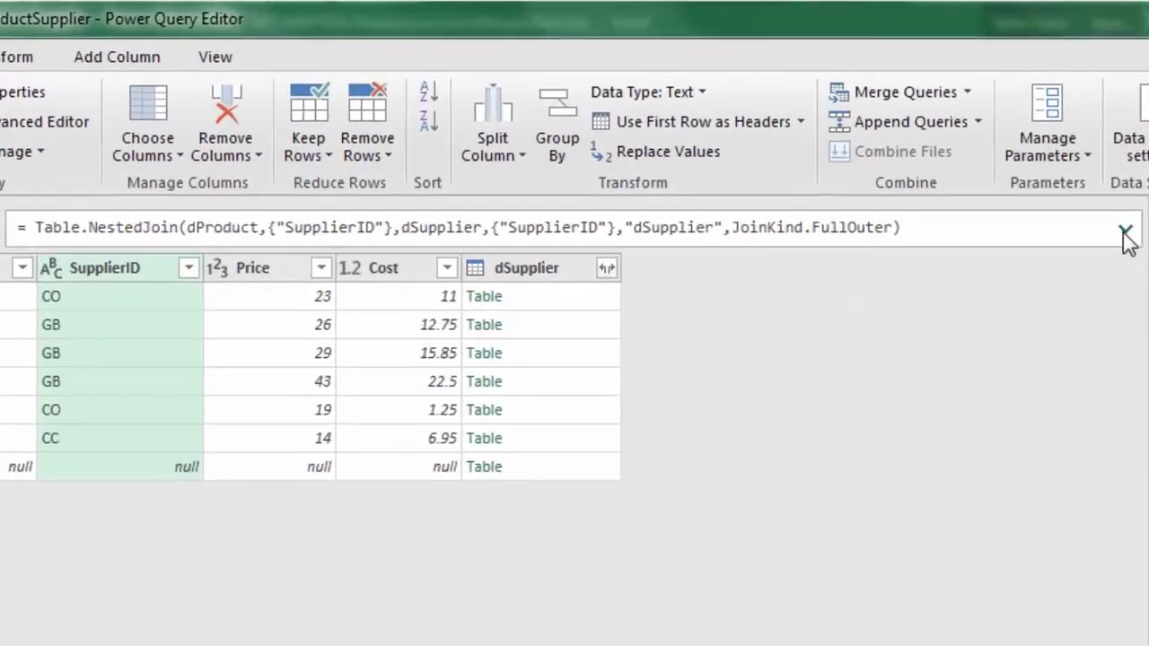
click(1124, 233)
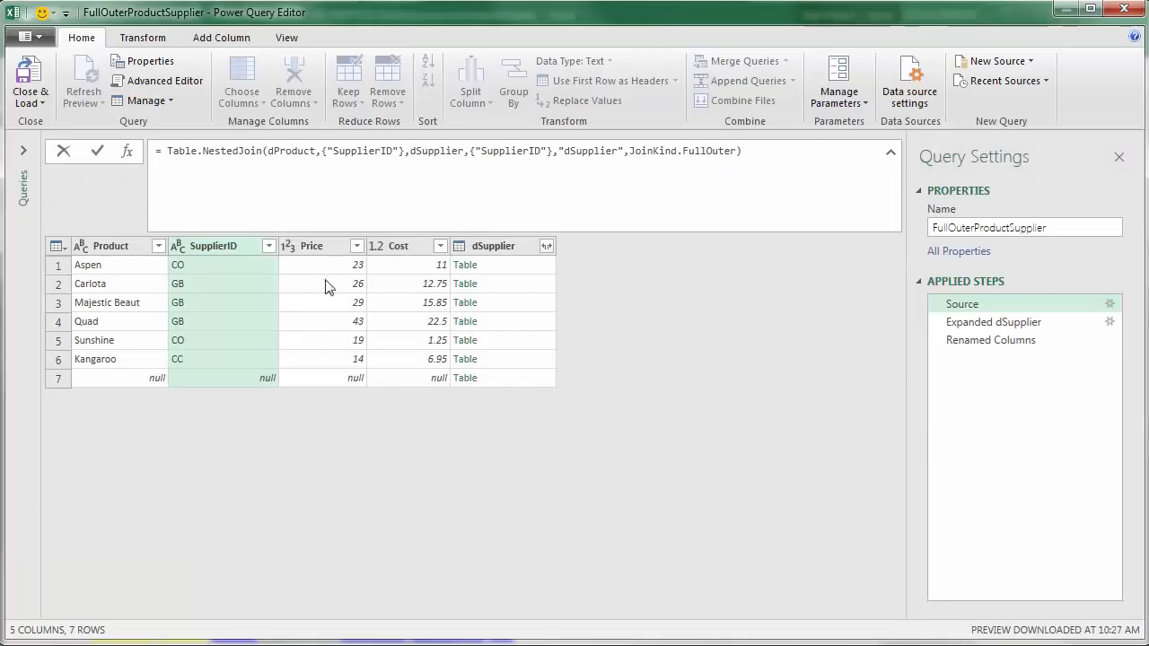
click(29, 71)
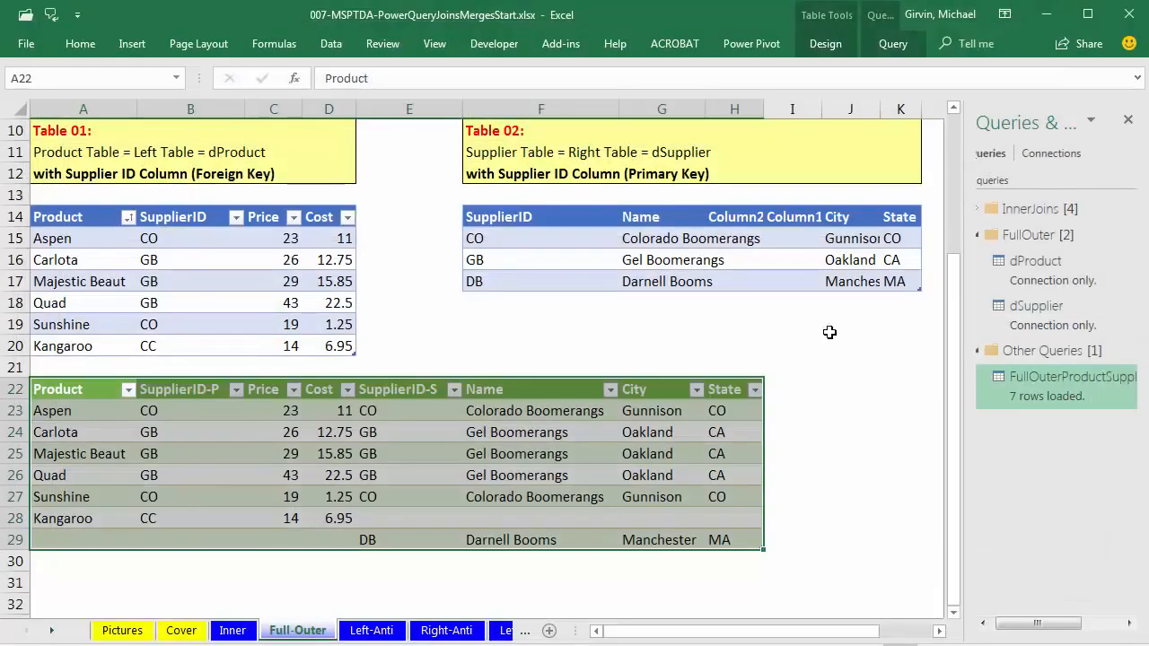
Move the FullOuterProductSupplier query into the FullOuter group and collapse that group.
mouse_move(1018, 390)
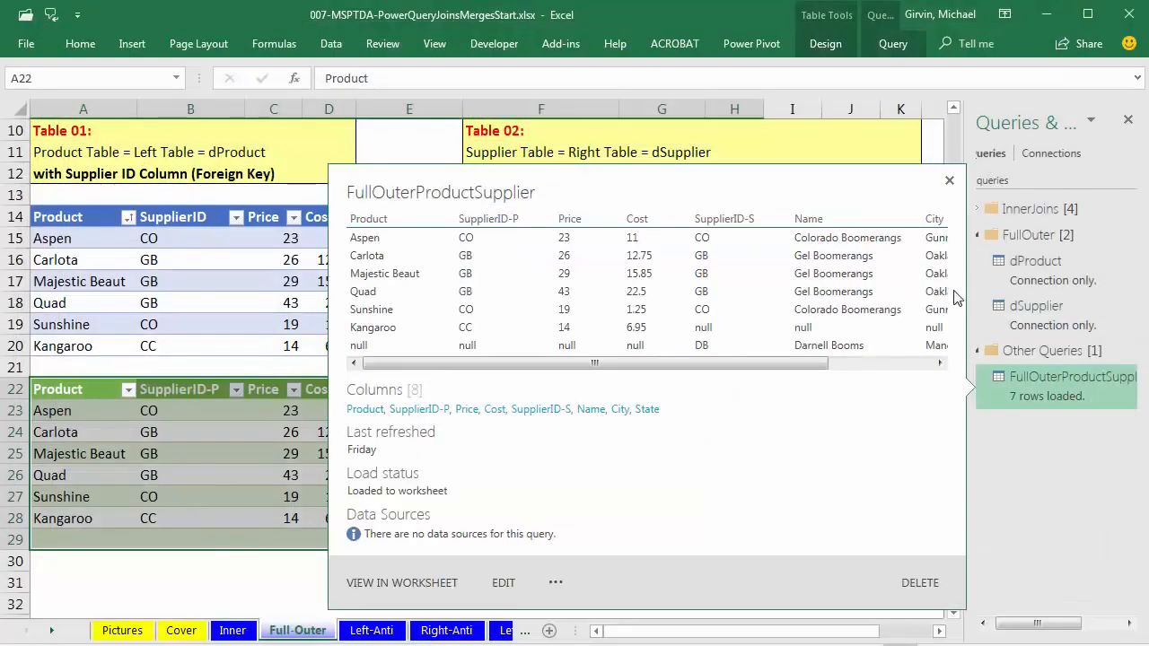
right_click(1006, 392)
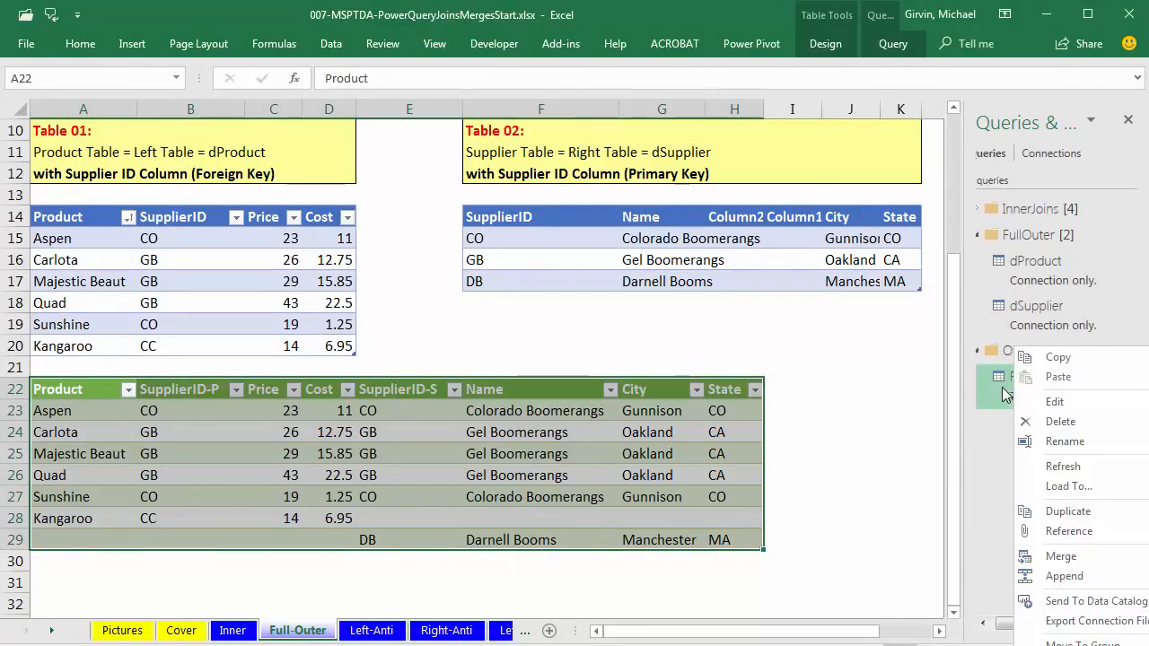
mouse_move(1083, 643)
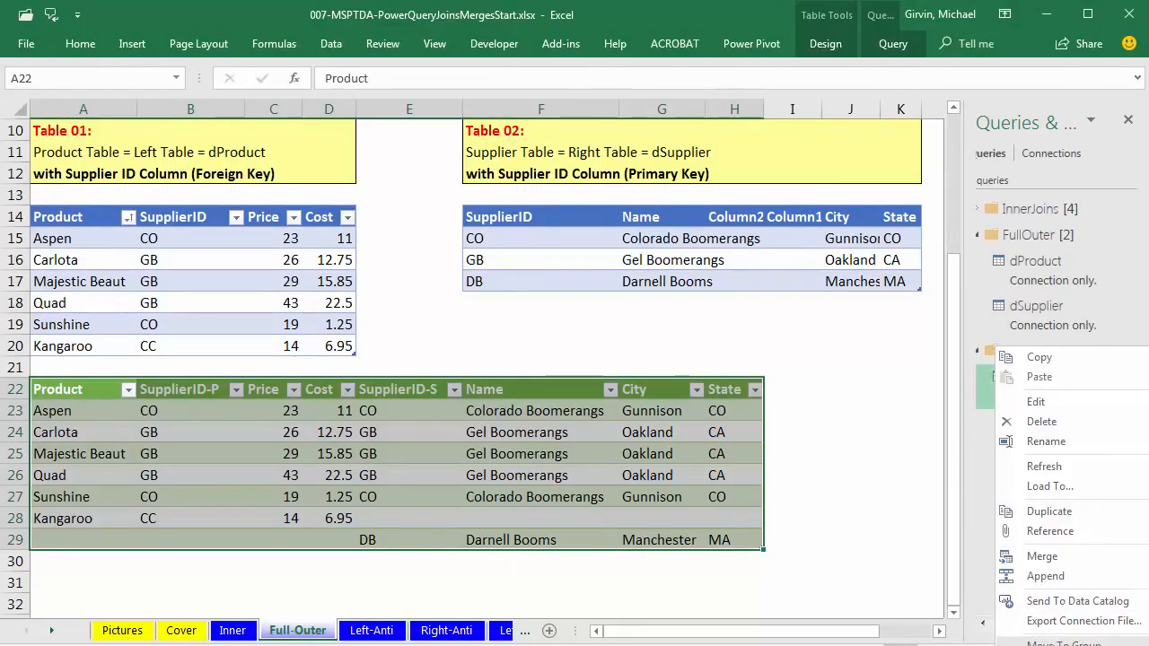
click(1144, 644)
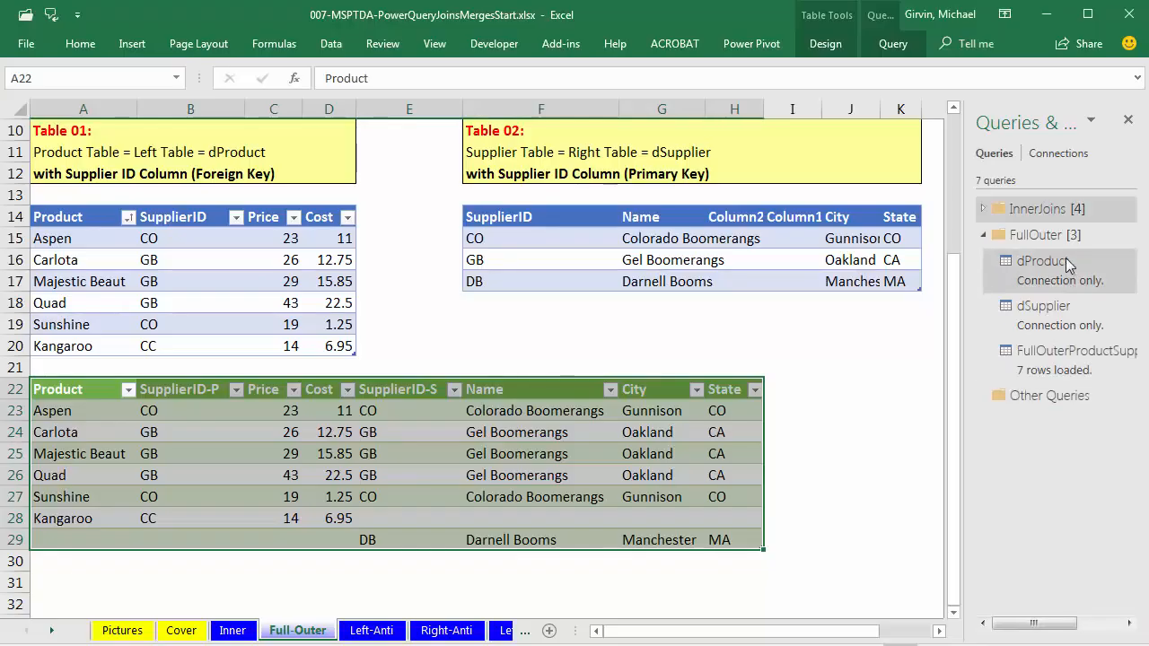
click(986, 233)
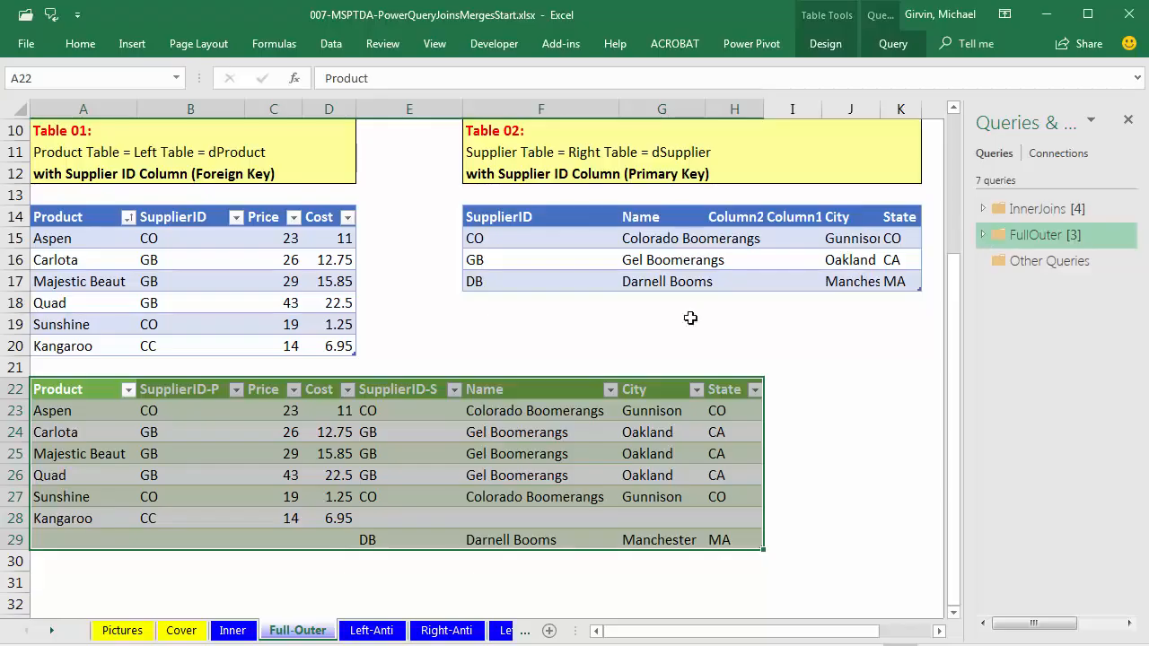
Switch to the Left-Anti sheet and select cell A6 in the EmployeeNameSanJose table.
click(368, 631)
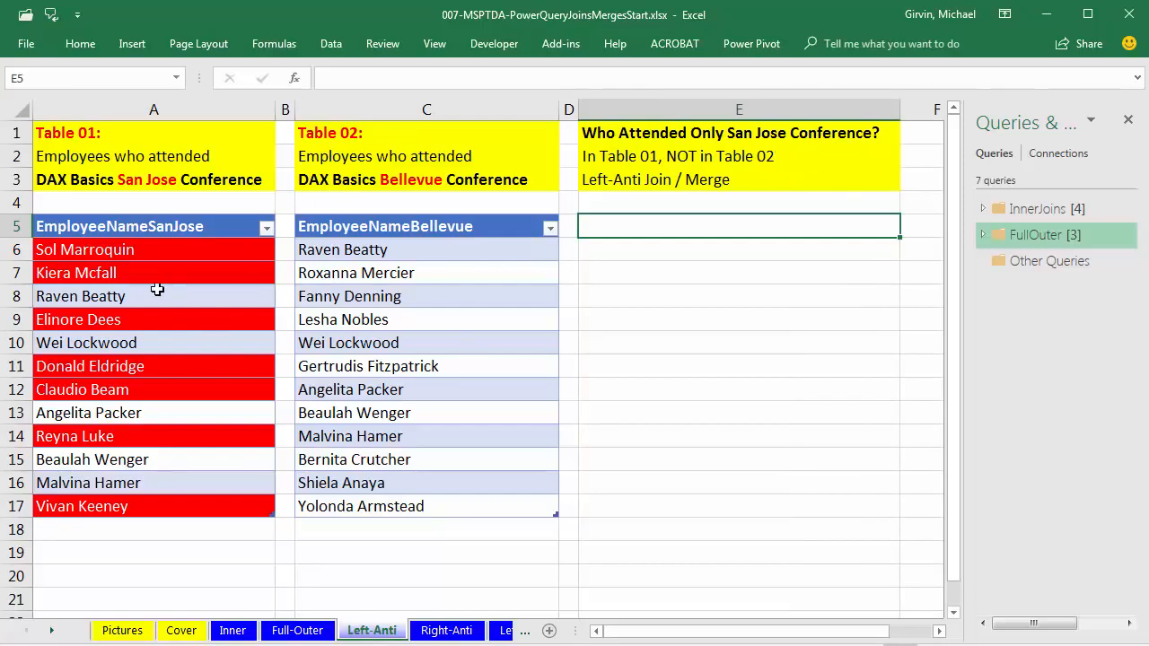
click(148, 250)
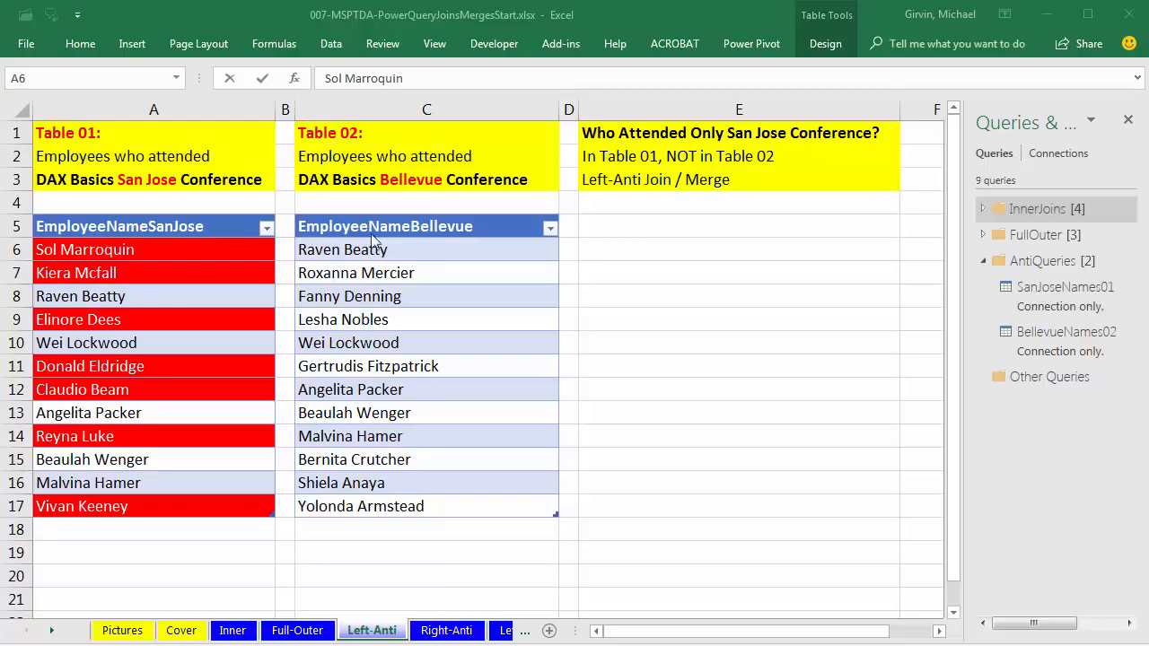
click(172, 271)
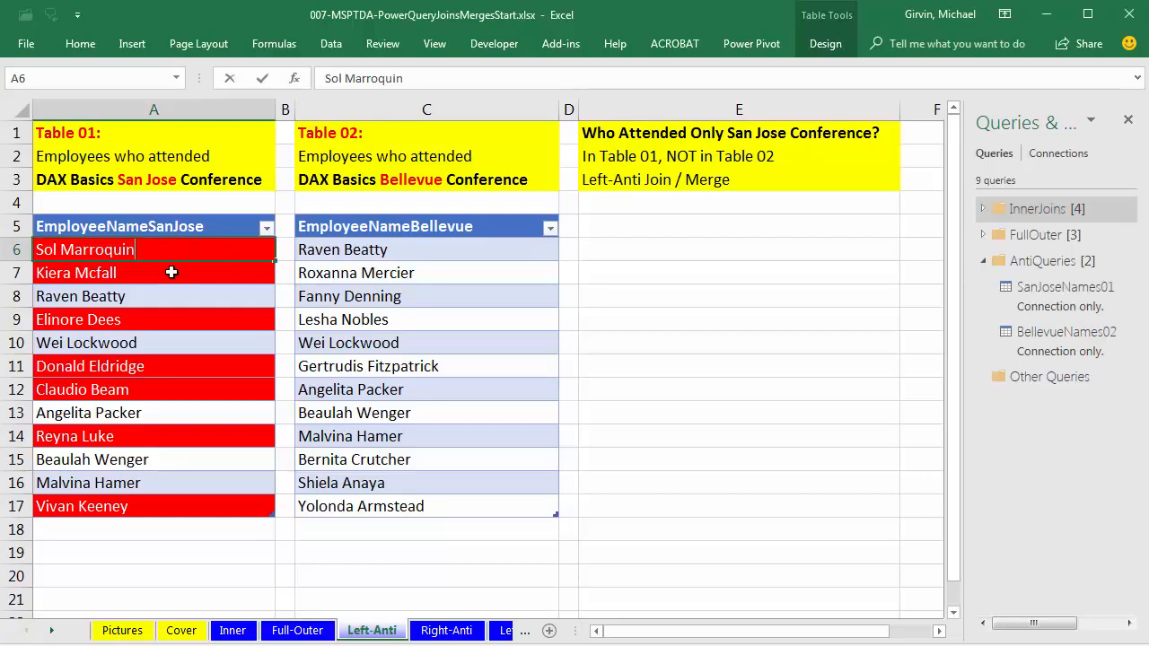
click(331, 43)
click(22, 100)
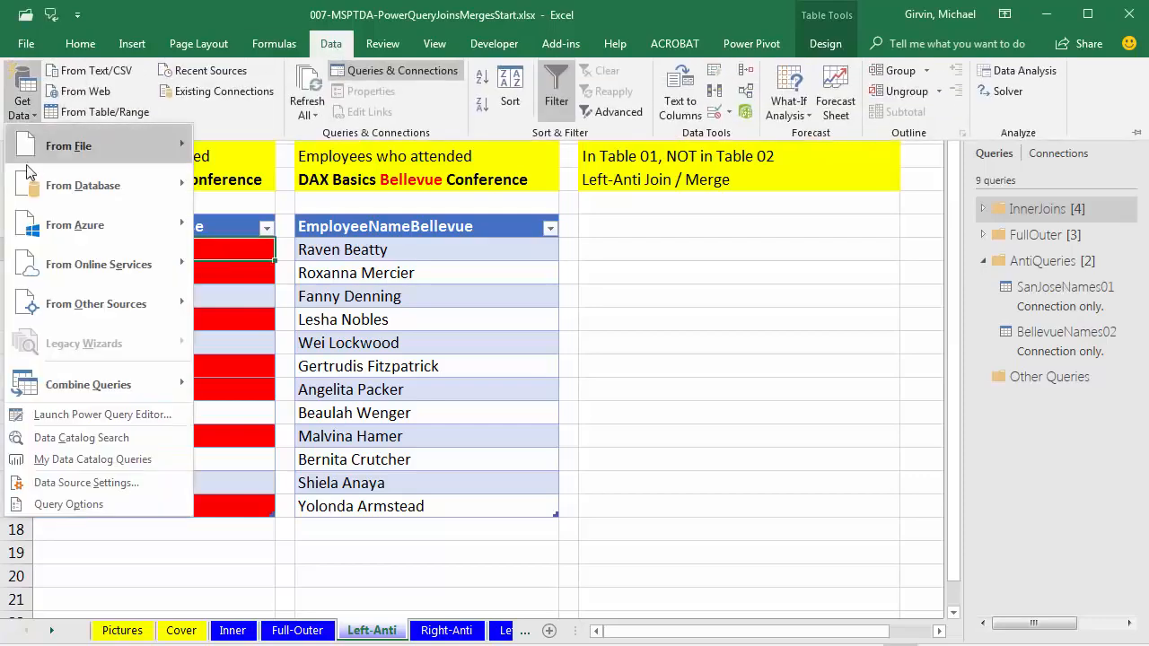
mouse_move(100, 386)
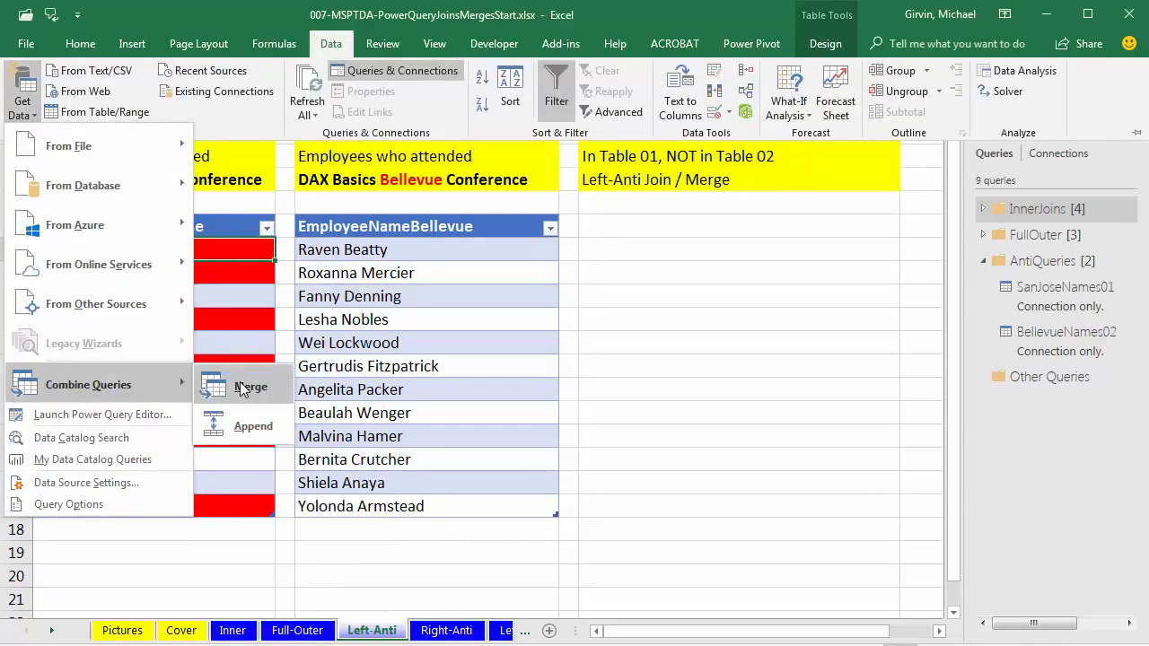
click(241, 387)
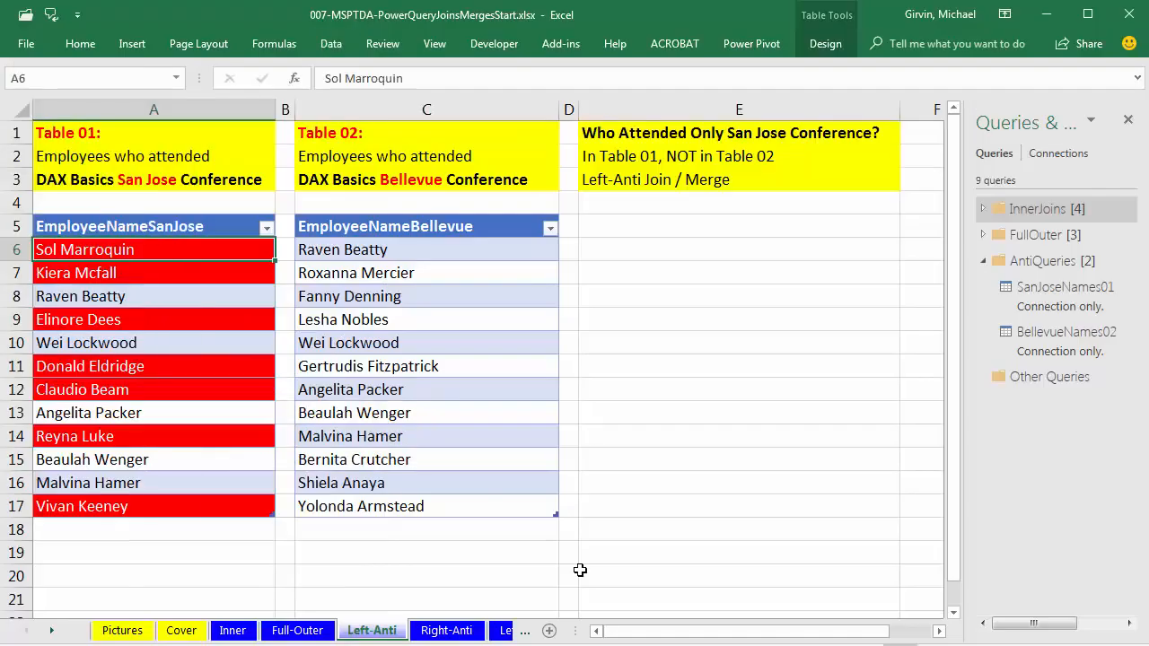
Start a query merge with SanJoseNames01 as the first table and BellevueNames02 as the second.
key(alt)
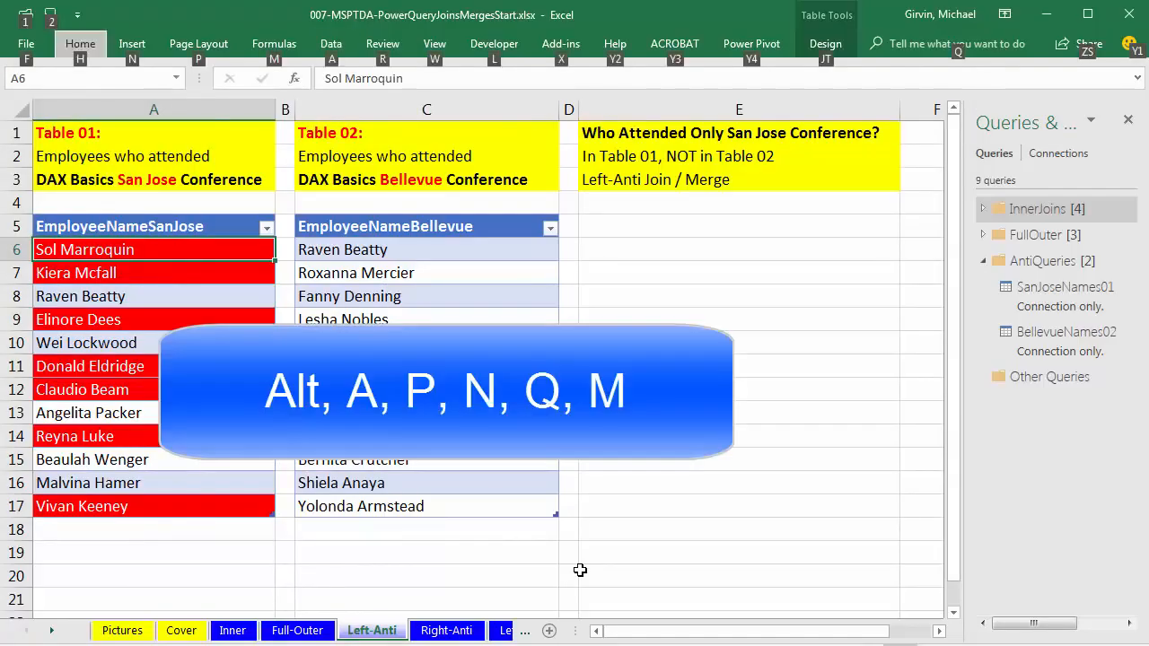
key(a)
key(p)
key(n)
key(q)
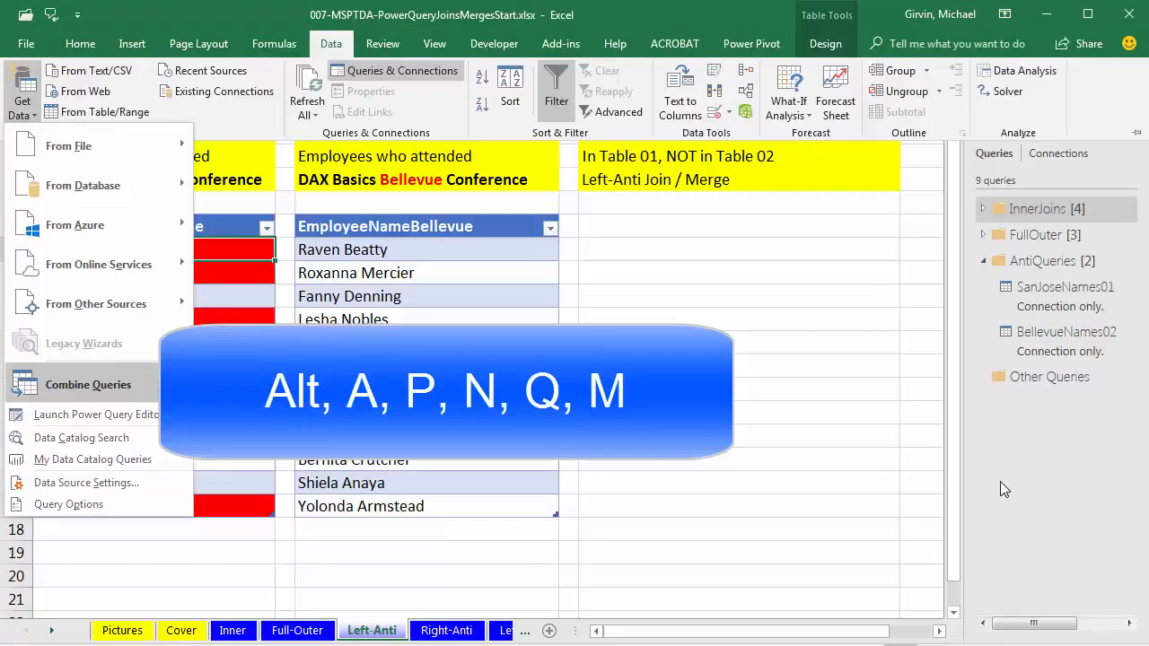
key(m)
click(400, 168)
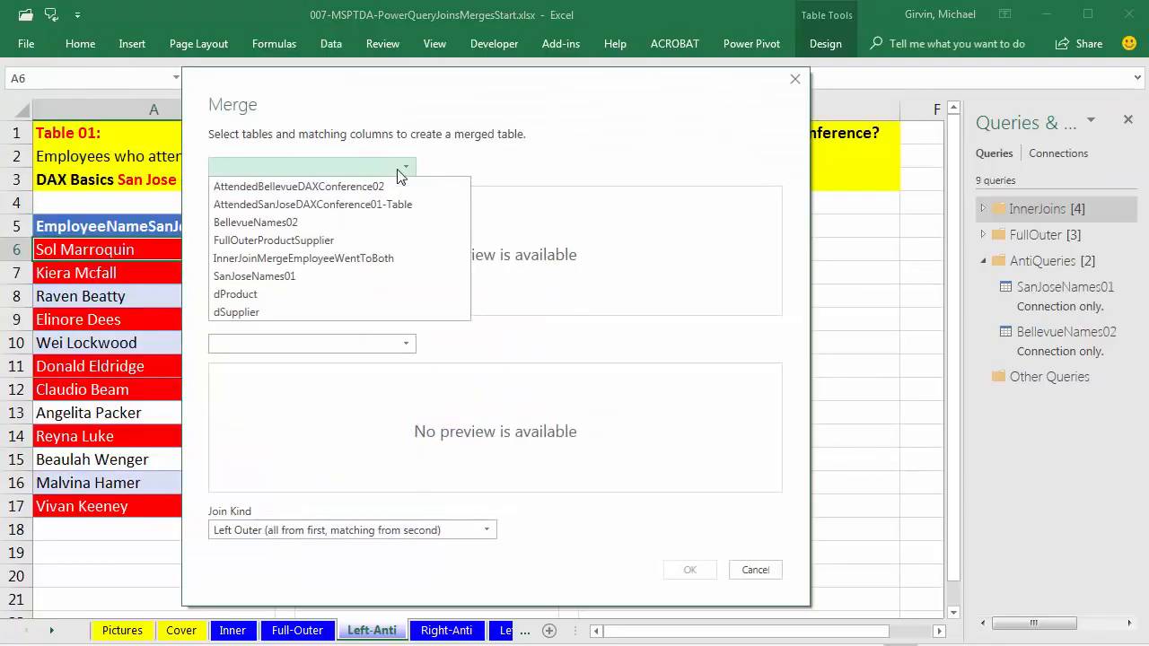
click(314, 276)
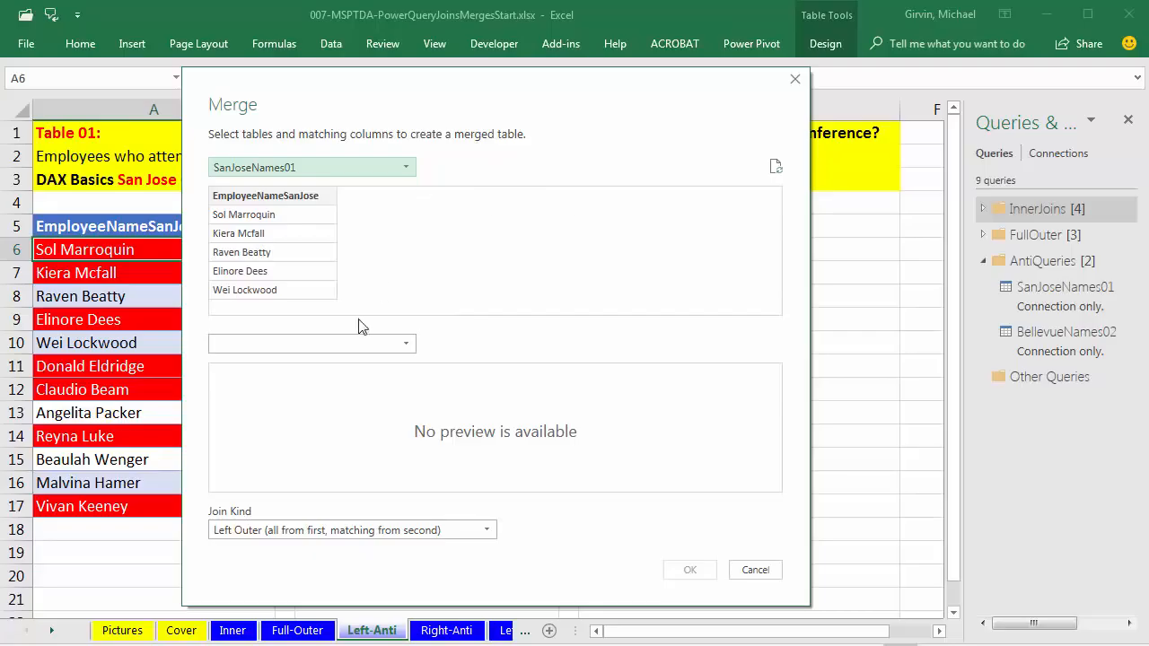
click(349, 346)
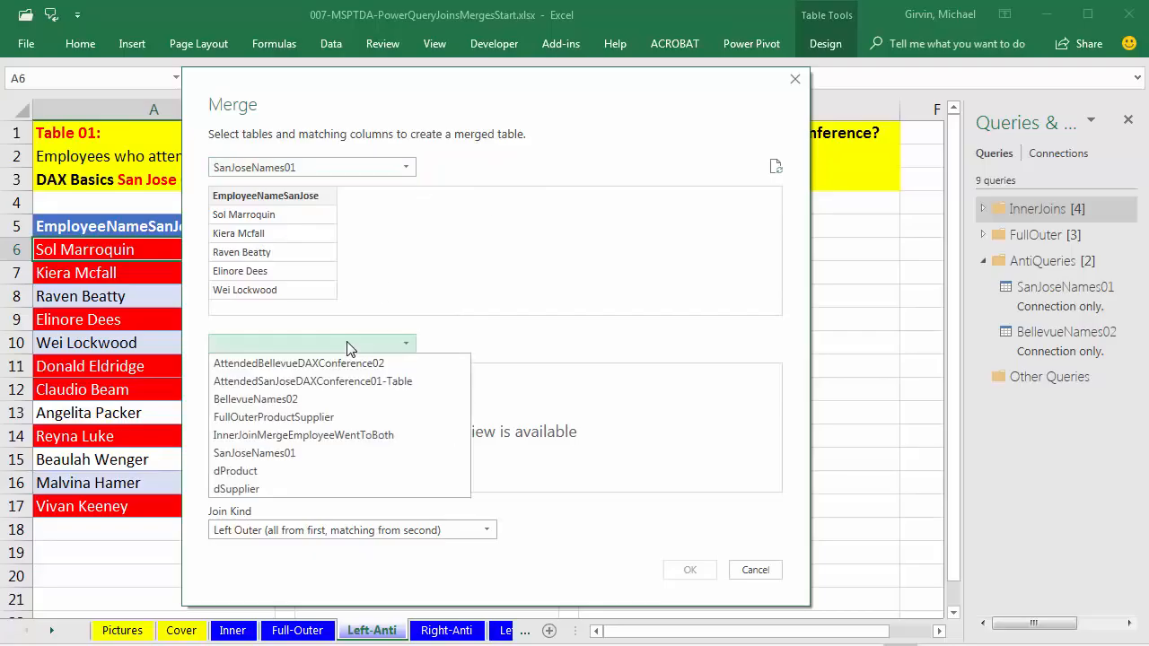
click(341, 398)
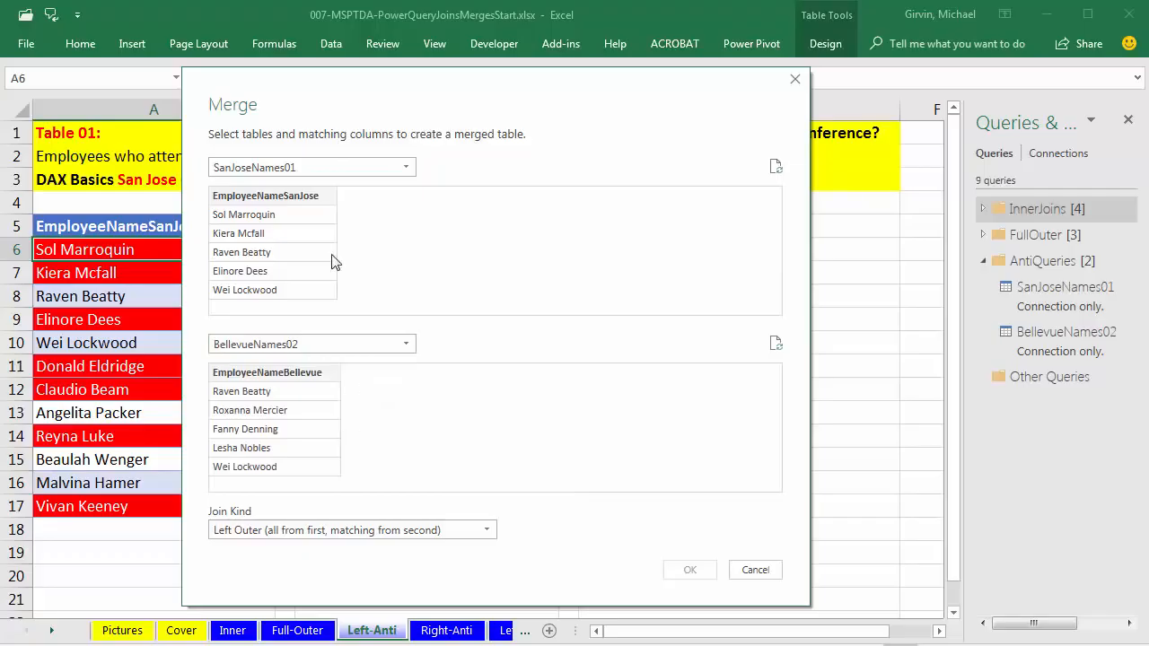
Match EmployeeNameSanJose with EmployeeNameBellevue and create the merge with the Left Anti (rows only in first) join kind.
click(299, 198)
click(283, 376)
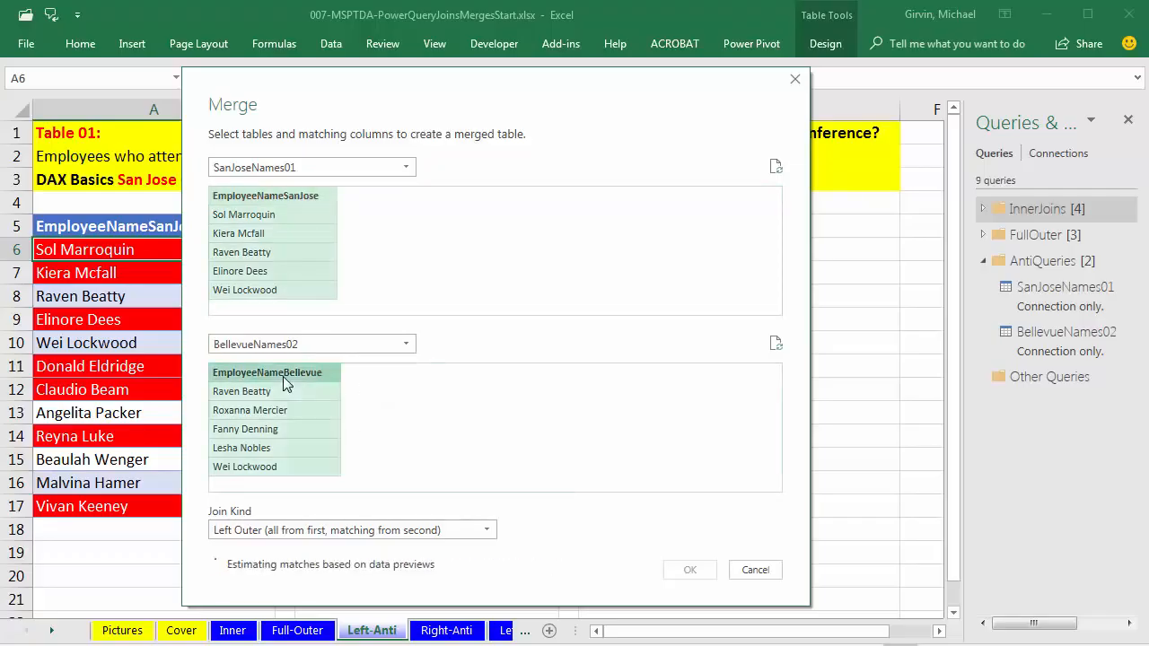
click(240, 535)
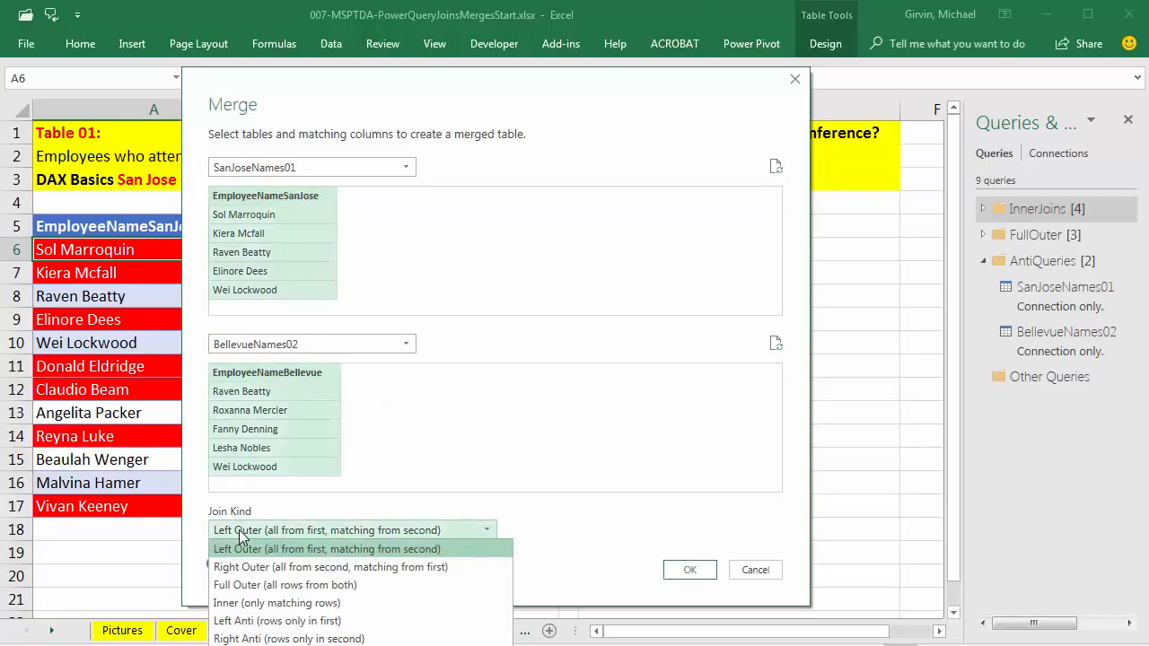
click(257, 621)
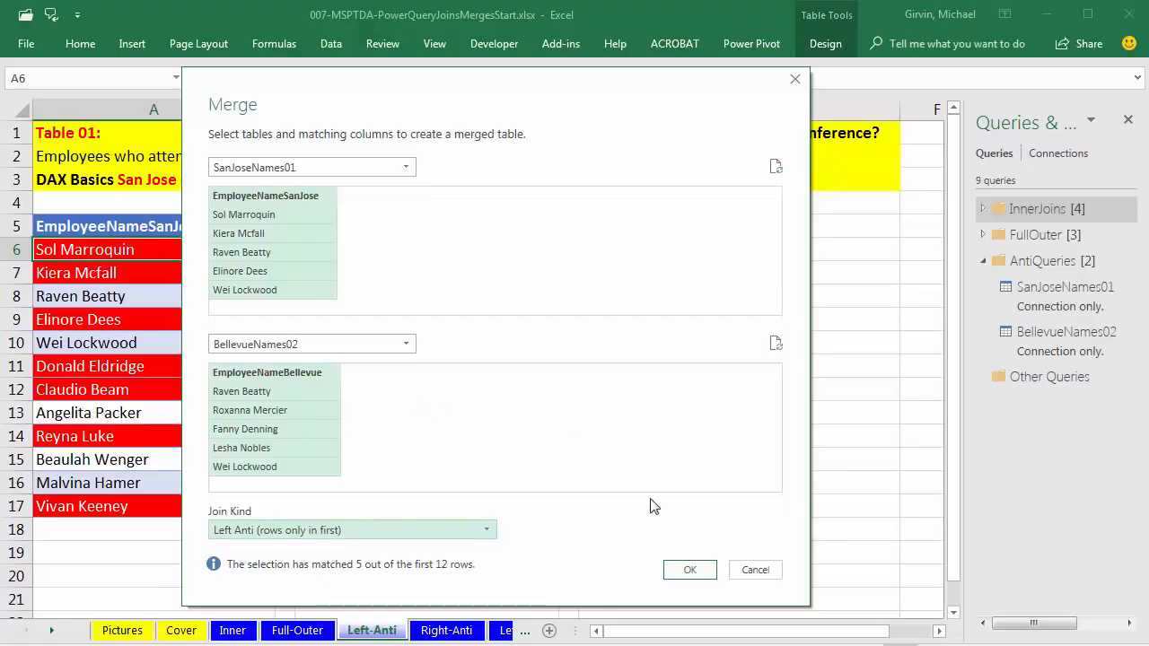
click(691, 571)
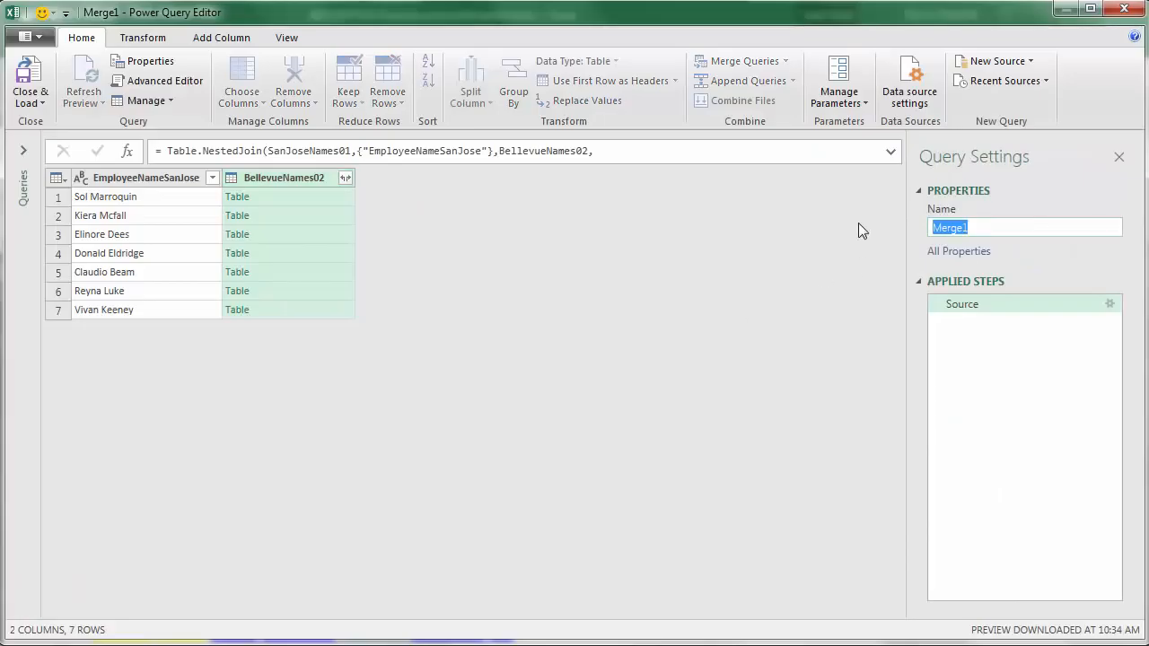
Name the query LeftAntiEmployeesAttendSanJoseONLY, and remove the BellevueNames02 column after inspecting its nested tables in rows 1 and 2.
text(LeftAntiEmployeesAttendSanJoseONLY)
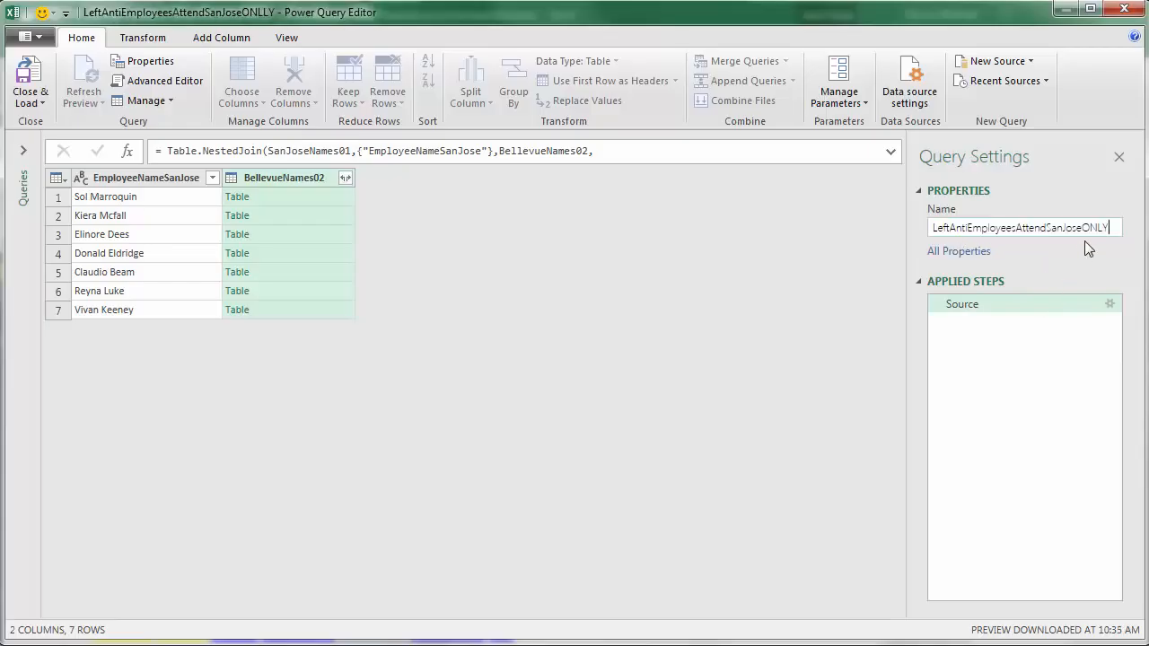
key(Return)
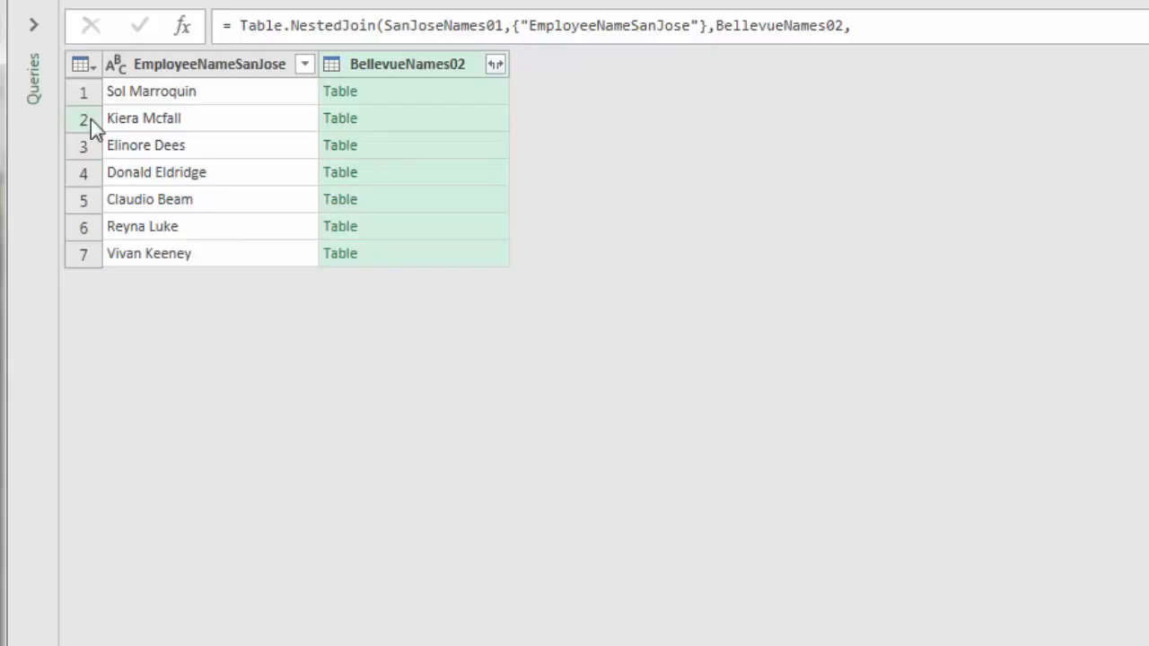
click(464, 95)
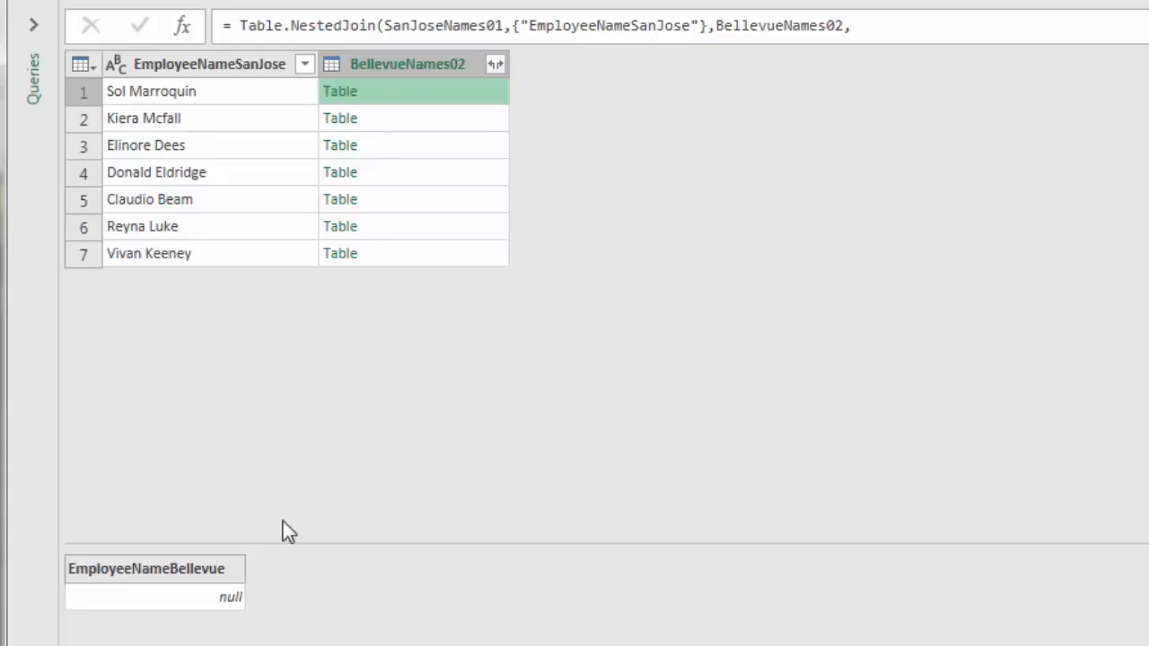
click(460, 126)
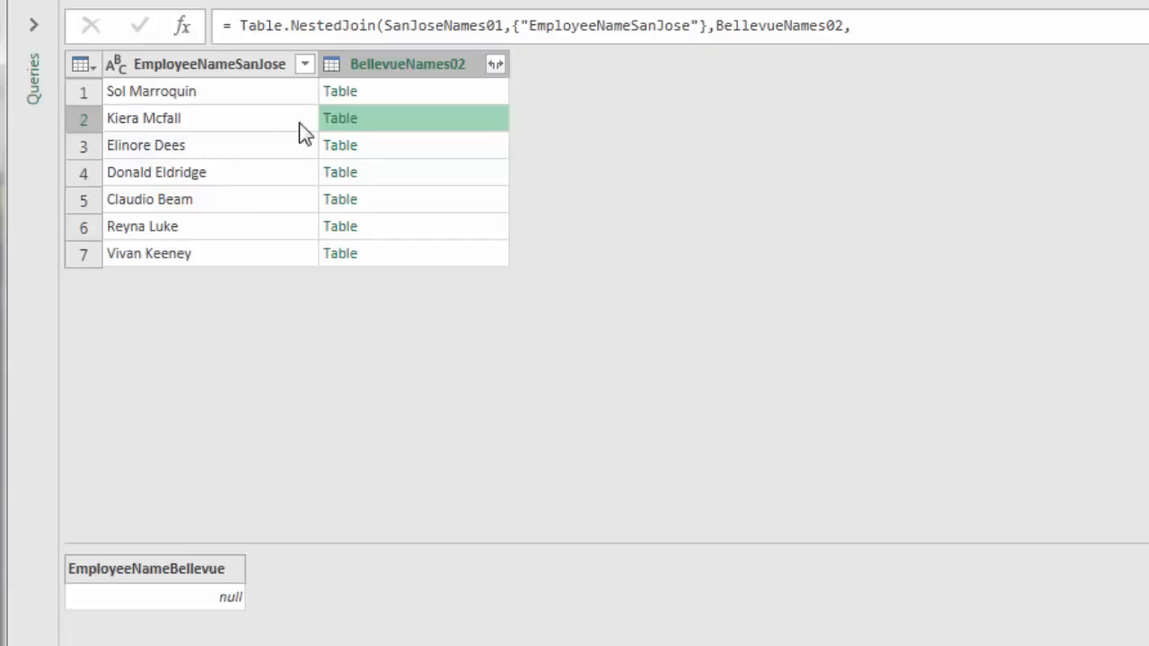
right_click(446, 68)
click(499, 126)
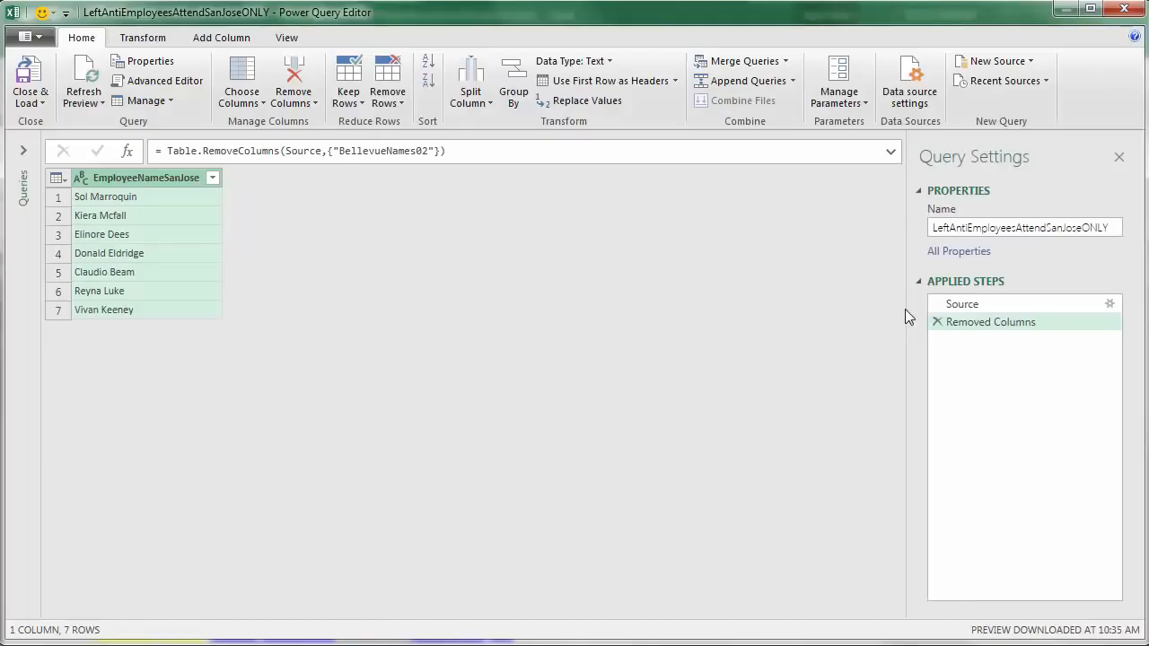
Review the Source step's formula in an expanded formula area, and load the query as a table to cell E5 of the existing Left-Anti sheet.
click(959, 305)
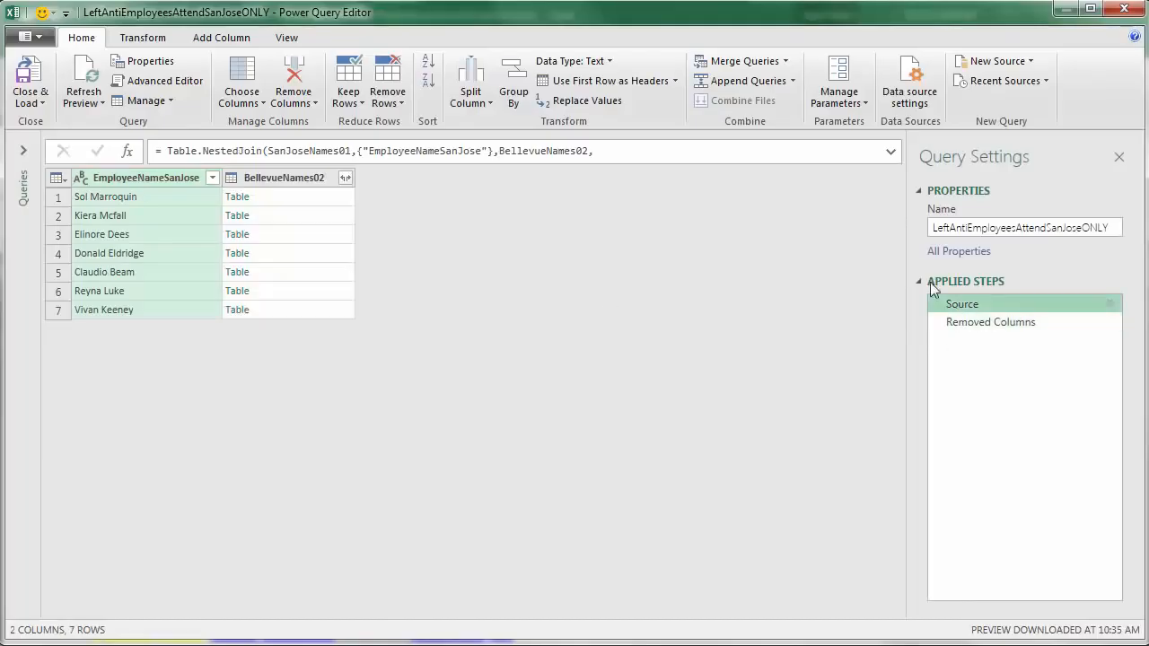
click(891, 152)
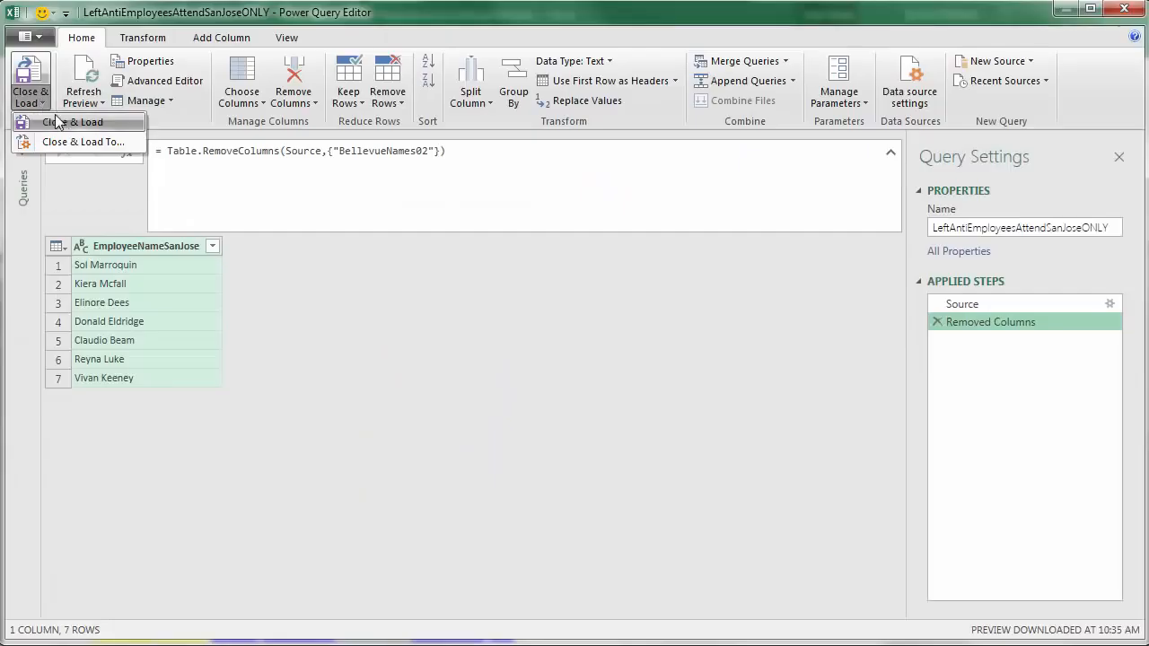
click(74, 148)
click(501, 344)
drag(584, 223, 618, 290)
click(651, 228)
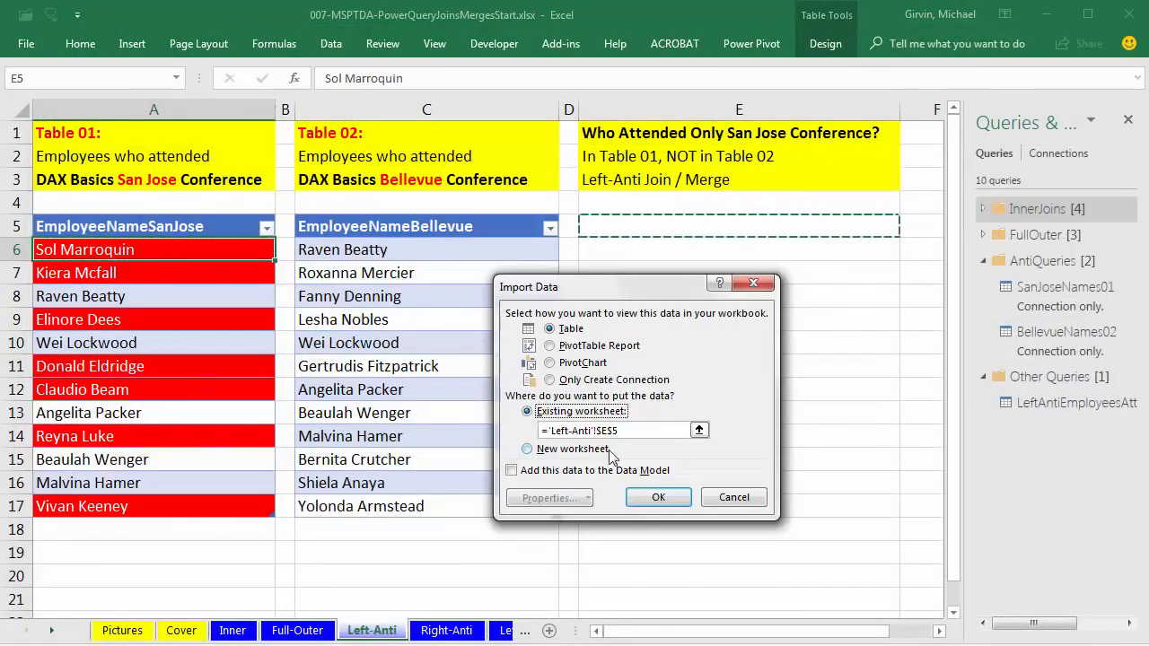
click(664, 498)
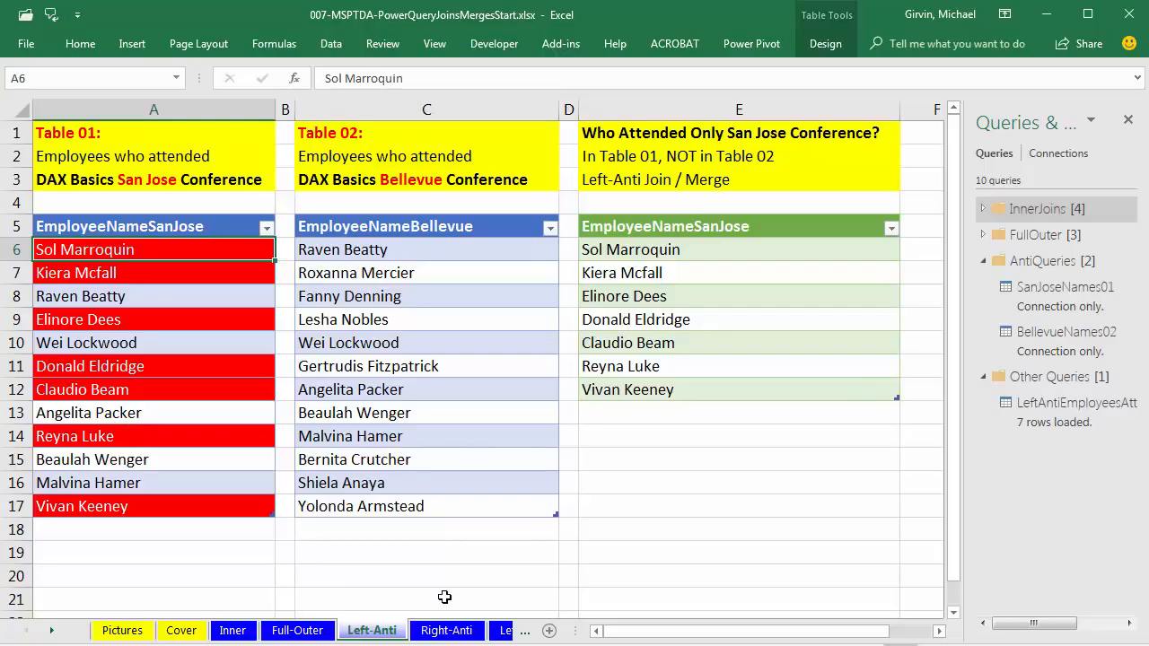
On the Right-Anti sheet, start a query merge with SanJoseRightAnti01 as the first table and EmployeeNameSanJose as its matching column.
click(447, 631)
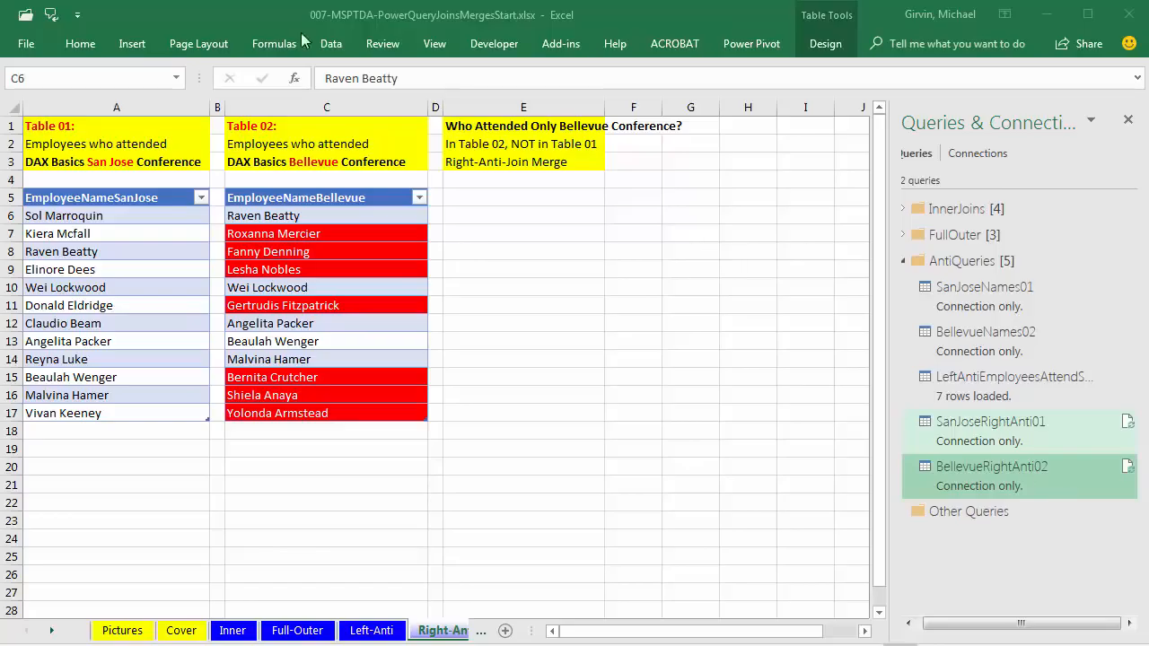
click(330, 49)
click(331, 47)
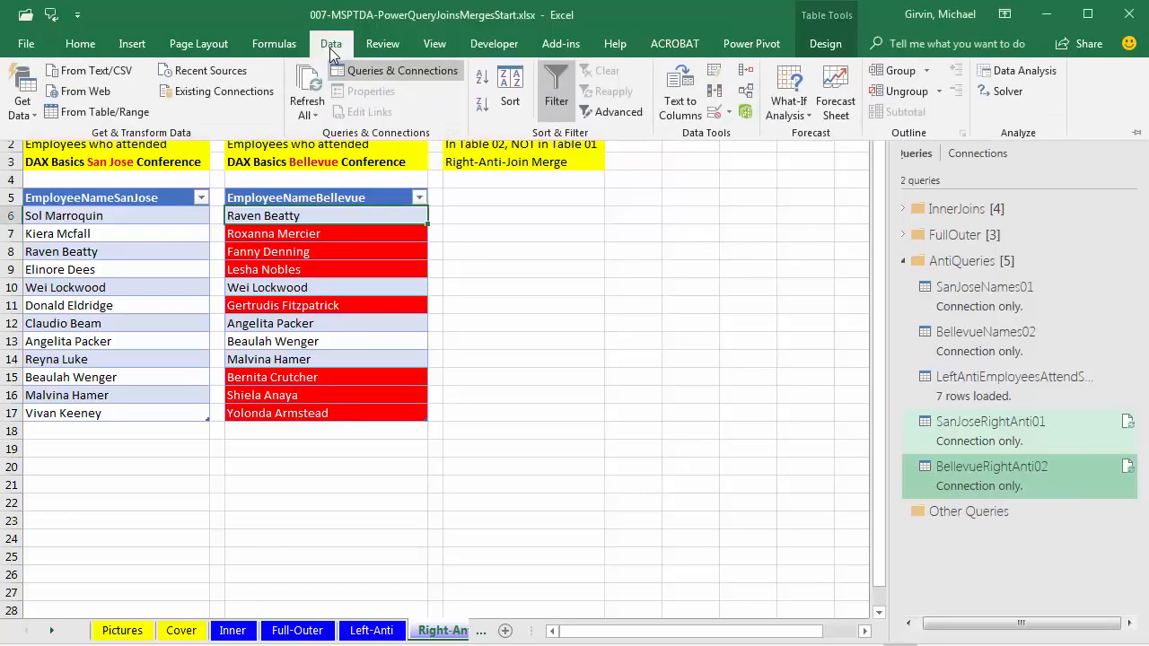
click(690, 350)
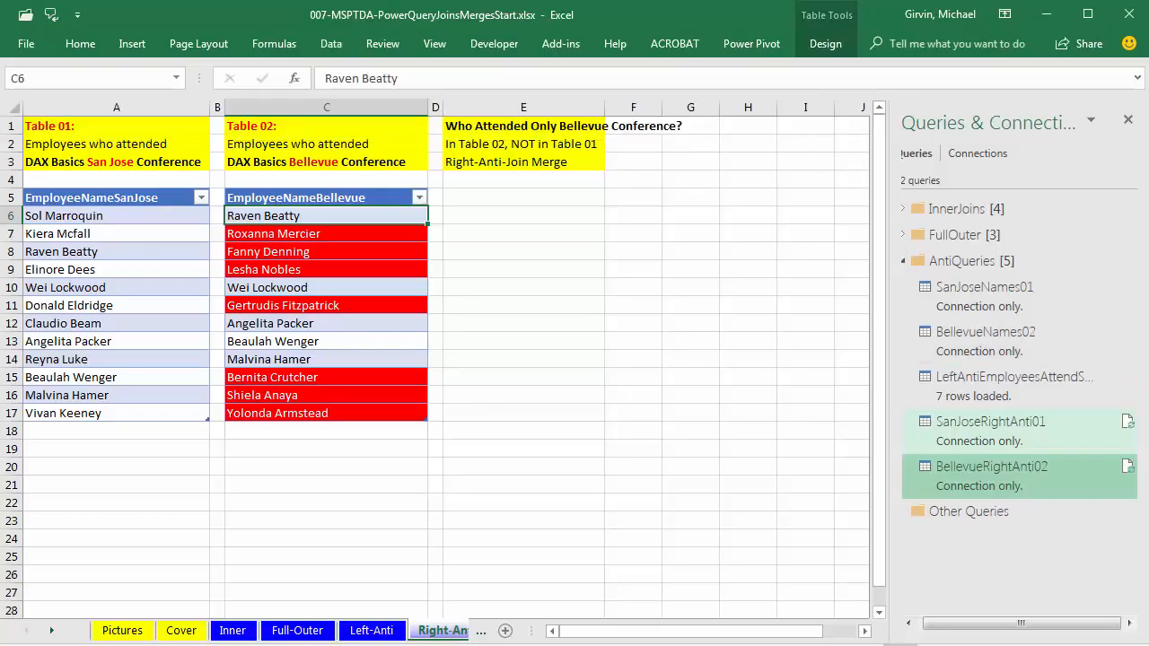
key(alt+a)
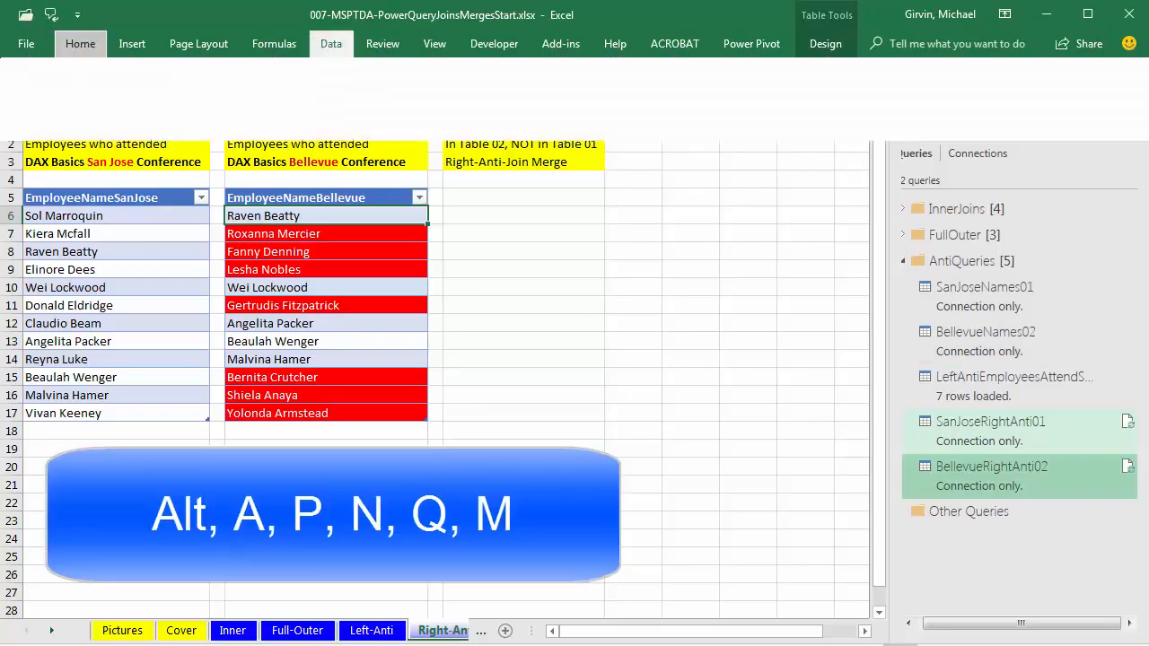
key(p)
key(n)
key(q)
key(m)
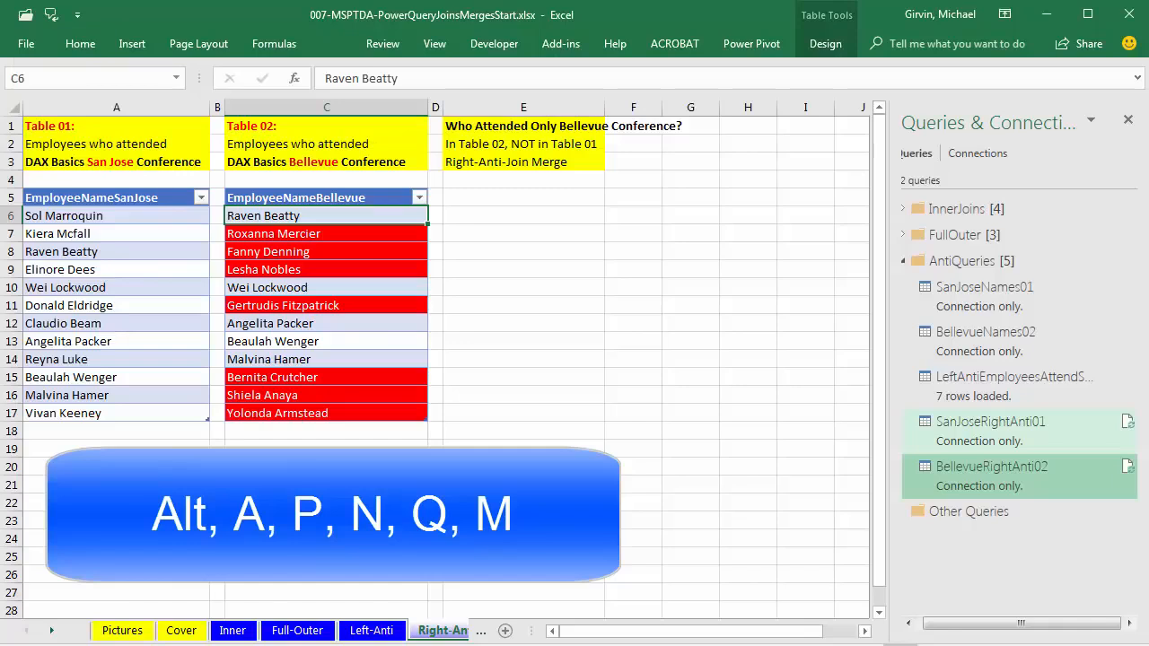
click(409, 163)
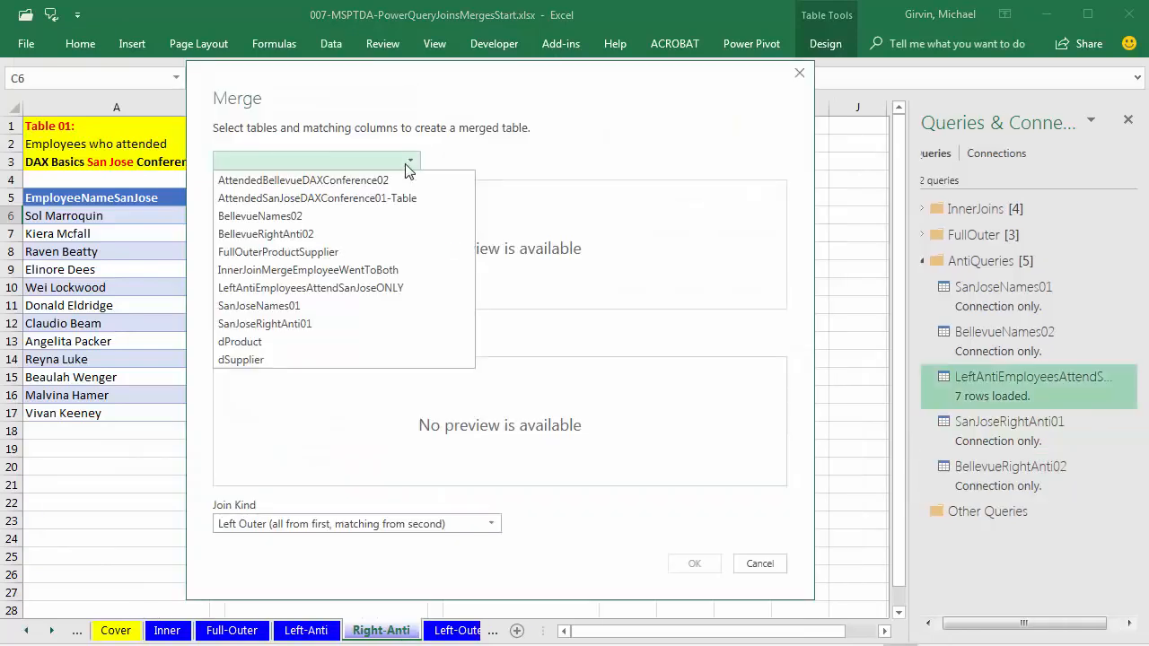
click(267, 325)
click(278, 191)
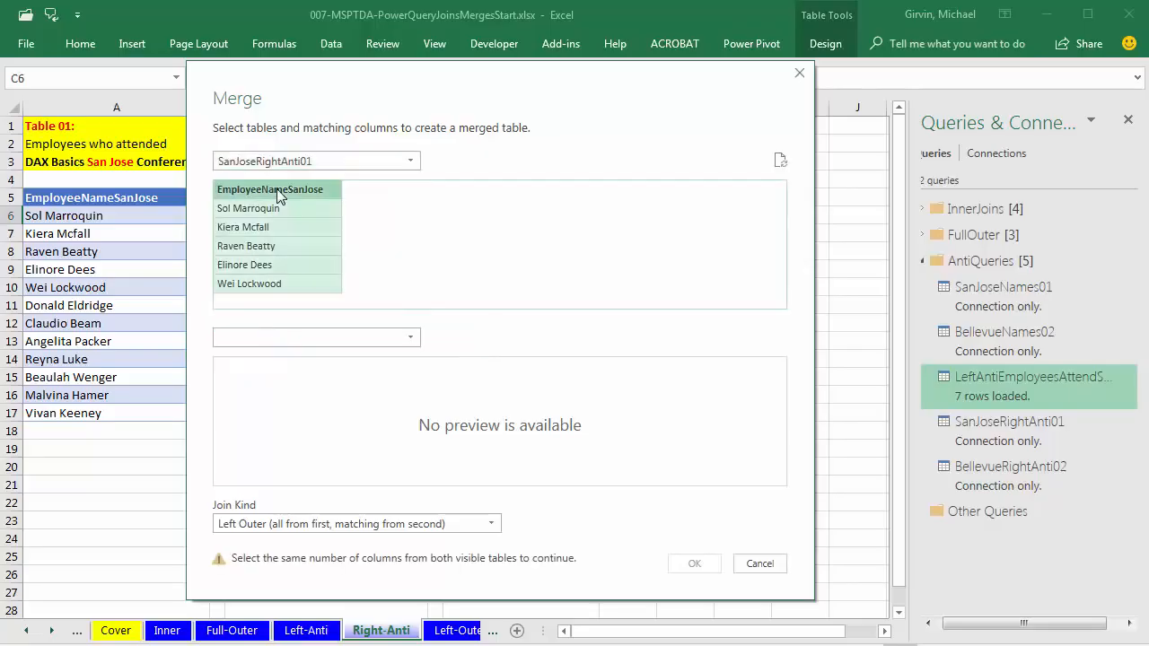
Set BellevueRightAnti02 as the second table of the merge and EmployeeNameBellevue as its matching column.
click(300, 339)
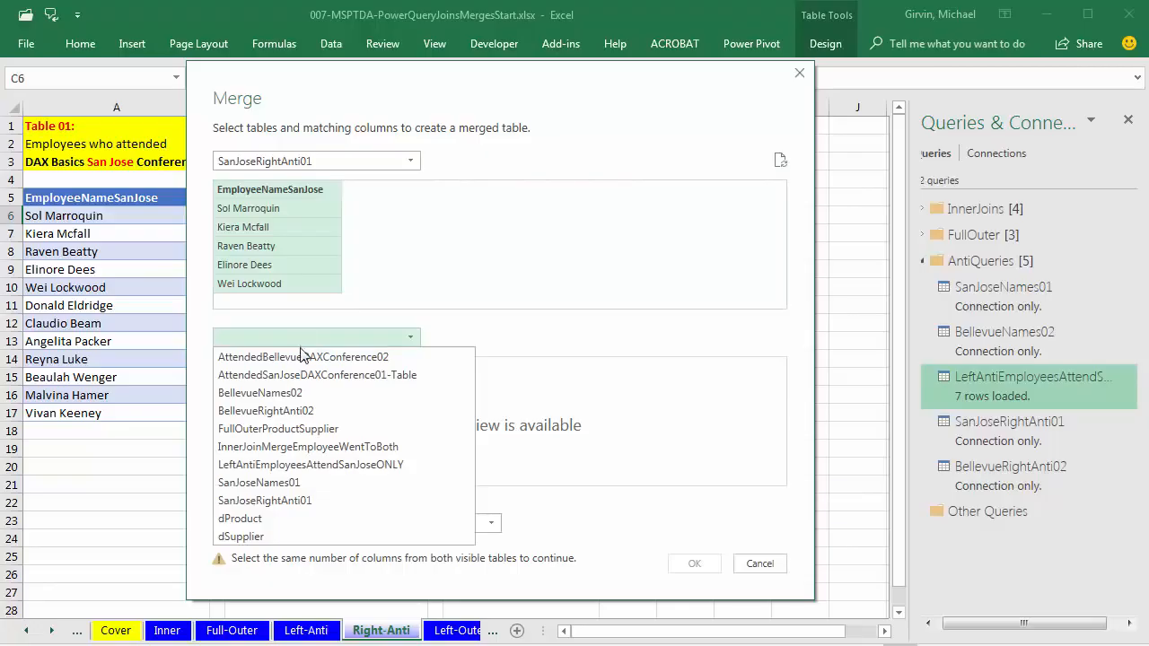
click(305, 411)
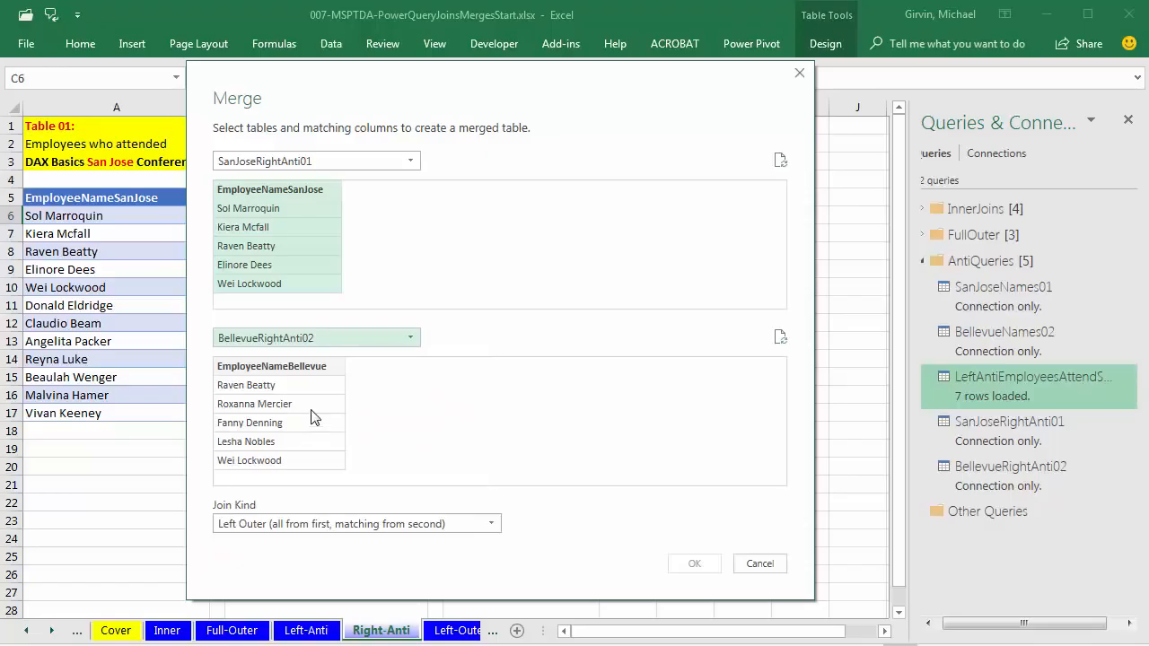
click(296, 368)
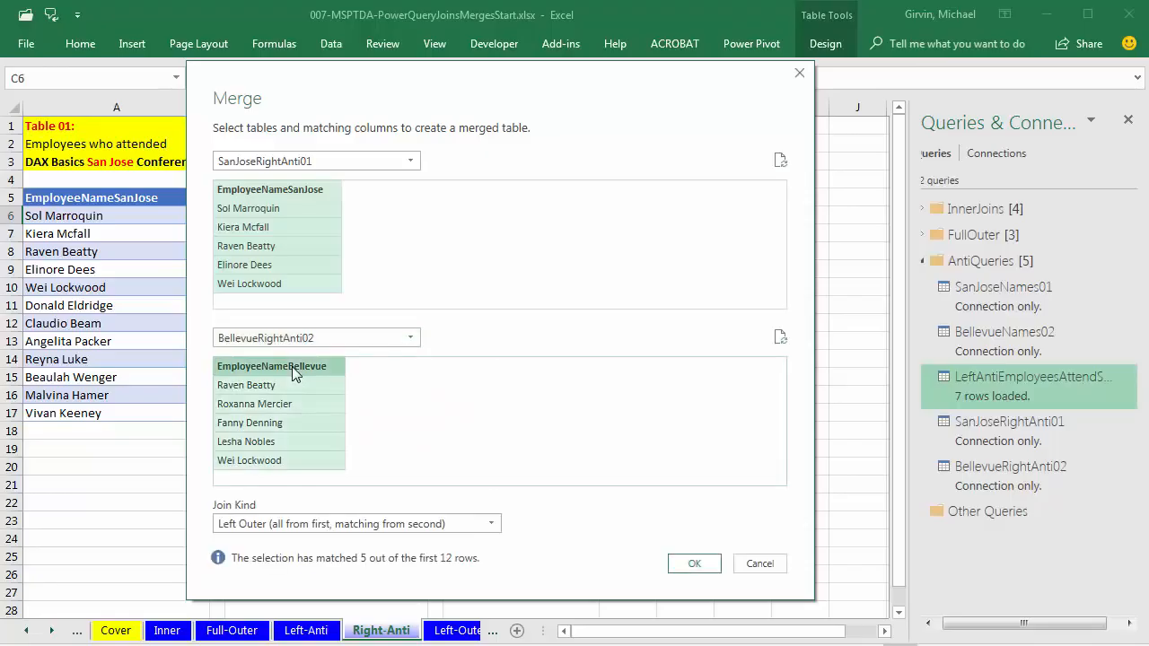
Create the merge with the Right Anti (rows only in second) join kind, and name the query RightAntiEmployeesAttendBellevueONLY.
click(303, 525)
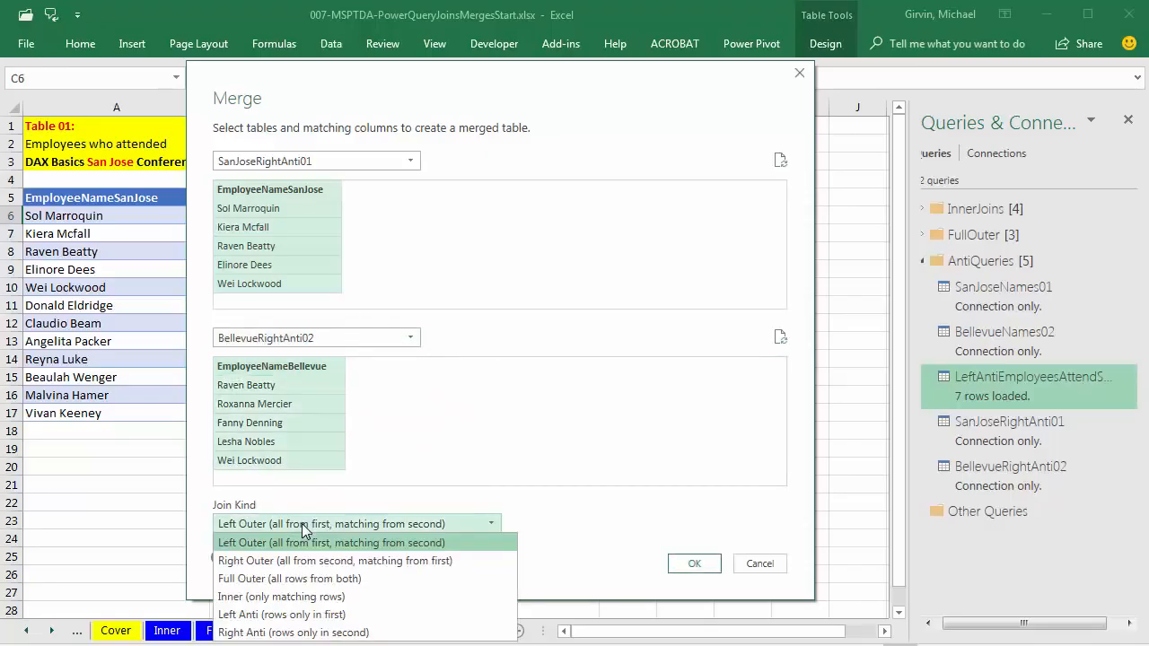
click(296, 633)
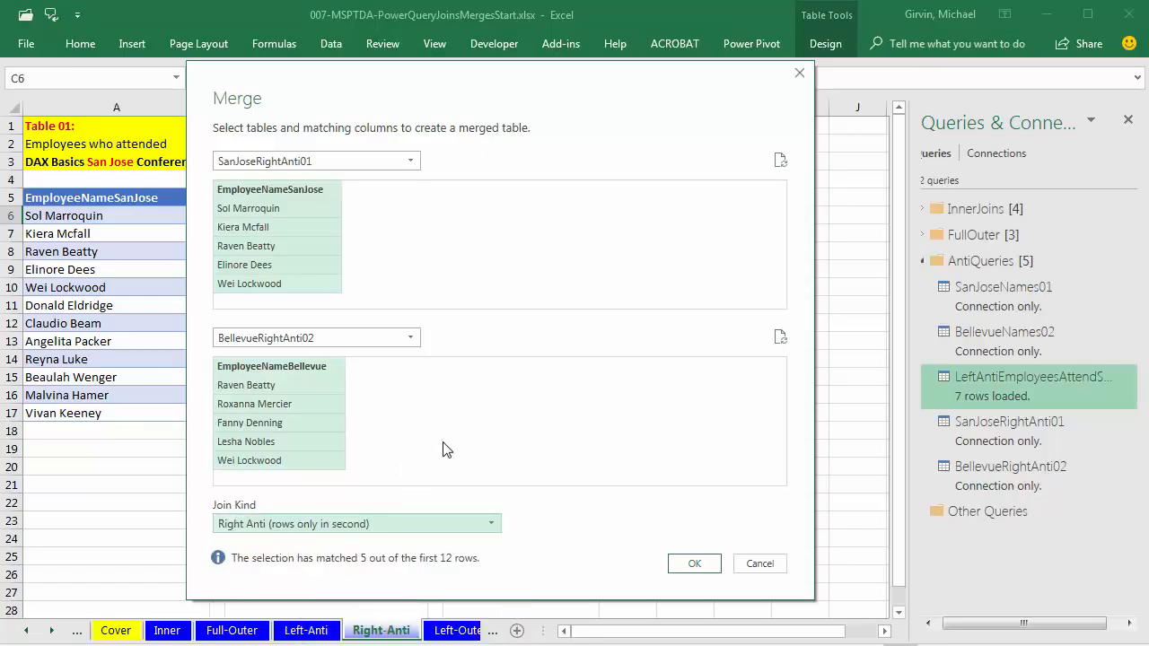
click(332, 529)
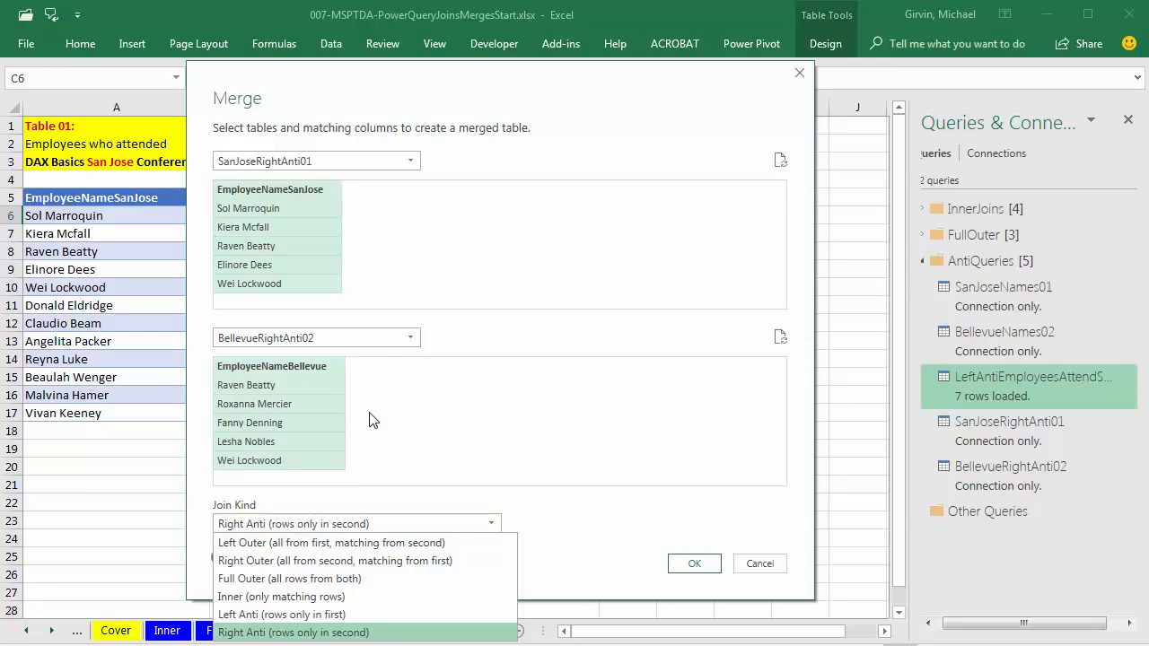
click(274, 634)
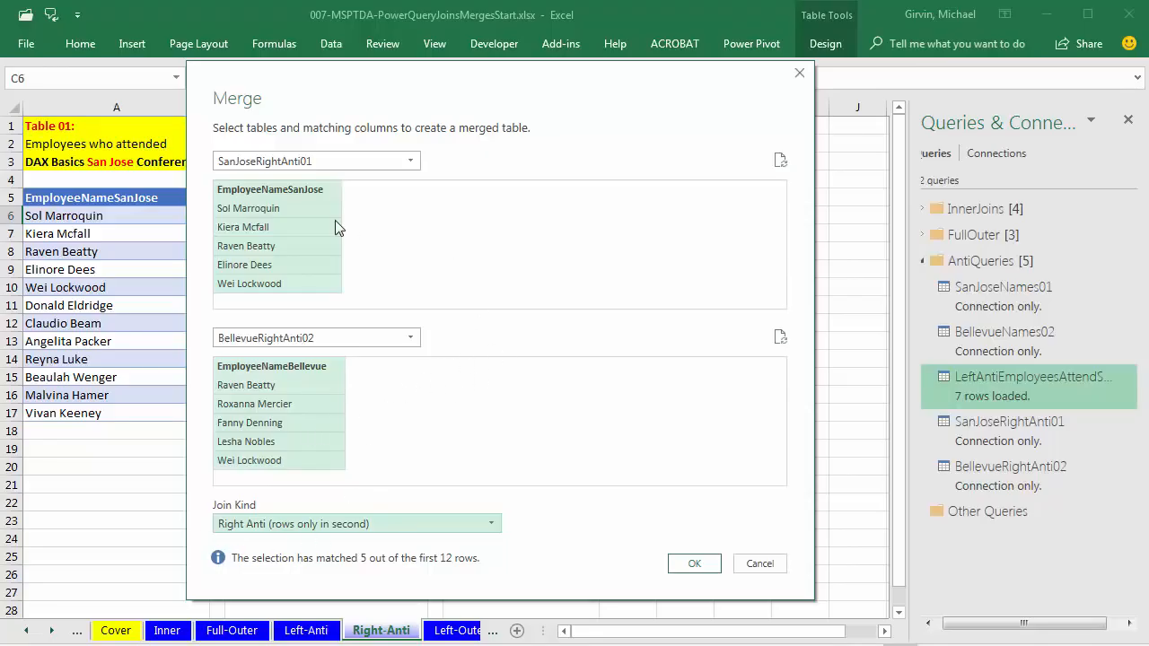
click(699, 563)
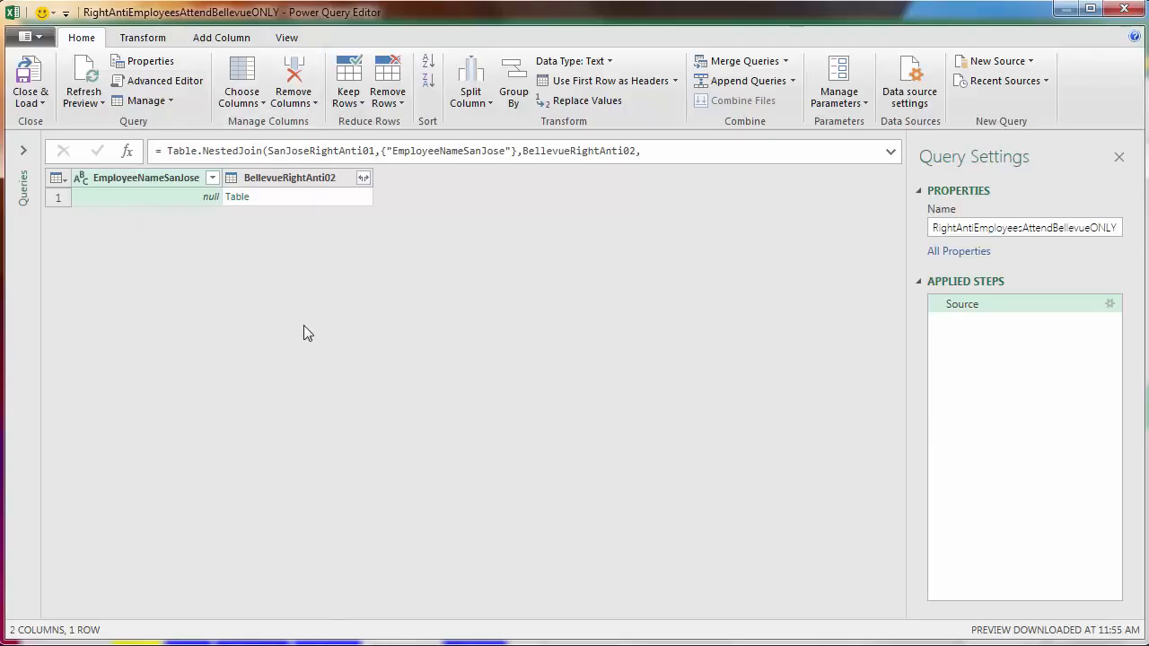
Inspect row 1's EmployeeNameSanJose value and the nested table in BellevueRightAnti02, and remove the EmployeeNameSanJose column.
click(131, 201)
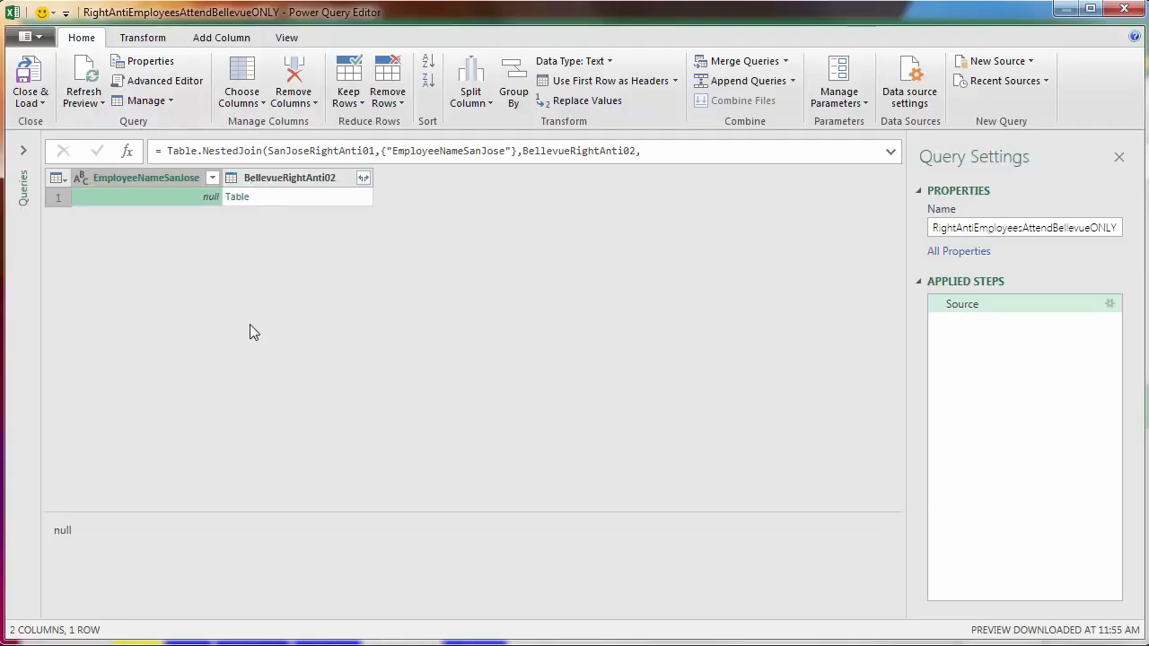
click(329, 198)
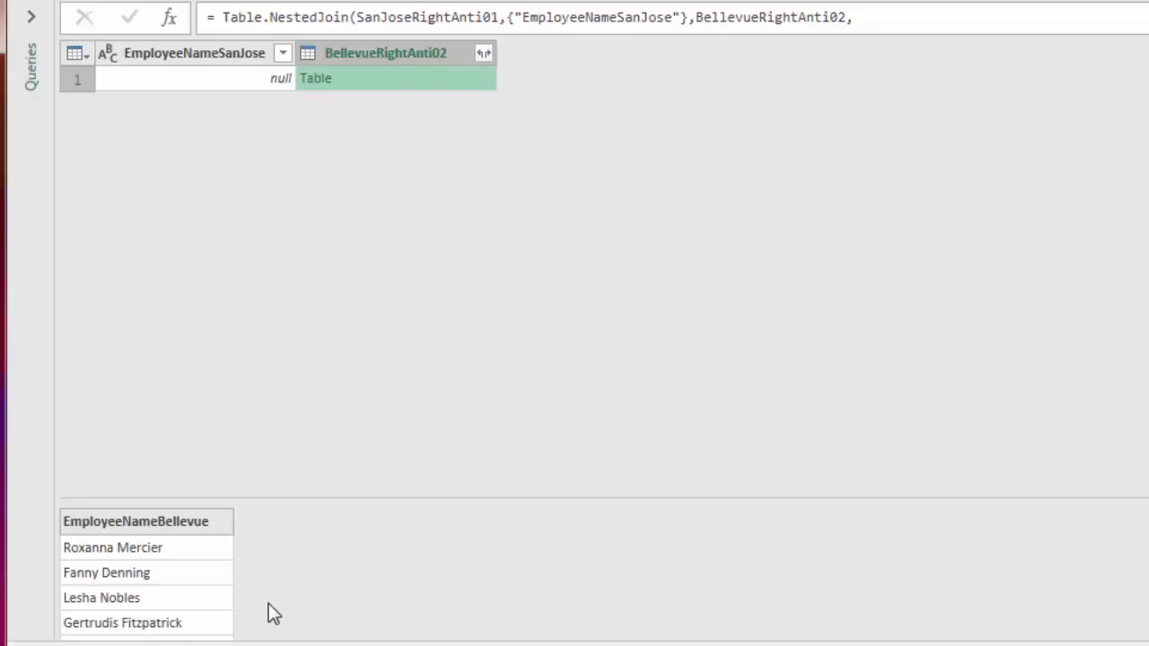
right_click(151, 59)
click(225, 106)
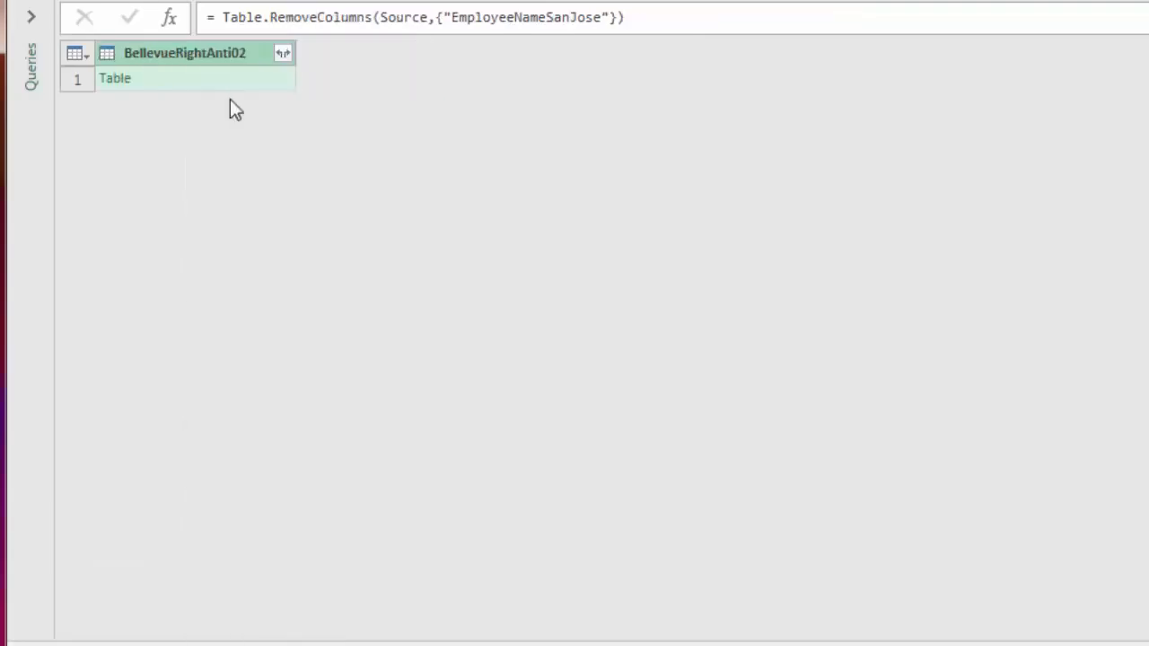
Expand the BellevueRightAnti02 column to EmployeeNameBellevue without using the original column name as prefix.
click(282, 54)
click(317, 279)
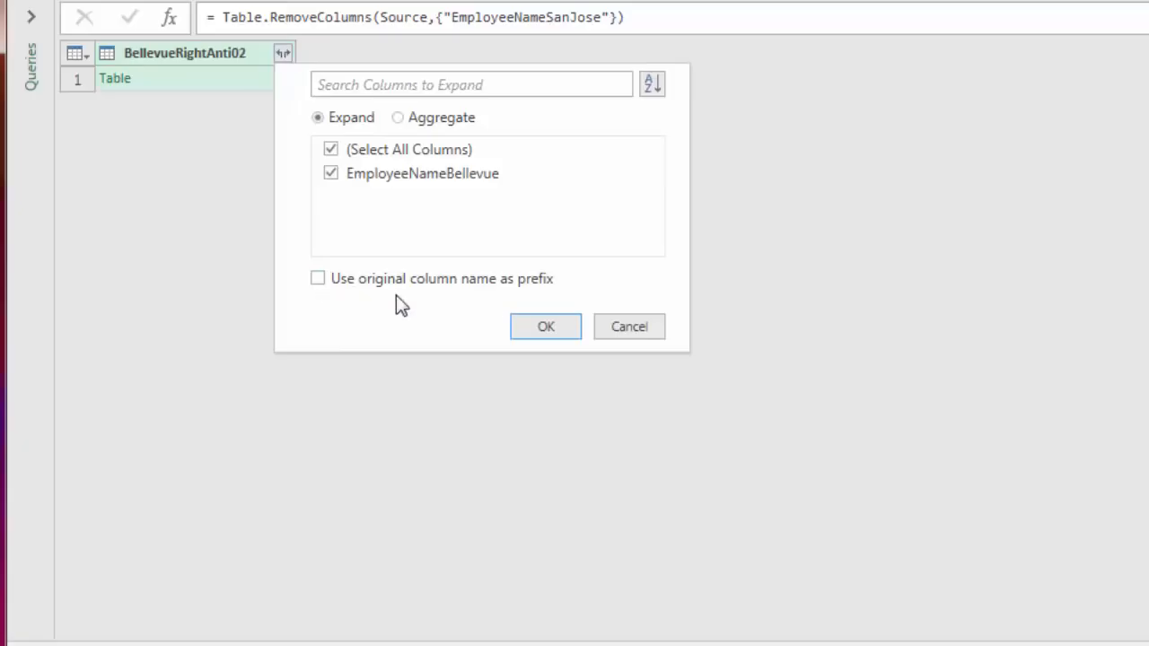
click(529, 334)
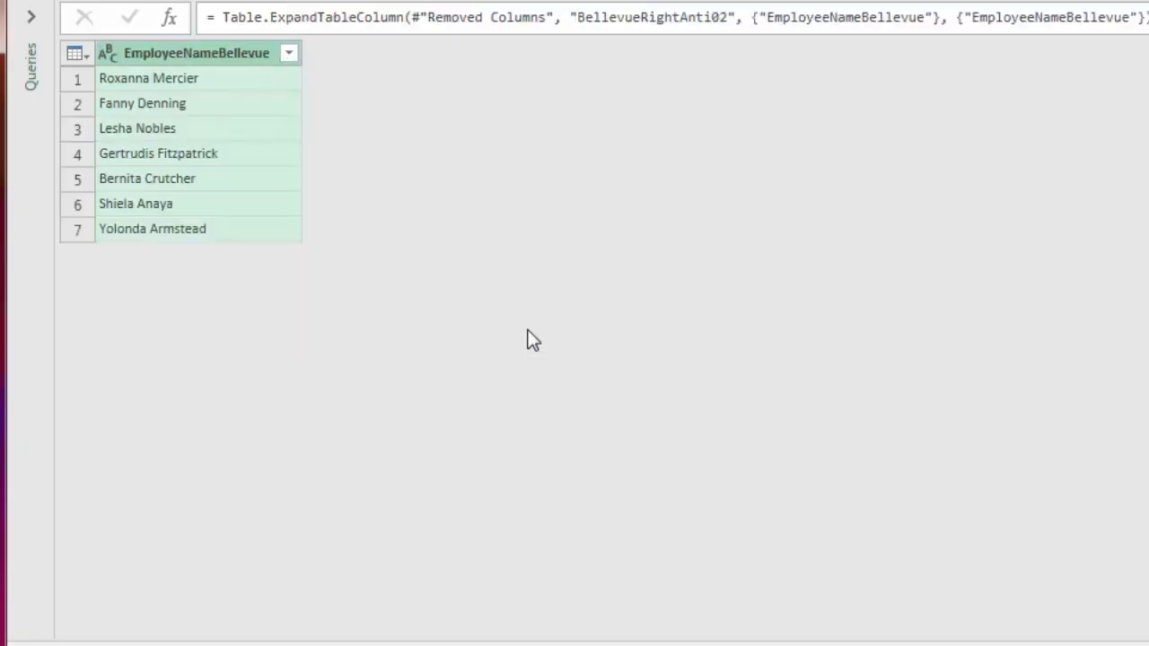
Review the Source step's full join formula, and load the query as a table to cell E5 of the existing Right-Anti sheet.
click(984, 305)
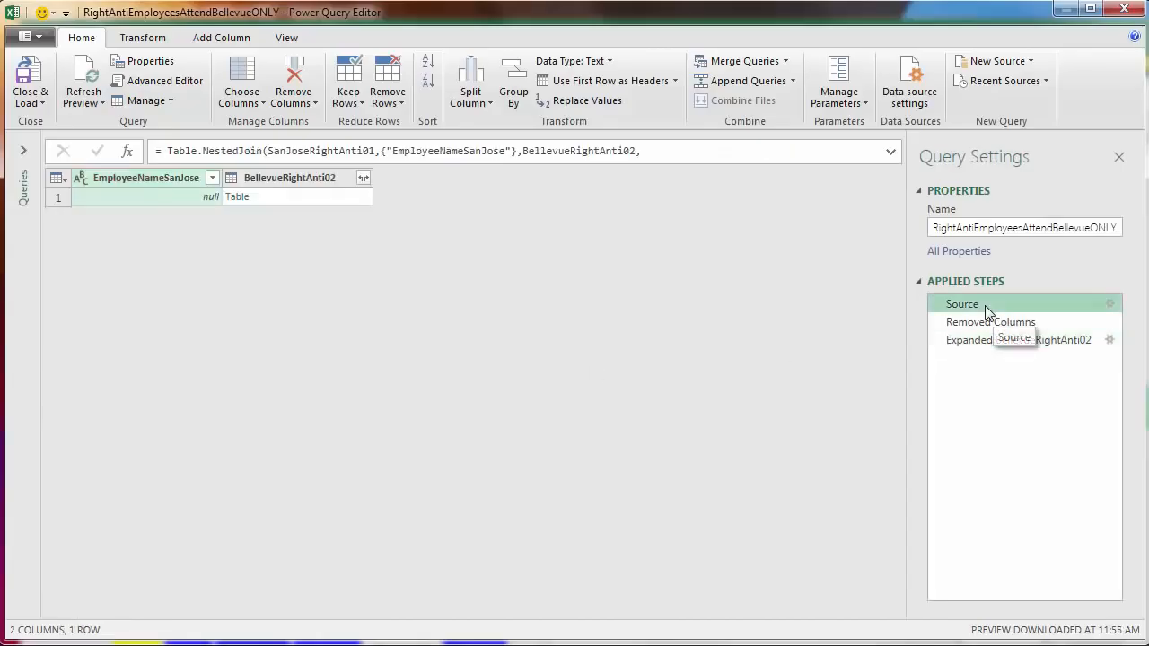
click(891, 154)
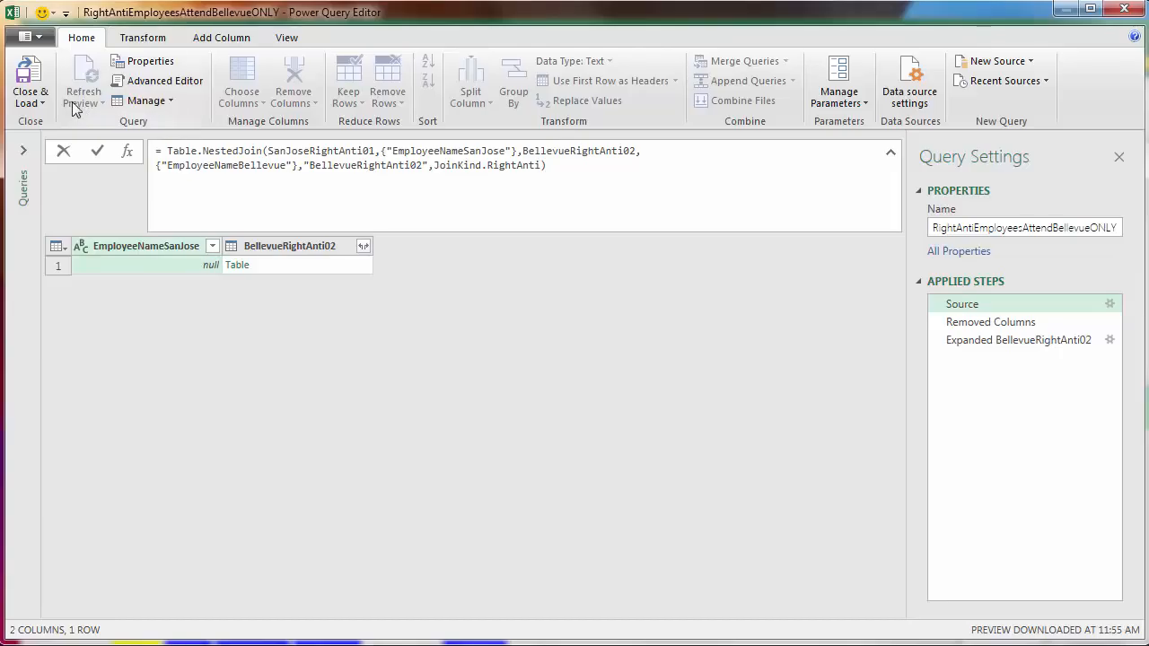
click(43, 101)
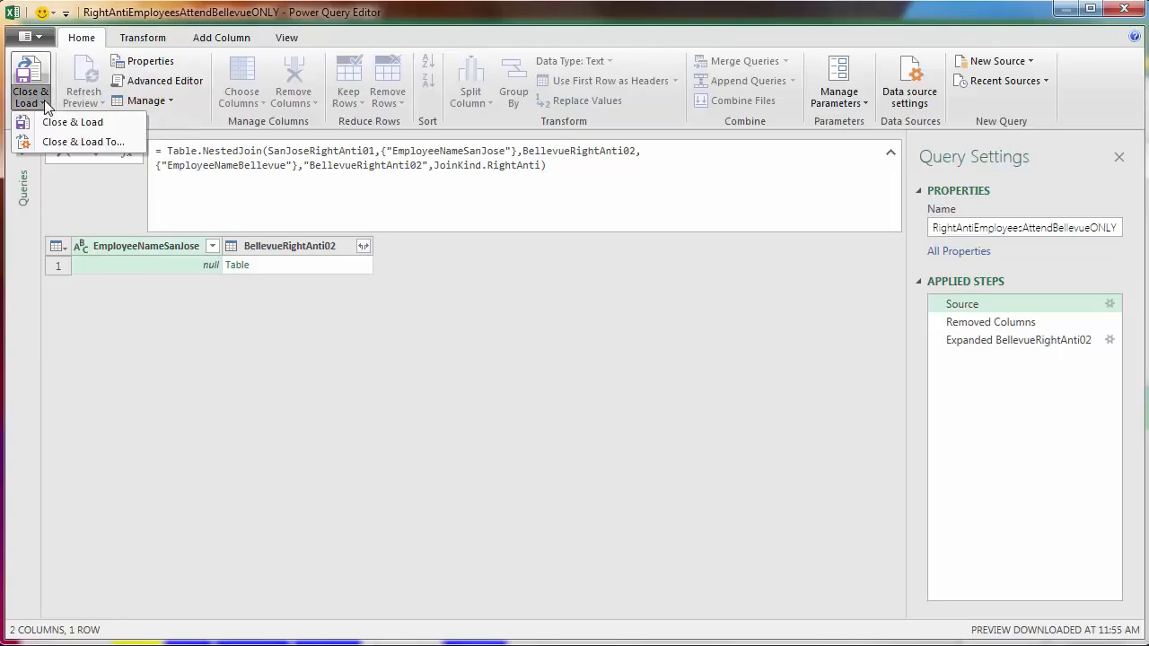
click(68, 142)
click(545, 423)
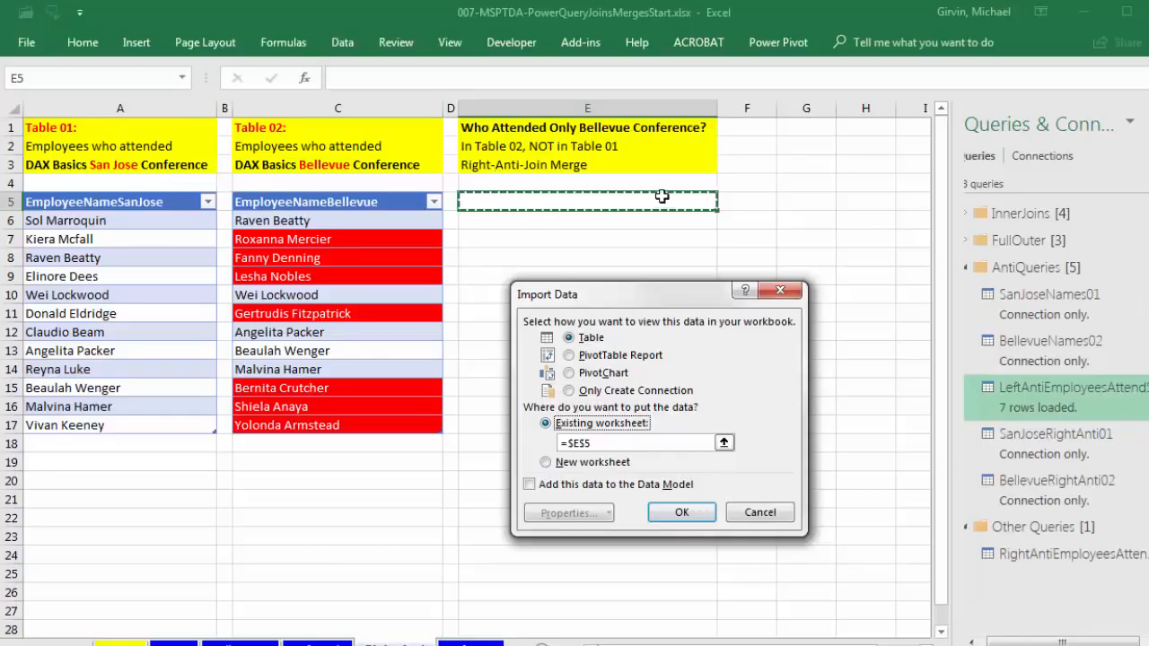
click(682, 514)
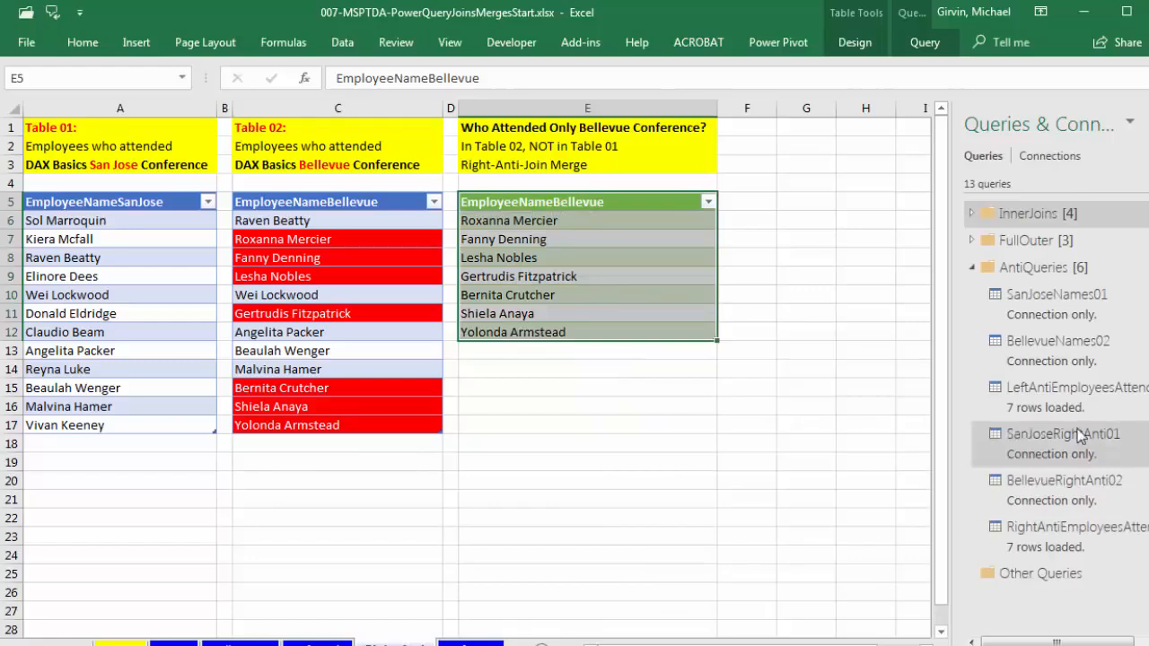
Collapse the AntiQueries group, and open the Left-Outer(1) sheet to compare the Product columns of the sales and price tables.
click(971, 269)
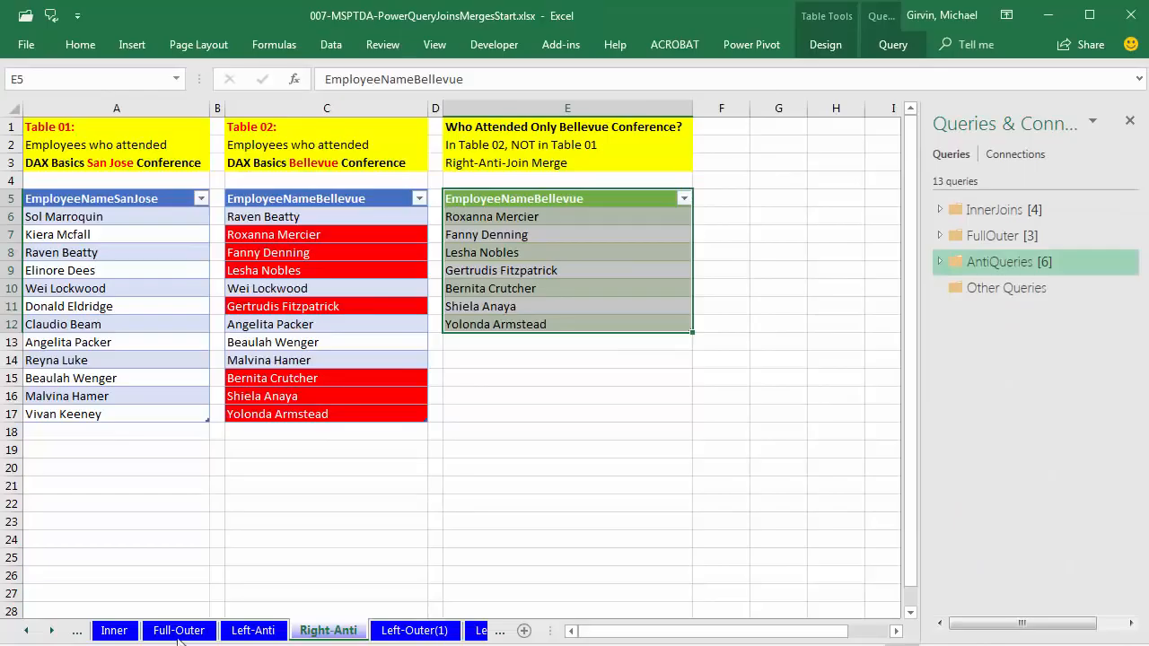
click(52, 631)
click(52, 631)
click(52, 631)
click(52, 631)
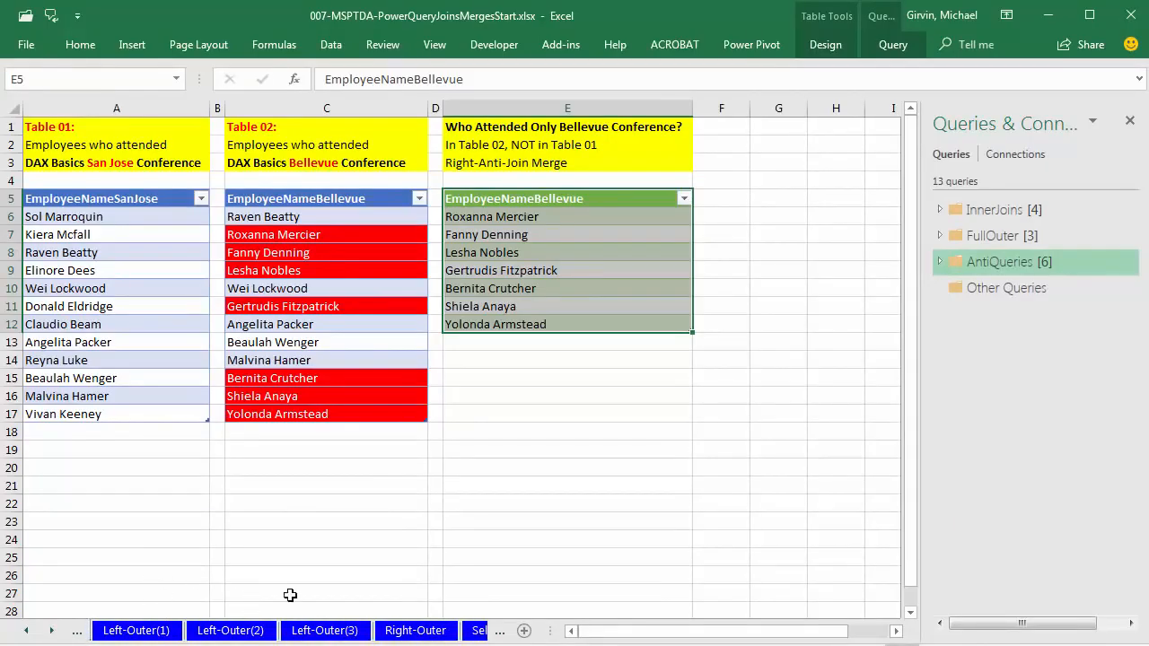
click(139, 631)
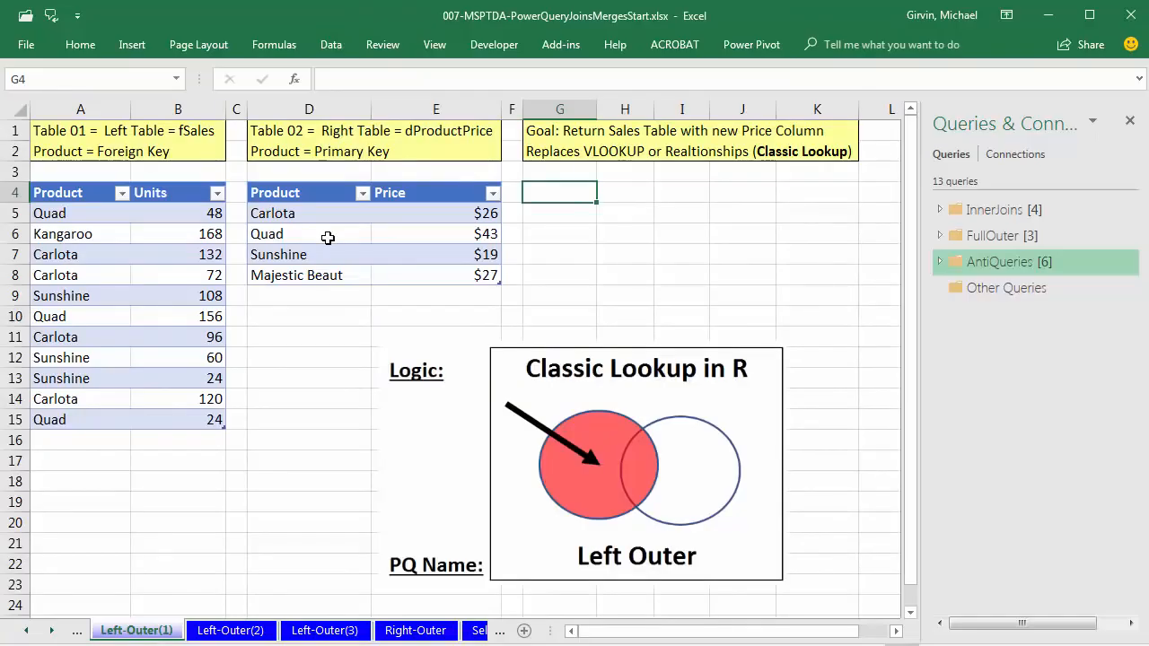
drag(54, 192, 78, 408)
drag(269, 193, 282, 274)
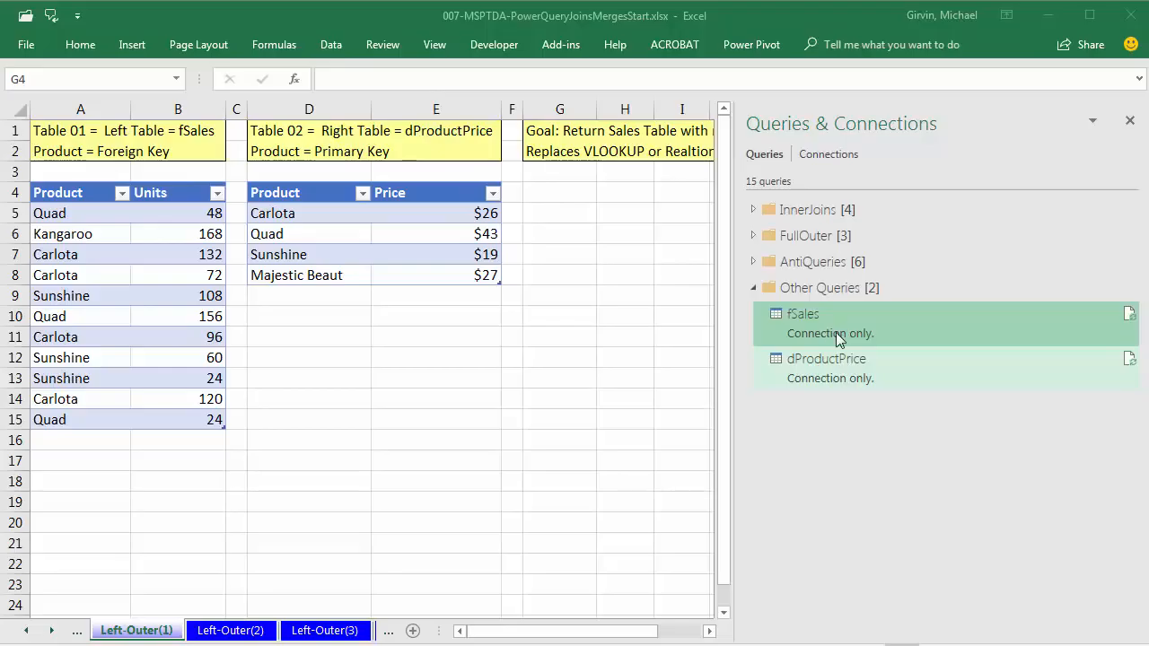
Move the fSales and dProductPrice queries into a new group named LeftOuter.
right_click(761, 318)
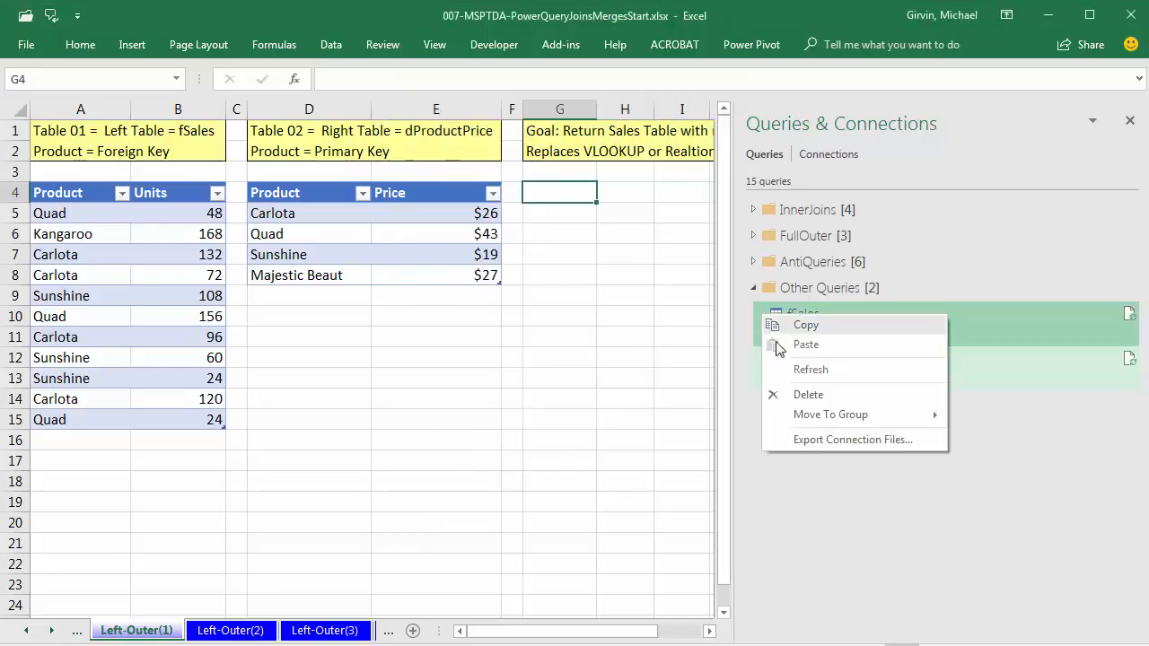
mouse_move(804, 413)
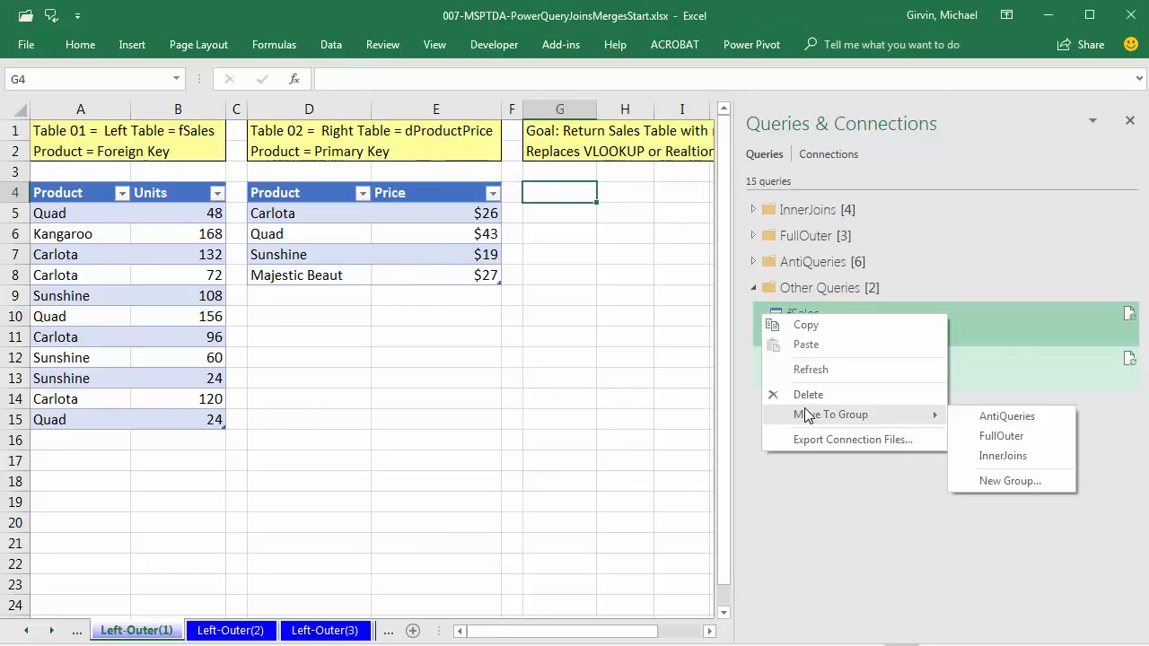
click(1046, 481)
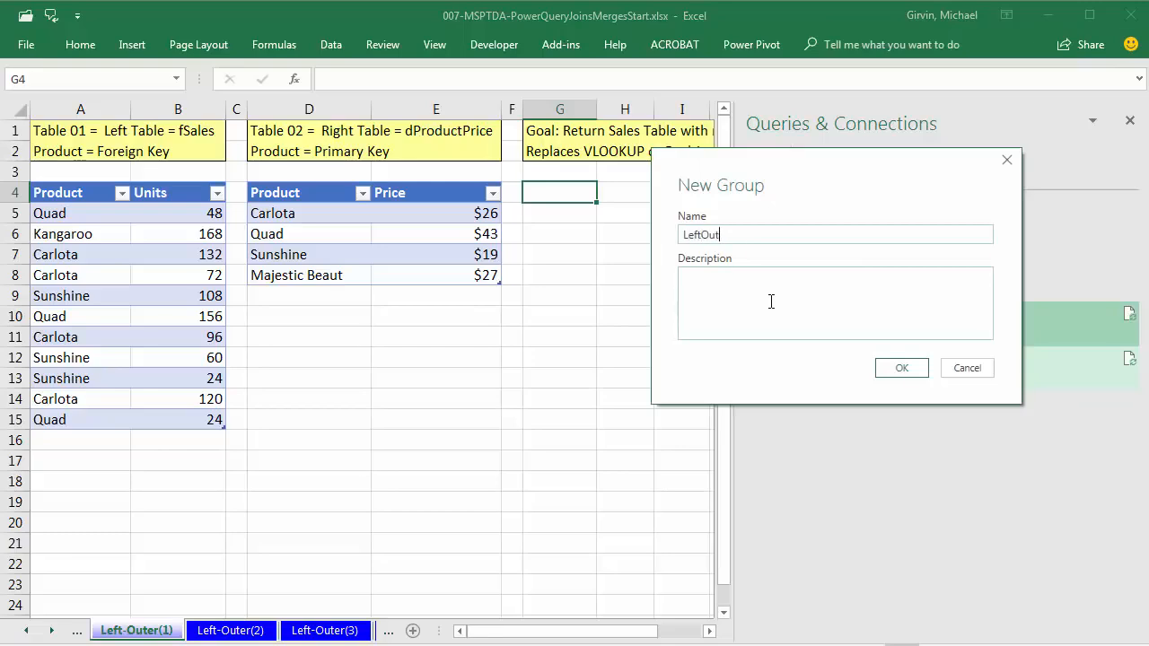
key(Return)
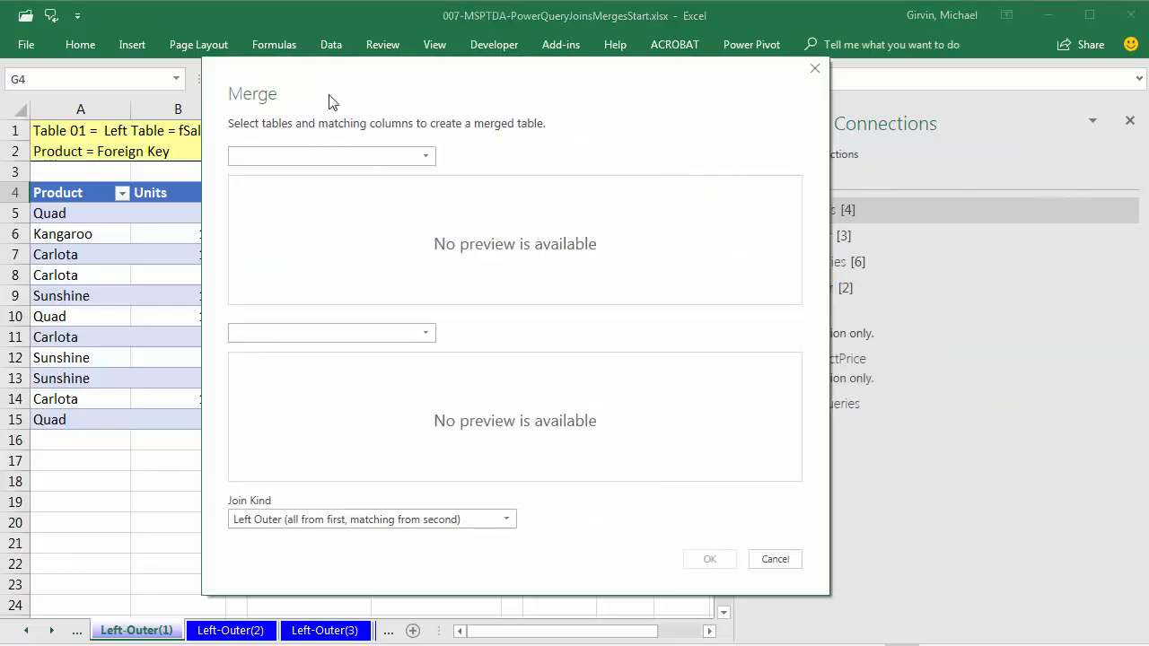
Merge fSales with dProductPrice as a Left Outer join, matching on the Product column of both tables.
click(372, 158)
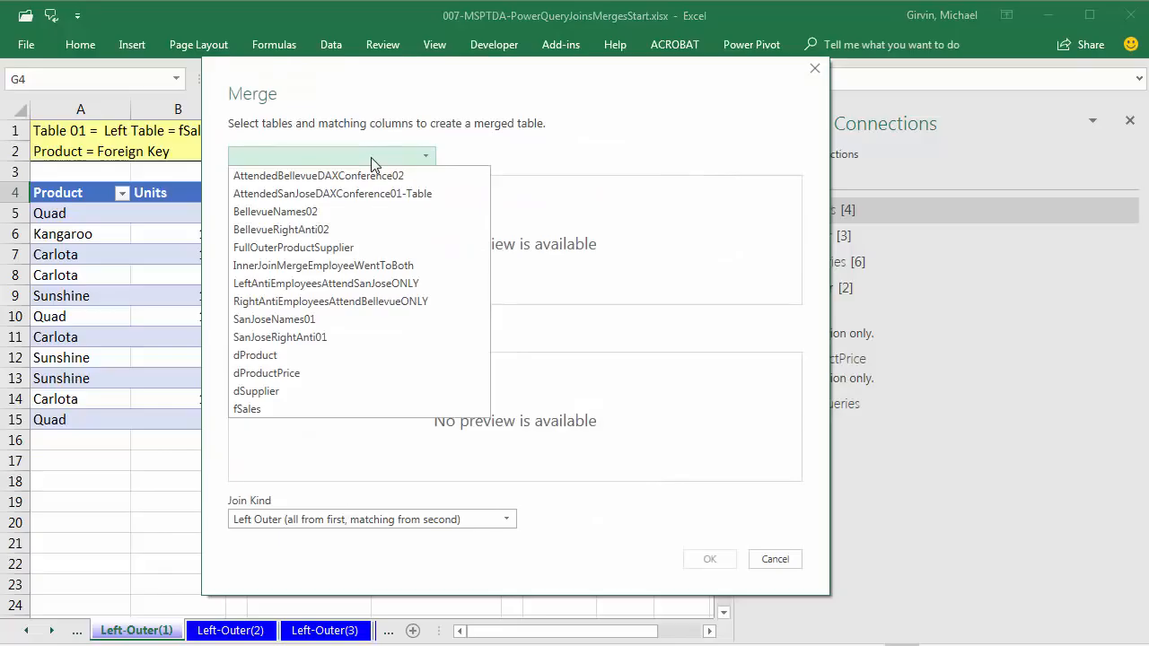
click(271, 409)
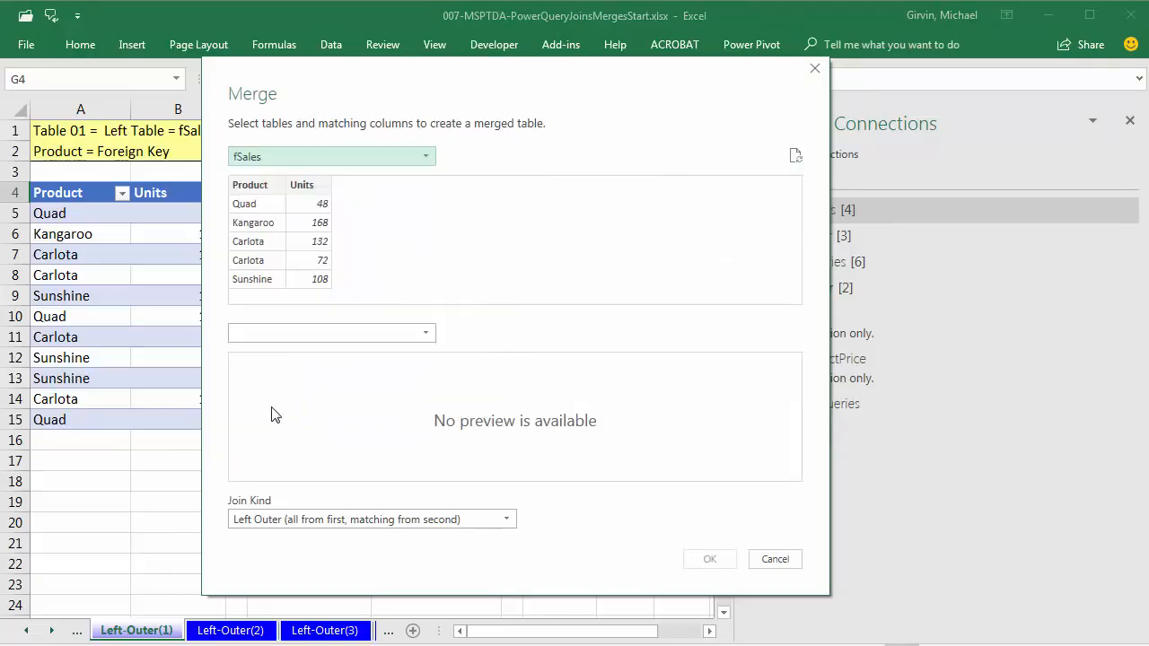
click(256, 191)
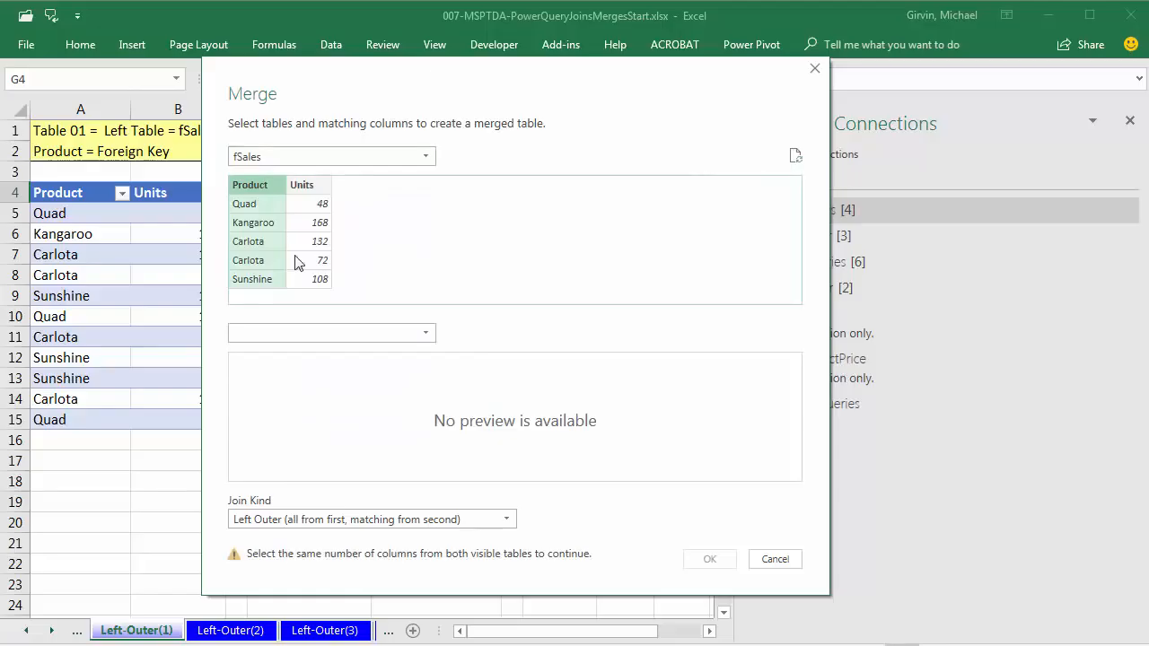
click(273, 334)
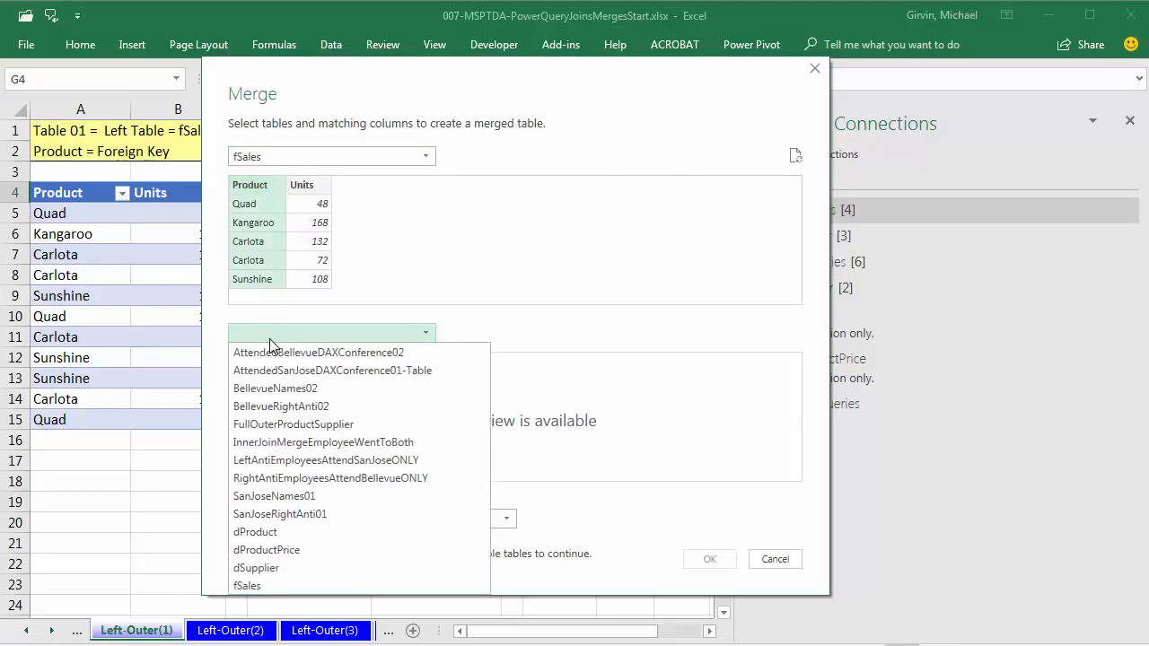
click(289, 549)
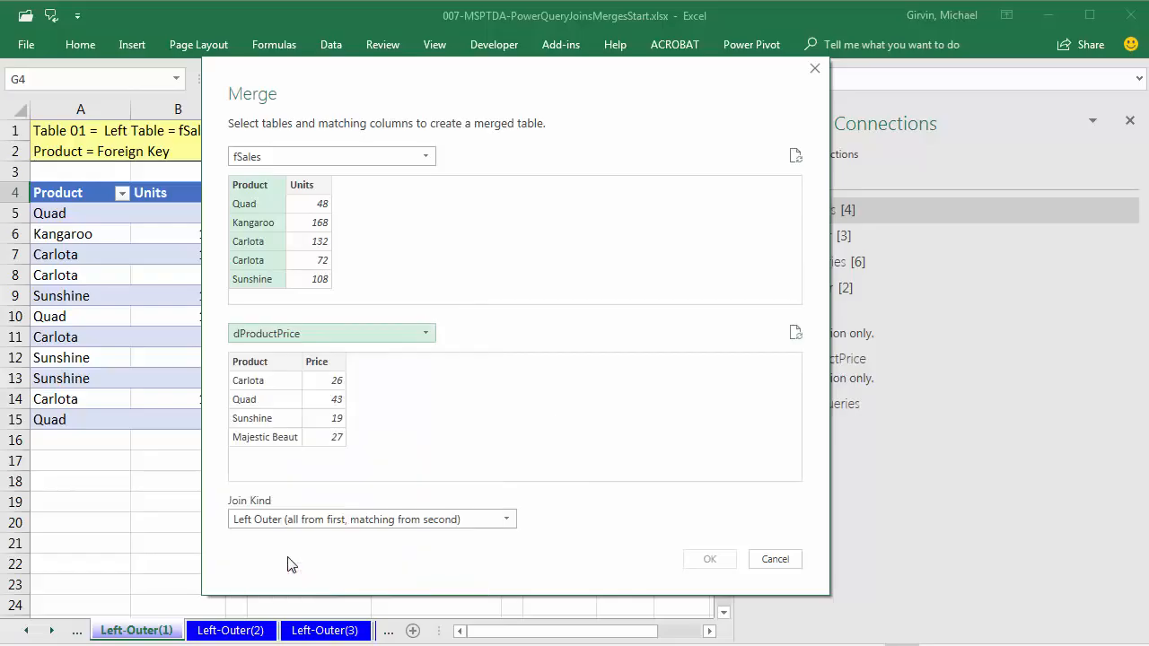
click(264, 360)
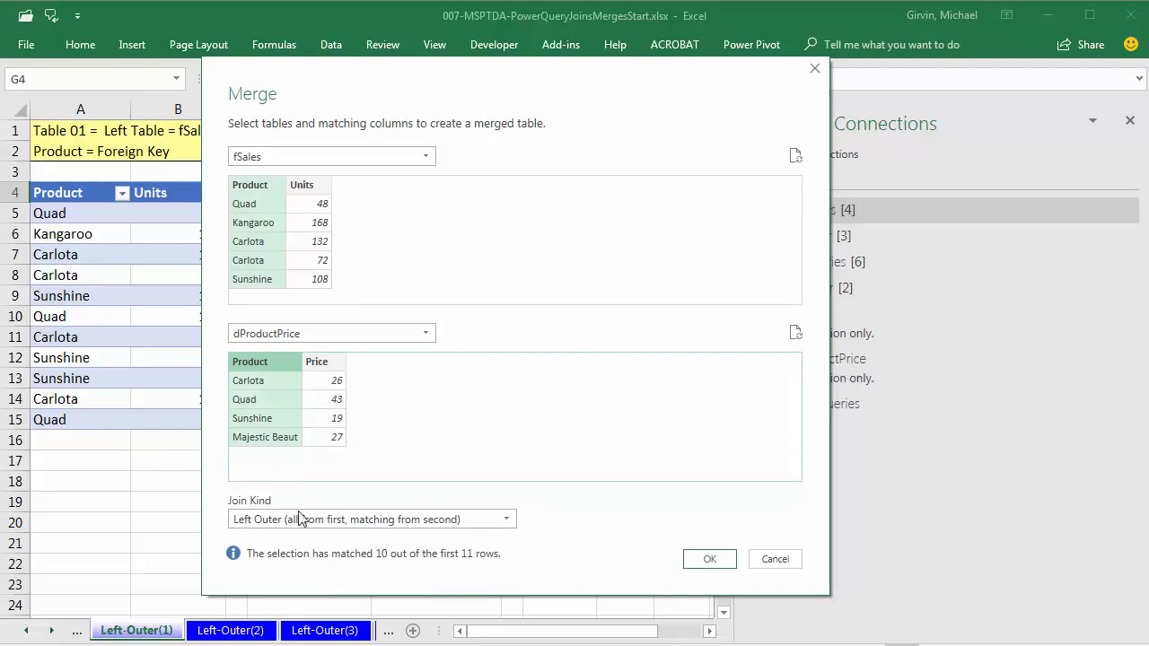
click(711, 559)
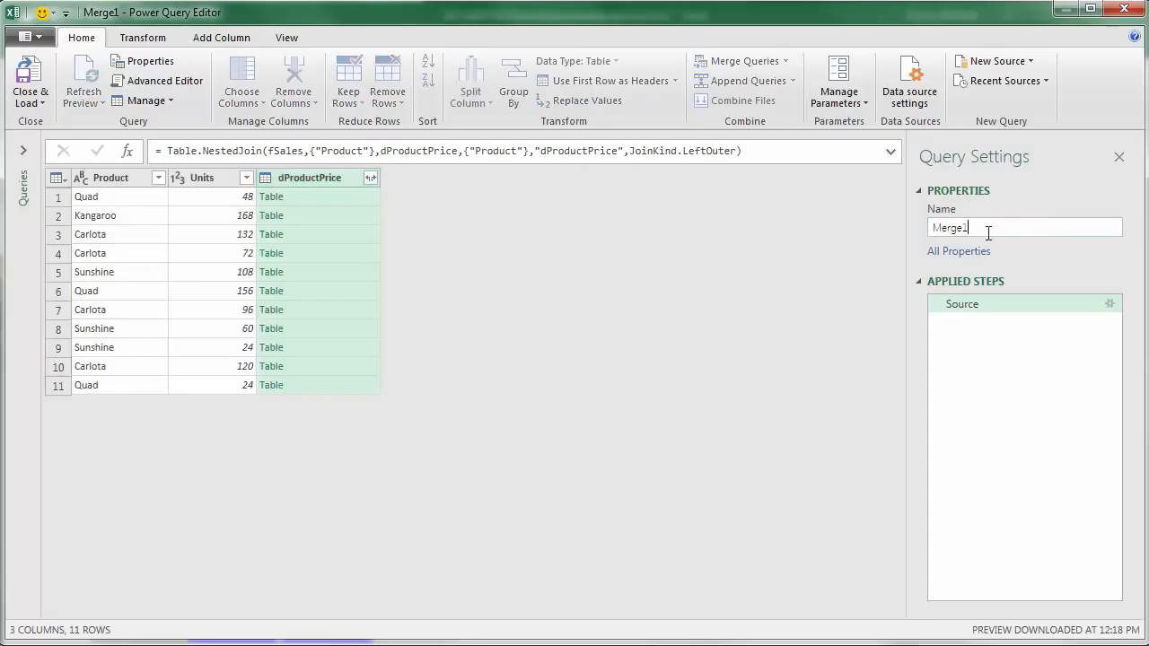
Name the query LeftPOuterLookupPrice, and preview the nested dProductPrice tables of the first Quad row and the Kangaroo row.
double_click(987, 230)
key(ctrl+v)
key(Return)
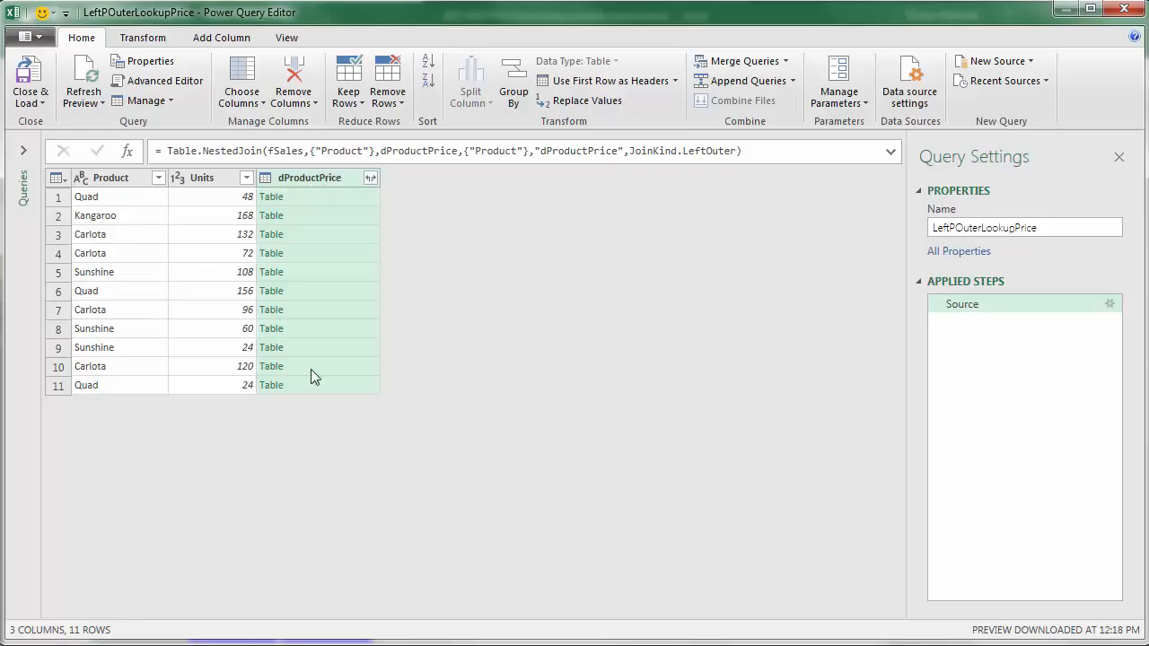
click(343, 195)
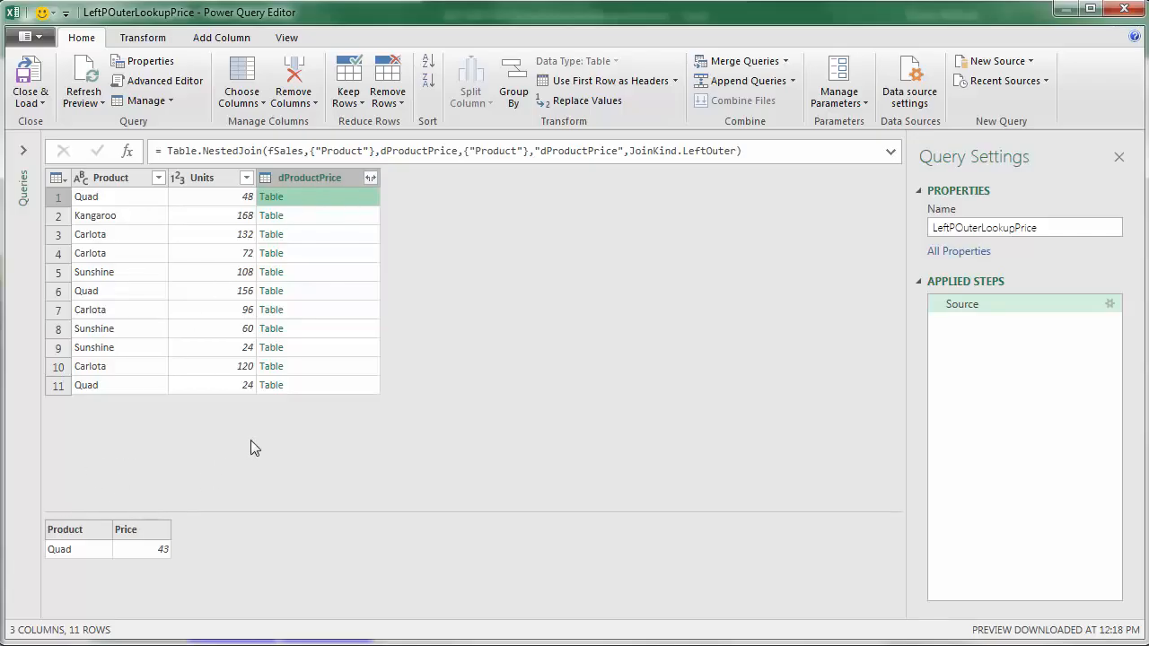
click(336, 215)
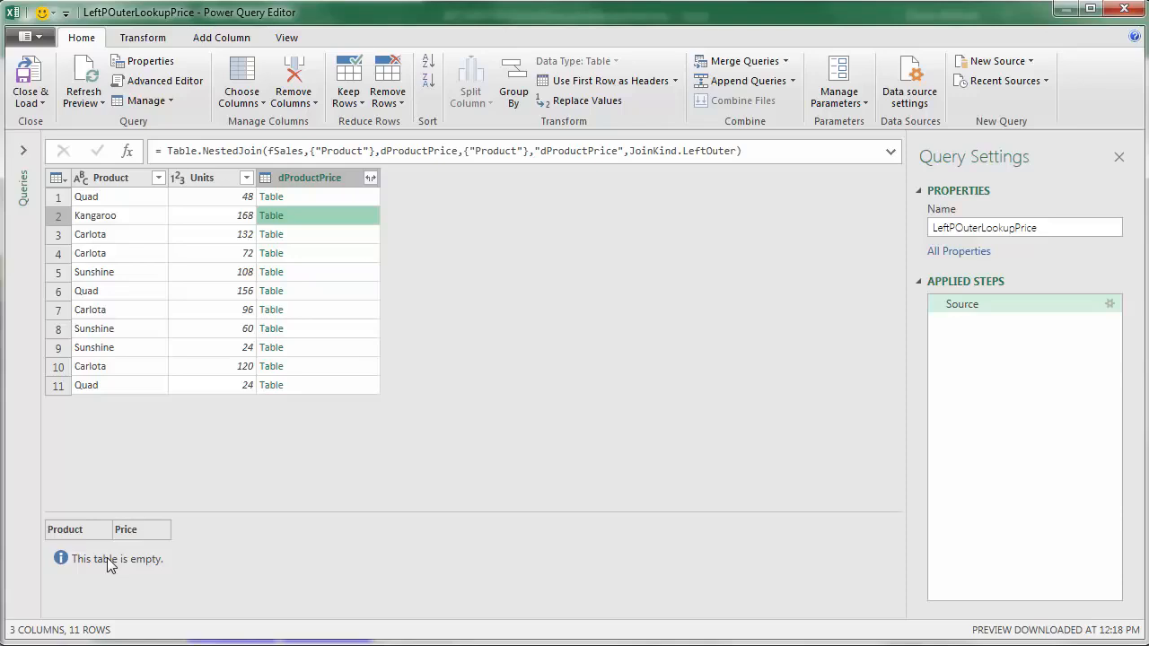
Expand the dProductPrice column to Price only, without using the original column name as prefix.
click(369, 178)
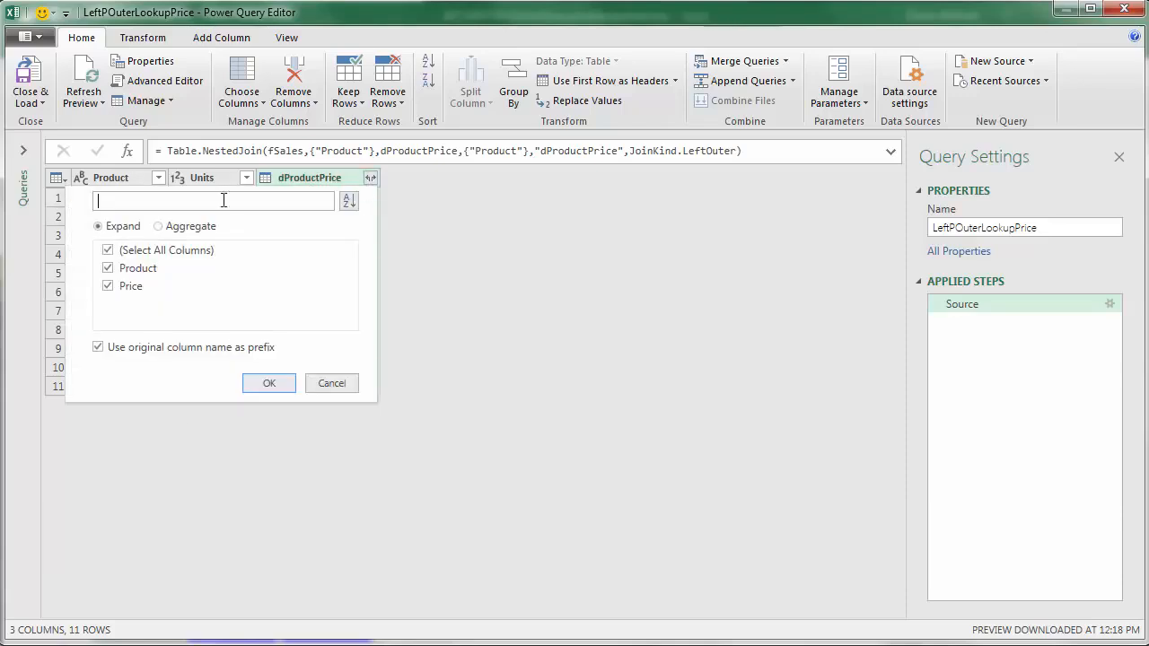
click(98, 348)
click(108, 250)
click(117, 287)
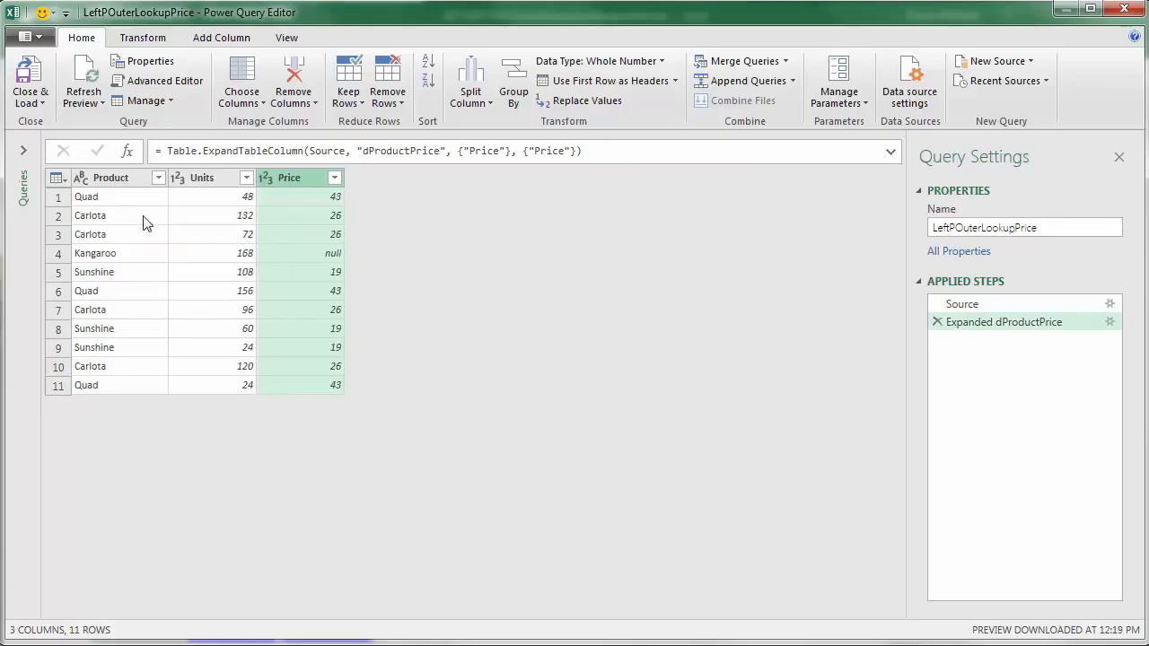
Review the Source step's join formula, and load the query as a table to cell G4 of the existing Left-Outer(1) sheet.
click(962, 304)
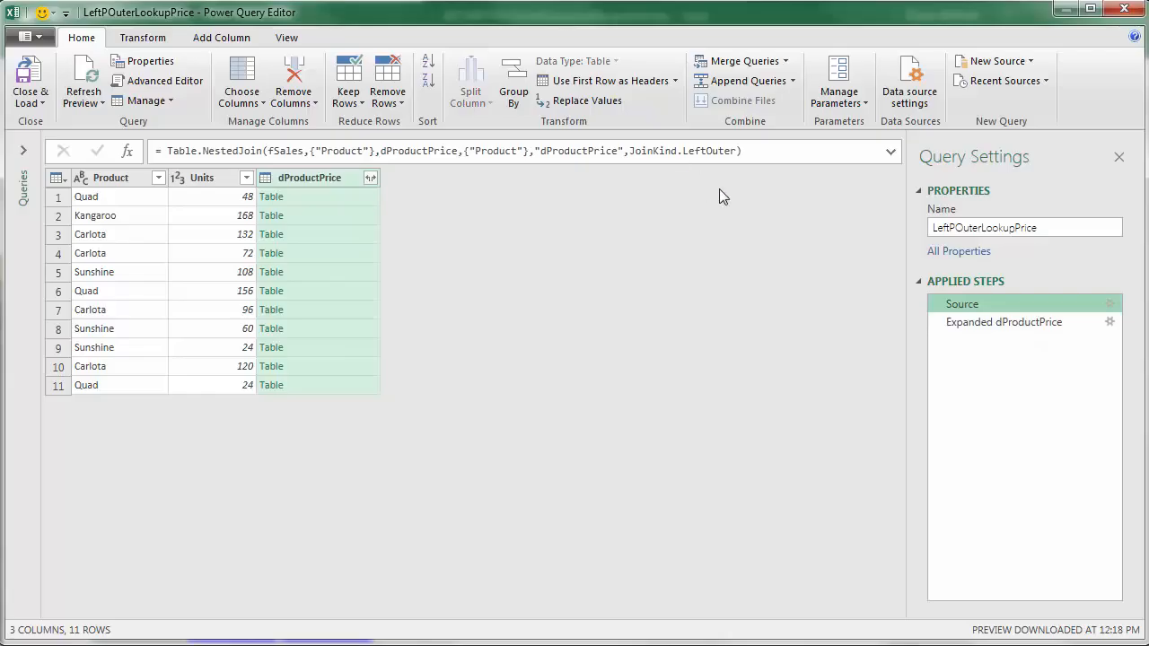
click(31, 101)
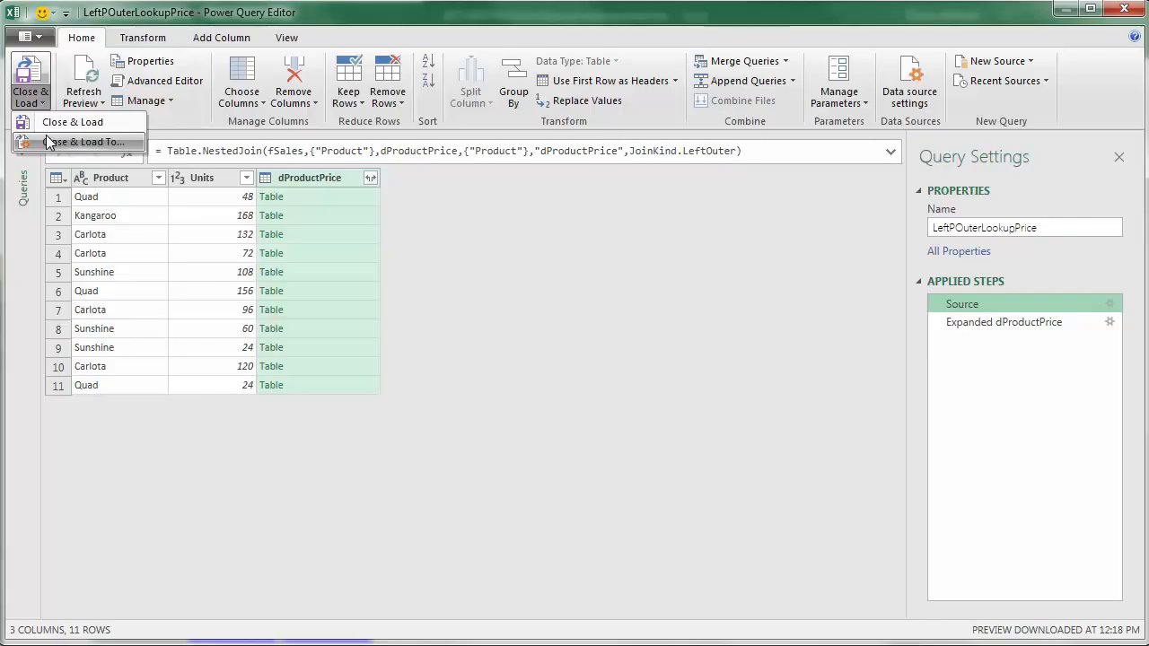
click(50, 144)
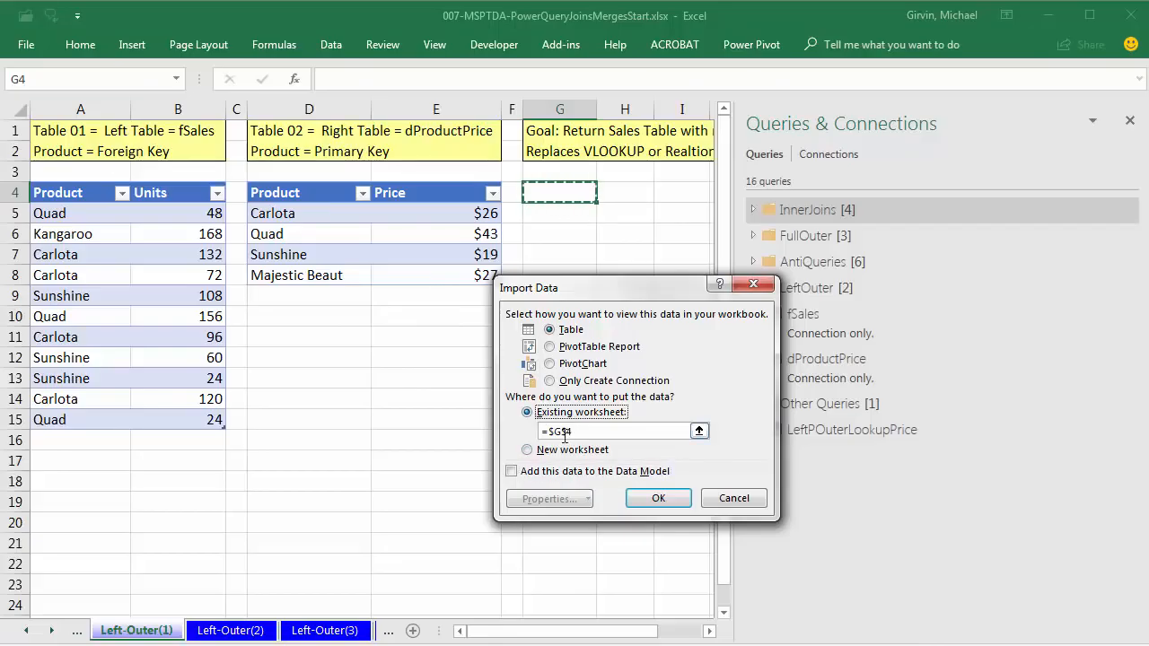
click(669, 502)
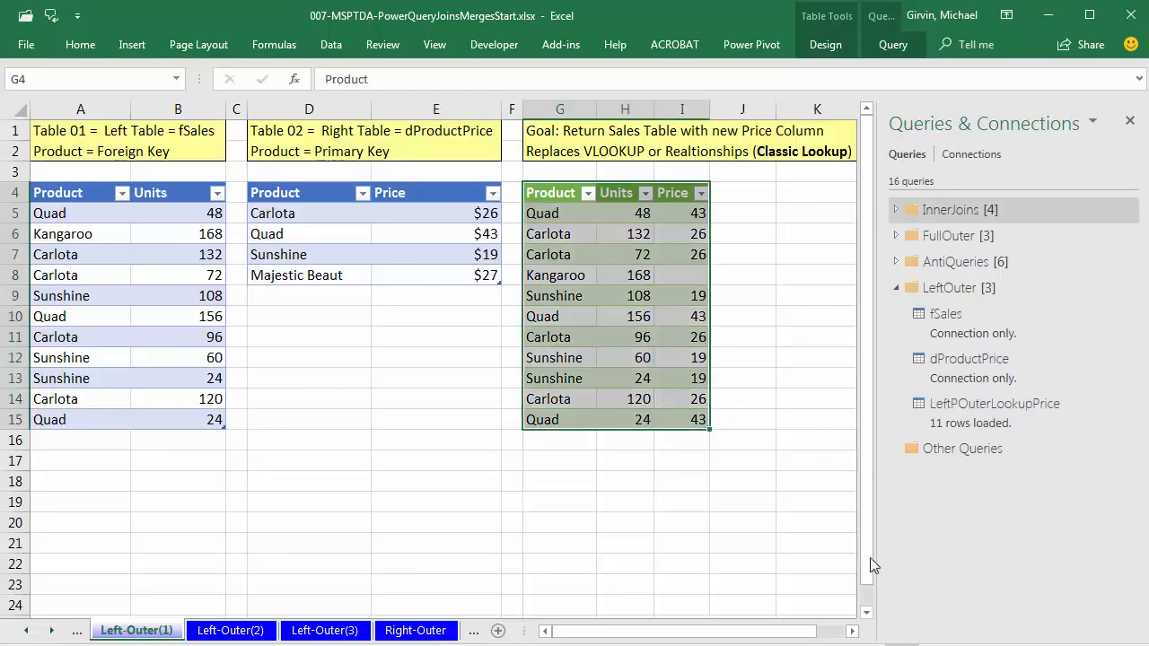
Open the Left-Outer(2) sheet and compare the Product and Color columns of the sales and price tables, including the Quad Red and Blue rows.
click(211, 631)
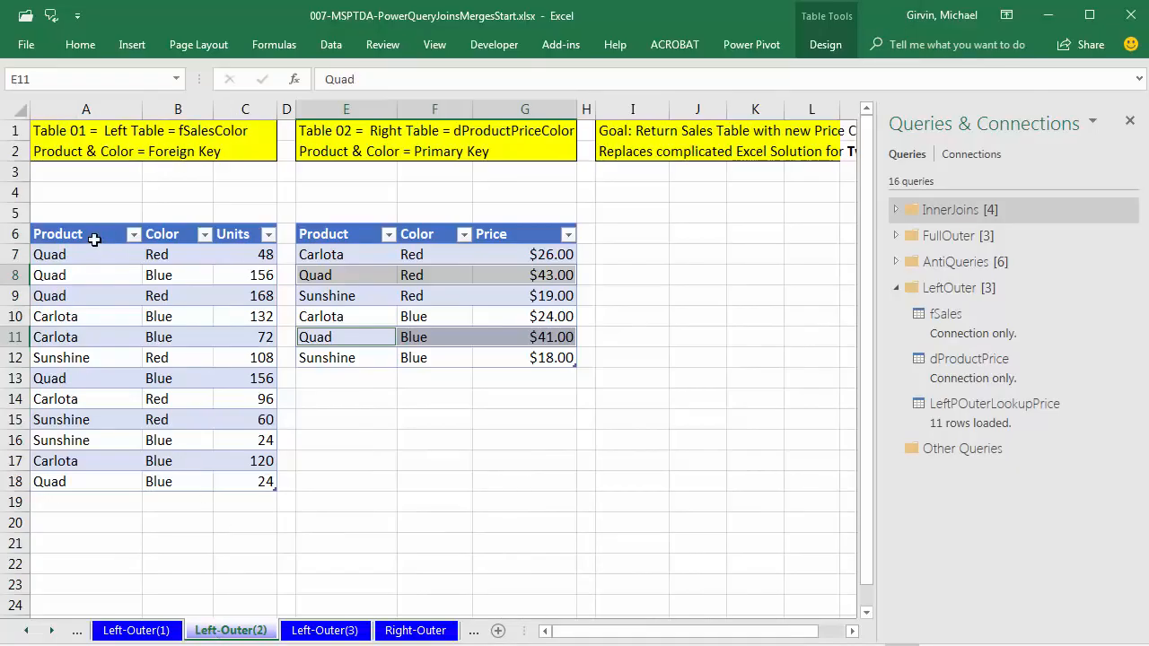
click(343, 236)
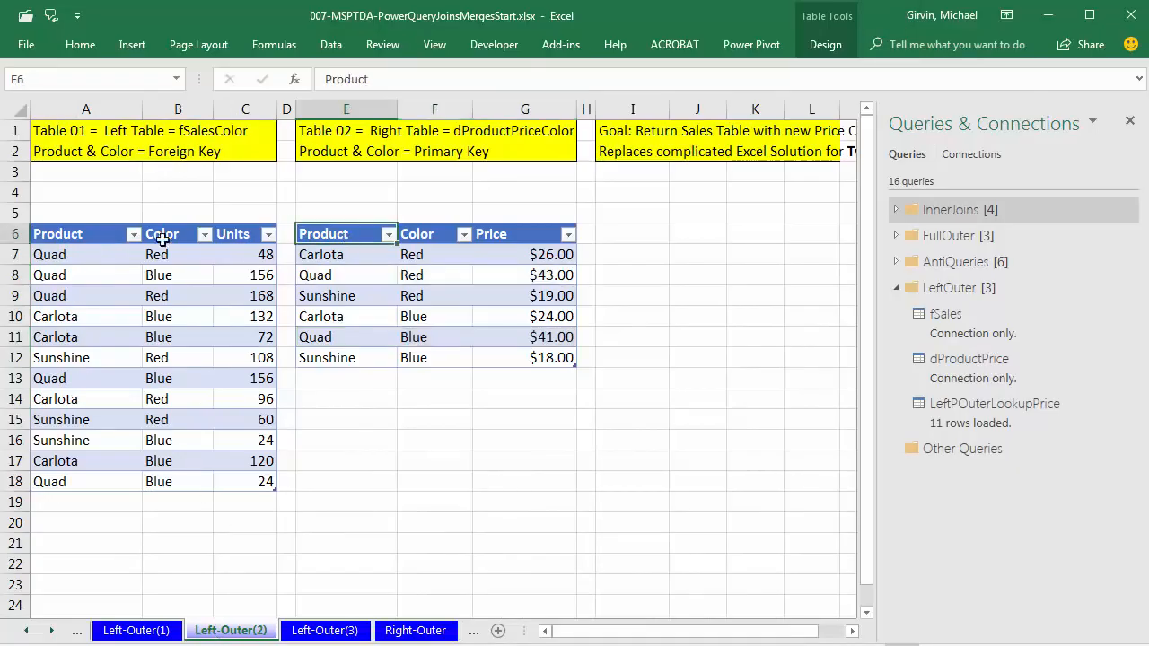
drag(99, 232, 163, 481)
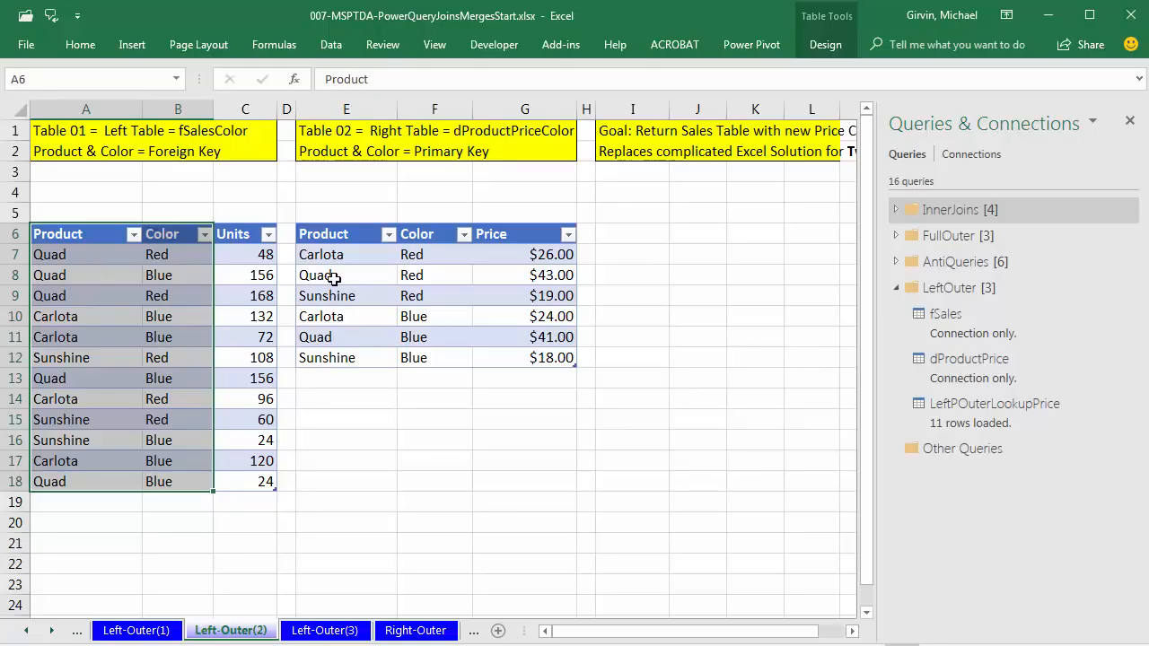
drag(336, 277, 548, 276)
drag(345, 335, 534, 345)
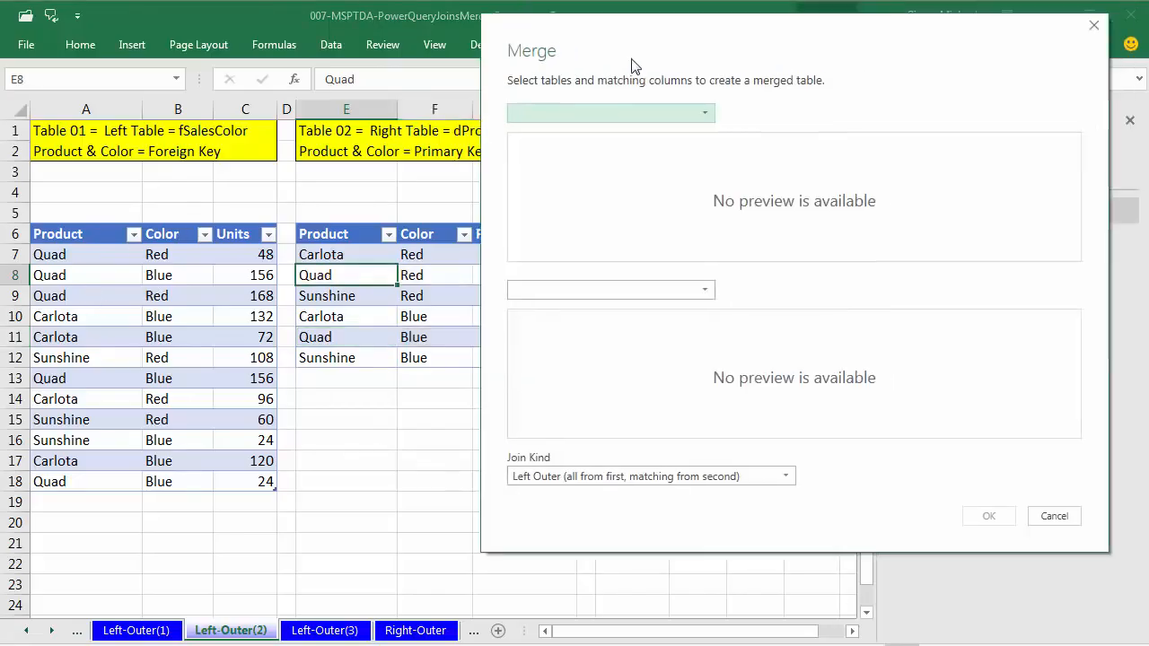
Set fSalesColor as the first table of the new merge, with Product and Color as its matching columns in that order.
drag(633, 64, 392, 81)
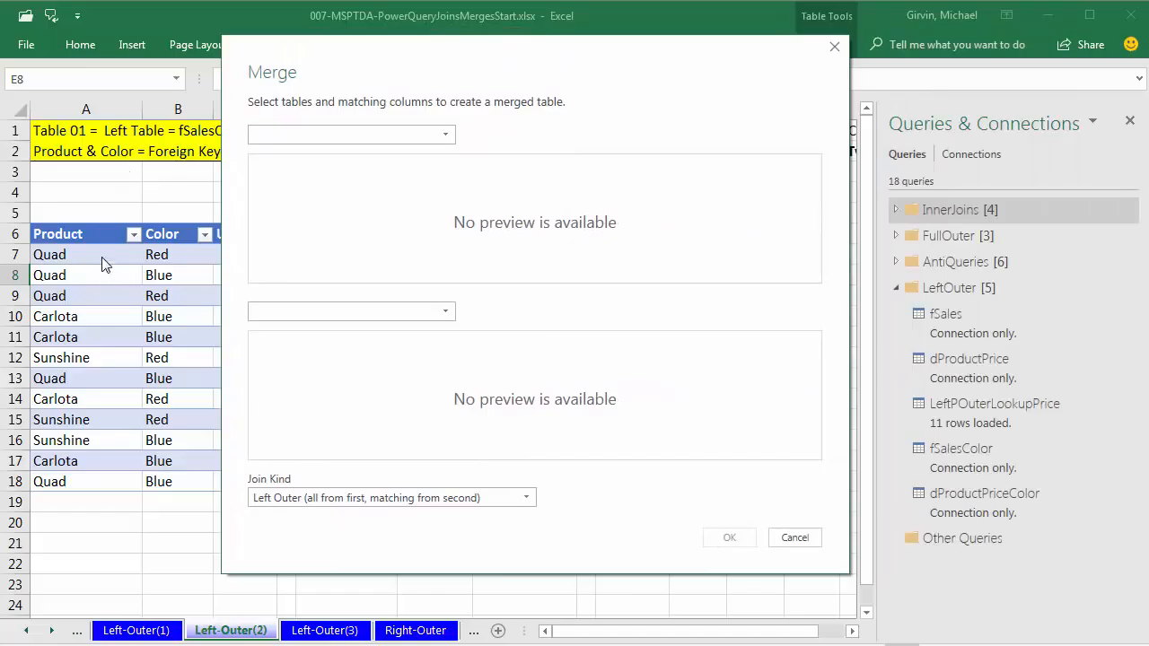
click(445, 135)
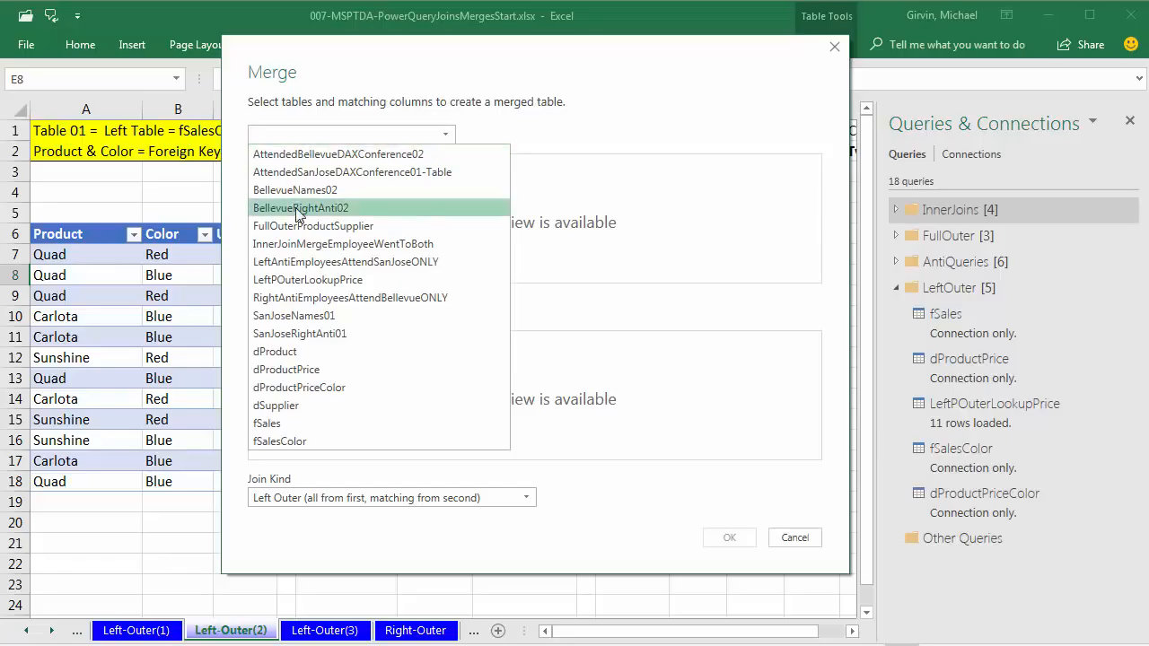
click(322, 443)
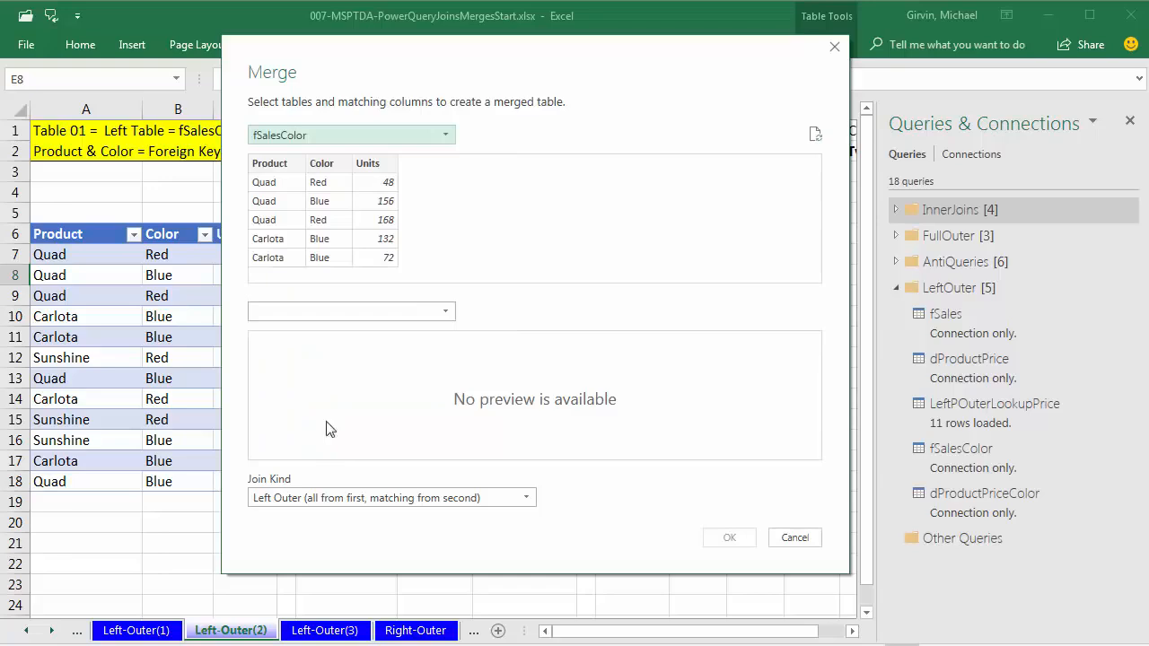
click(285, 171)
key(shift)
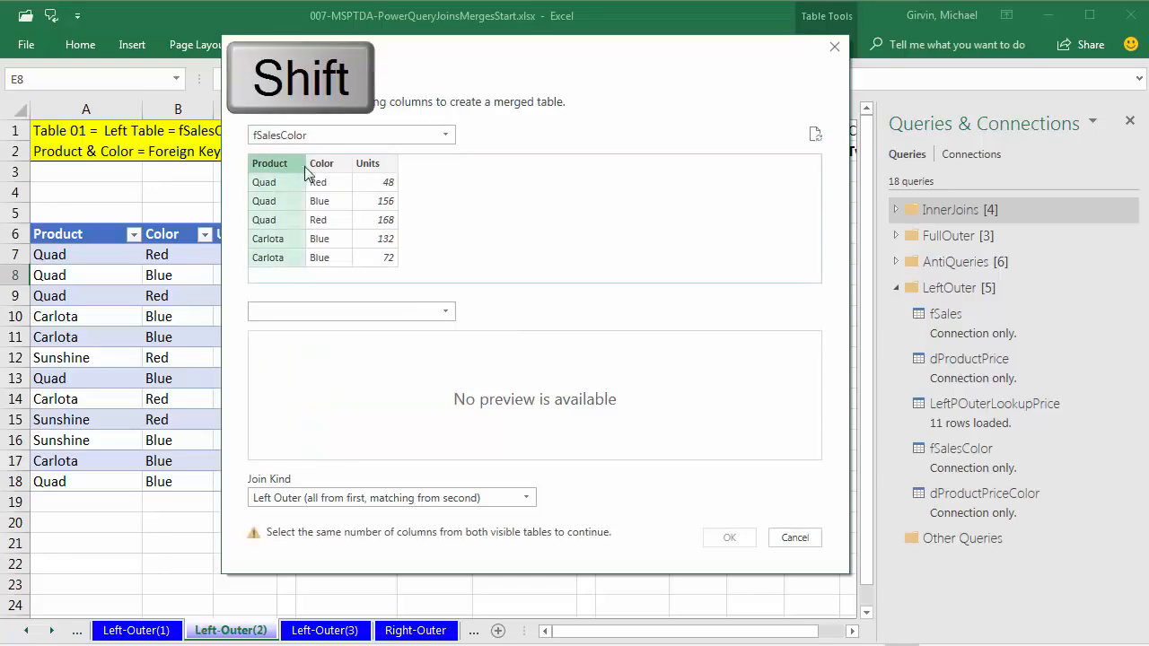
shift+click(328, 171)
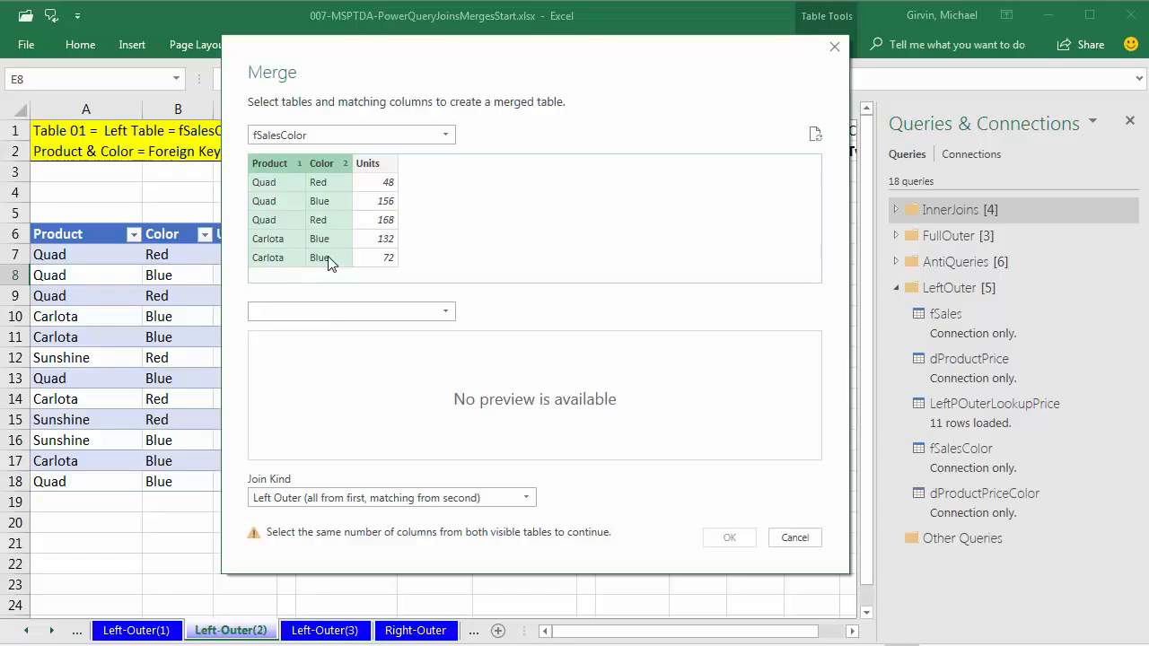
Set dProductPriceColor as the second merge table, matched on Product and Color in that order, and create the Left Outer merge.
click(313, 316)
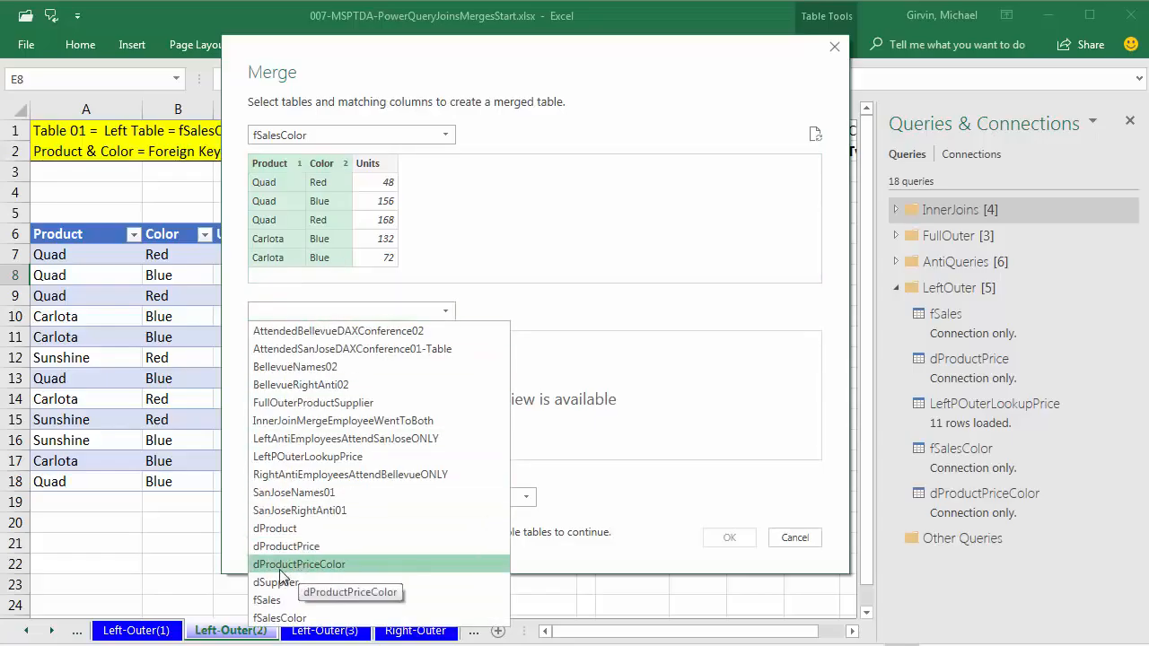
click(332, 565)
click(271, 341)
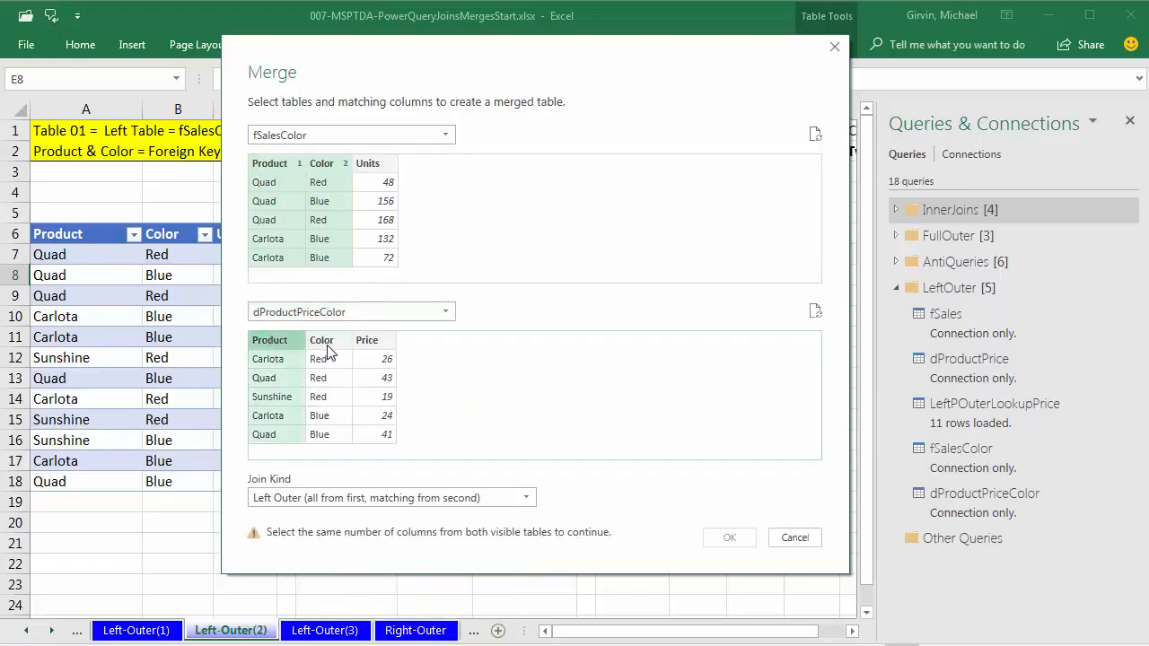
ctrl+click(324, 348)
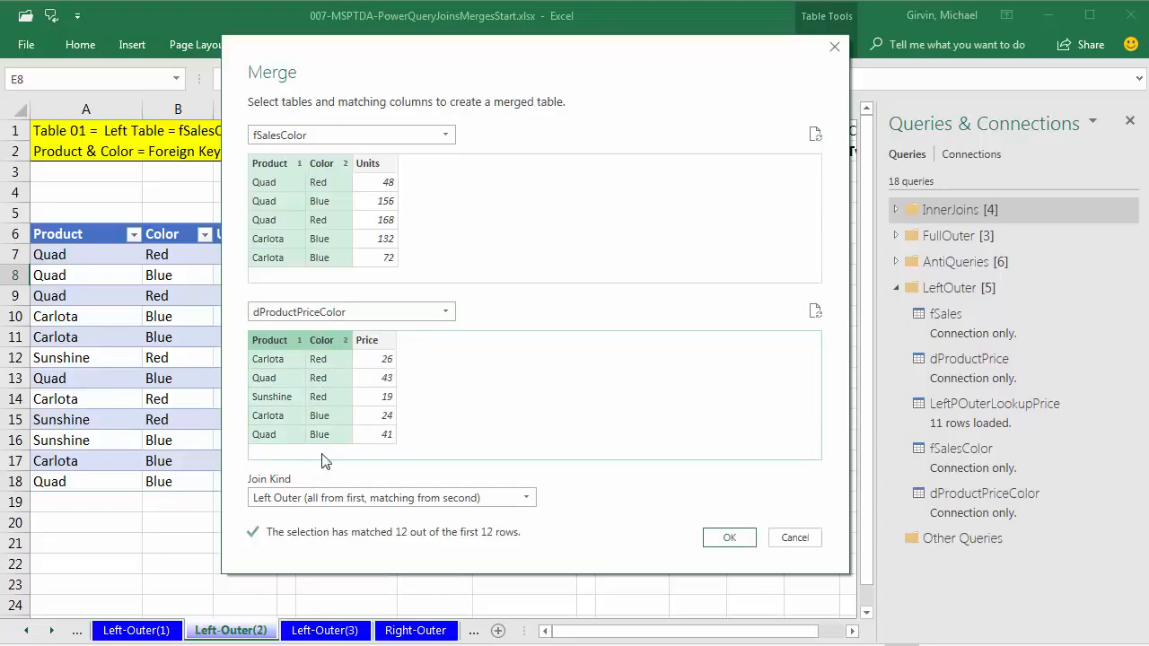
click(729, 537)
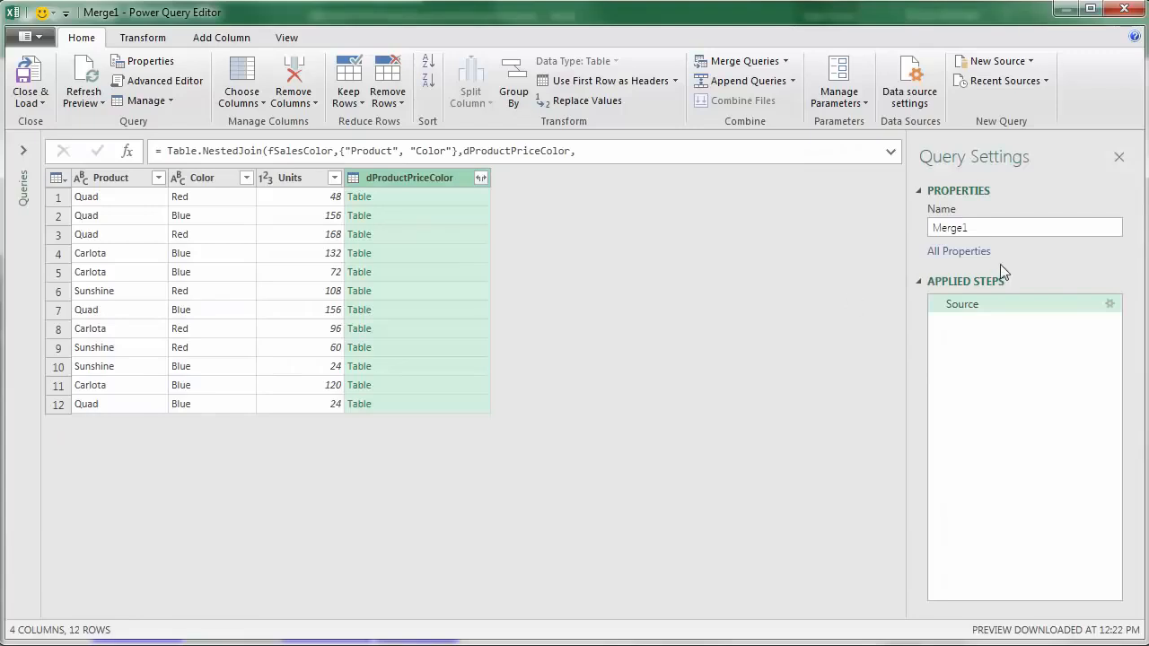
Name the query LeftOuterTwoLookupValues, and preview the nested dProductPriceColor tables of the first two rows.
drag(979, 230, 898, 221)
key(ctrl+v)
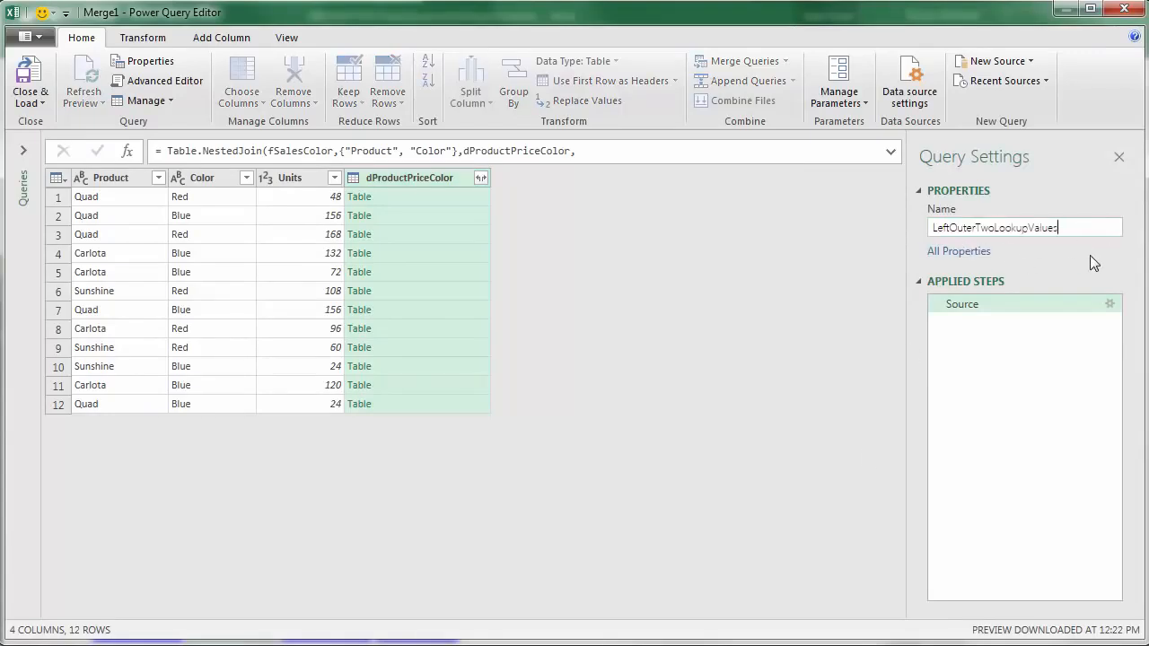
key(Return)
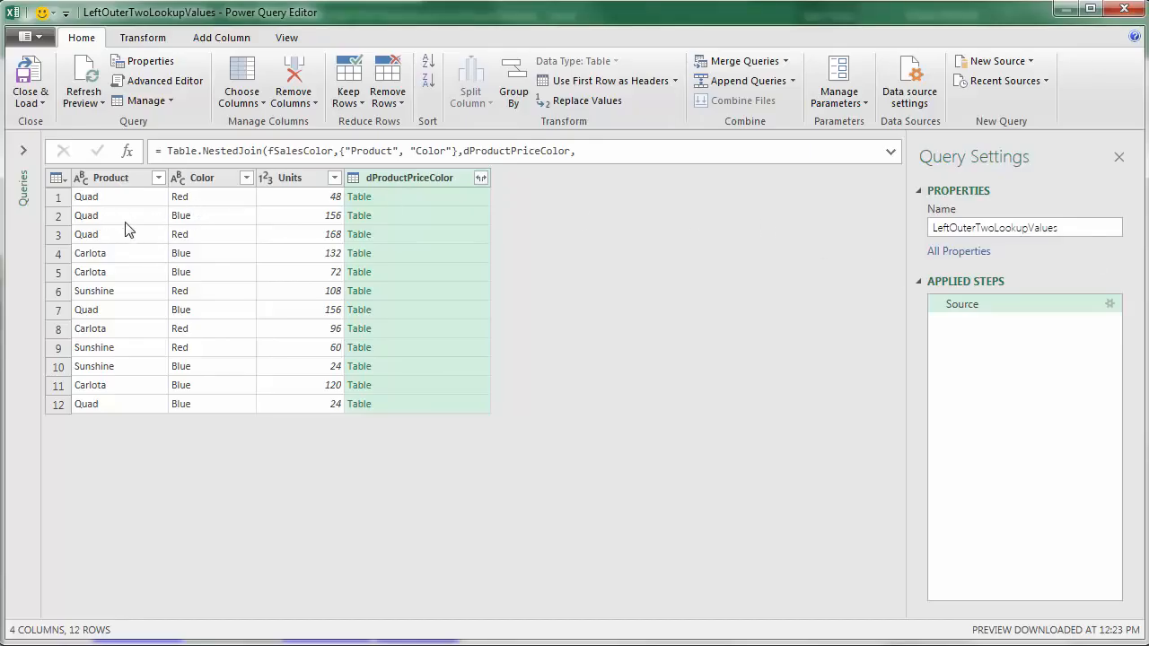
click(428, 199)
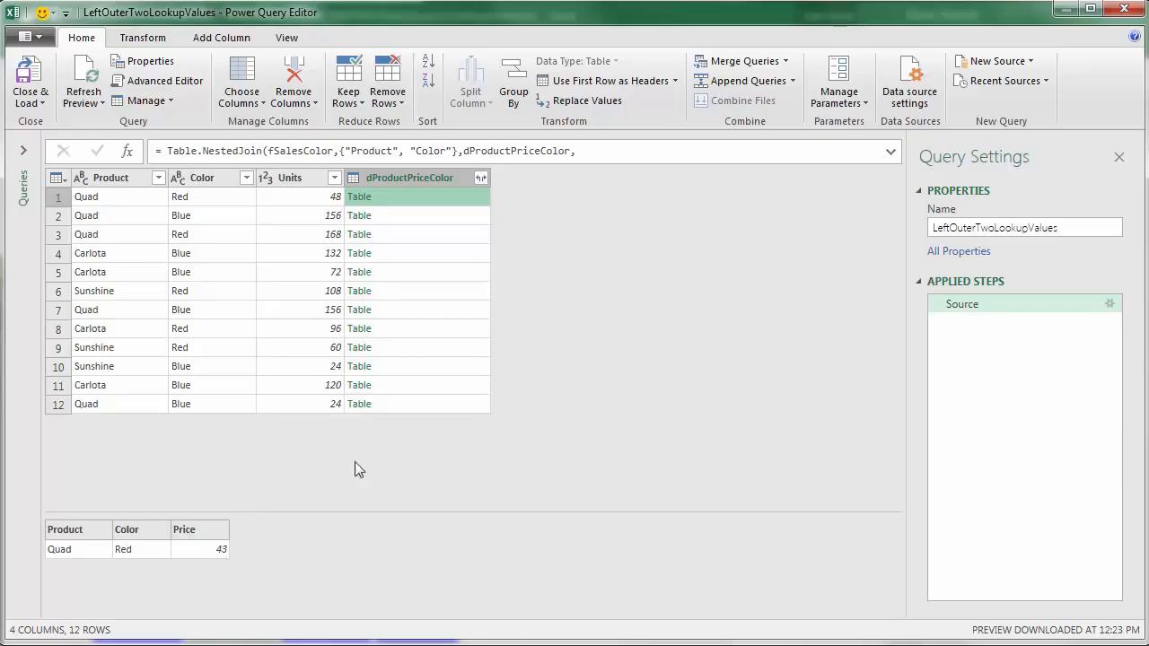
click(457, 226)
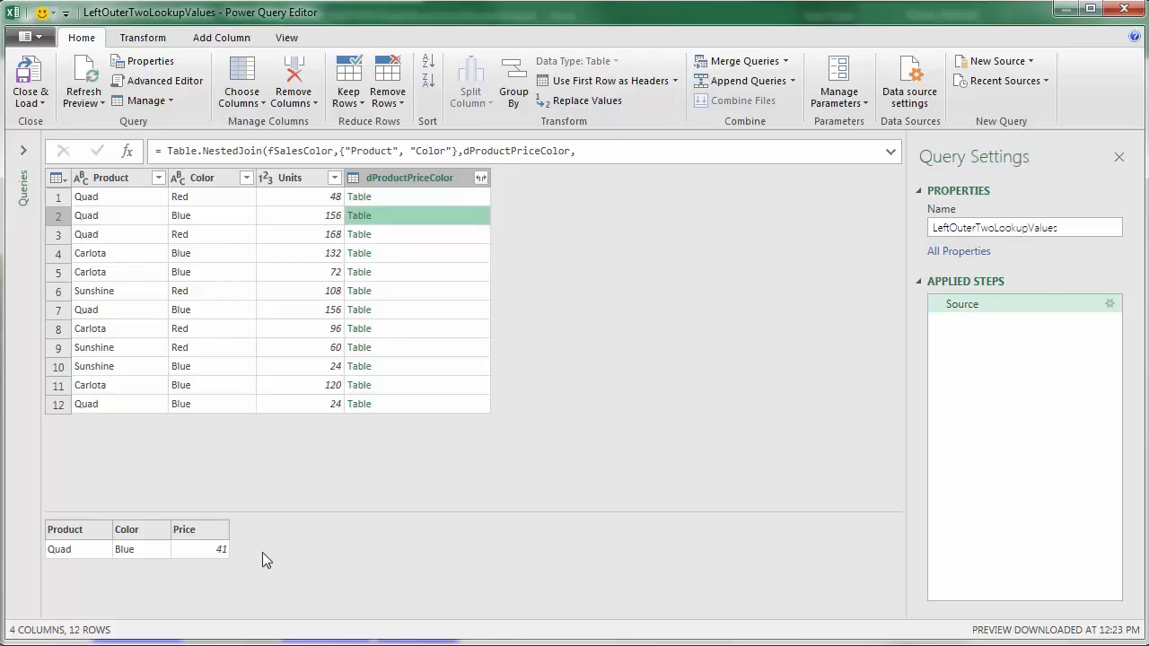
Expand the nested dProductPriceColor column to return only Price, without the original column name as prefix.
click(481, 179)
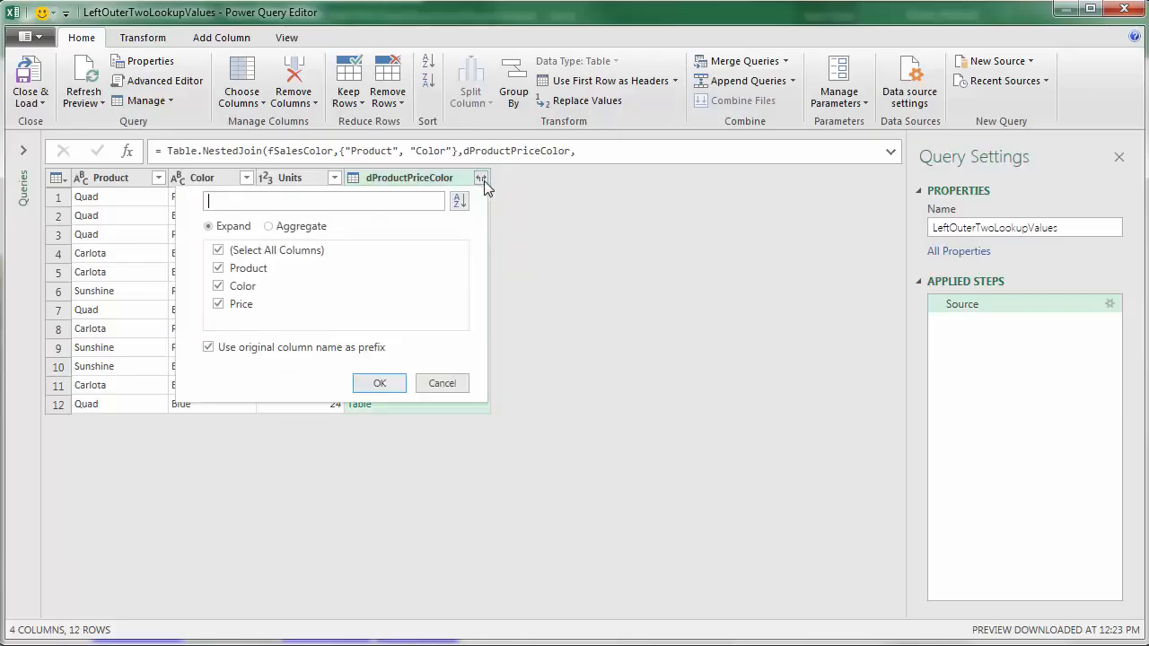
click(219, 251)
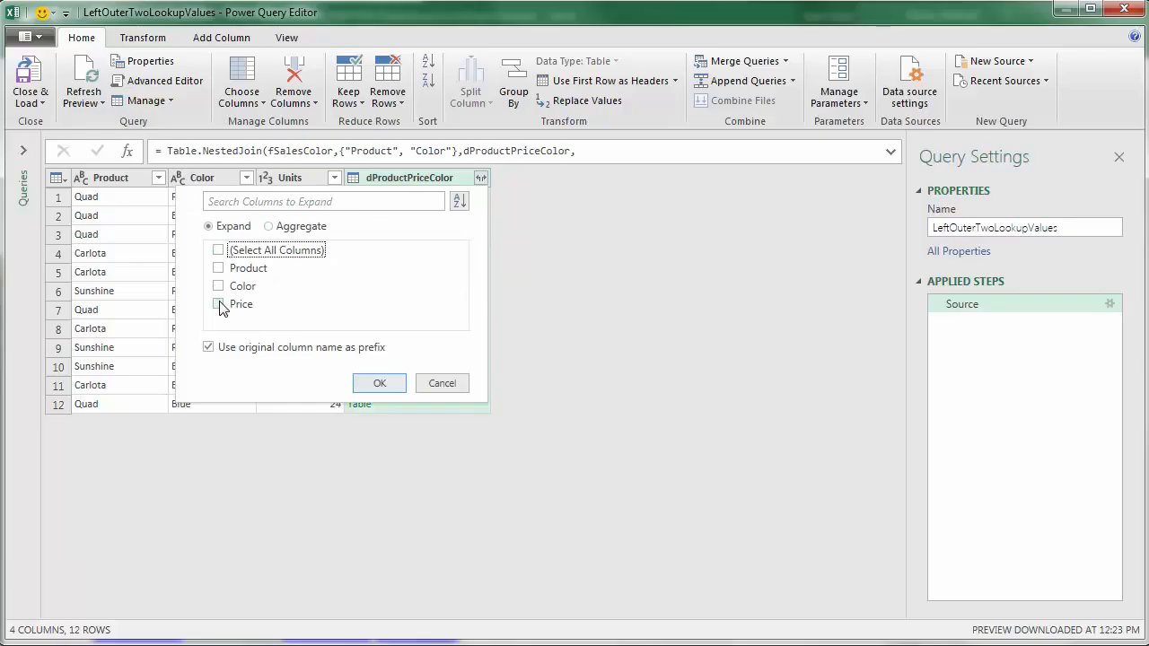
click(219, 305)
click(209, 348)
click(375, 387)
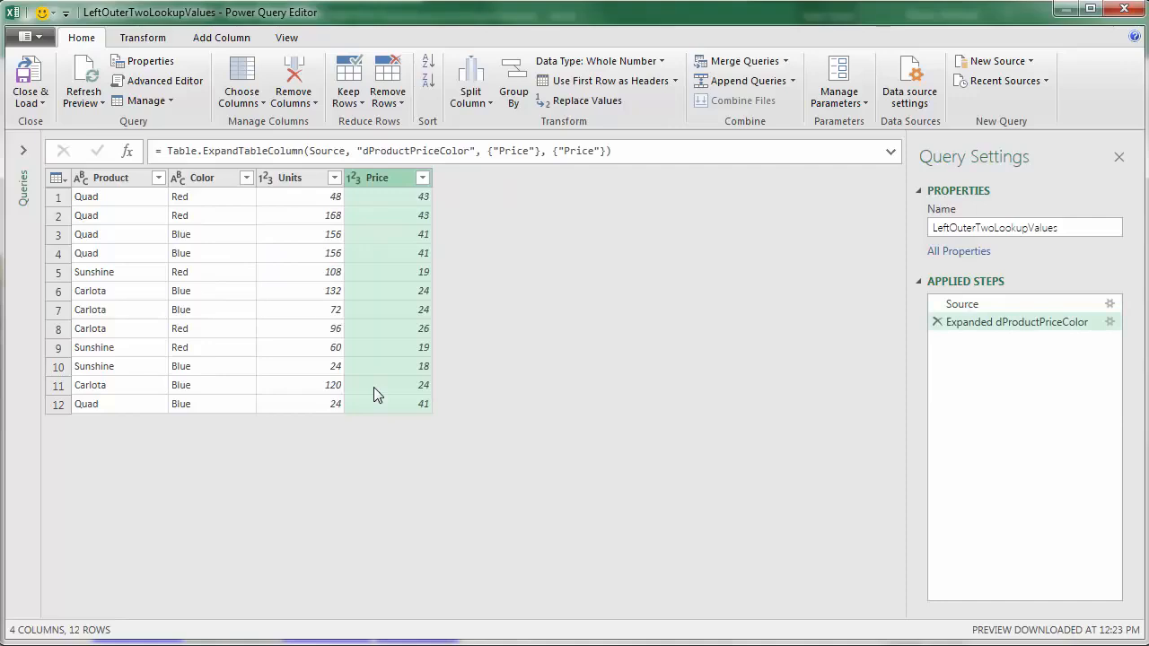
Load the two-column lookup result as a table on the existing Left-Outer(2) sheet, starting at cell I6.
click(44, 101)
click(47, 143)
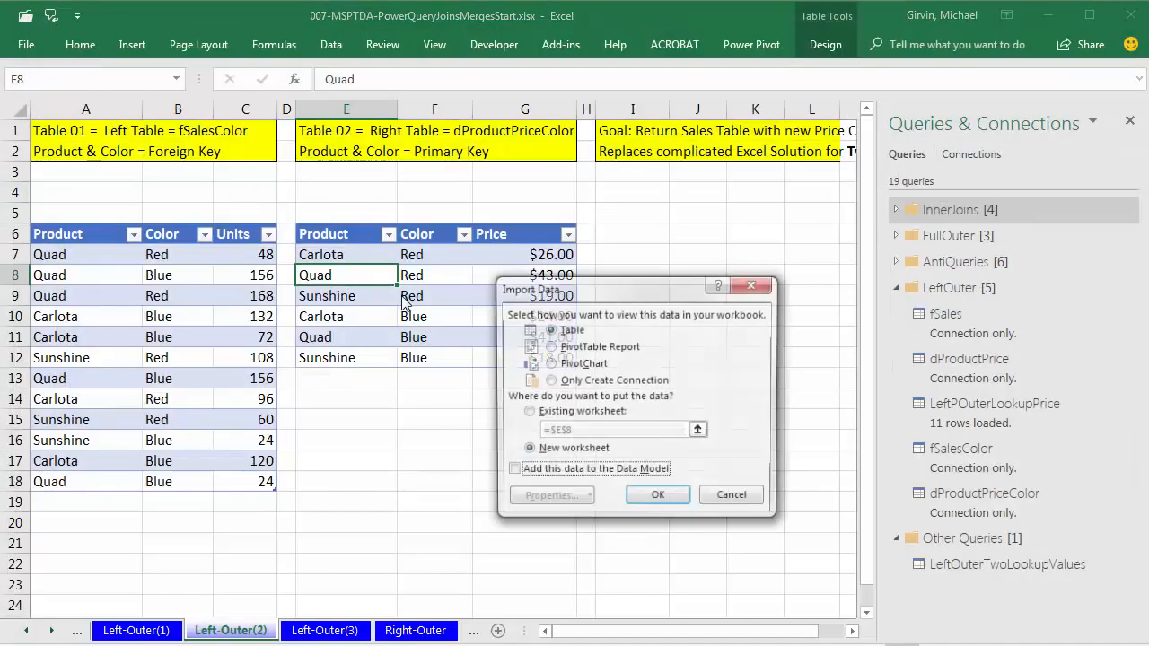
click(624, 237)
click(657, 498)
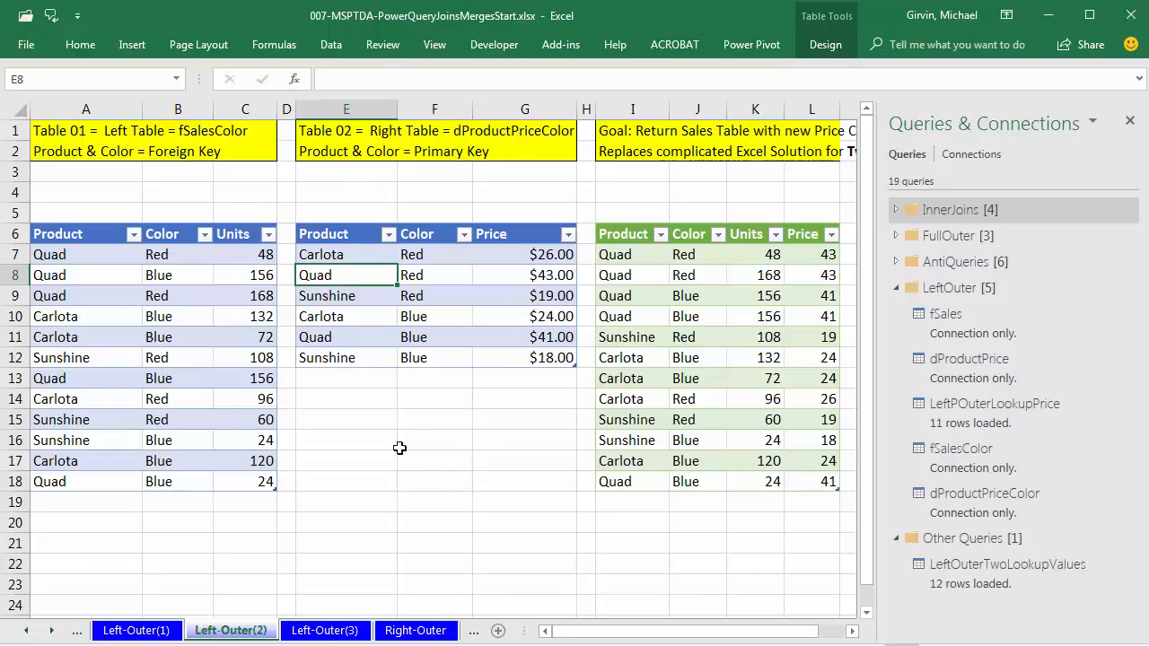
Open the Left-Outer(3) sheet and compare the invoice-level table with the line-item rows of the first invoice.
click(339, 632)
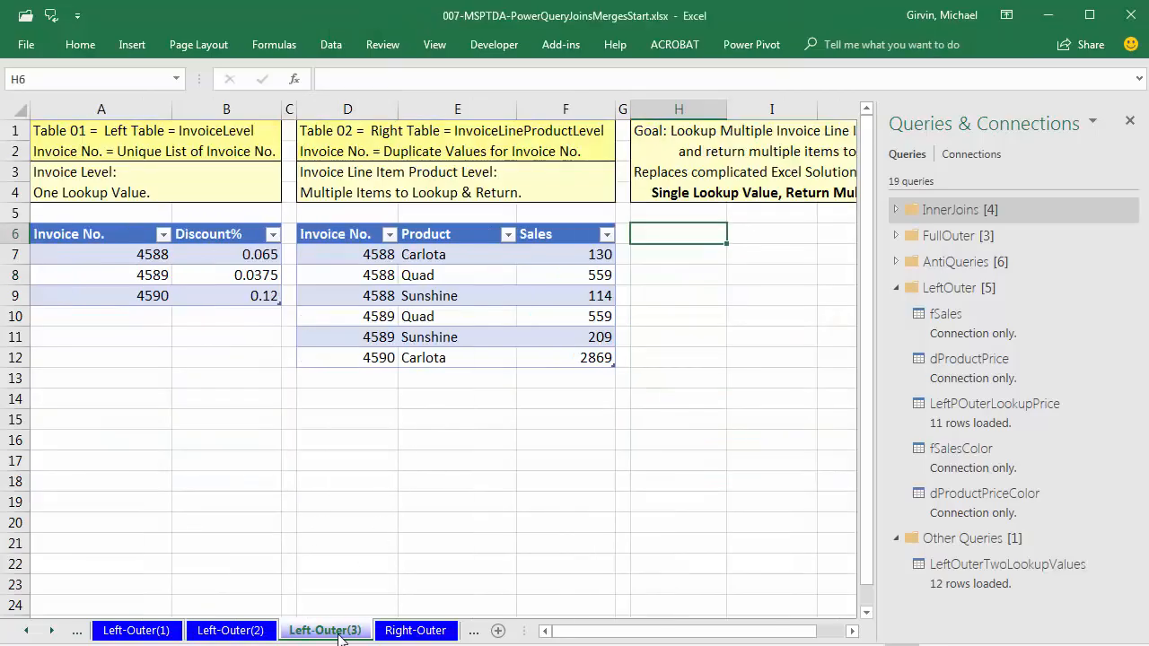
click(156, 254)
drag(348, 254, 549, 311)
drag(391, 260, 573, 305)
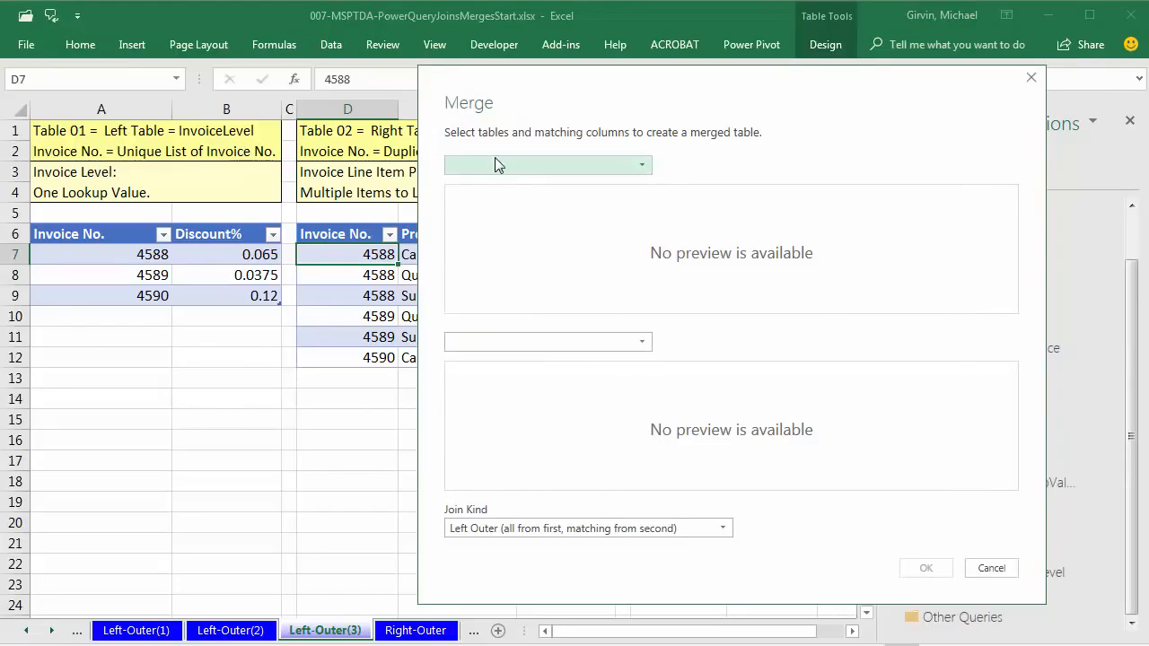
Set InvoiceLevel as the first table of the new merge, with Invoice No. as its matching column.
click(641, 167)
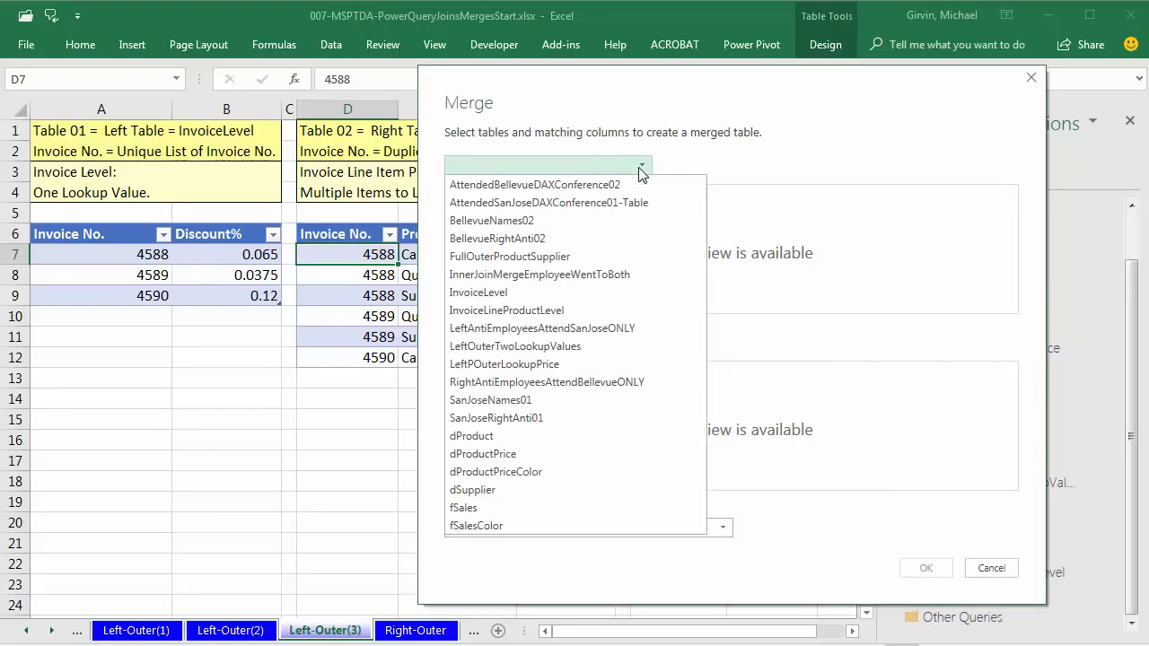
click(528, 295)
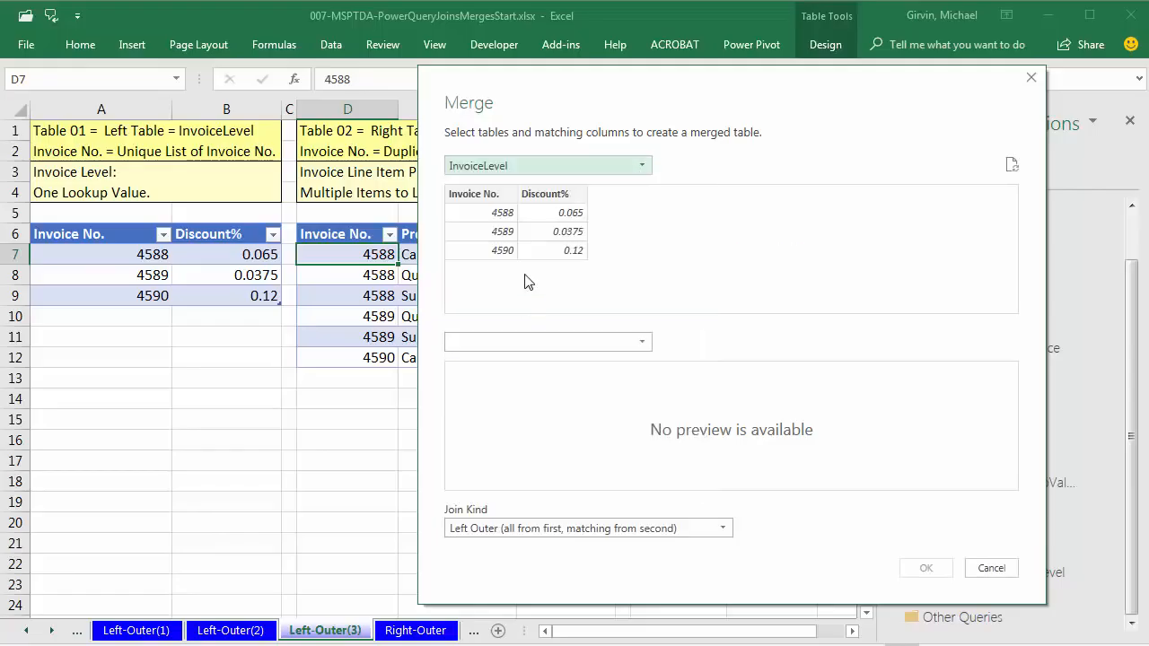
click(481, 196)
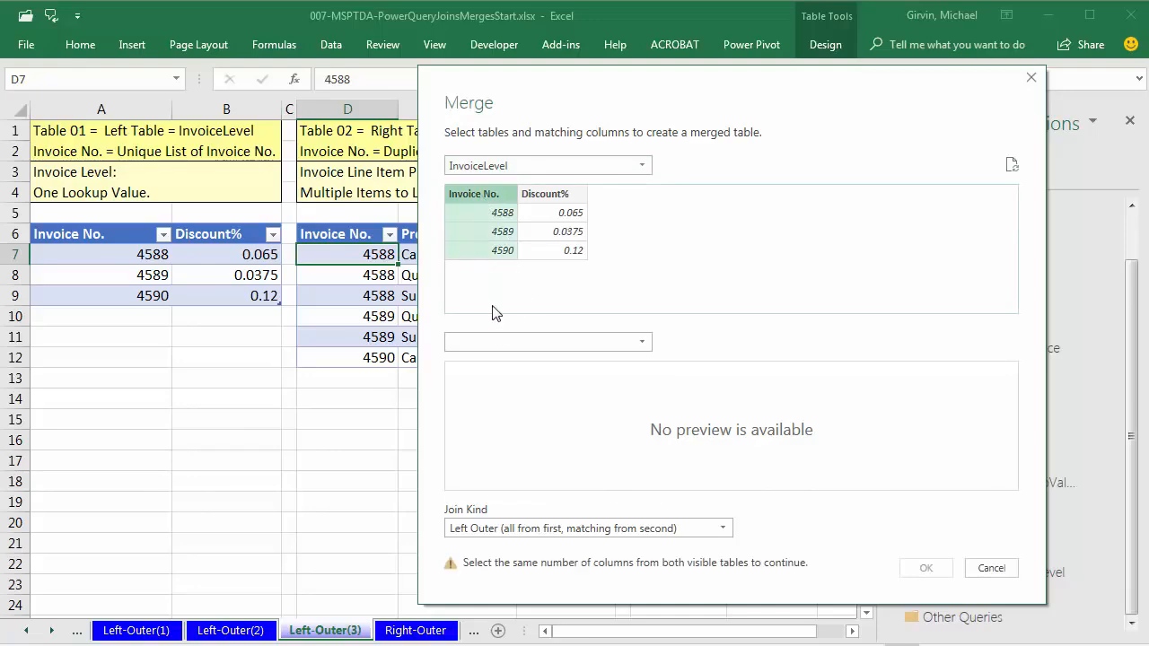
Set InvoiceLineProductLevel as the second merge table, matched on Invoice No., and create the Left Outer merge.
click(507, 342)
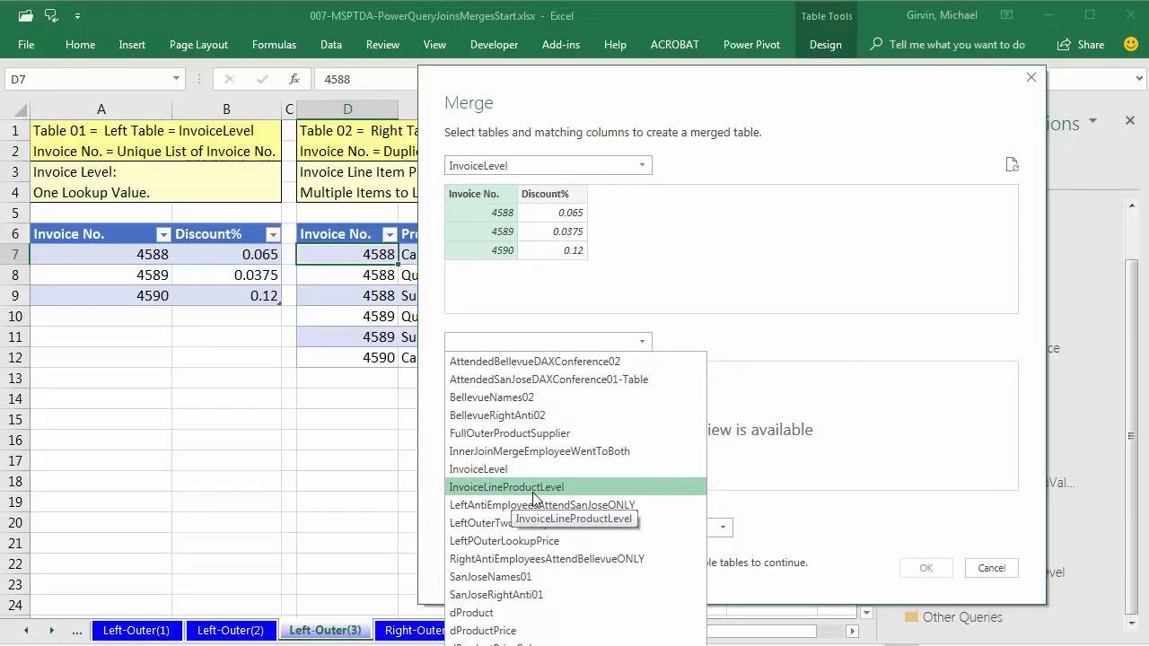
click(588, 493)
click(482, 371)
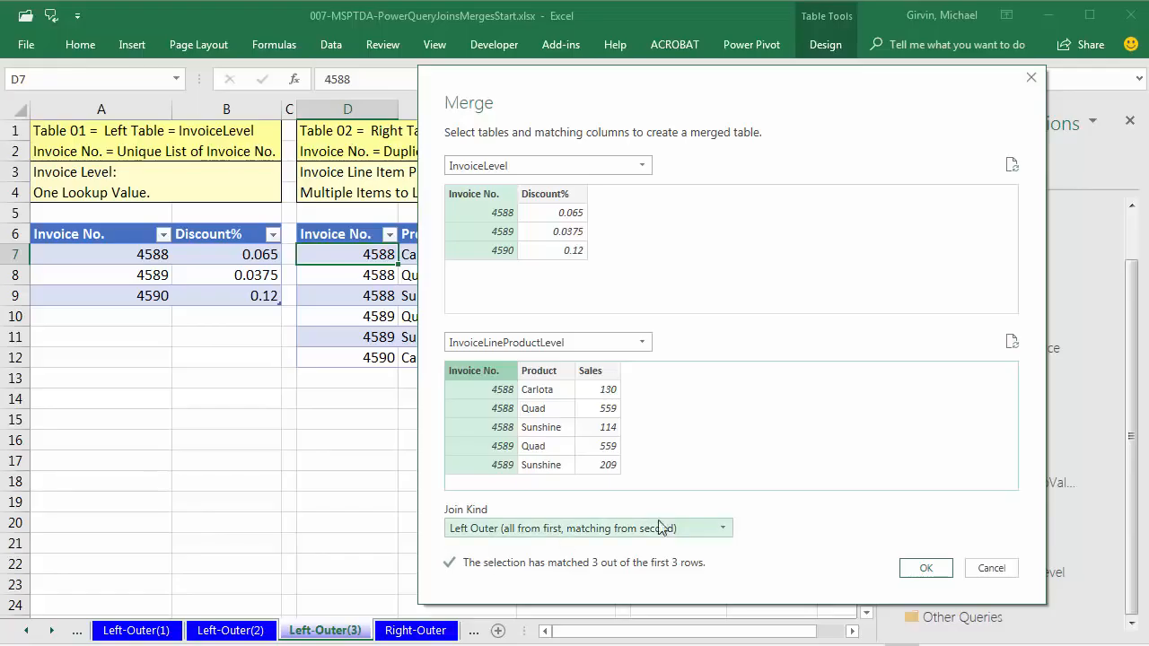
click(922, 571)
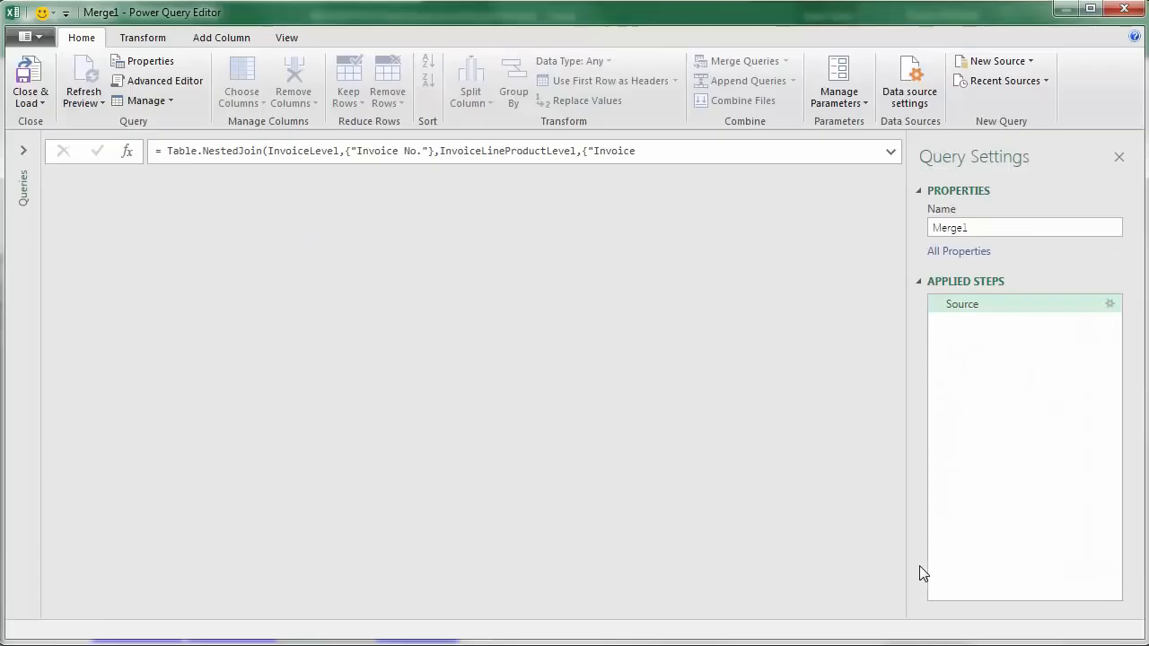
Name the merged query LeftOuterPullInvoiceLevel.
click(989, 227)
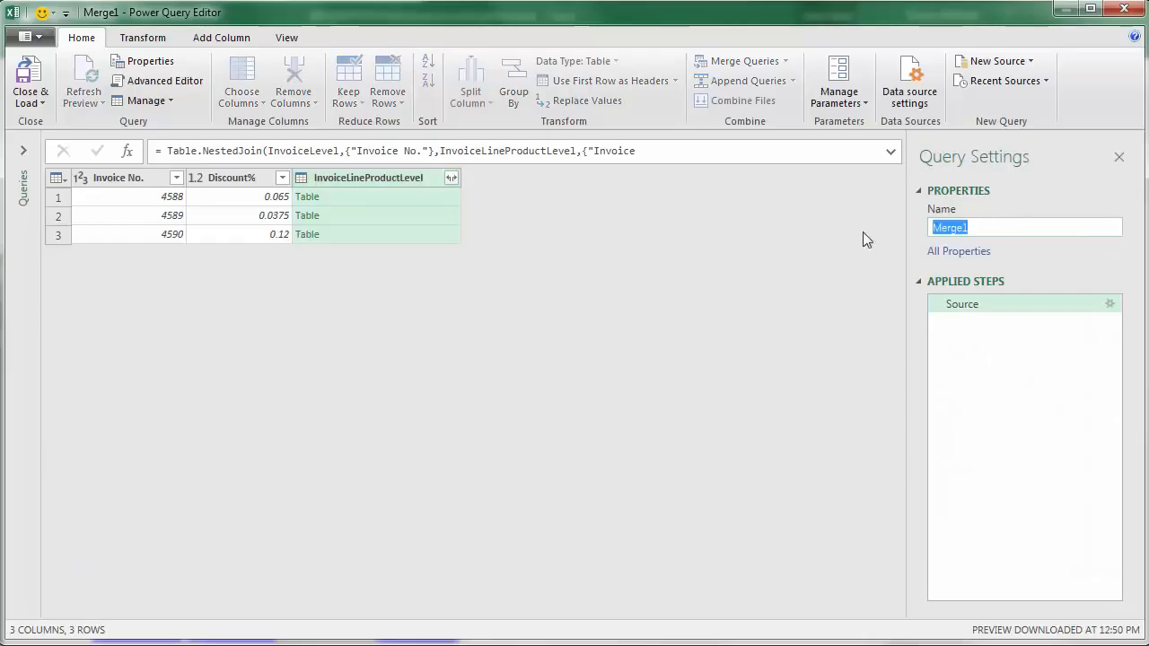
key(ctrl+v)
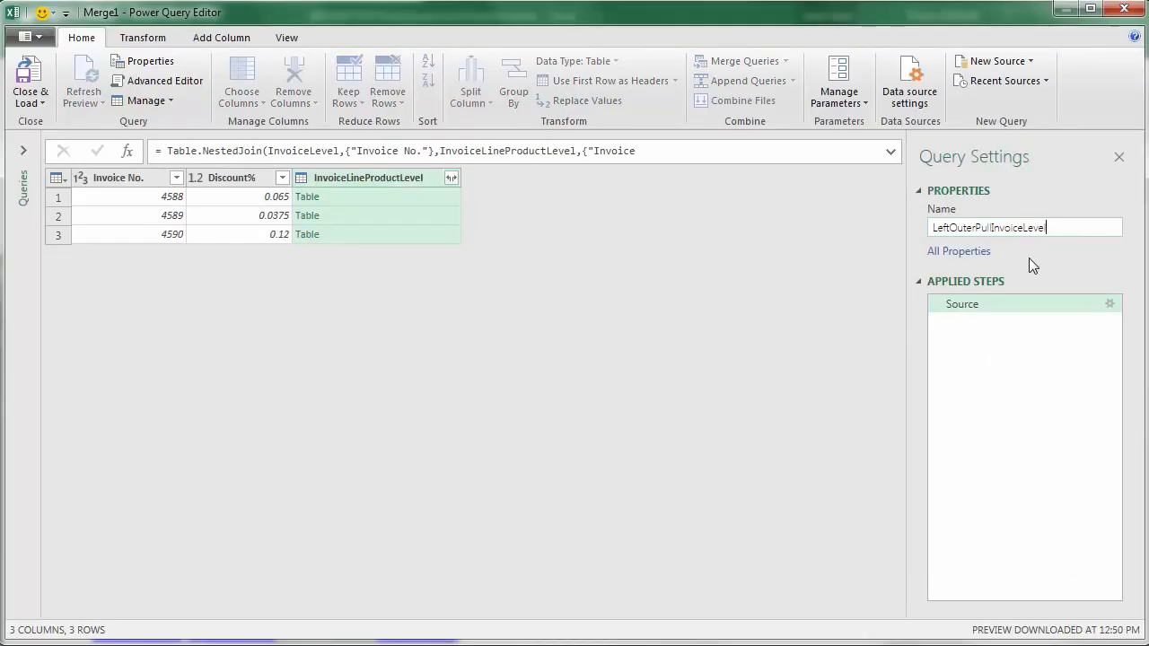
key(Return)
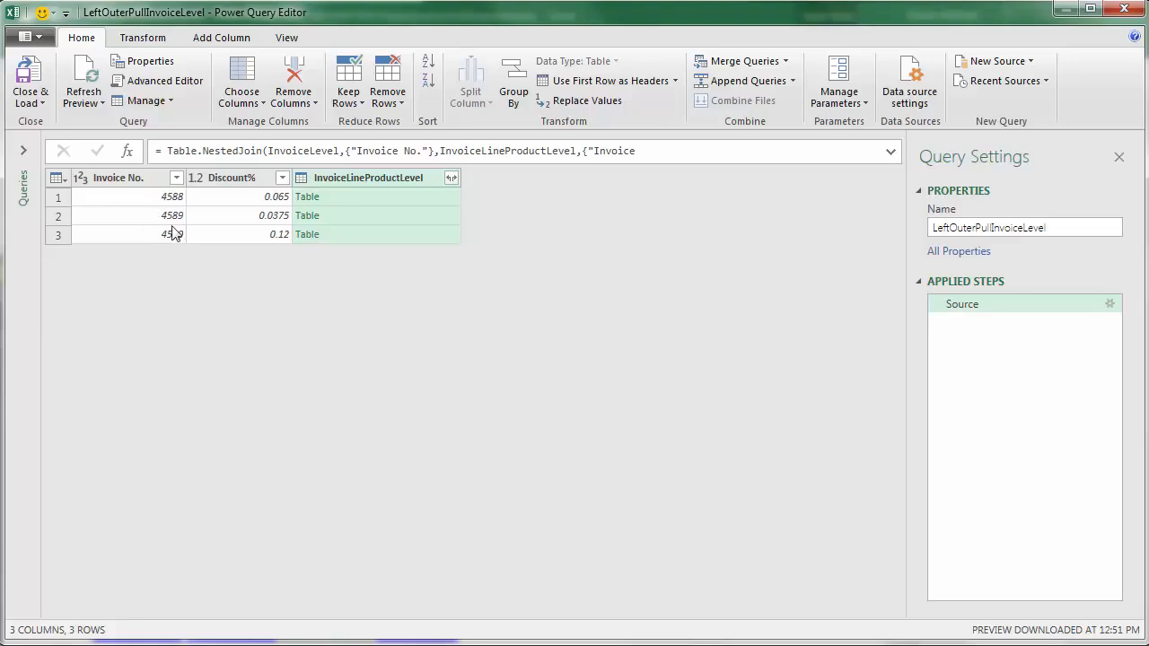
Preview the nested InvoiceLineProductLevel table of the first invoice and look at the column's expand options without applying them.
click(385, 196)
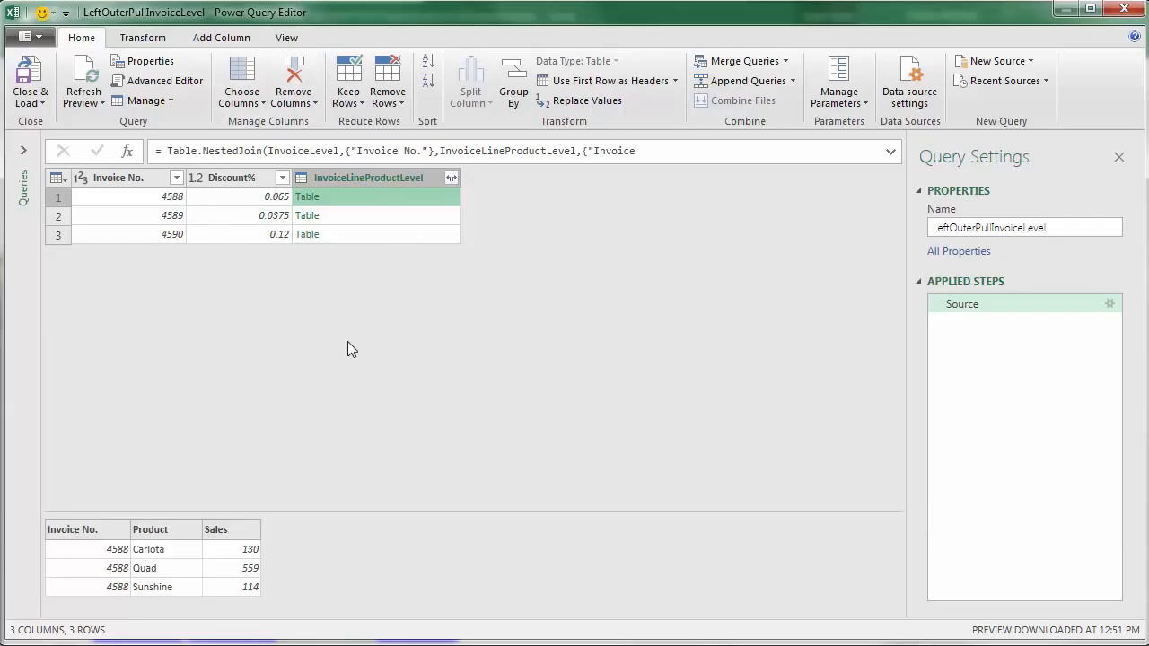
click(452, 179)
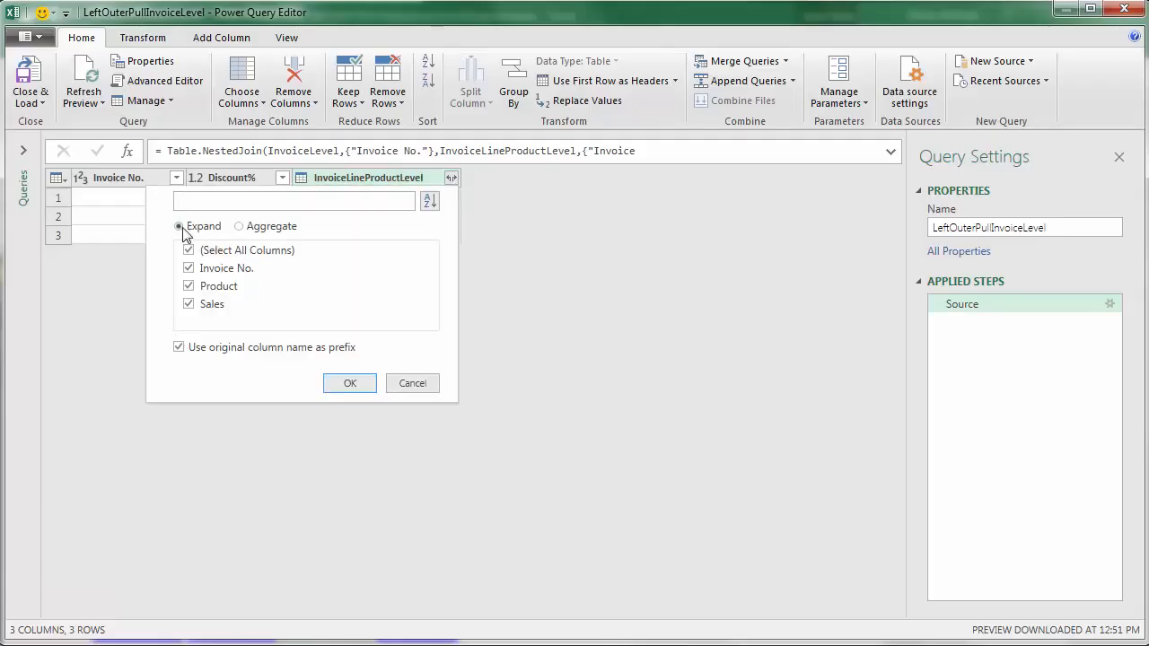
click(405, 384)
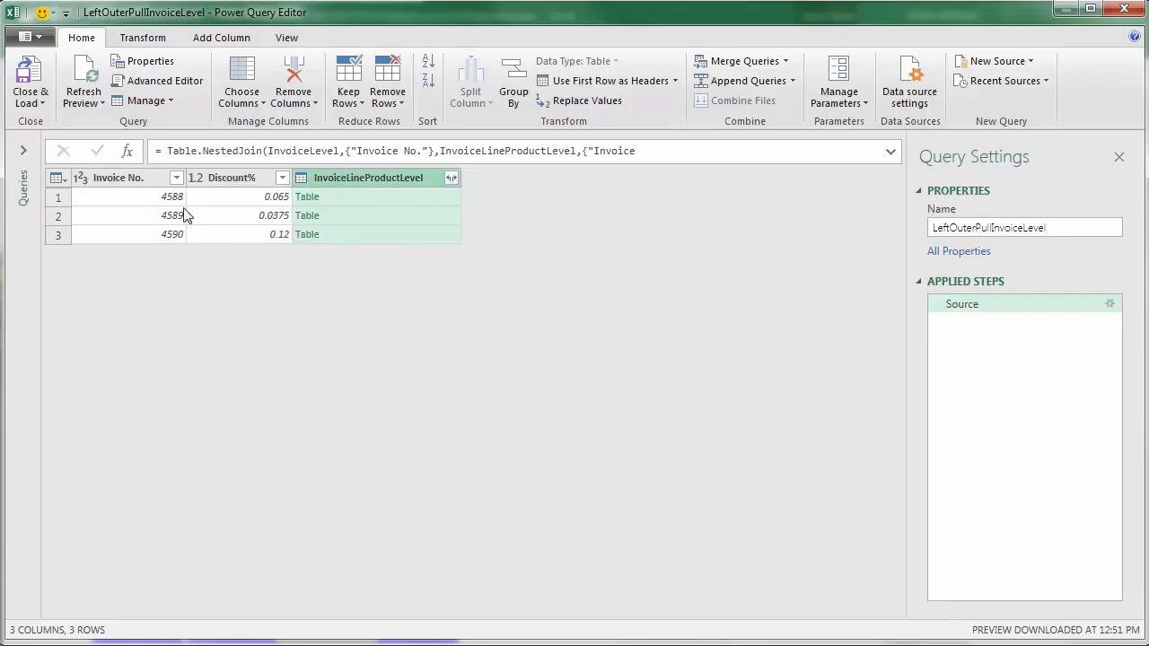
click(345, 199)
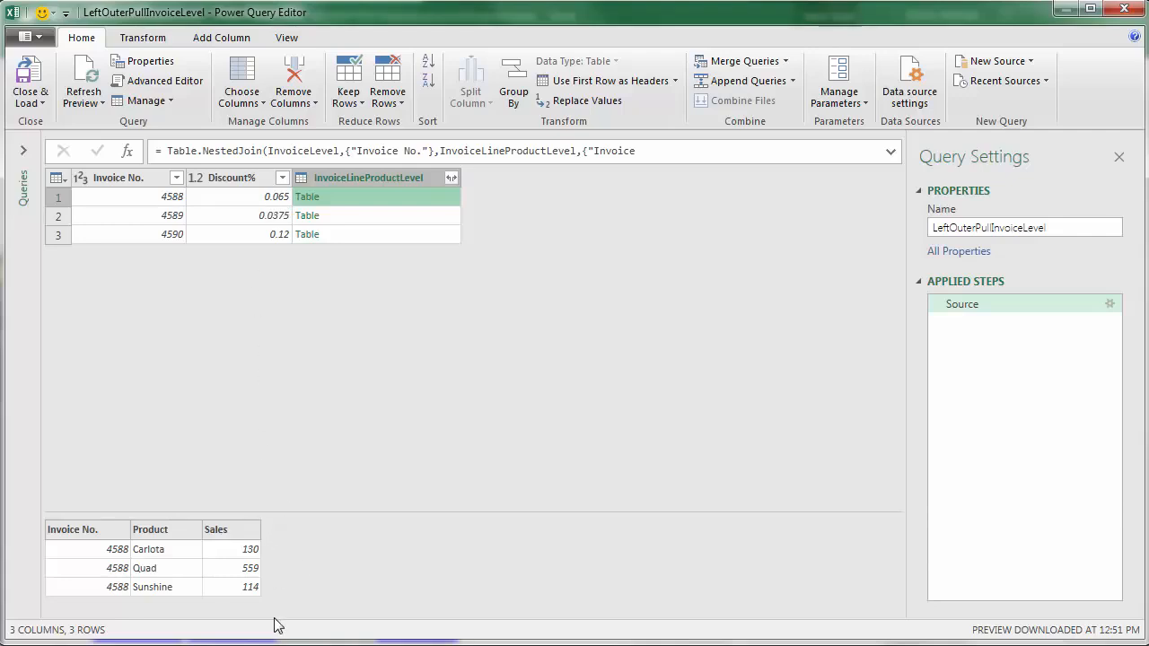
Aggregate InvoiceLineProductLevel as Sum of Sales without the original column name as prefix, and set the resulting column's data type to Currency.
click(451, 178)
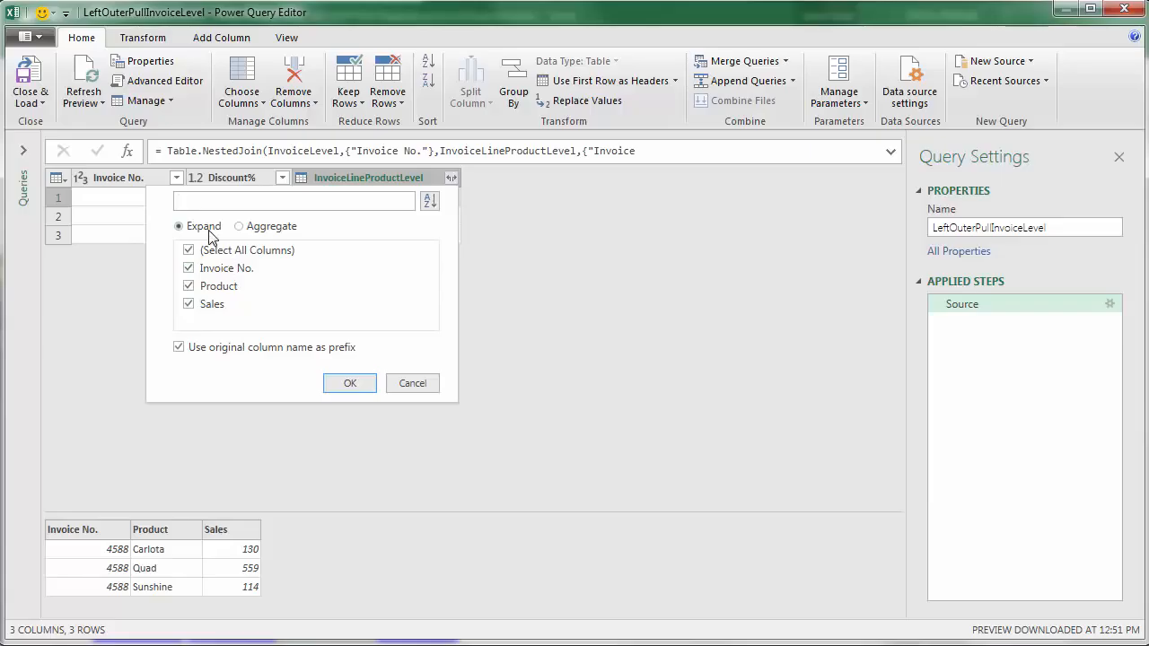
click(238, 226)
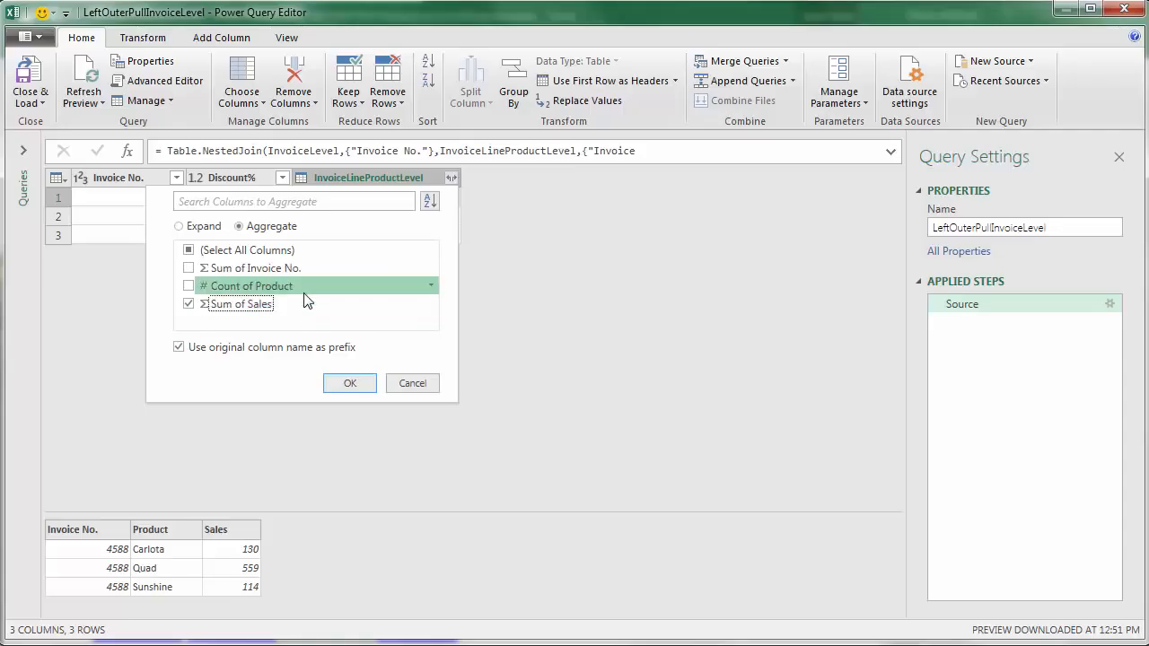
click(178, 347)
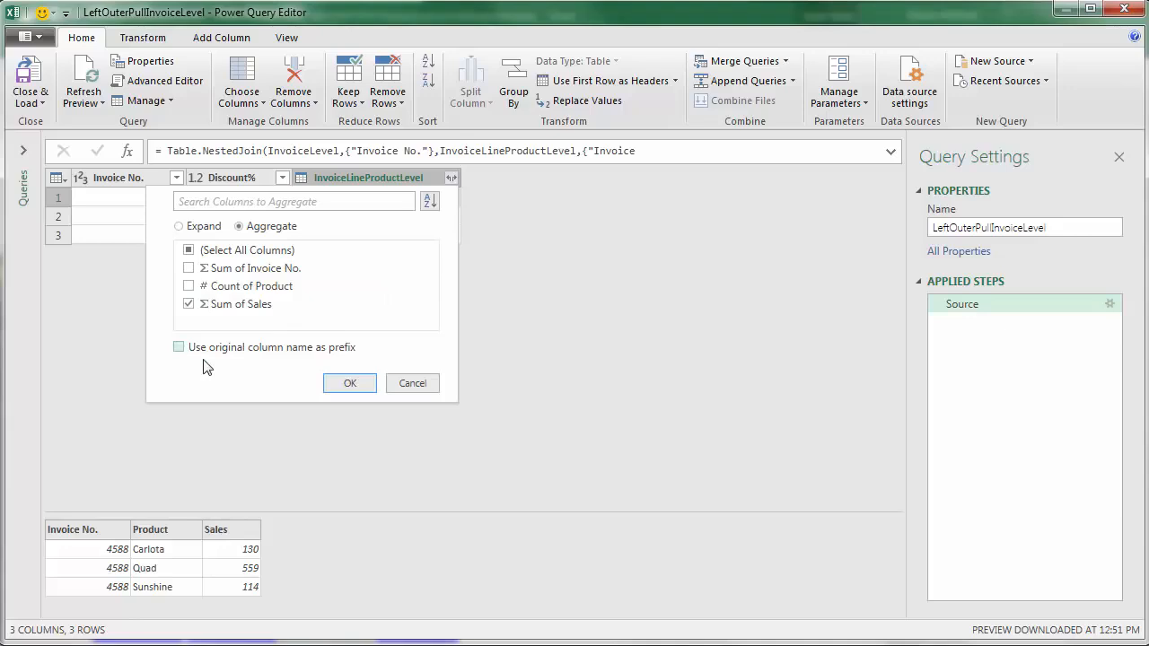
click(355, 383)
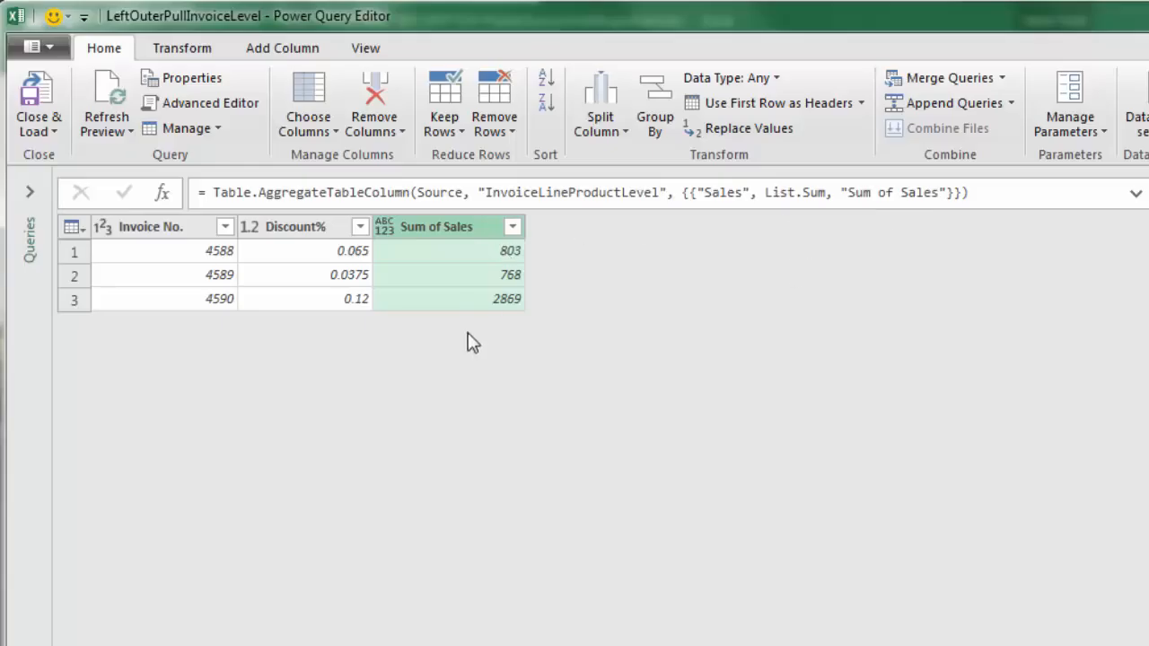
click(385, 230)
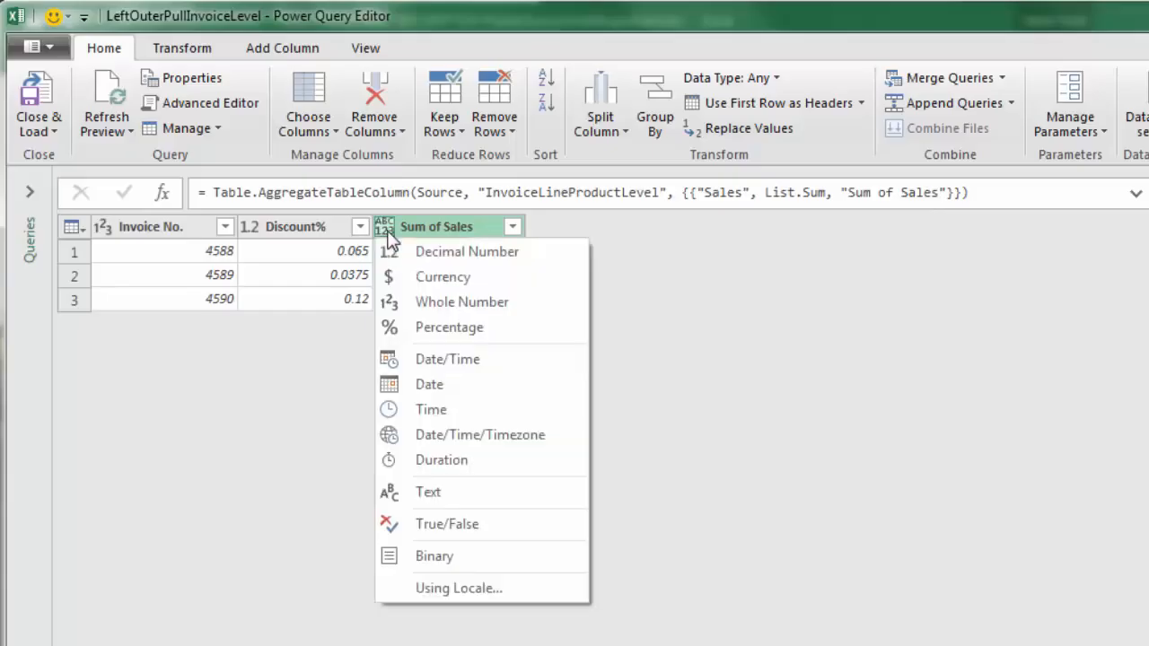
click(432, 280)
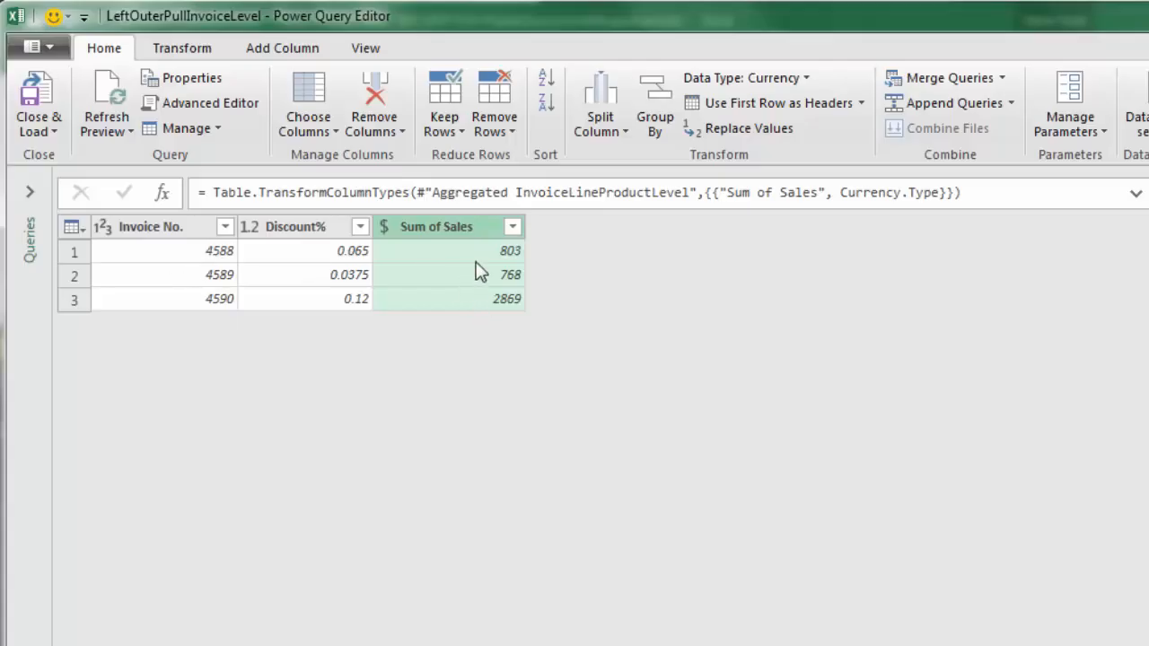
Load the aggregated invoice query as a table on the existing Left-Outer(3) sheet, starting at cell H6.
click(40, 126)
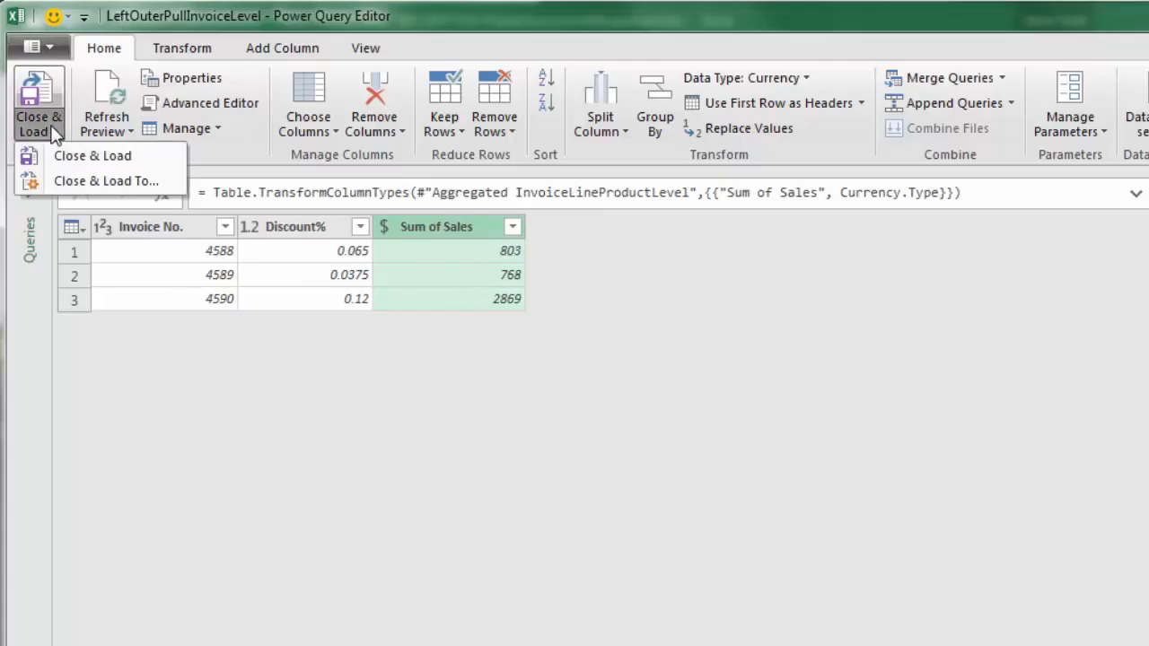
click(49, 191)
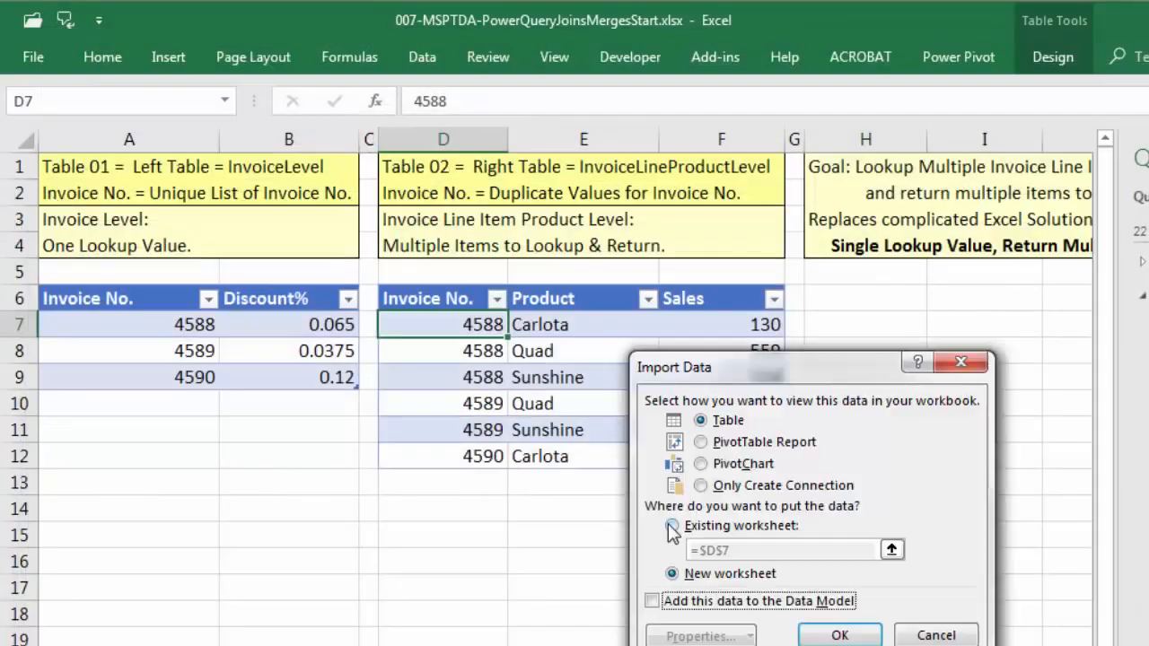
click(815, 302)
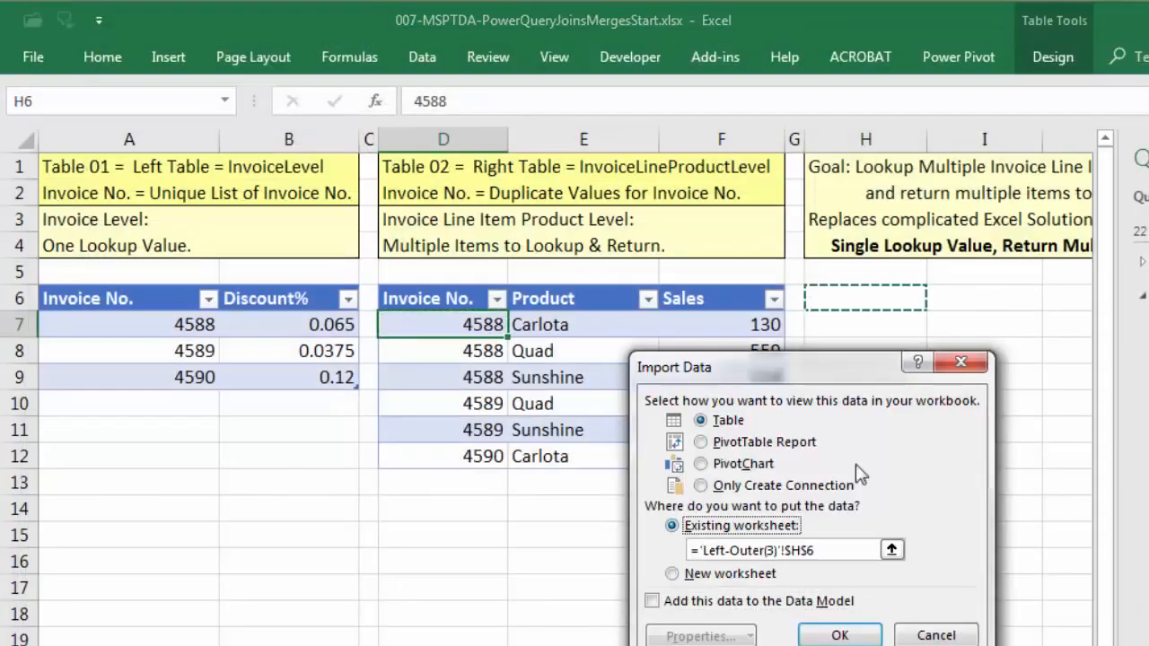
click(839, 634)
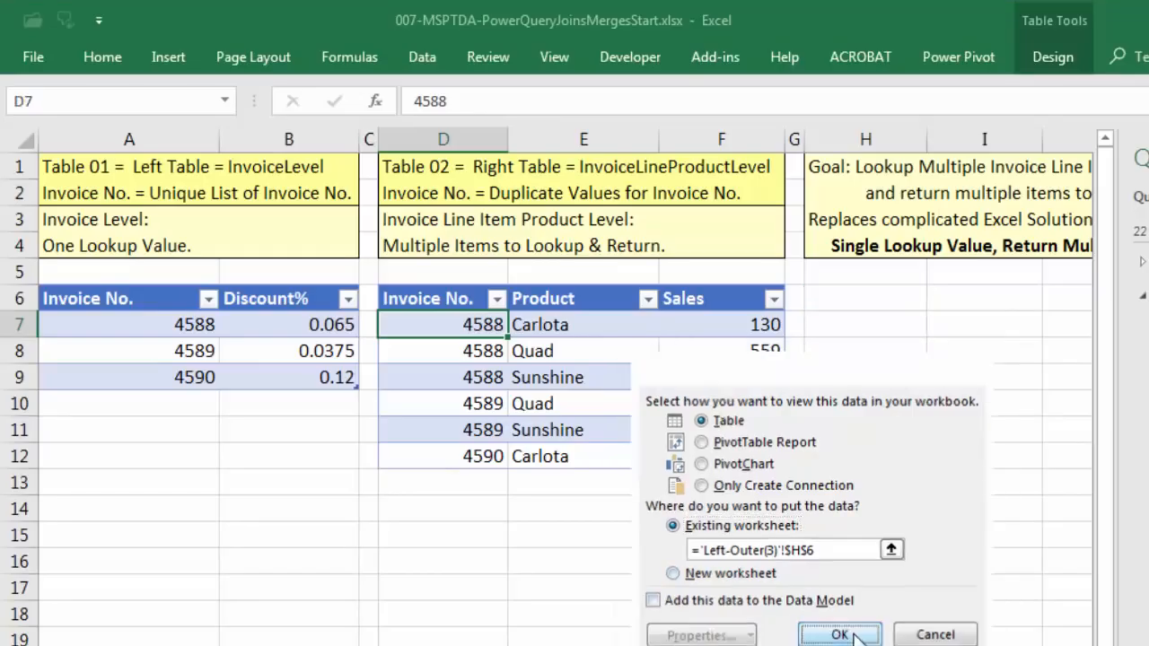
click(864, 324)
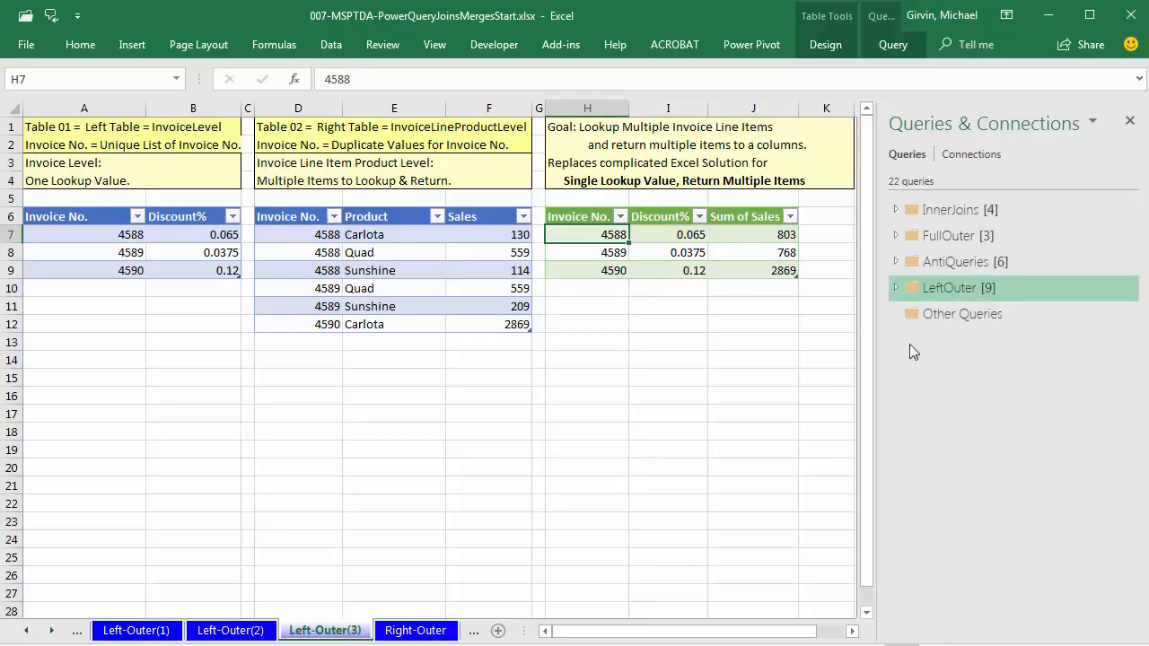
Open the Right-Outer sheet and examine the Kangaroo product row and the DB supplier row against the other table.
click(415, 631)
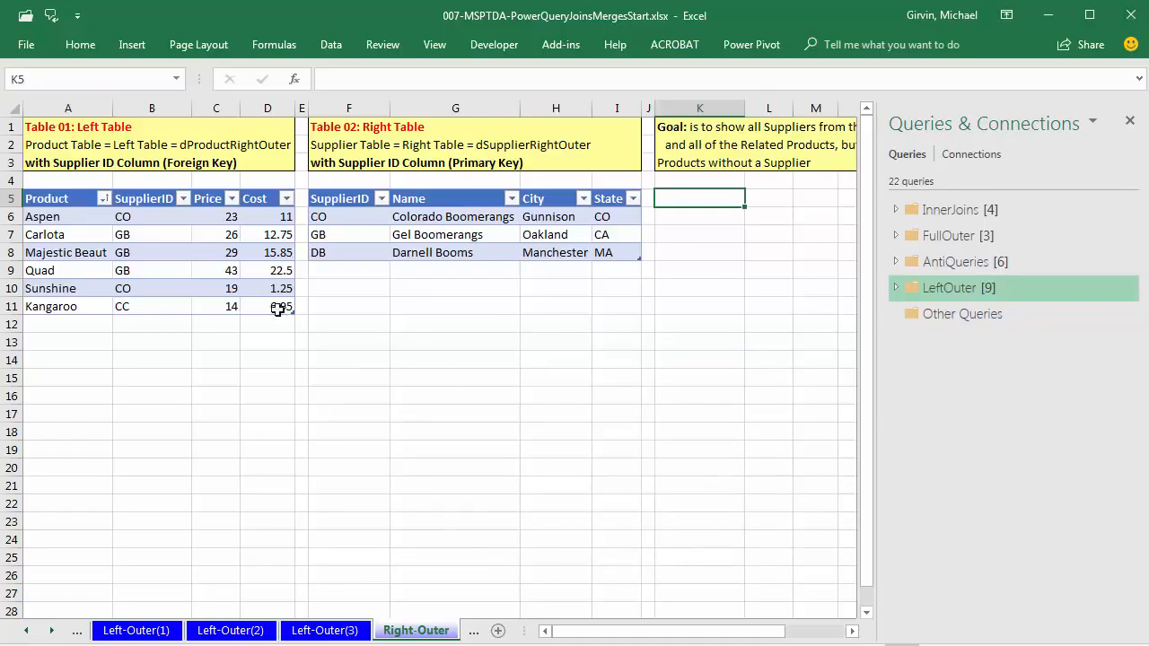
drag(56, 306, 254, 309)
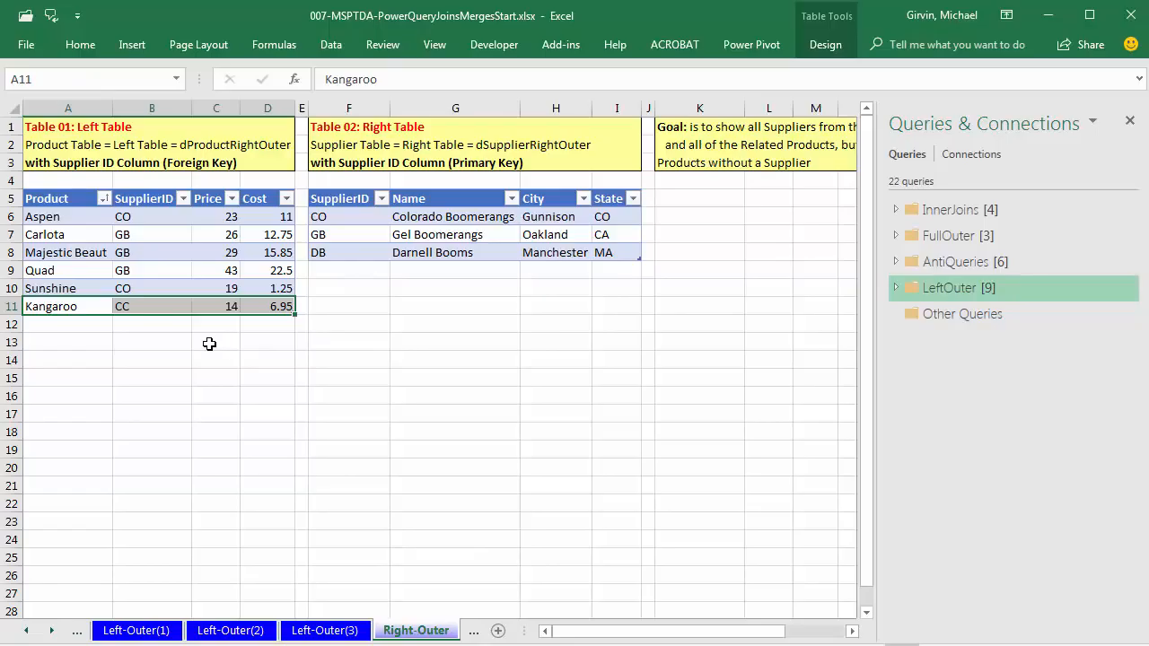
drag(349, 256, 607, 252)
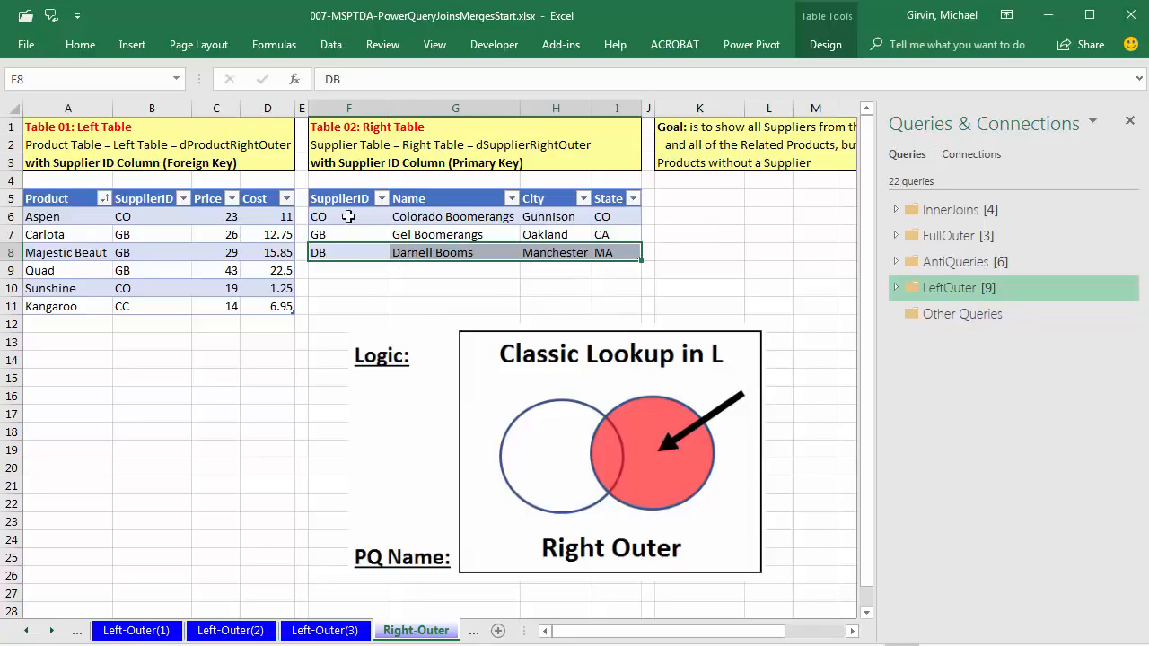
drag(55, 307, 269, 306)
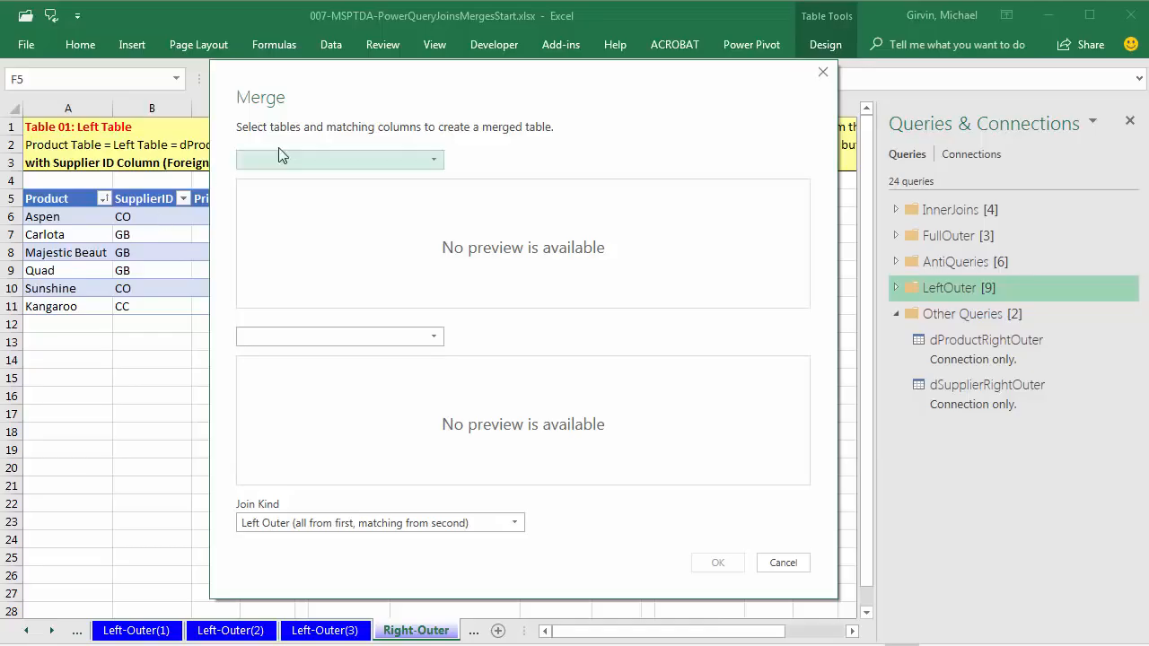
Merge dProductRightOuter with dSupplierRightOuter on their SupplierID columns using a Right Outer join.
click(434, 165)
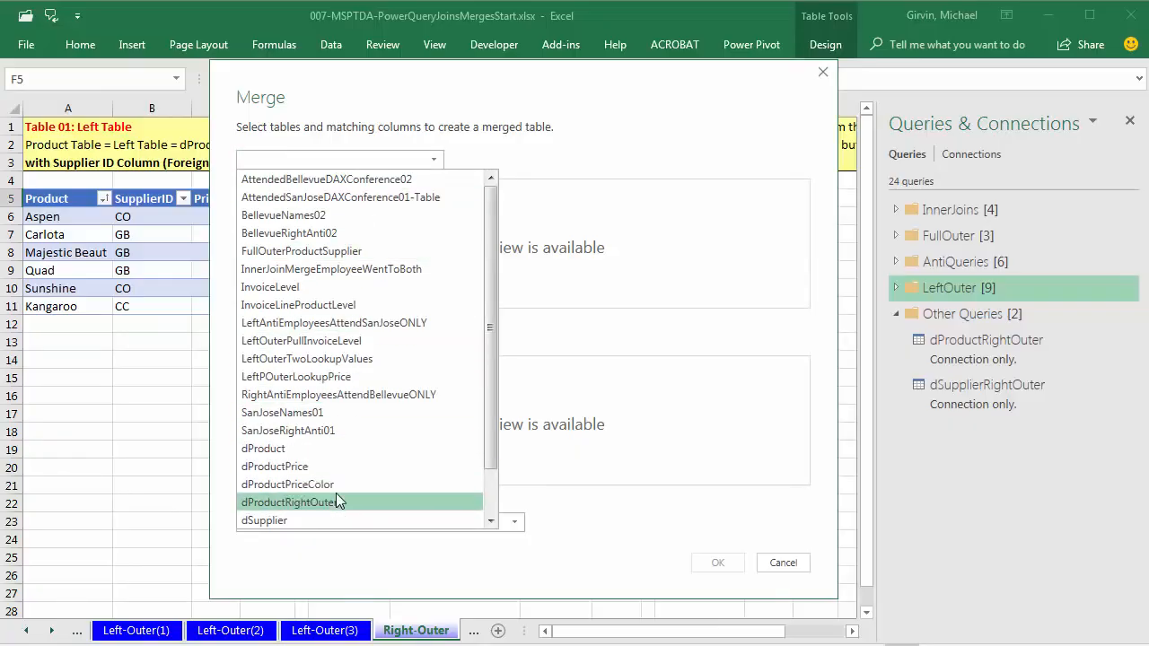
click(271, 509)
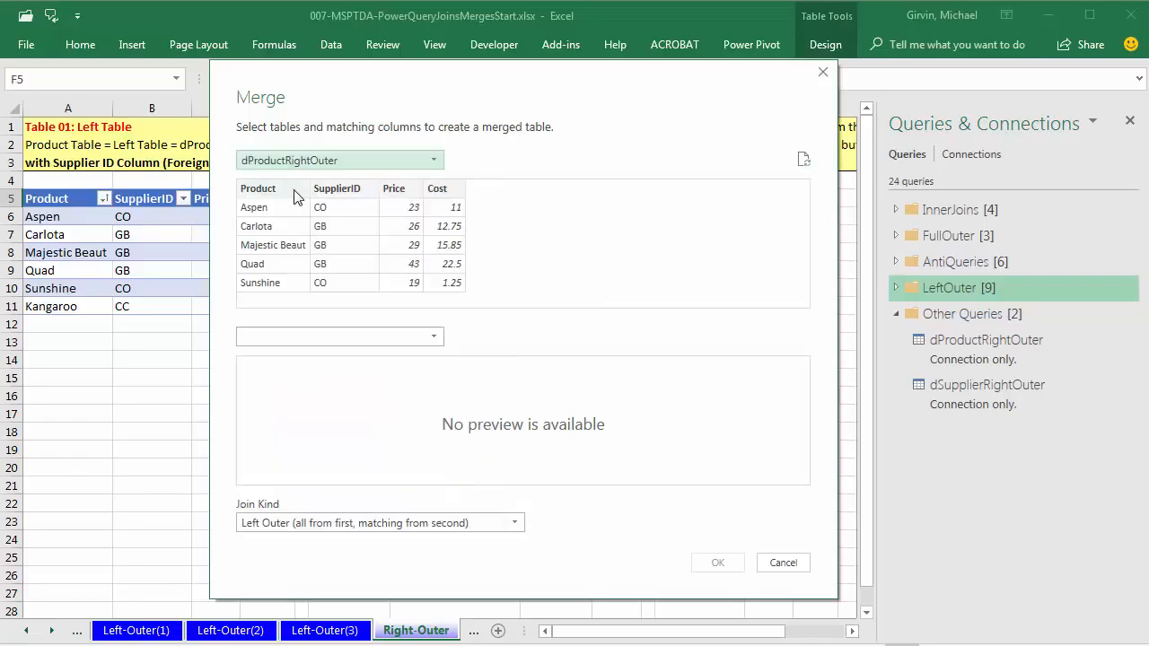
click(341, 197)
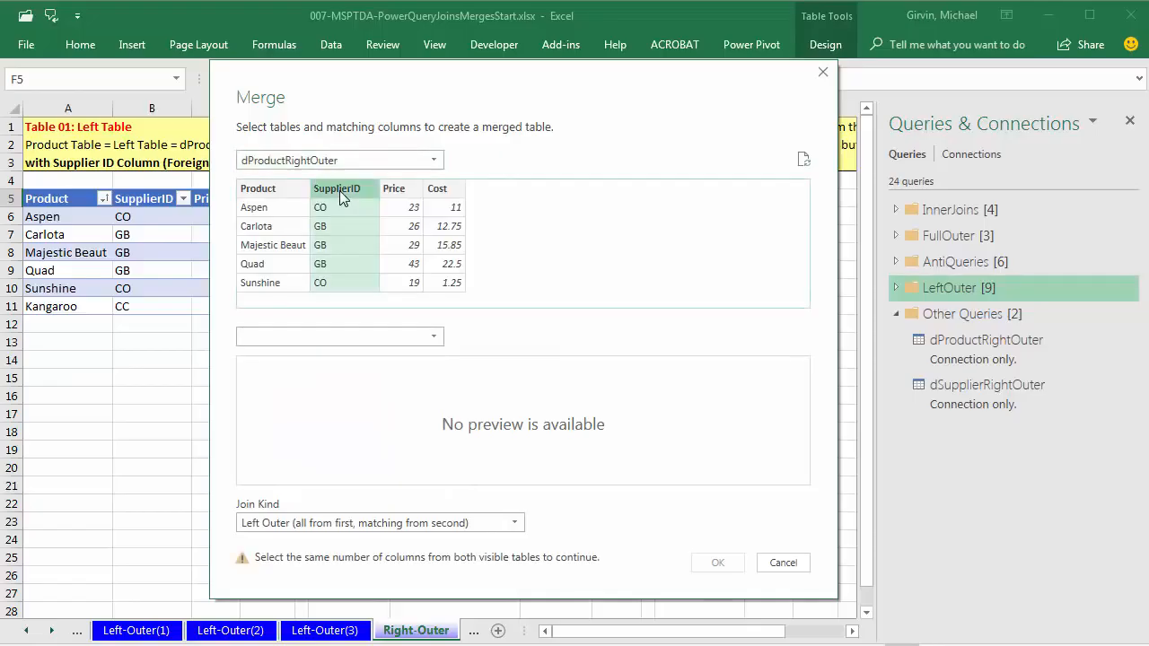
click(392, 337)
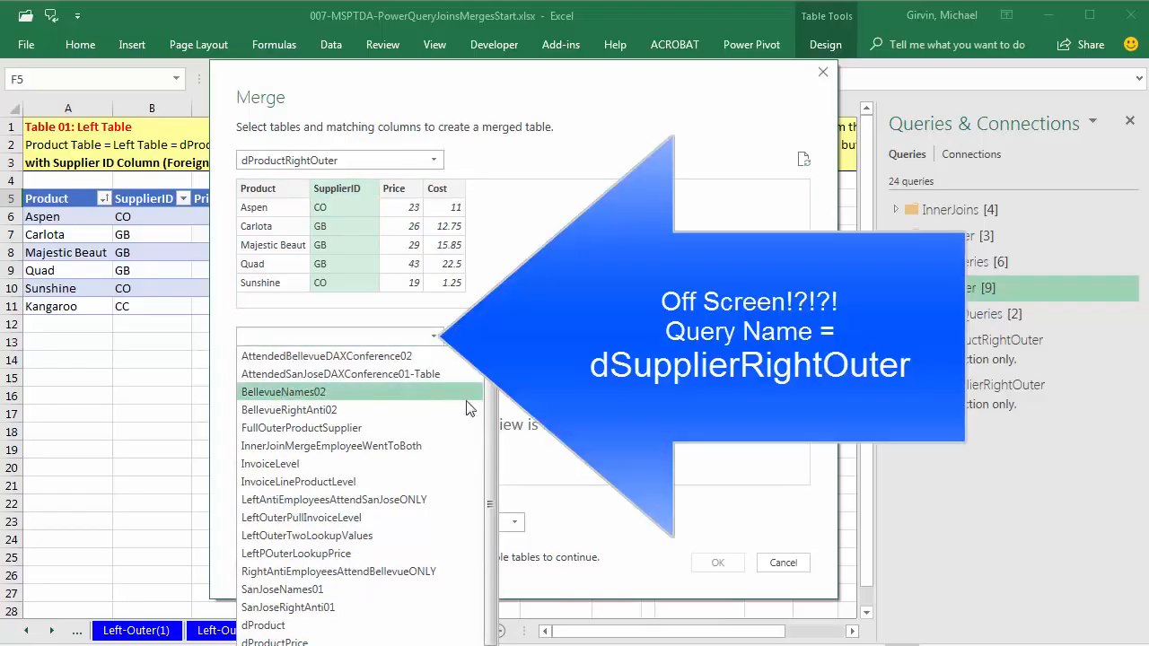
drag(492, 410, 492, 514)
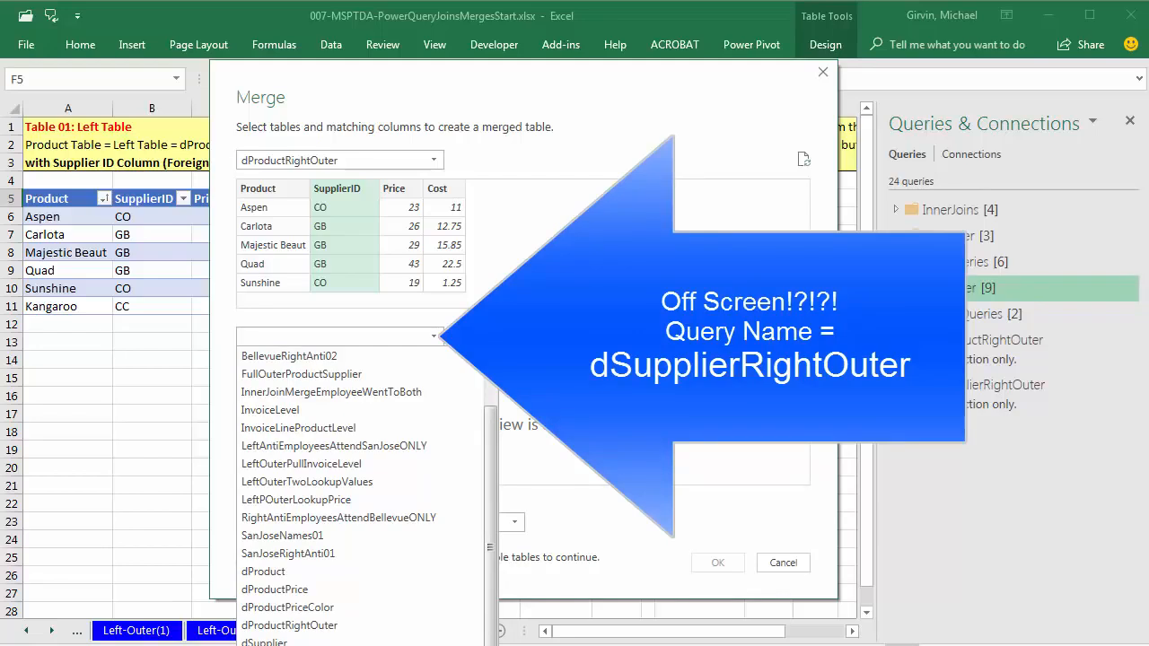
click(289, 645)
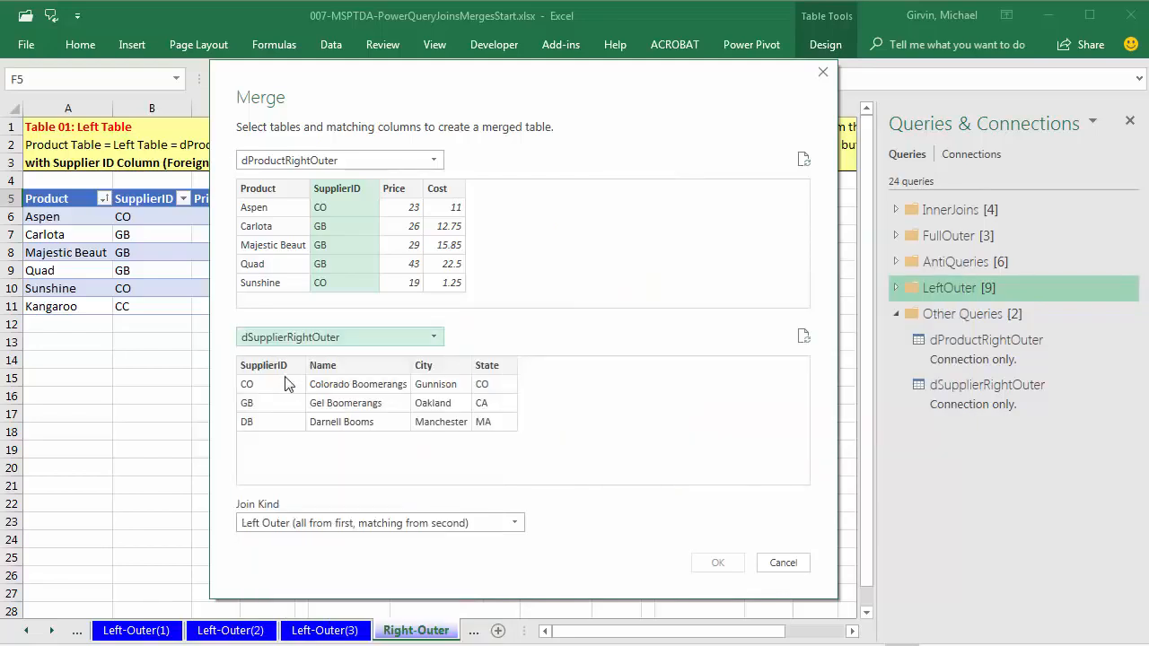
click(287, 368)
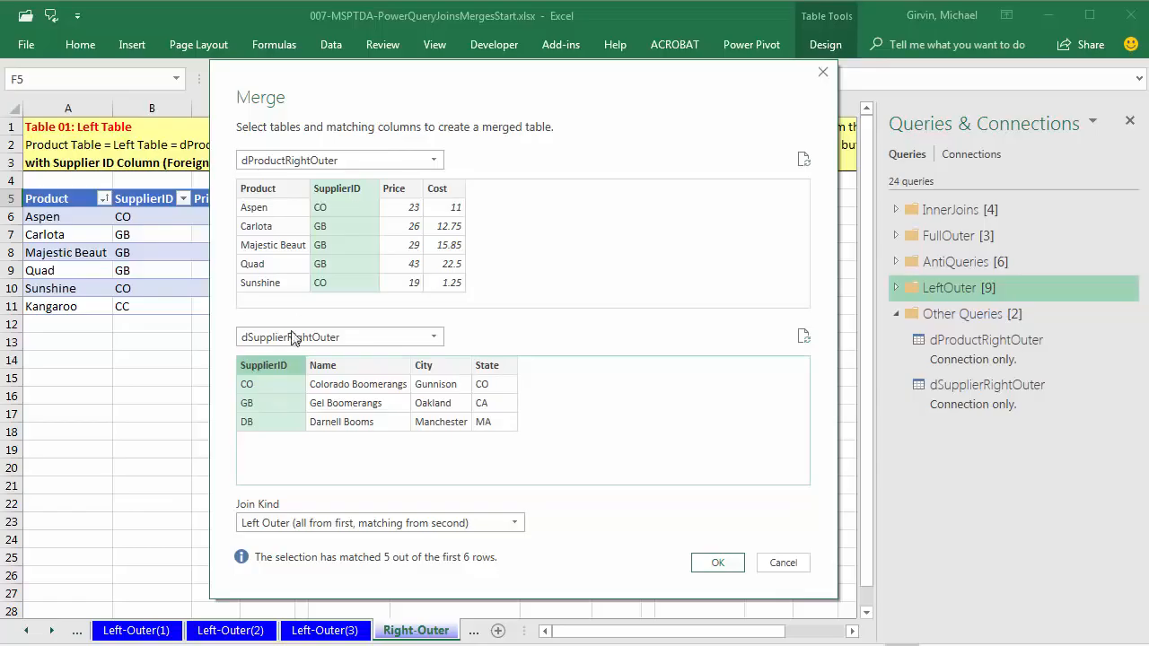
click(268, 526)
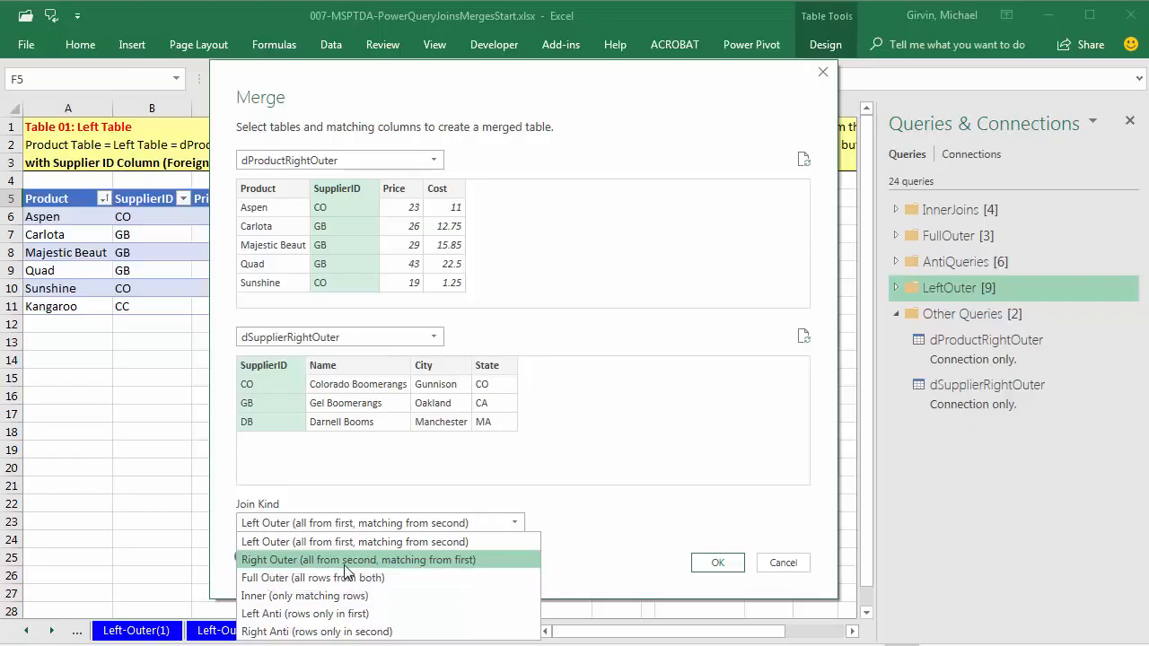
click(424, 566)
click(718, 563)
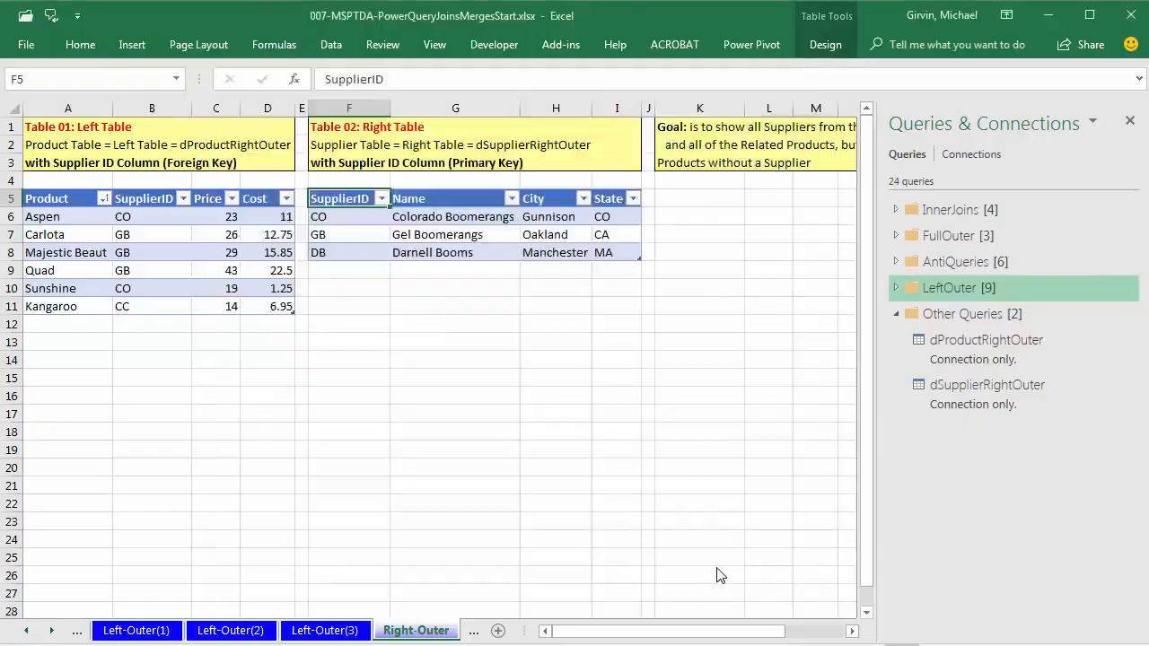
Rename the merged query as RightOuterProductAndSupplier.
drag(984, 224, 856, 224)
key(ctrl+v)
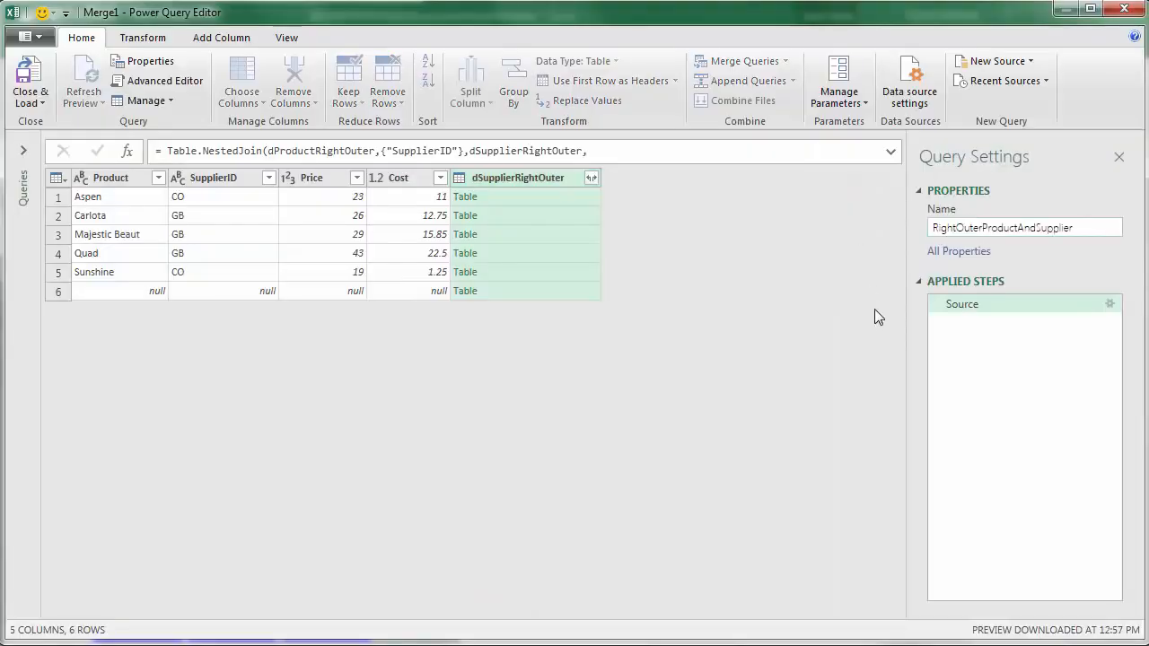
click(1032, 356)
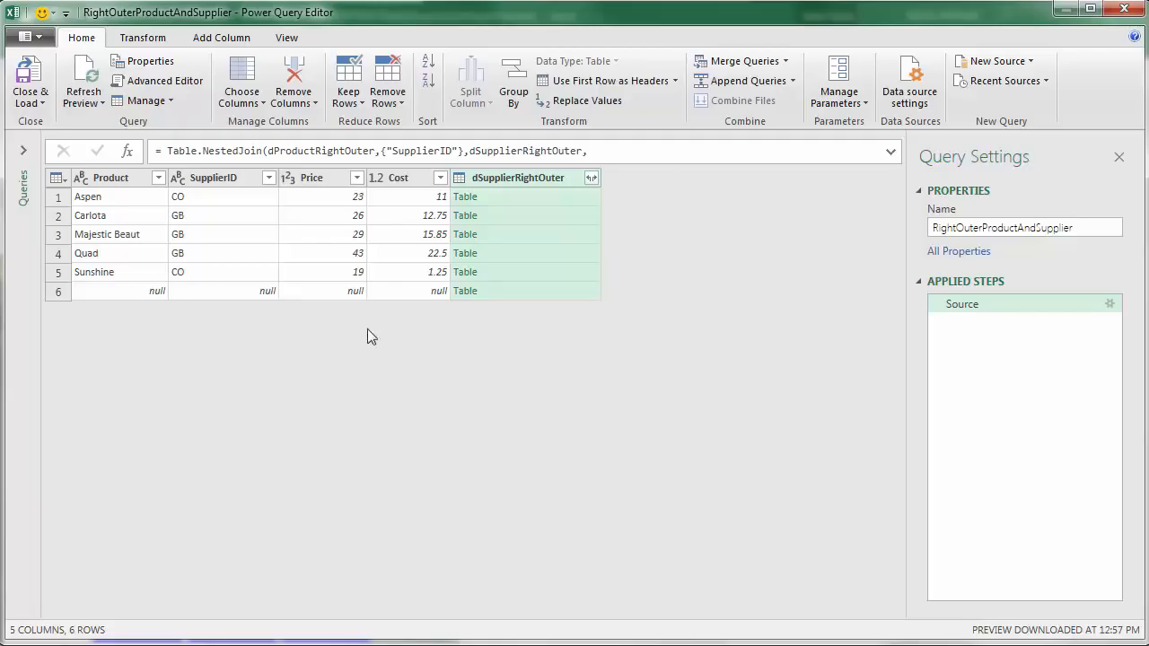
Preview the nested supplier table in the null product row, and expand all dSupplierRightOuter columns without the original column name as prefix.
click(531, 294)
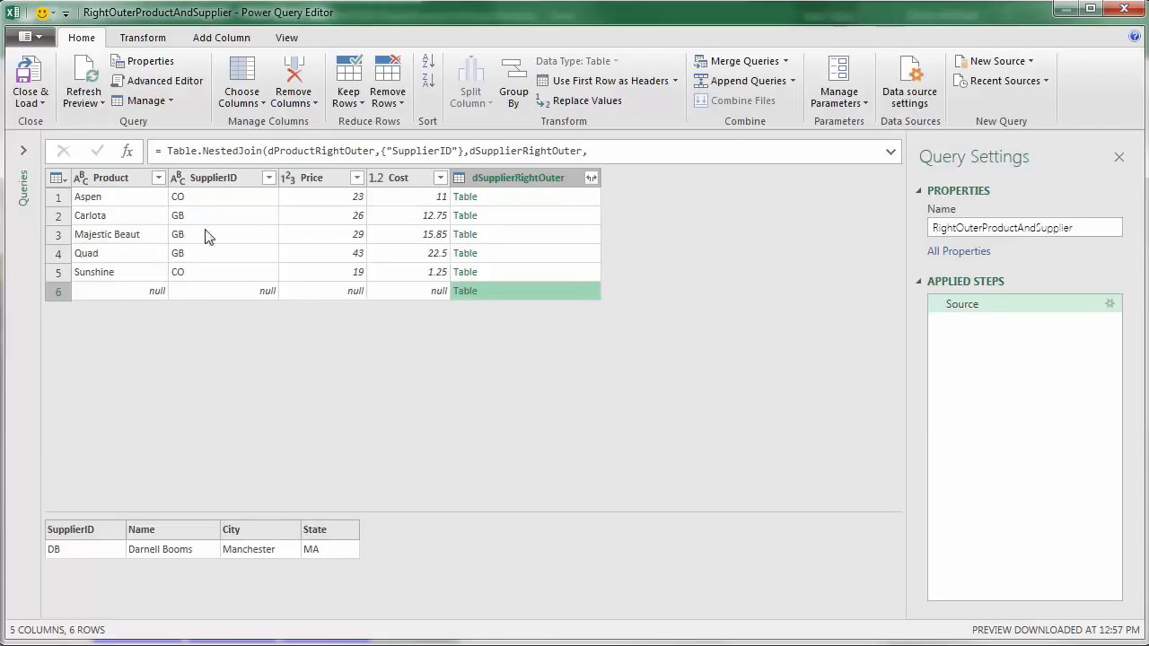
click(591, 179)
click(320, 347)
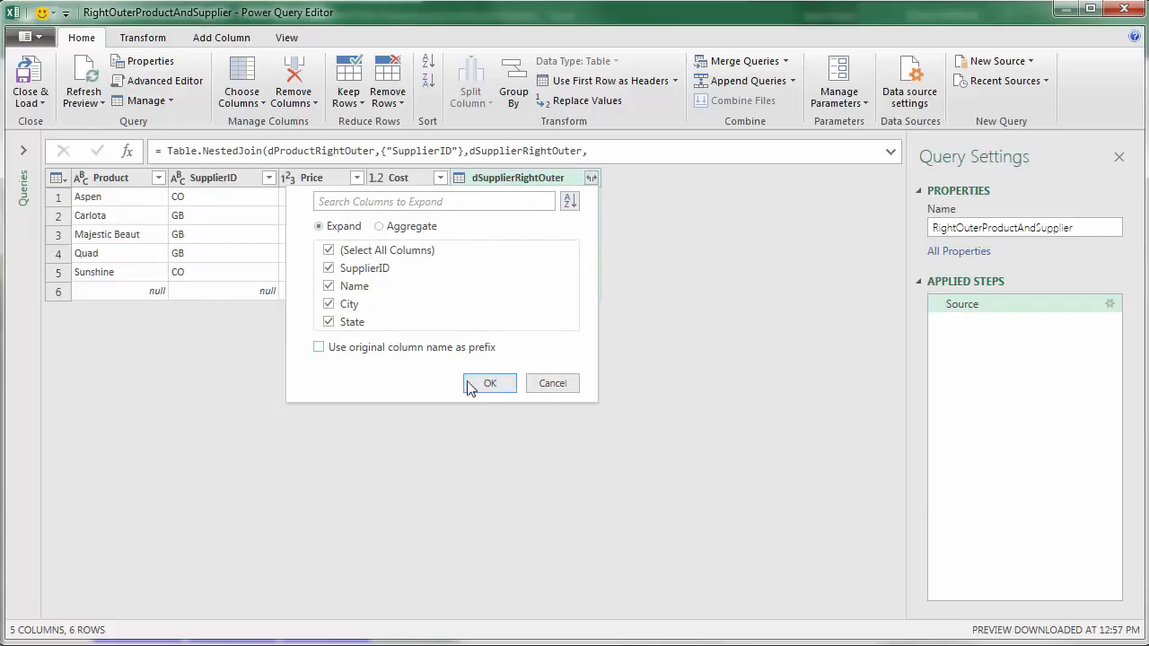
click(500, 386)
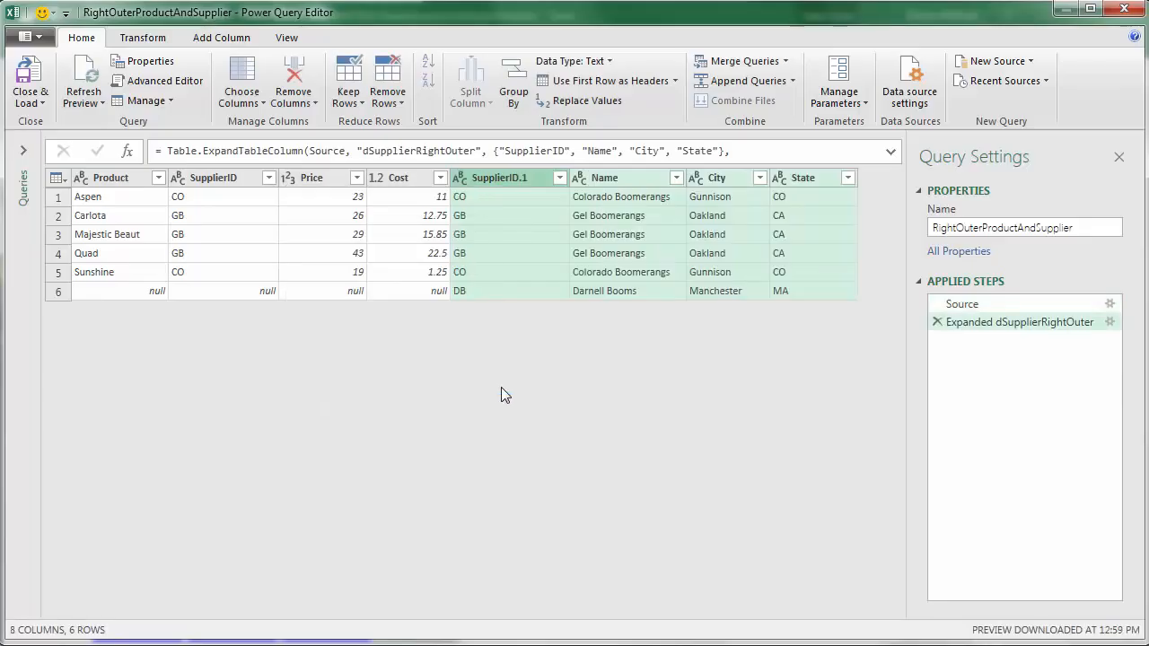
Rename the expanded supplier table's ID column as SupplierID-S and the product table's SupplierID column as SupplierID-P.
double_click(532, 179)
click(546, 178)
key(BackSpace)
key(BackSpace)
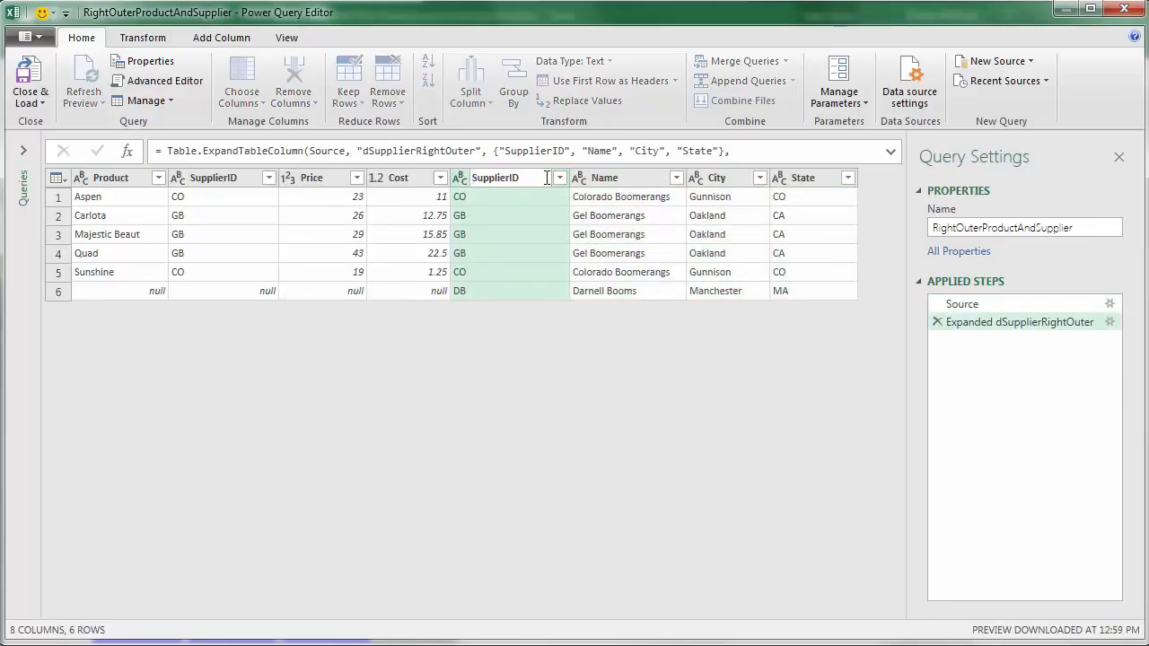
key(Return)
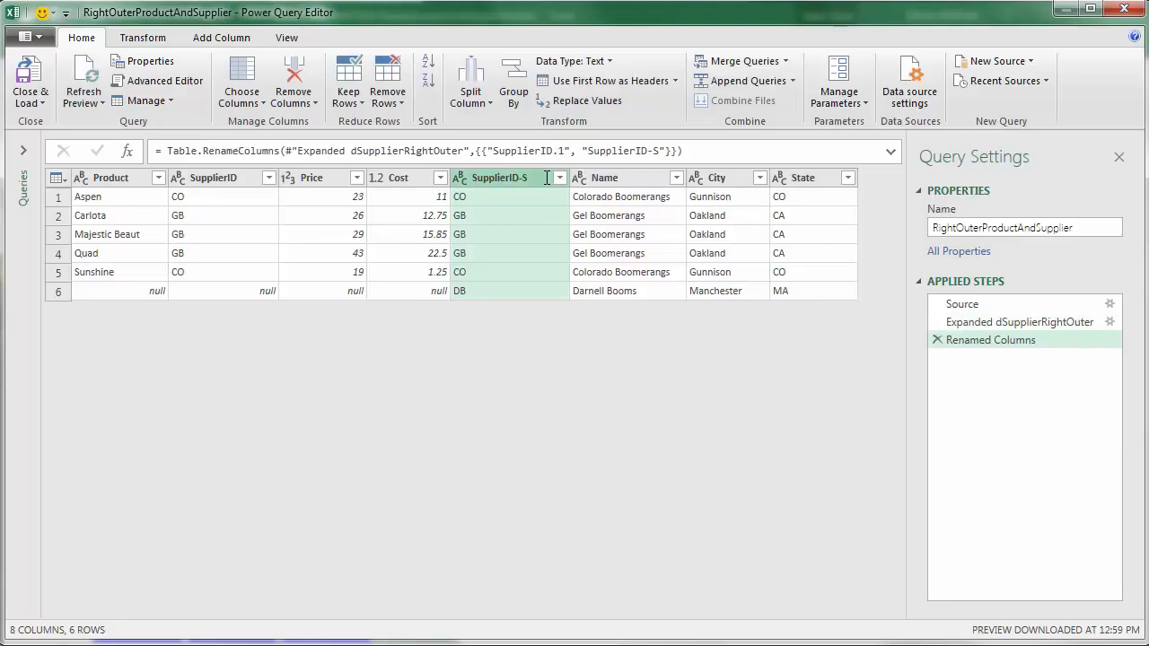
click(215, 180)
key(F2)
click(256, 173)
text(-P)
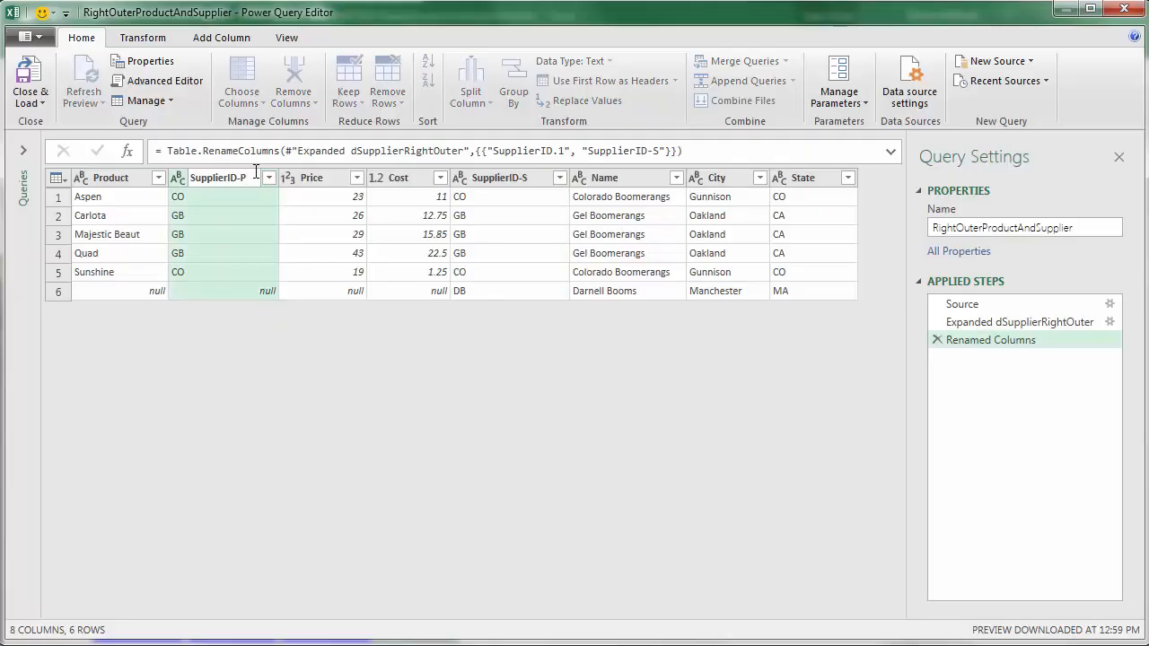
key(Return)
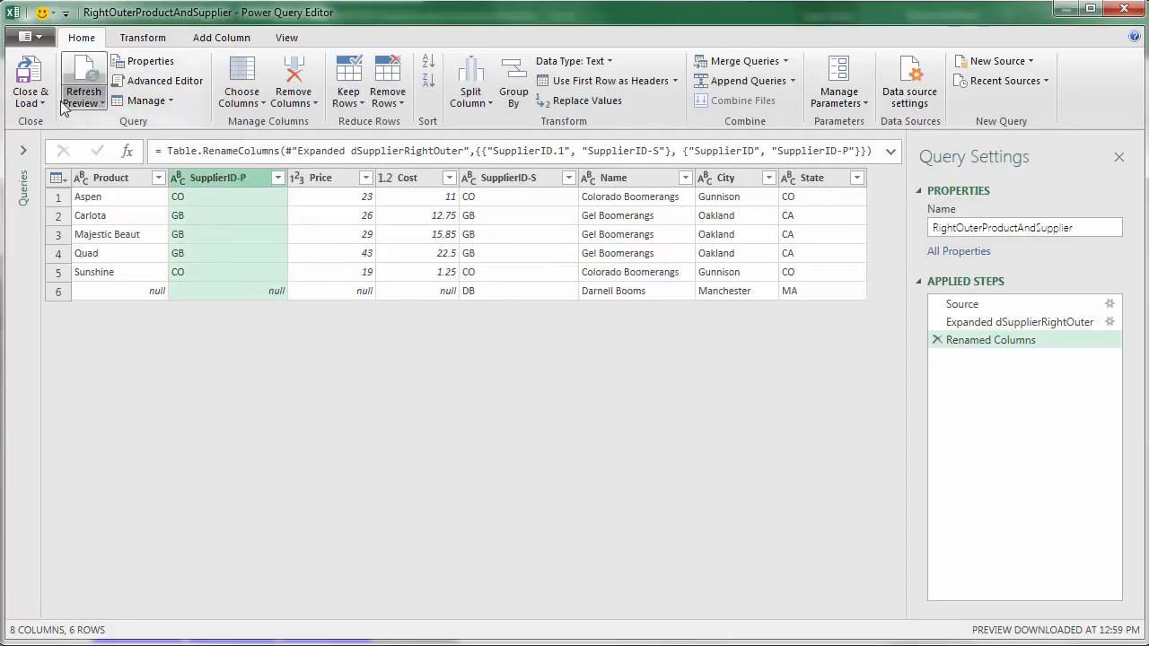
Load the right-outer query as a table on the existing Right-Outer sheet, starting at cell K5.
click(29, 99)
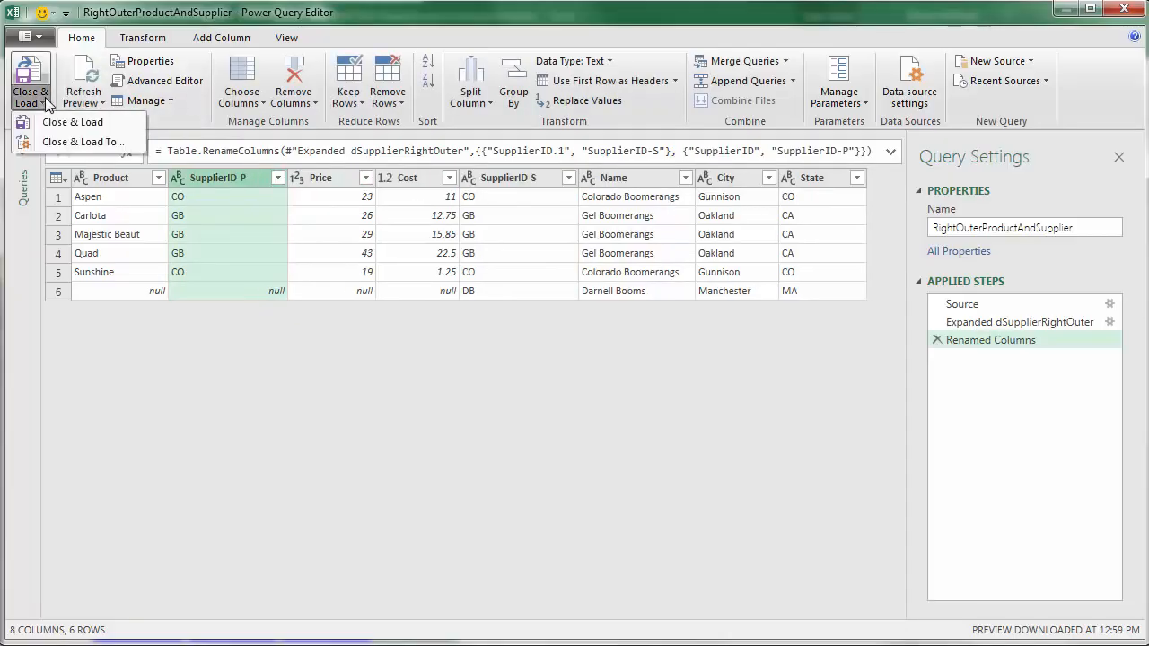
click(77, 143)
click(557, 412)
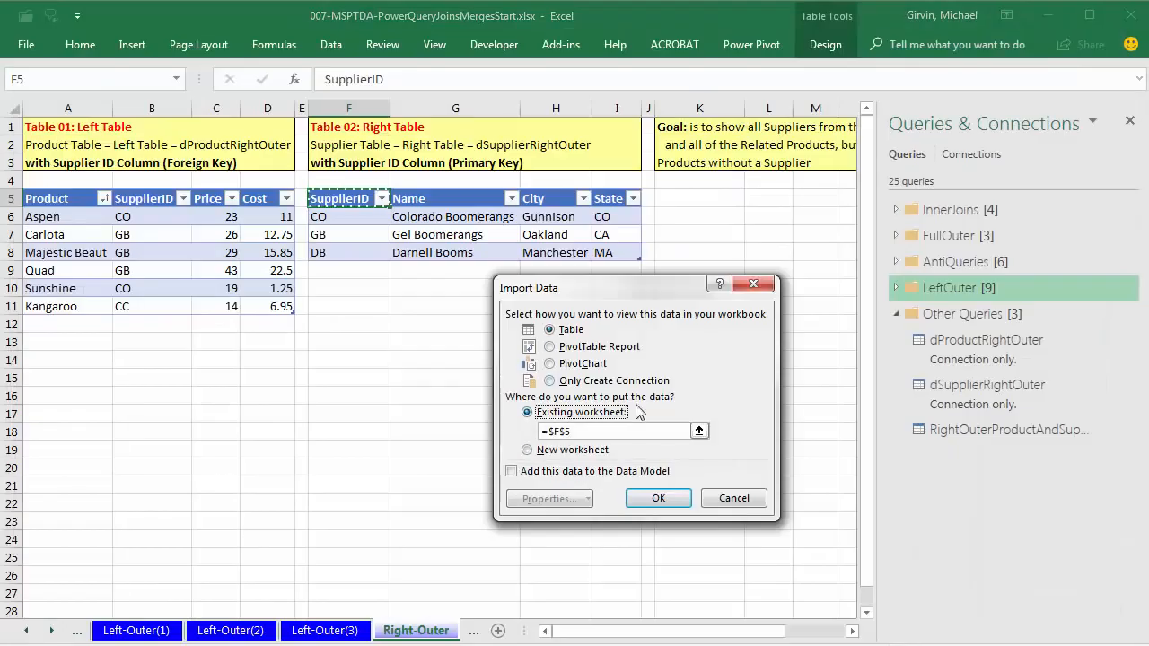
click(673, 200)
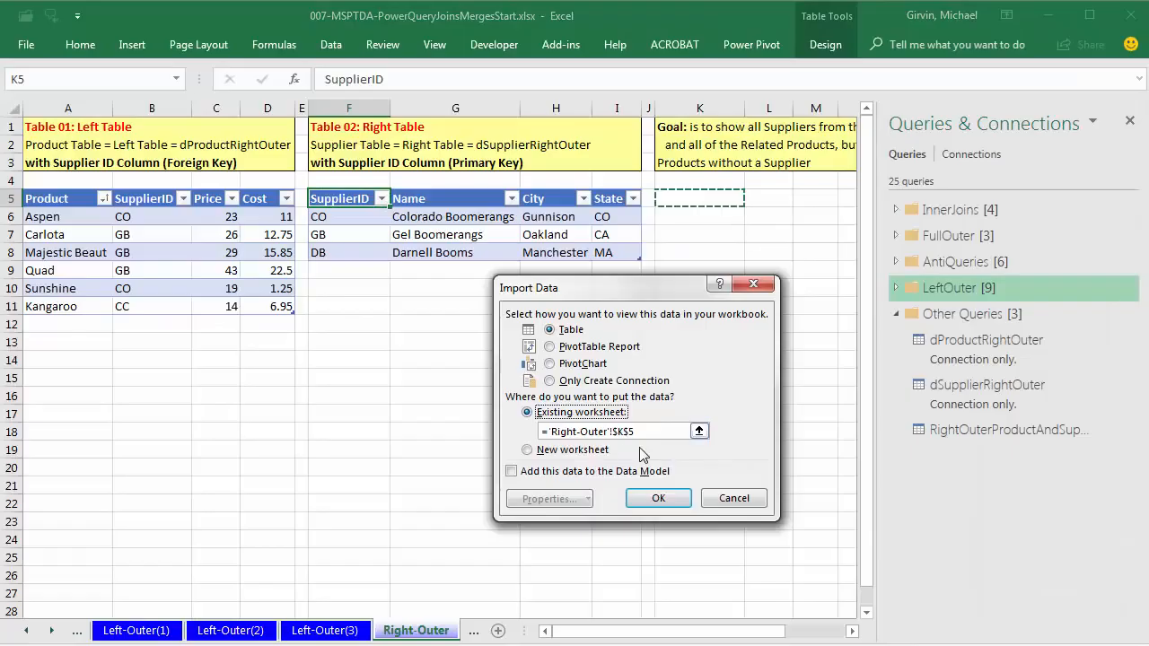
click(658, 499)
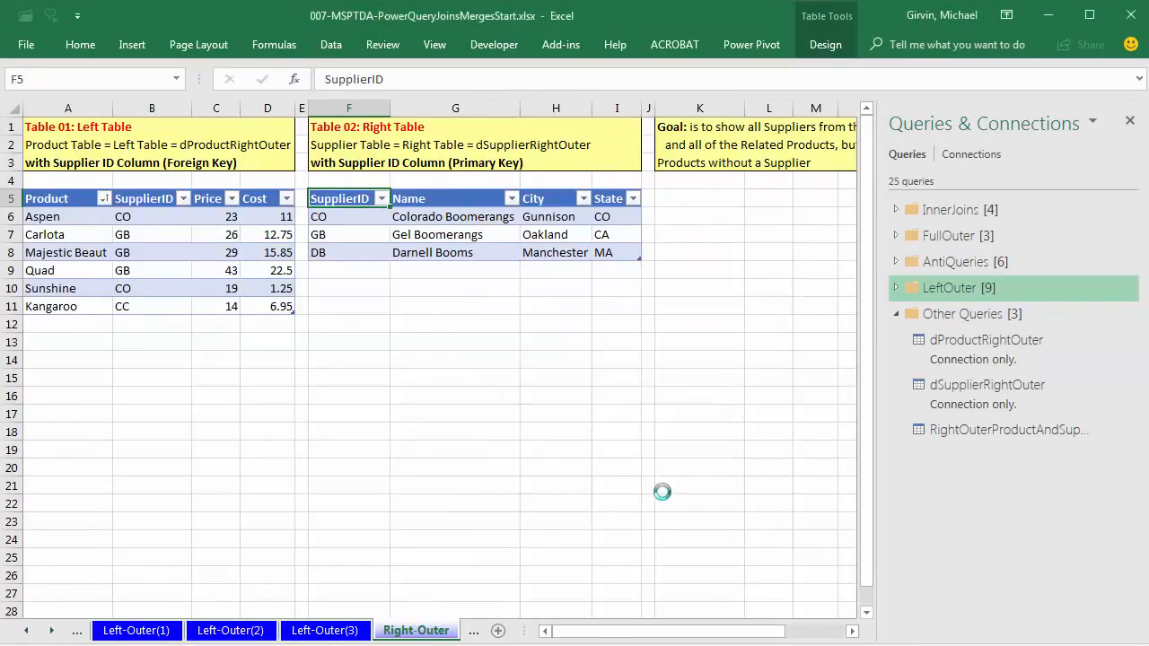
click(854, 631)
click(853, 632)
click(853, 631)
click(854, 632)
click(854, 631)
click(853, 632)
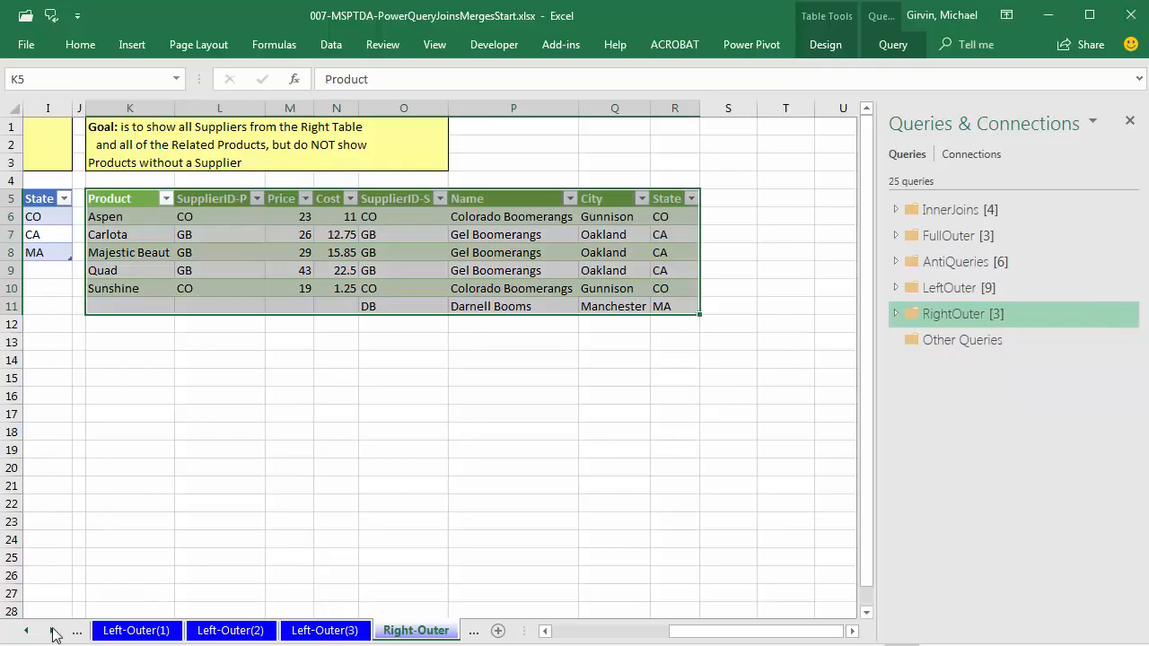
Open the Self-Join sheet and examine how the Employee Who Referred New Employee values relate to the EmployeeID and Name columns.
click(54, 632)
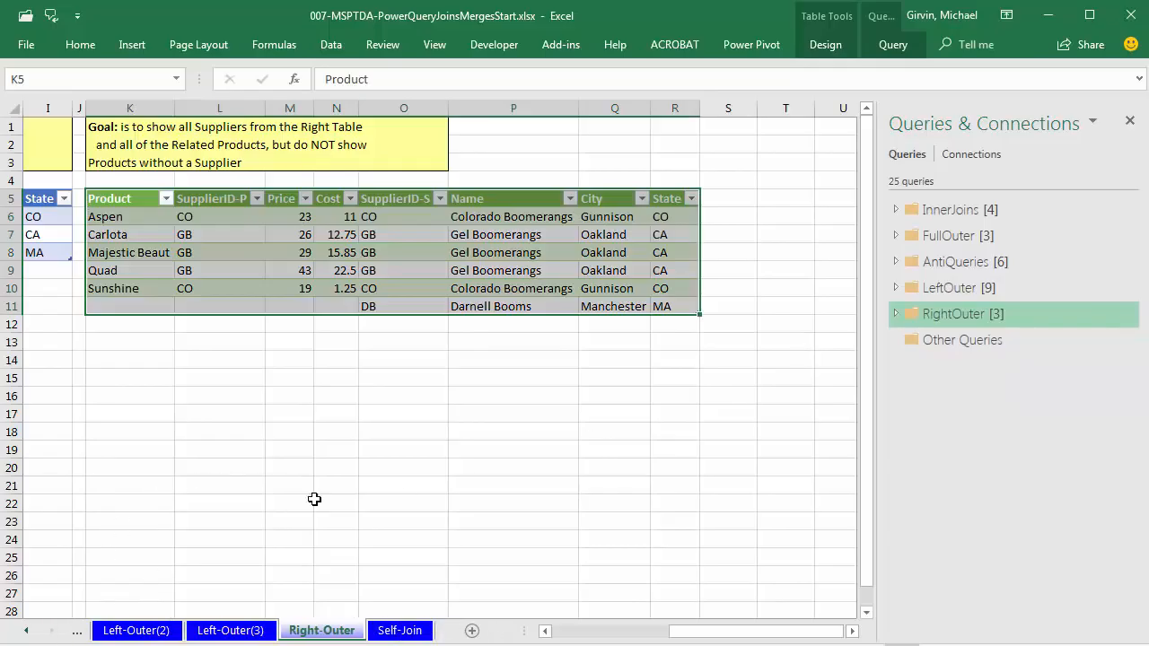
click(395, 632)
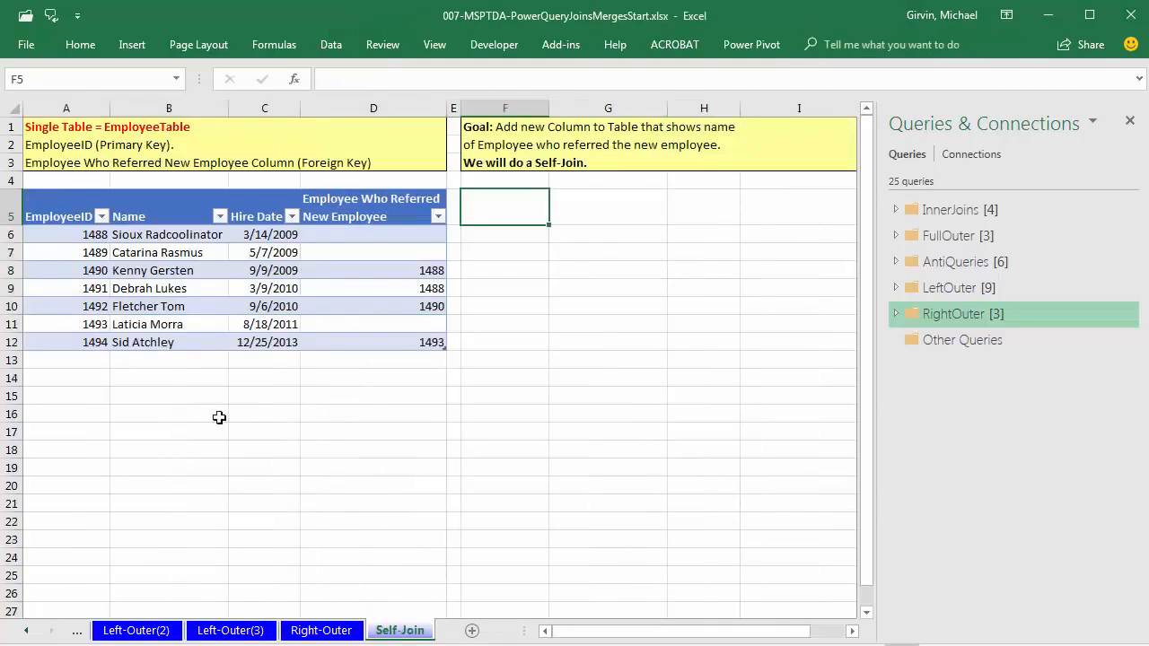
drag(49, 212, 61, 338)
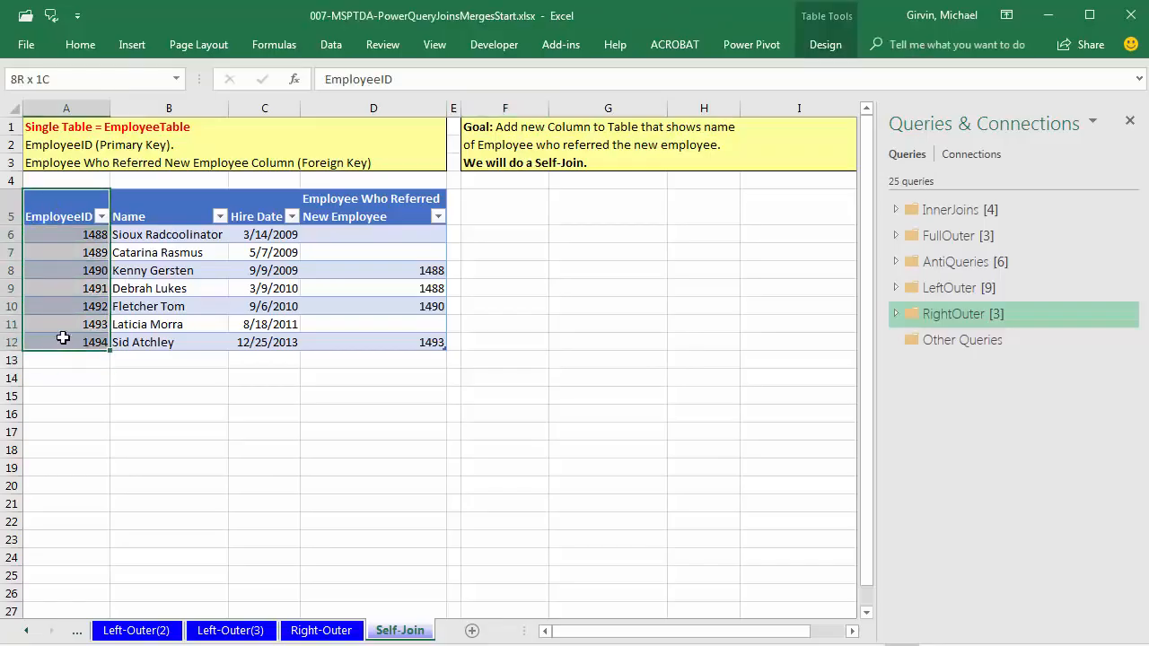
drag(398, 215, 406, 342)
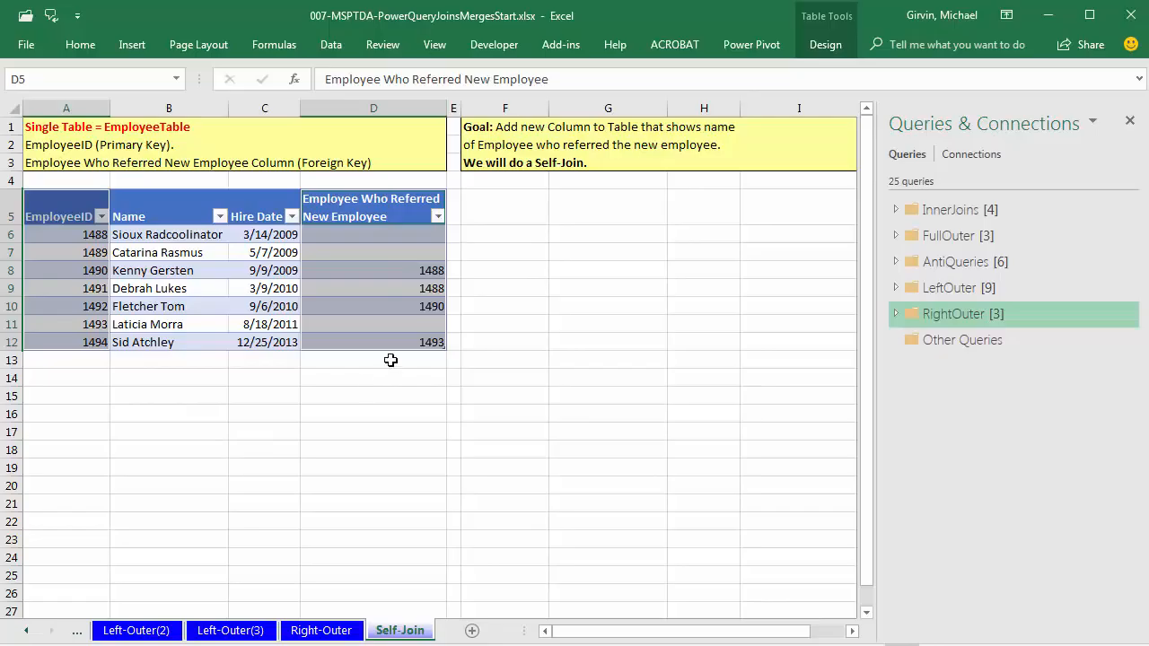
click(403, 272)
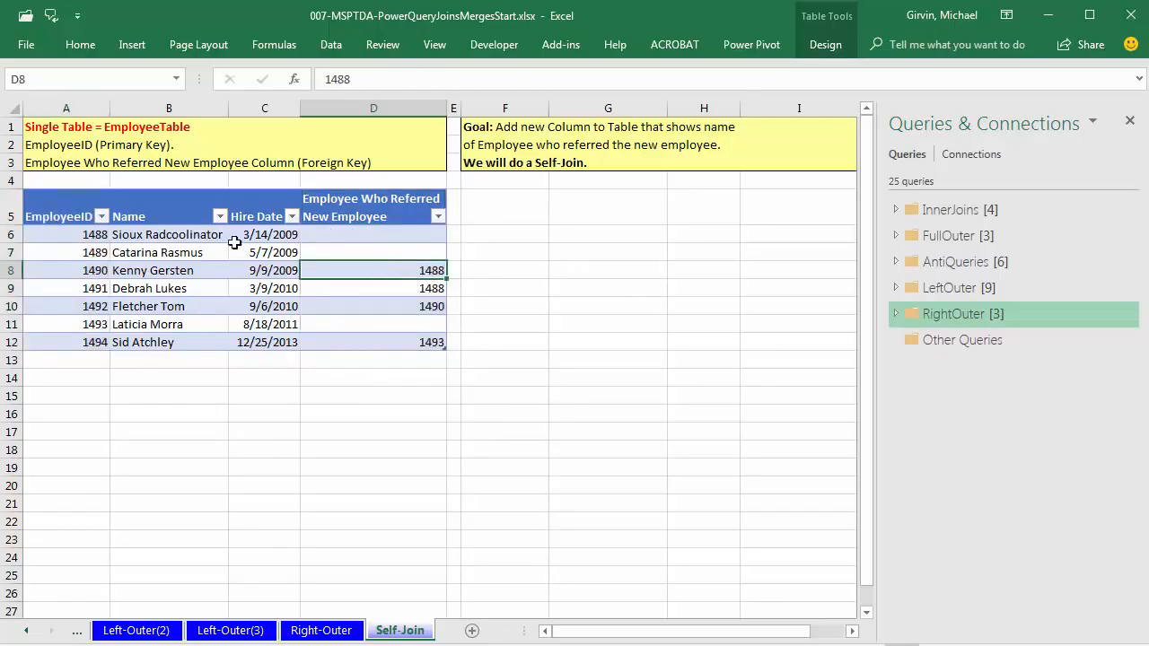
click(149, 235)
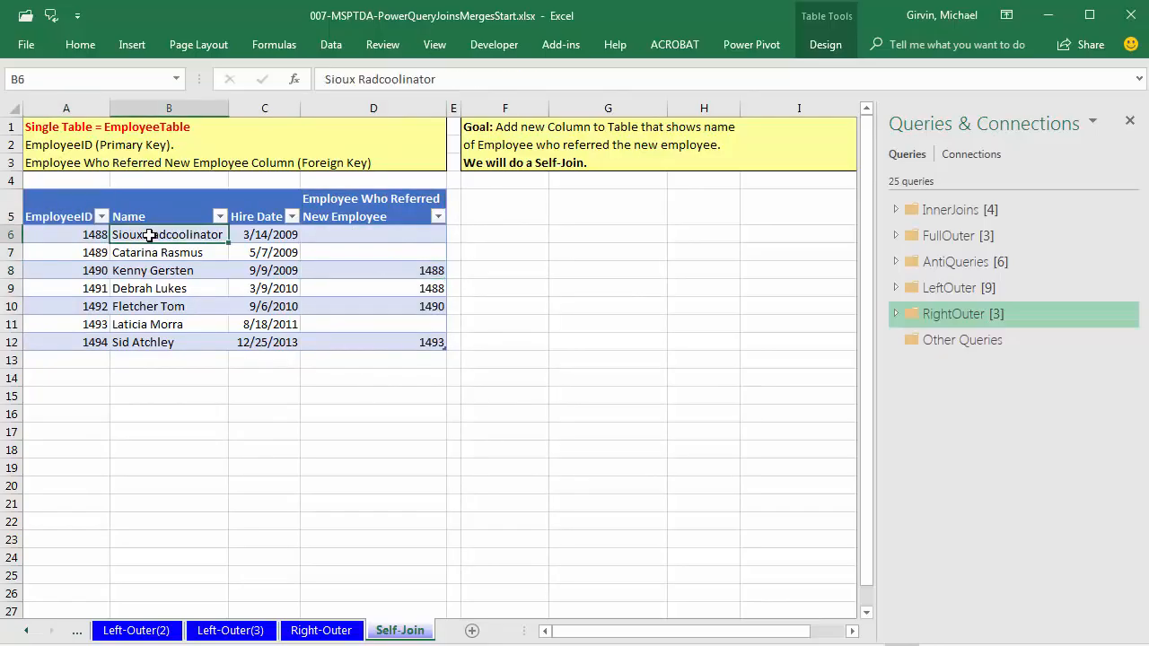
click(368, 271)
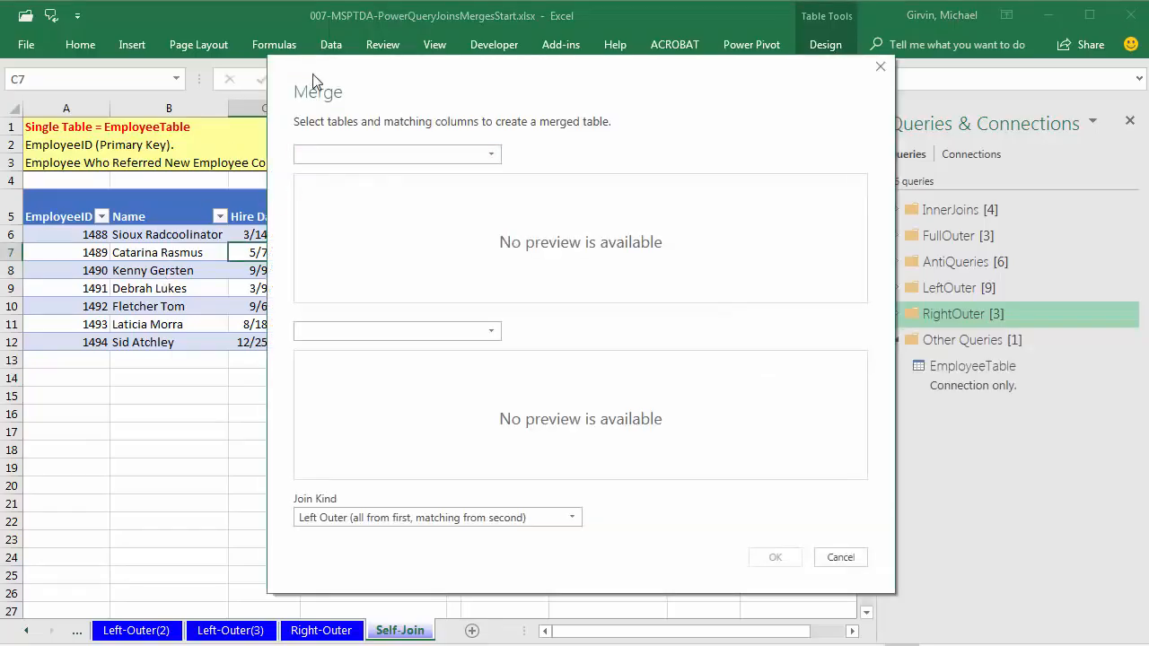
Merge EmployeeTable with itself as a Left Outer join, matching Employee Who Referred New Employee in the first table to EmployeeID in the second.
click(495, 156)
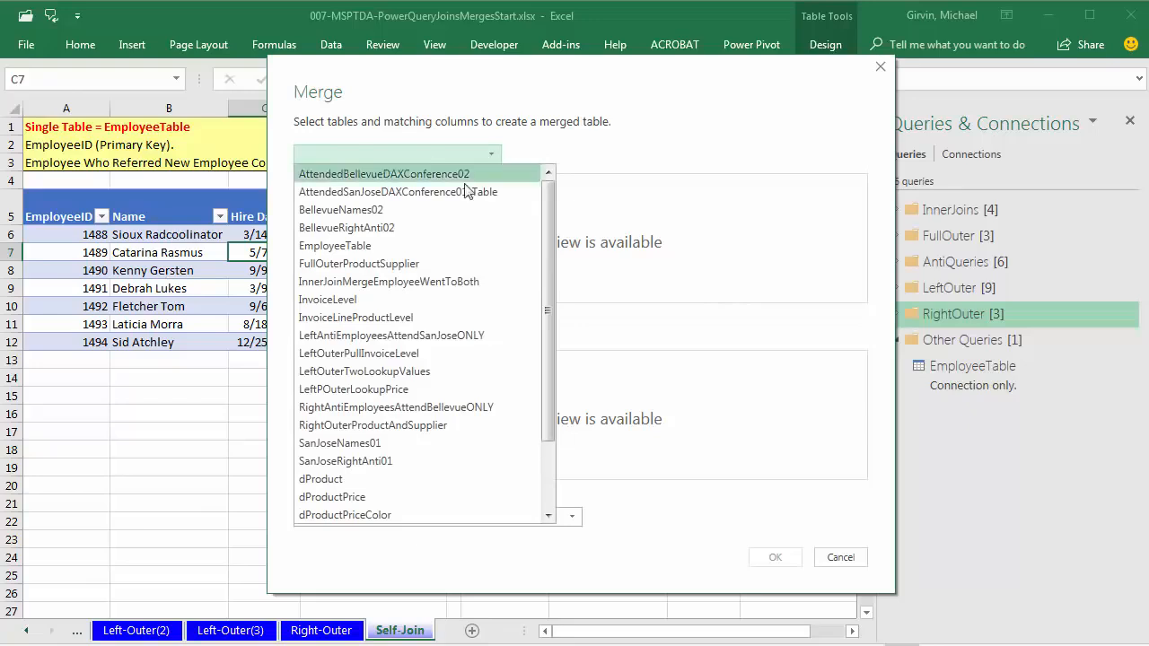
click(436, 241)
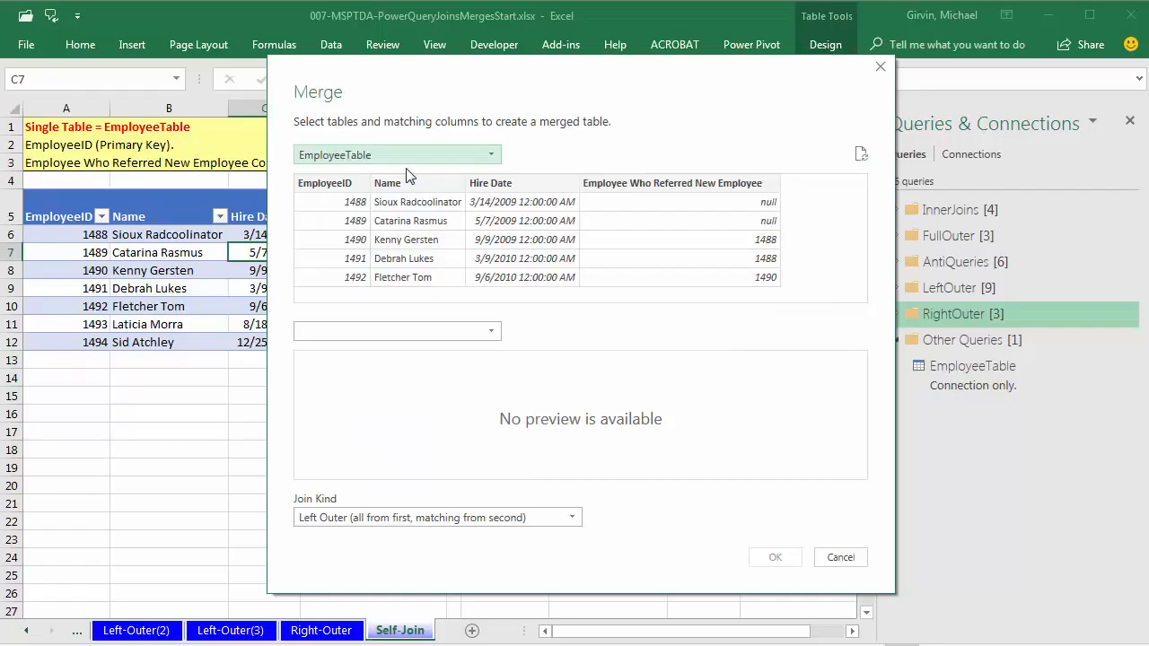
click(386, 334)
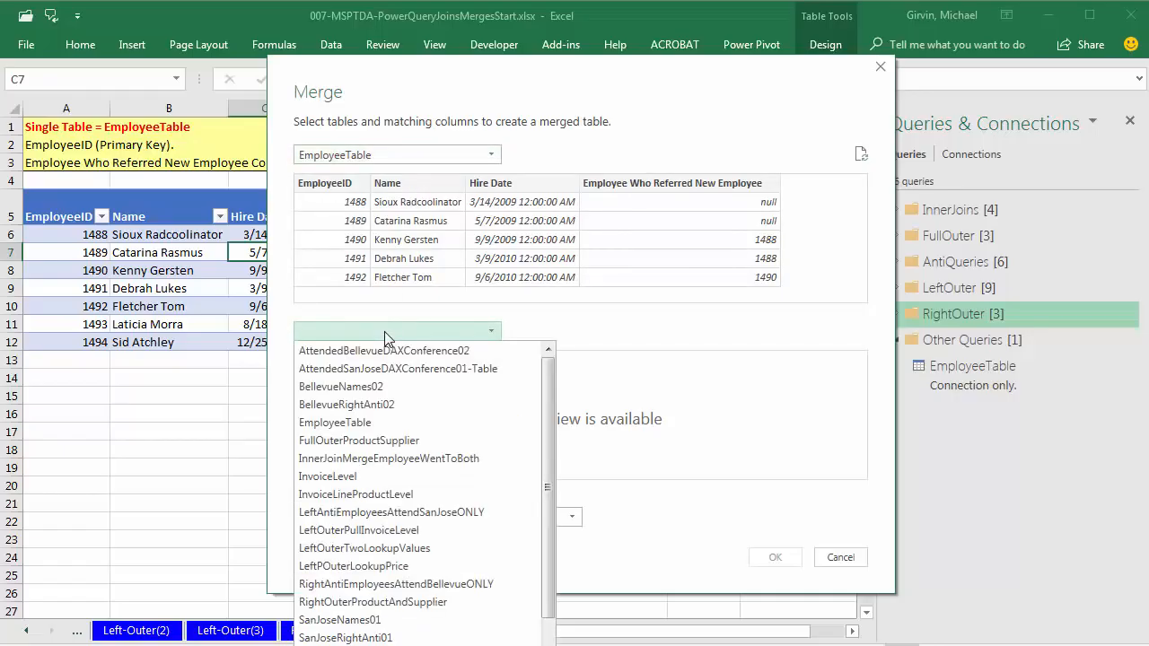
click(367, 421)
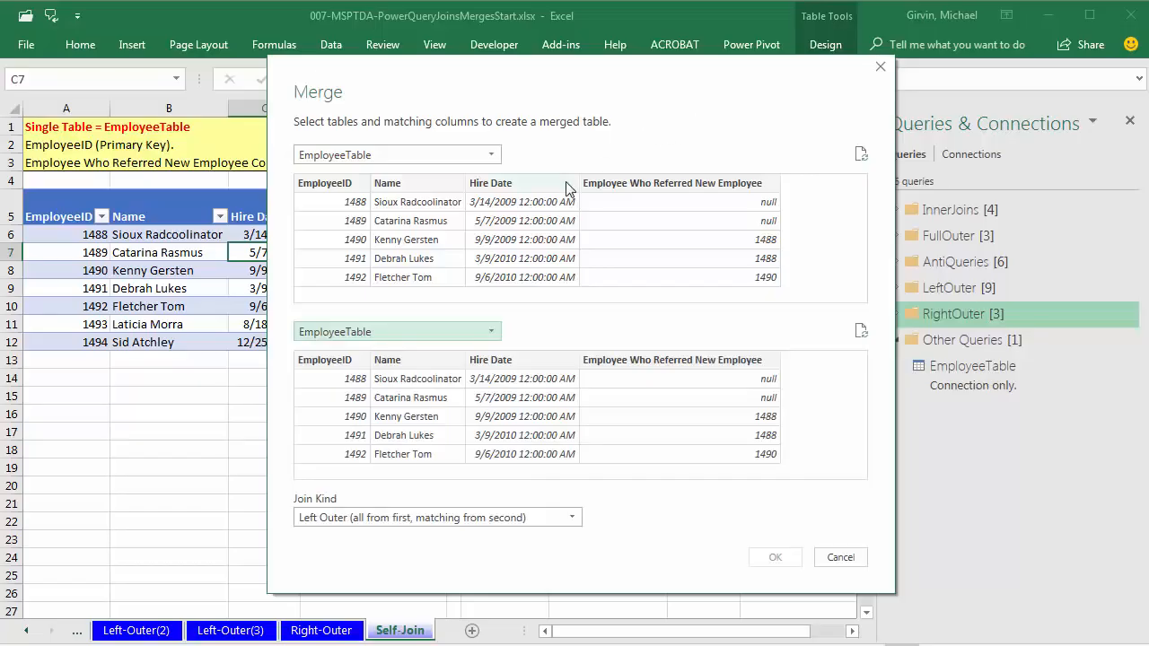
click(629, 184)
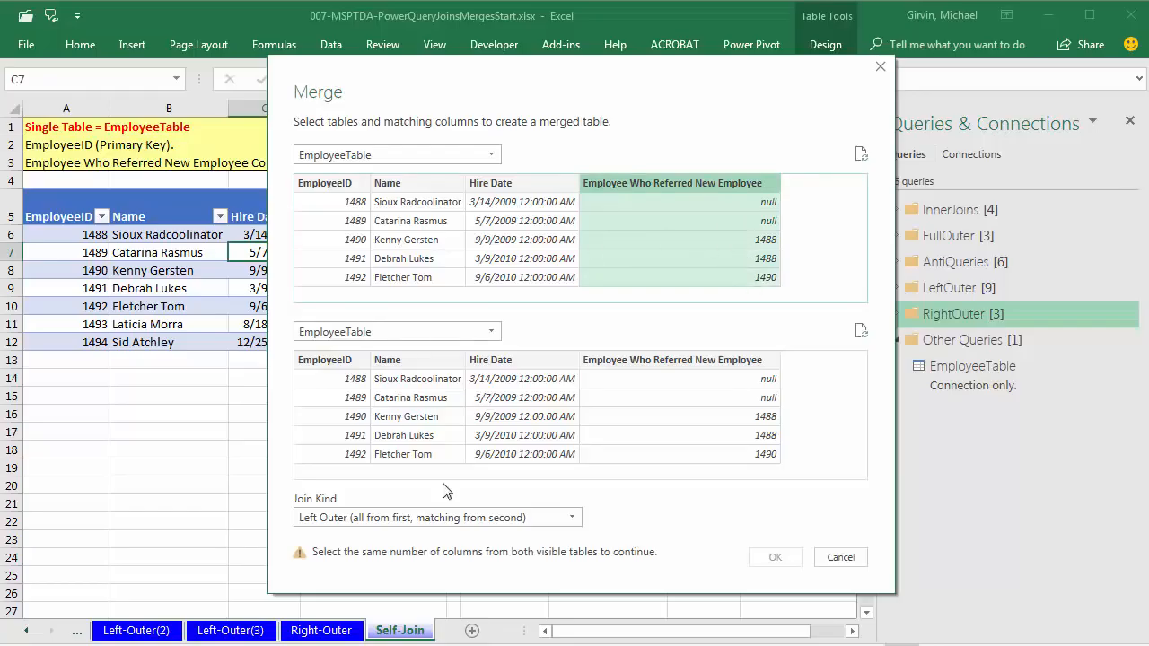
click(325, 368)
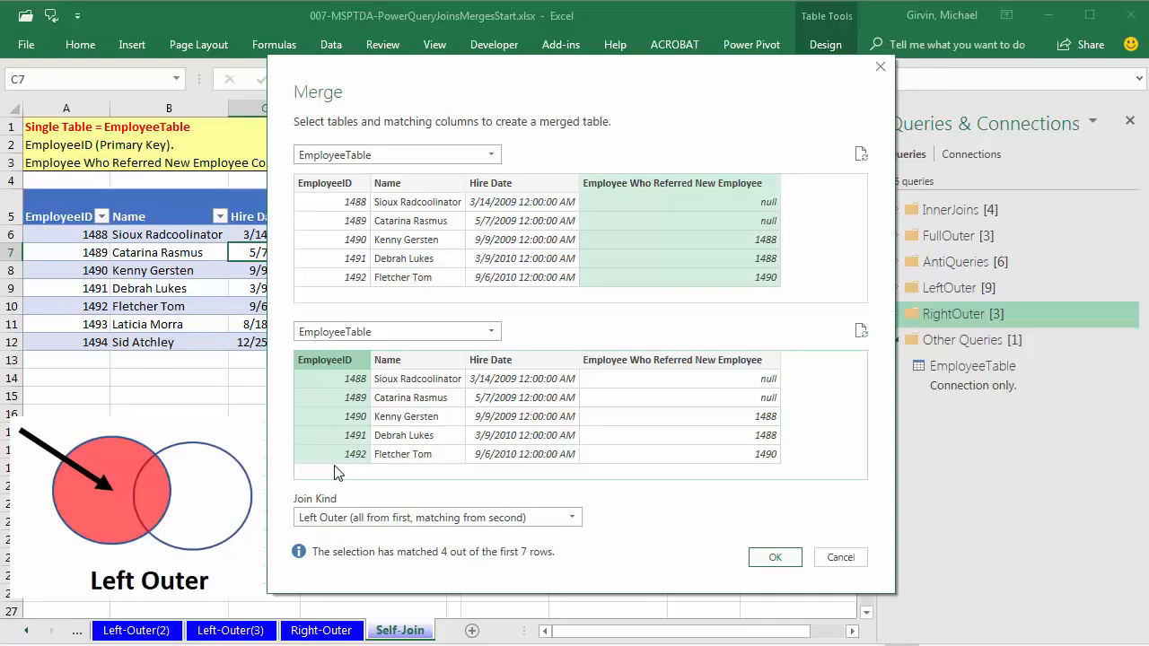
click(774, 557)
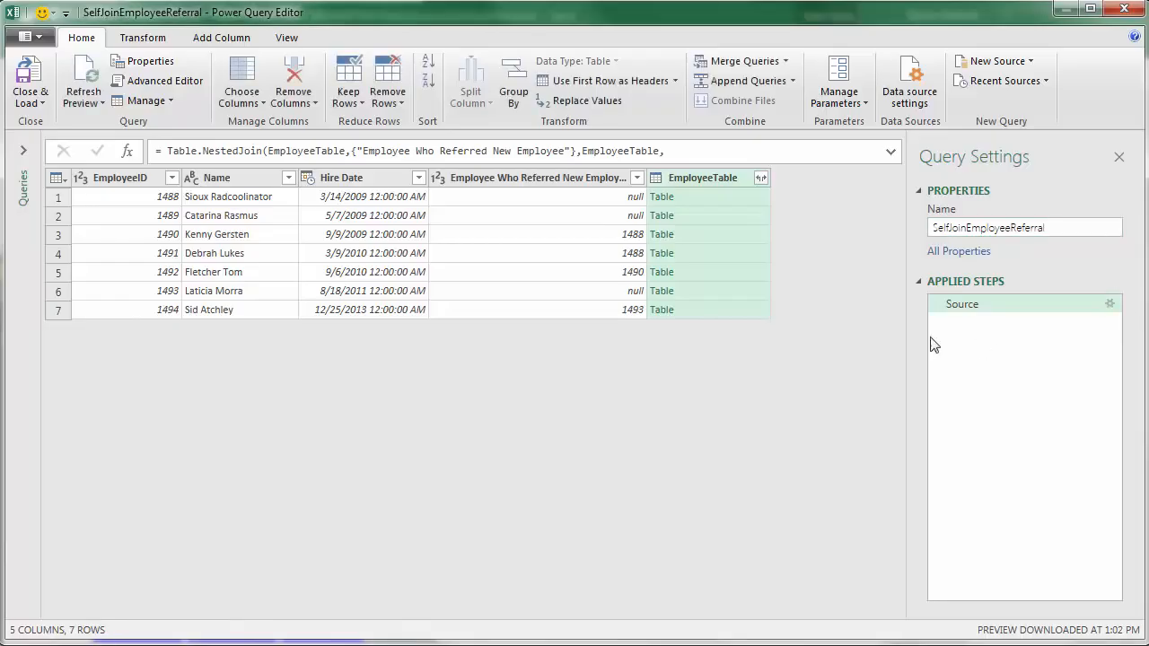
Preview the nested tables in rows 1 and 3, and expand only the Name column of EmployeeTable without the original column name as prefix.
click(710, 198)
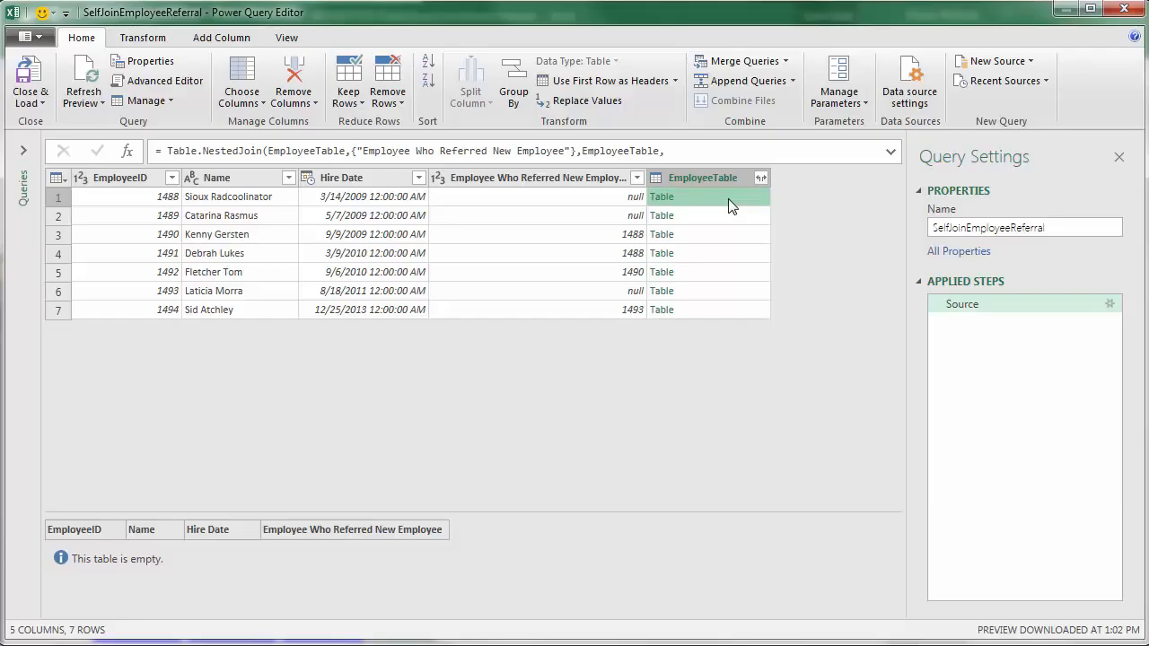
click(729, 237)
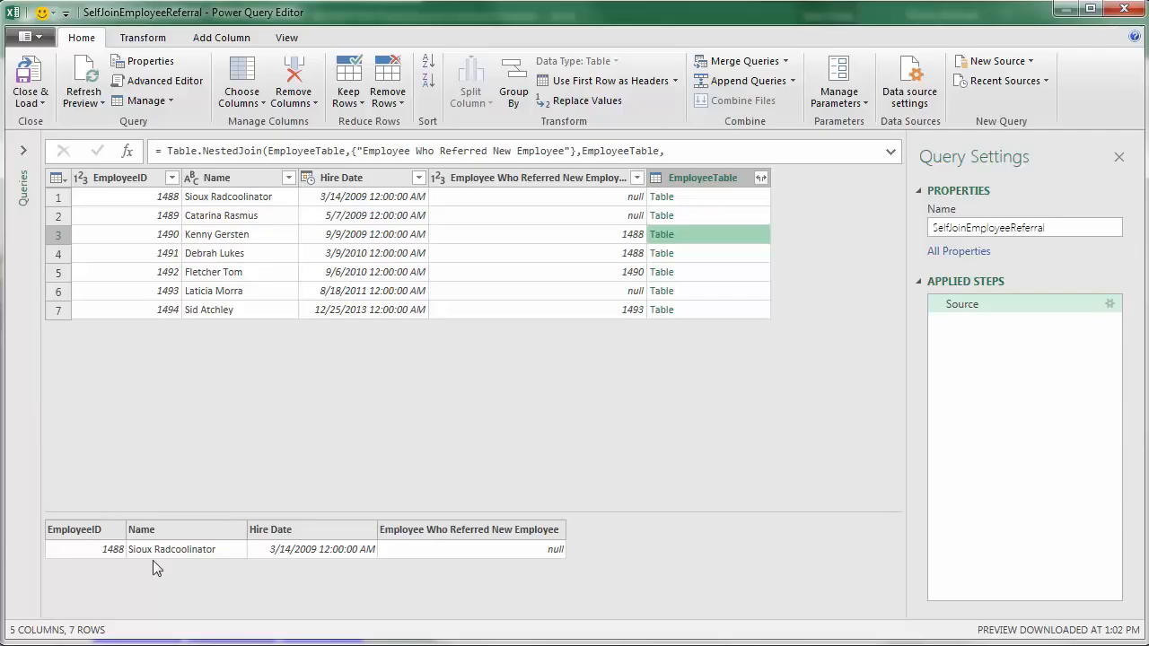
click(761, 179)
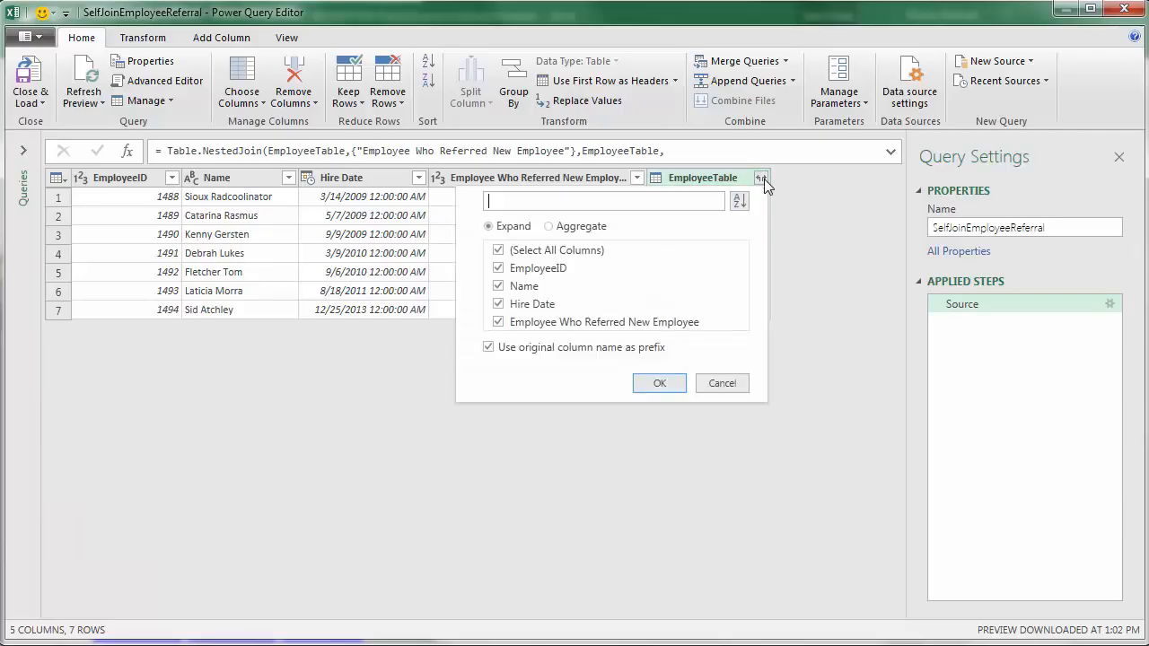
click(488, 348)
click(499, 250)
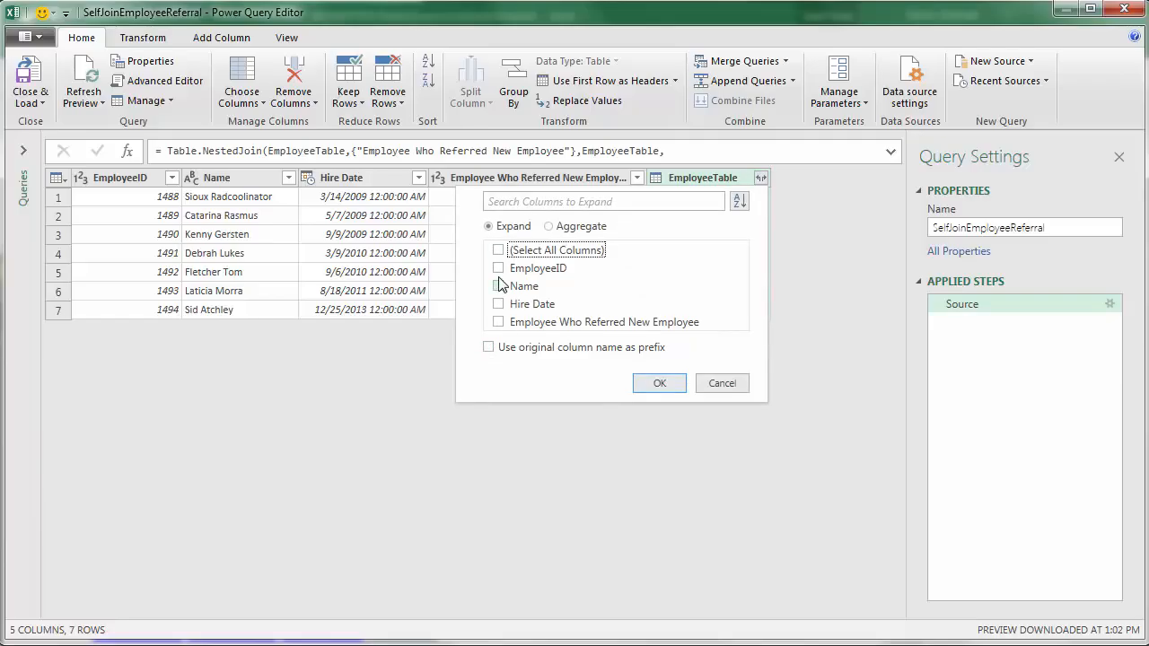
click(498, 286)
click(659, 383)
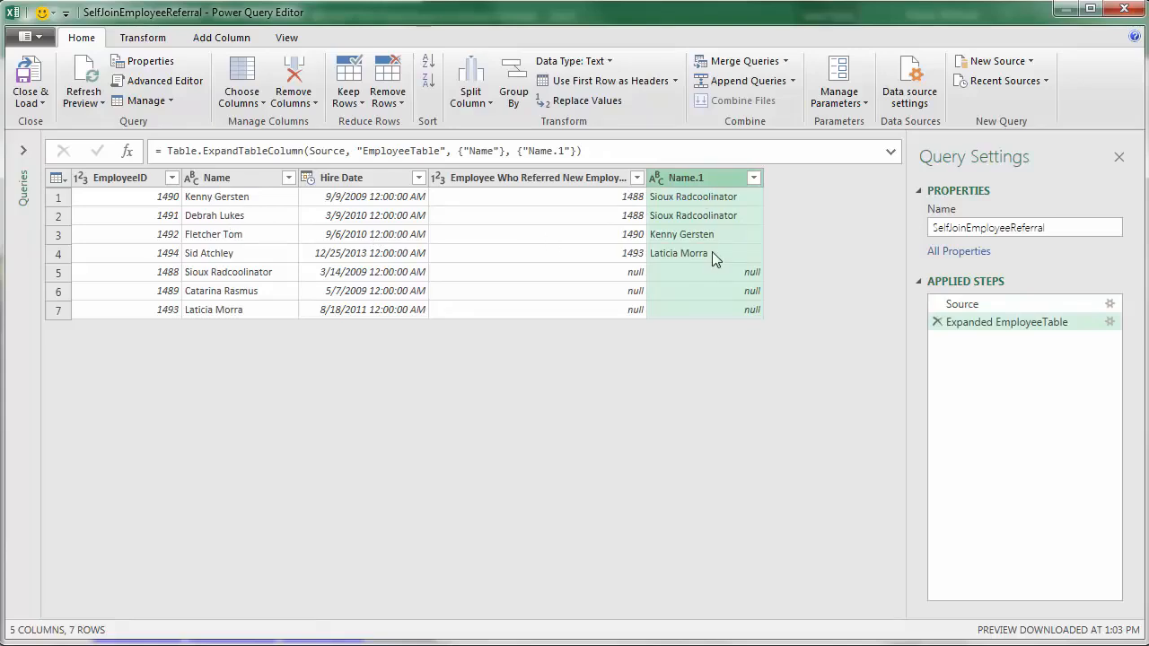
Sort the rows by EmployeeID in ascending order and rename the expanded Name.1 column as ReferralName.
click(173, 178)
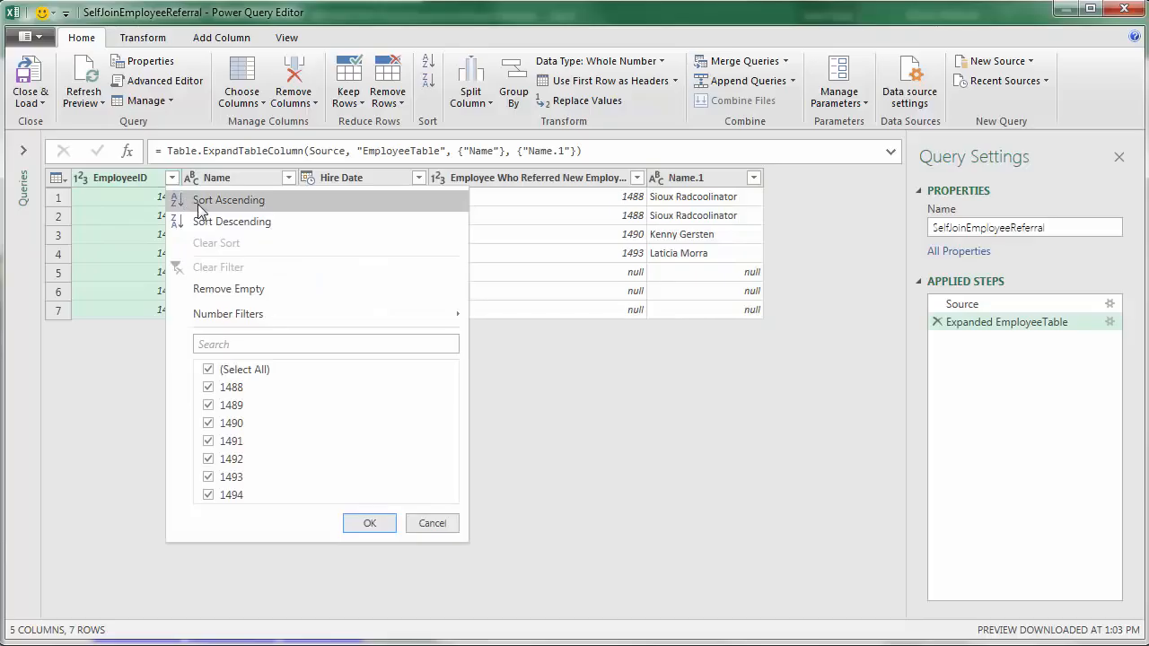
click(199, 201)
double_click(697, 178)
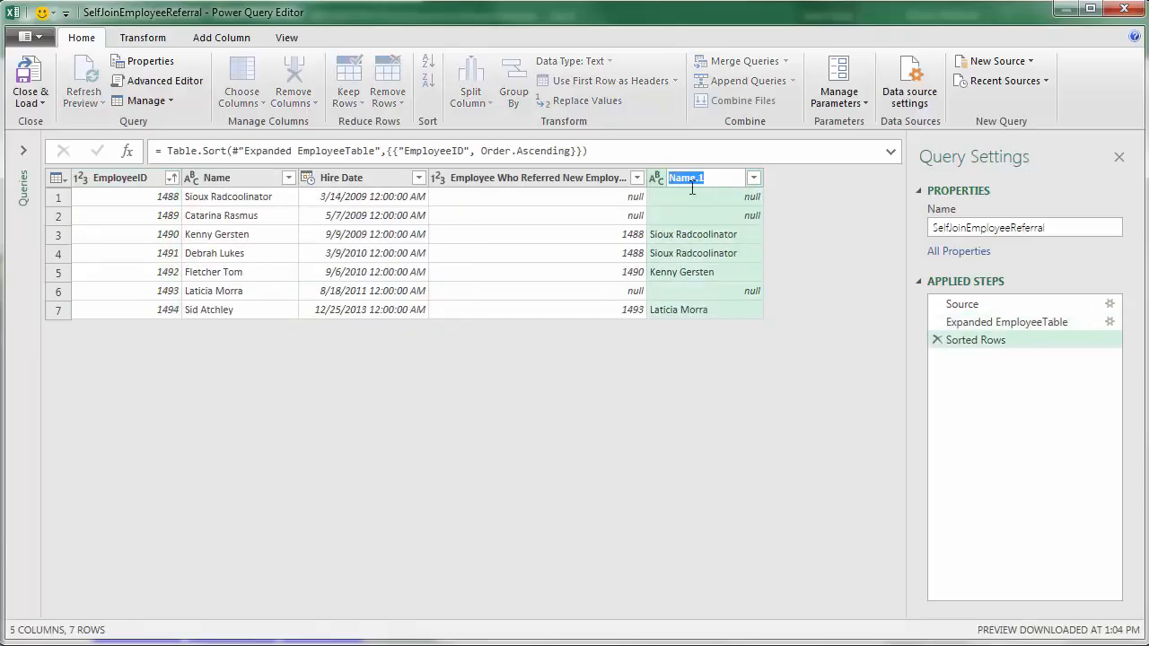
text(ReferralName)
key(Return)
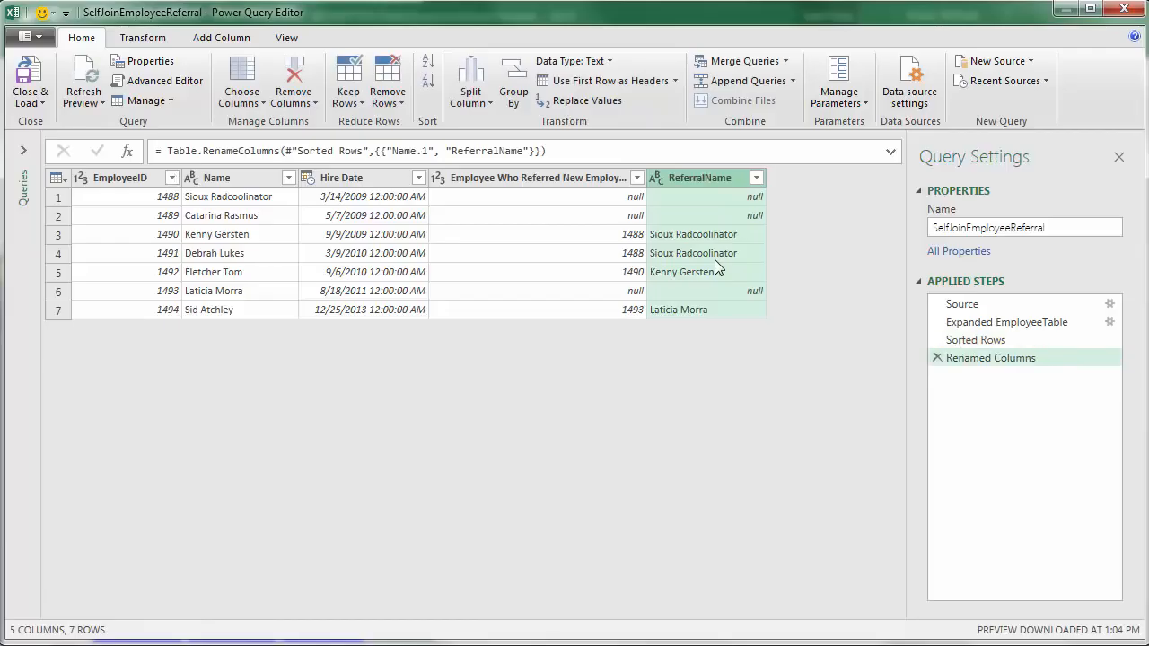
Review the Source step's full formula, and load the self-join query as a table on the existing Self-Join sheet, starting at cell F5.
click(984, 302)
click(1046, 178)
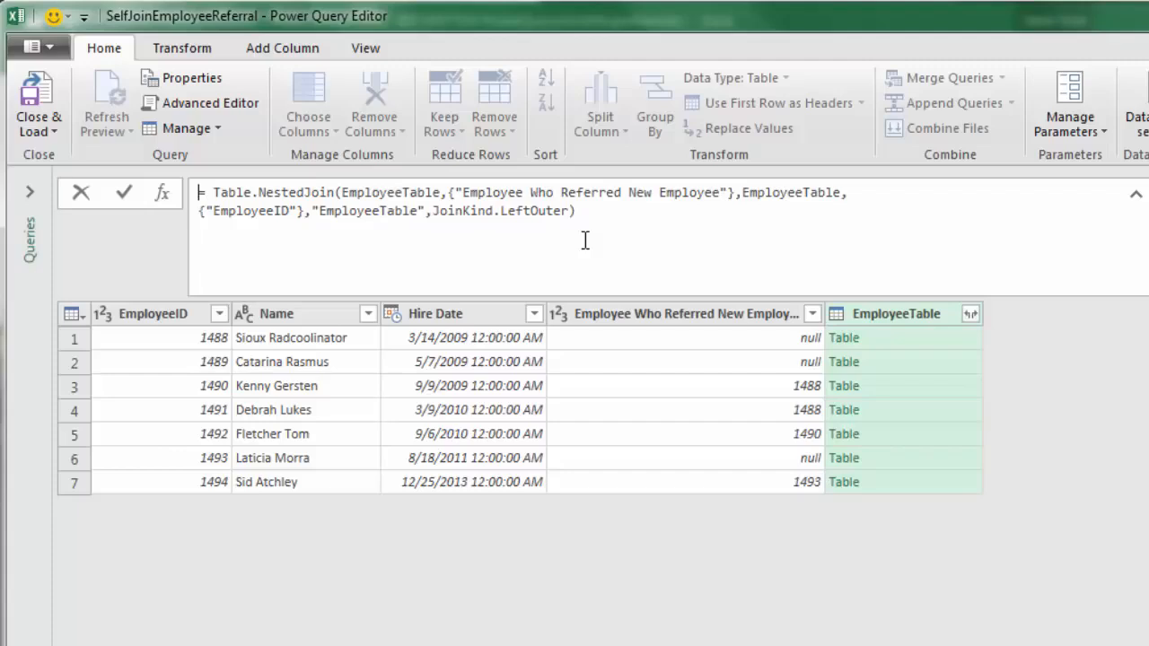
click(49, 126)
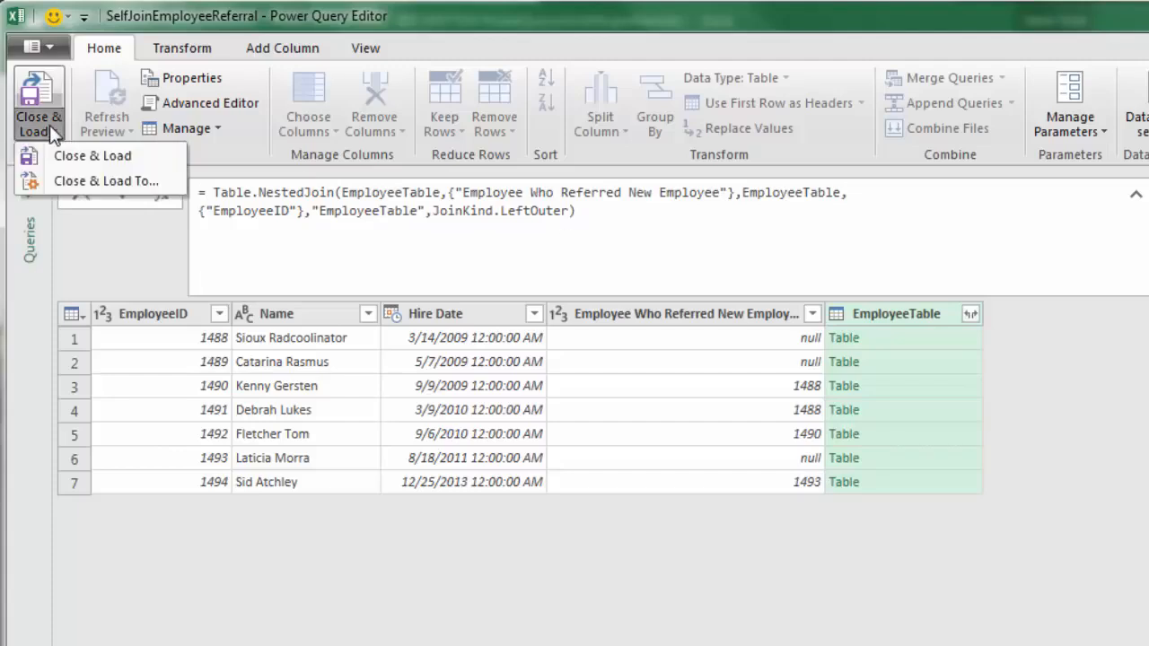
click(81, 180)
click(671, 526)
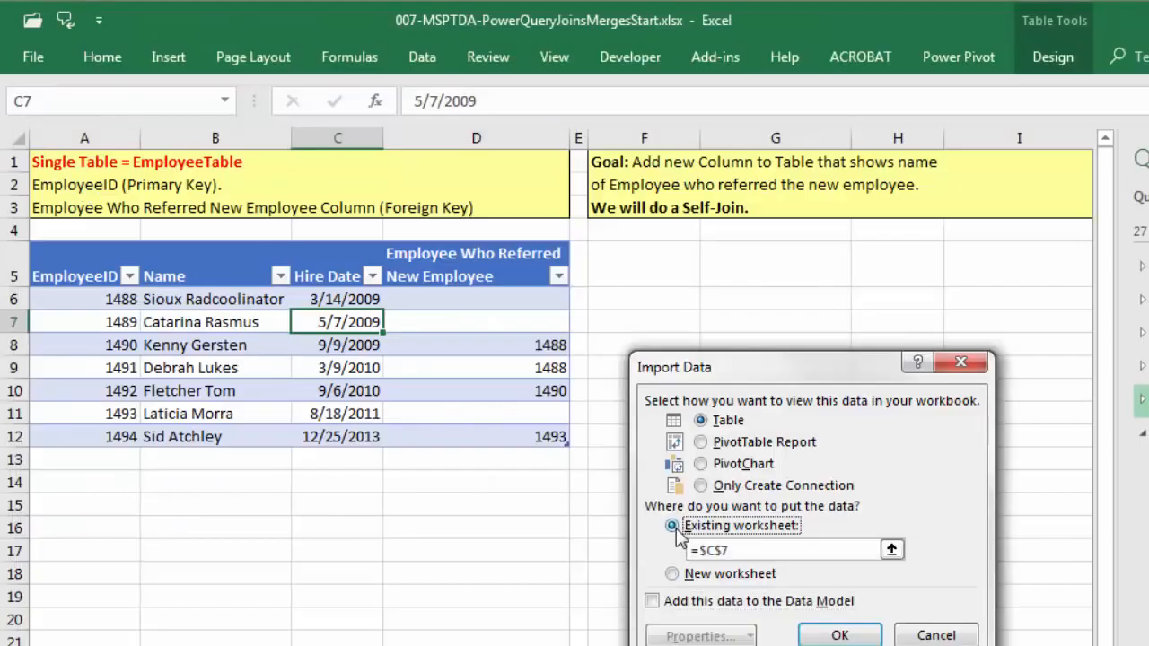
click(644, 263)
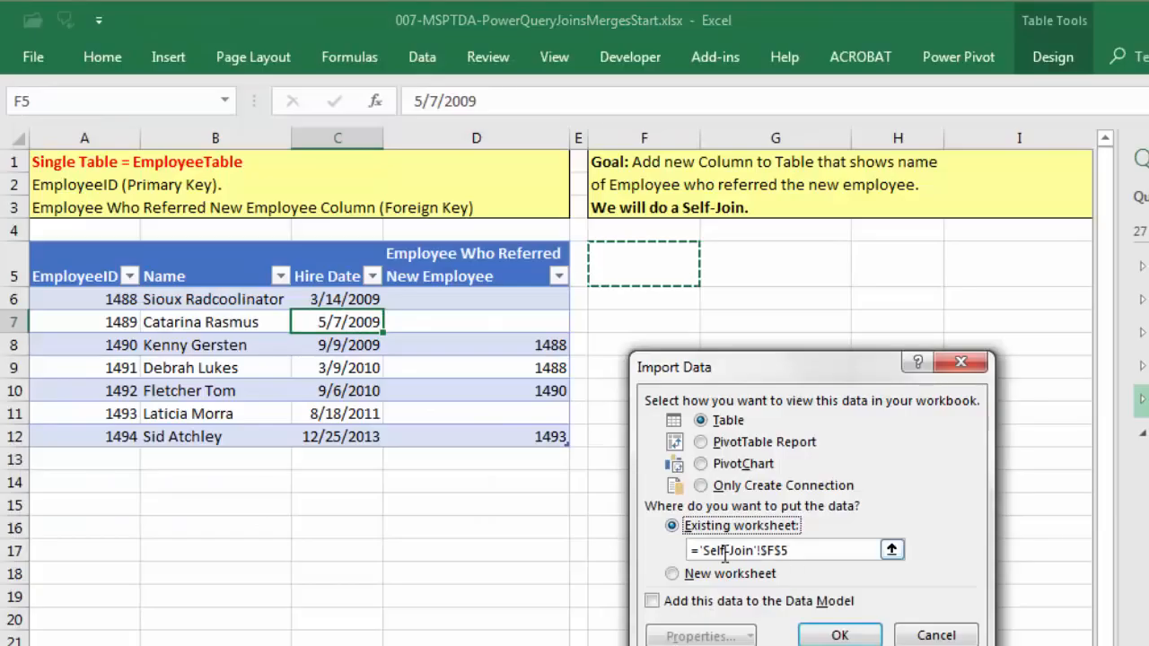
click(860, 635)
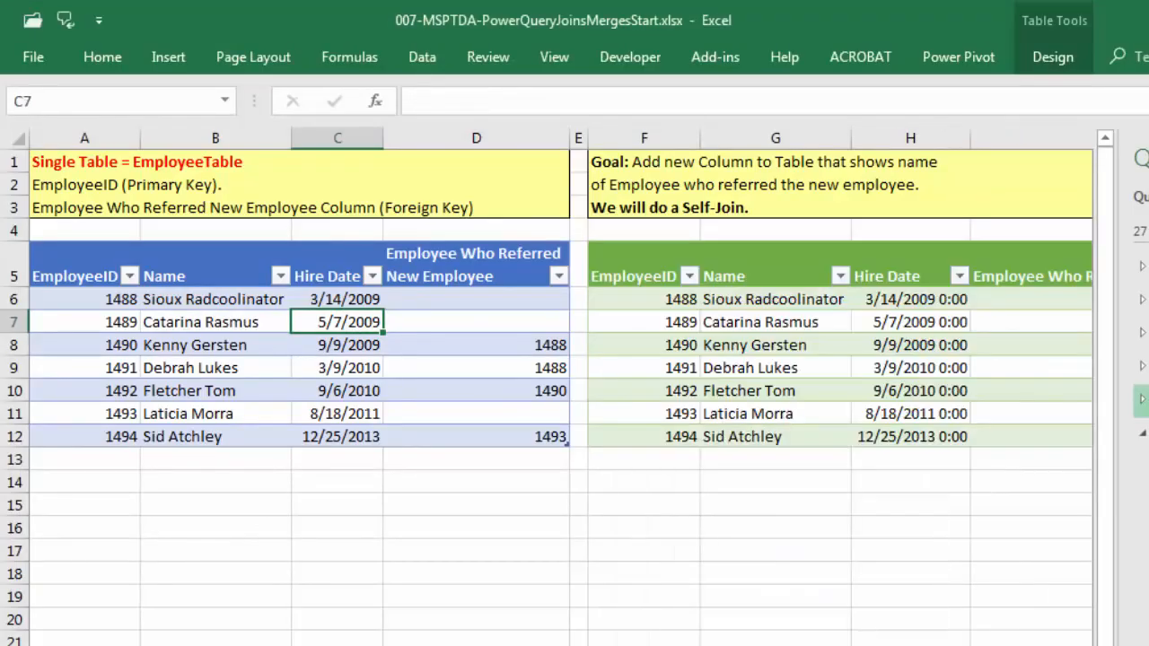
scroll(561, 394, right, 3)
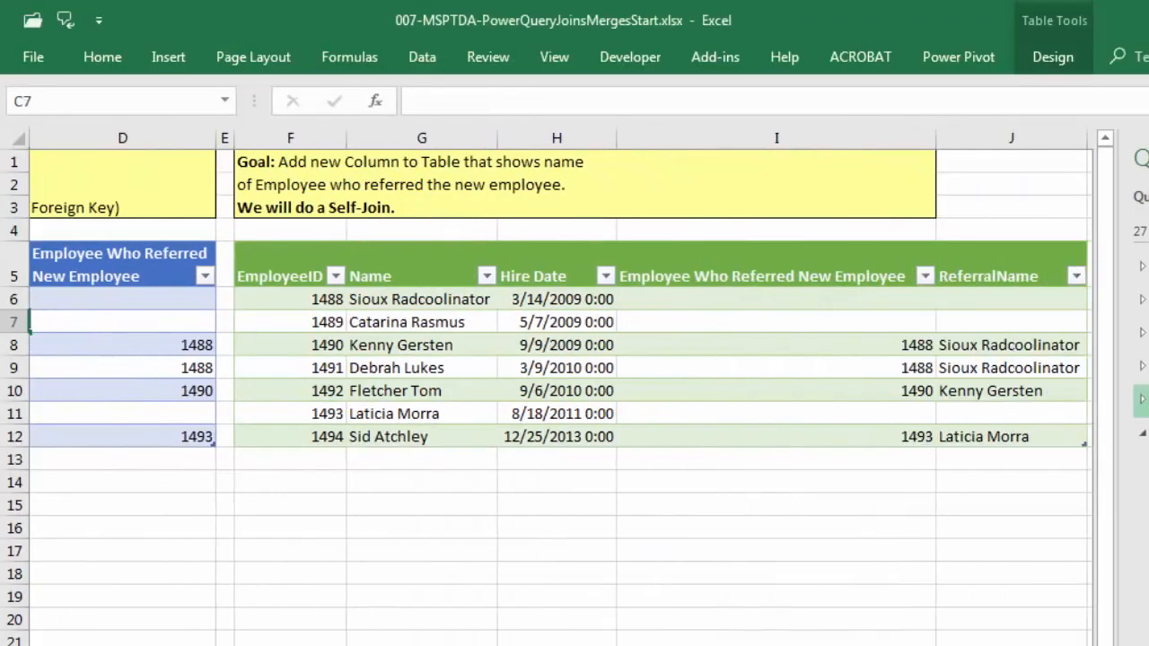
scroll(561, 395, right, 1)
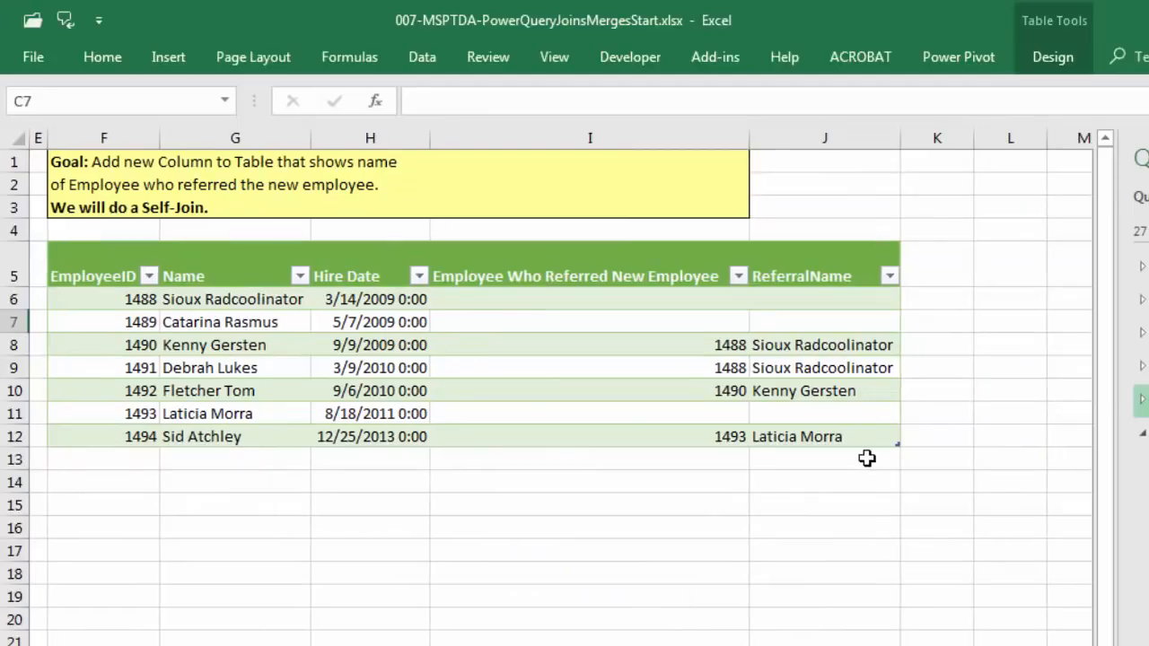